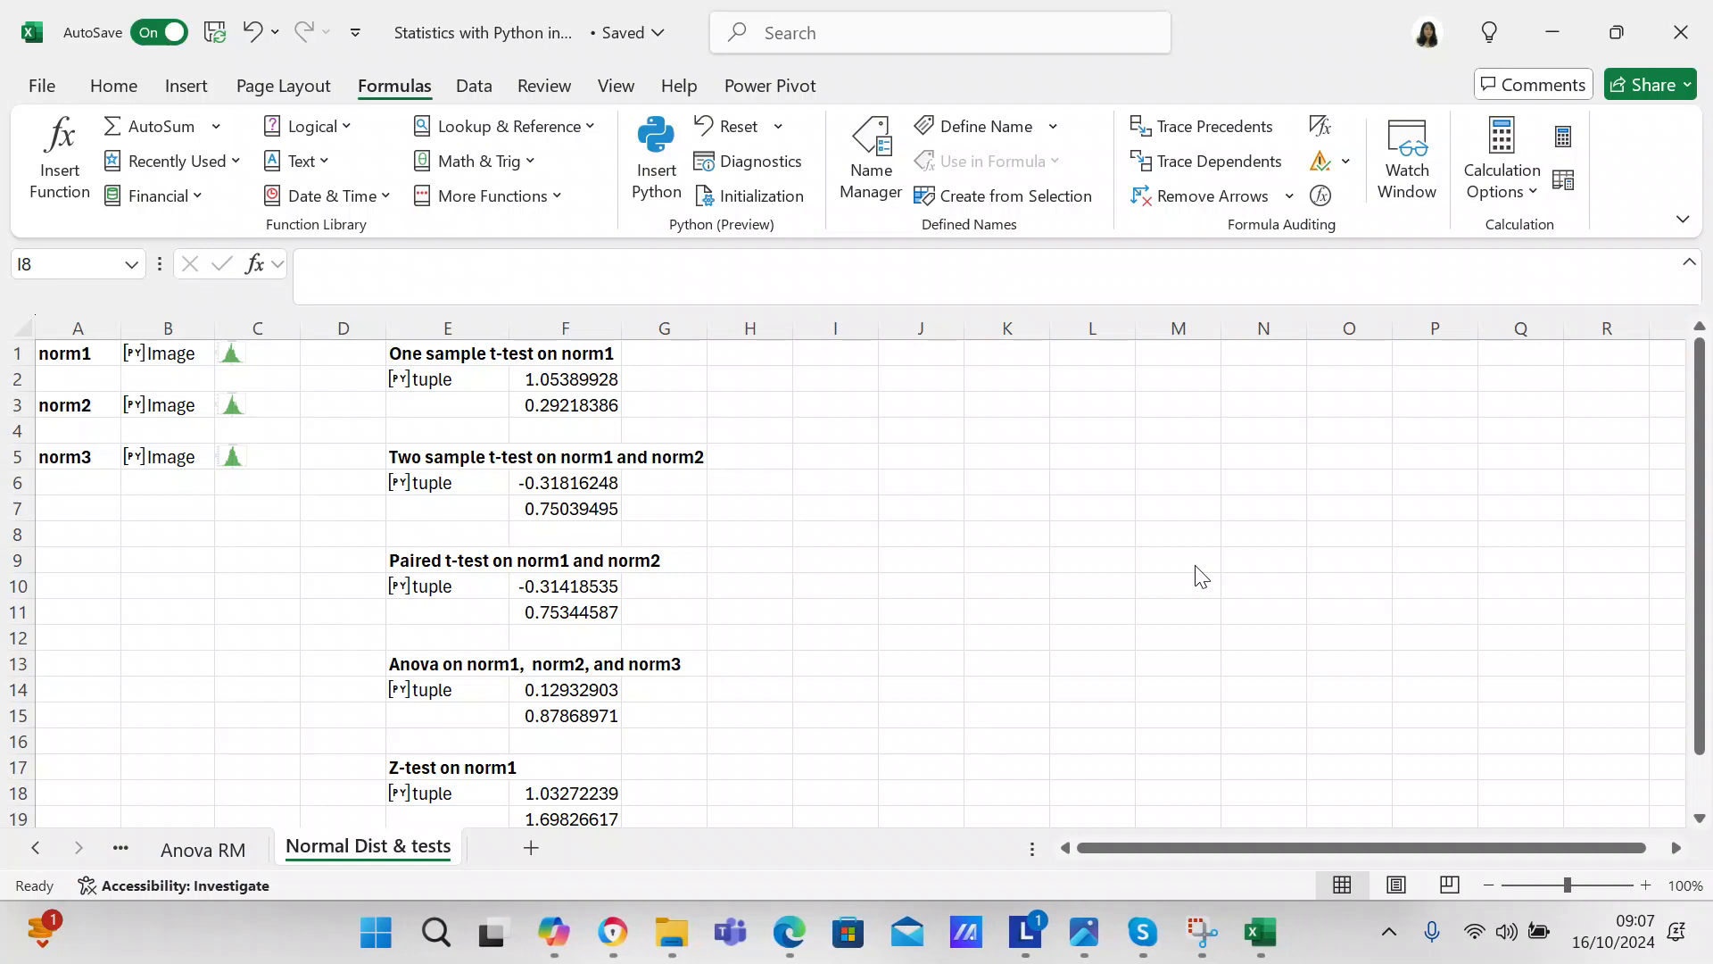
Enter the null hypothesis "H0 = means are the same" in cell H1
{"action": "left_click", "coordinate": [781, 370]}
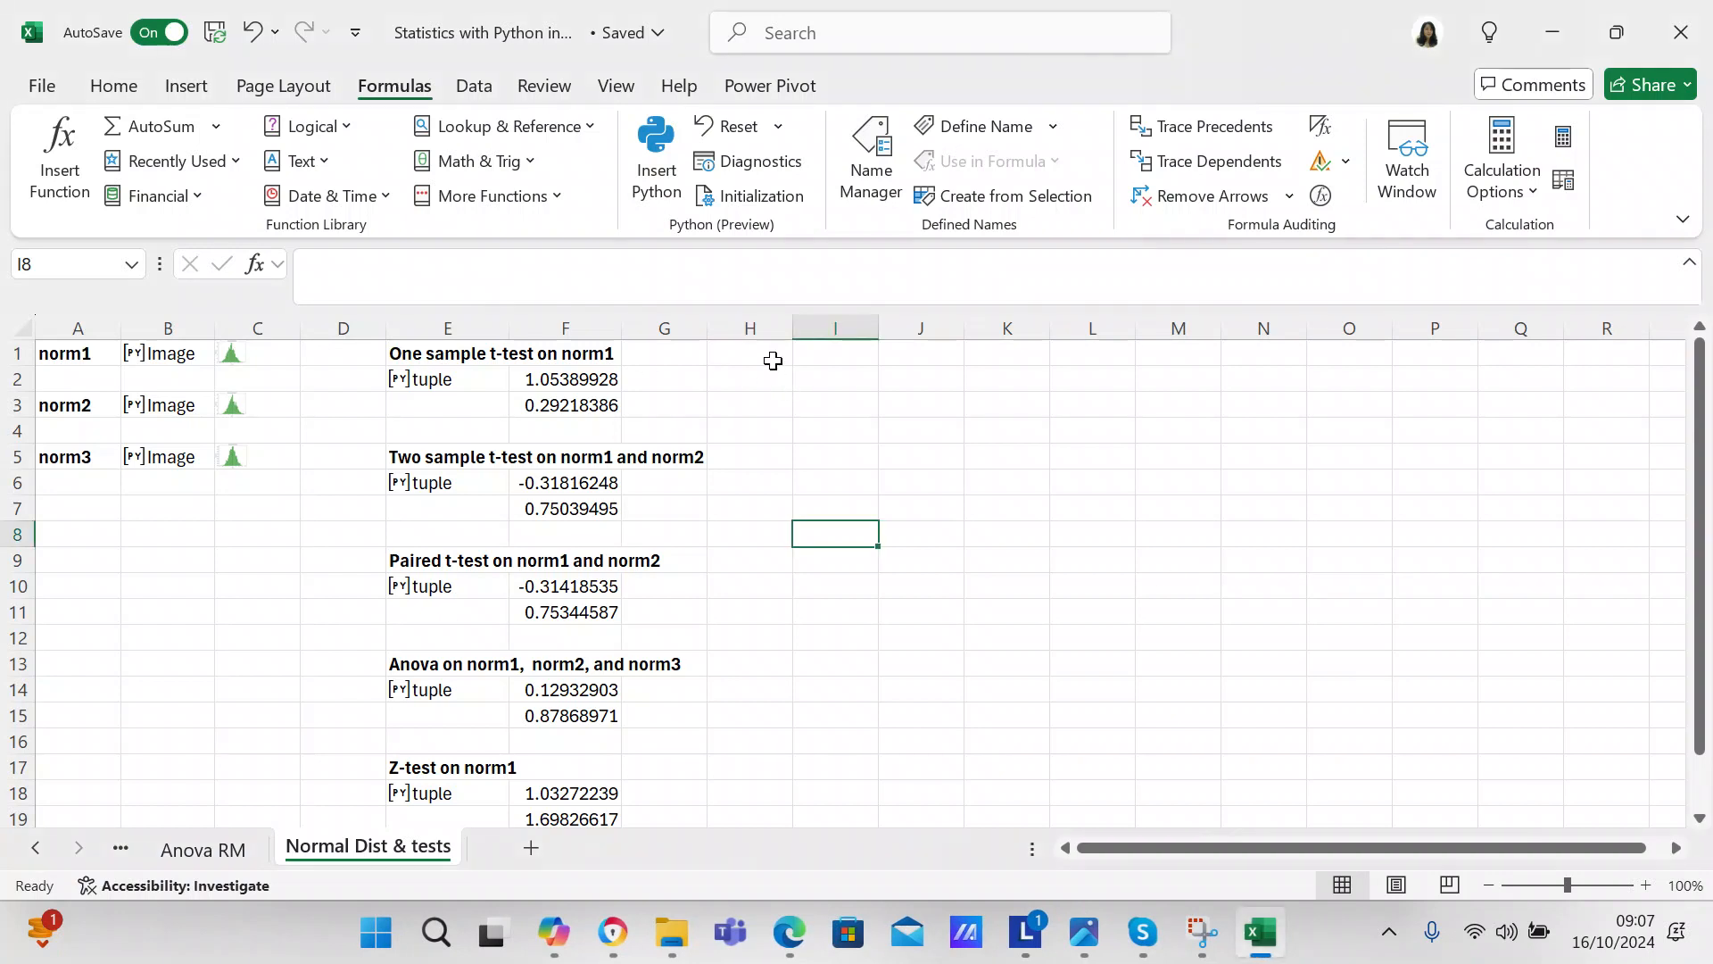
{"action": "left_click", "coordinate": [773, 359]}
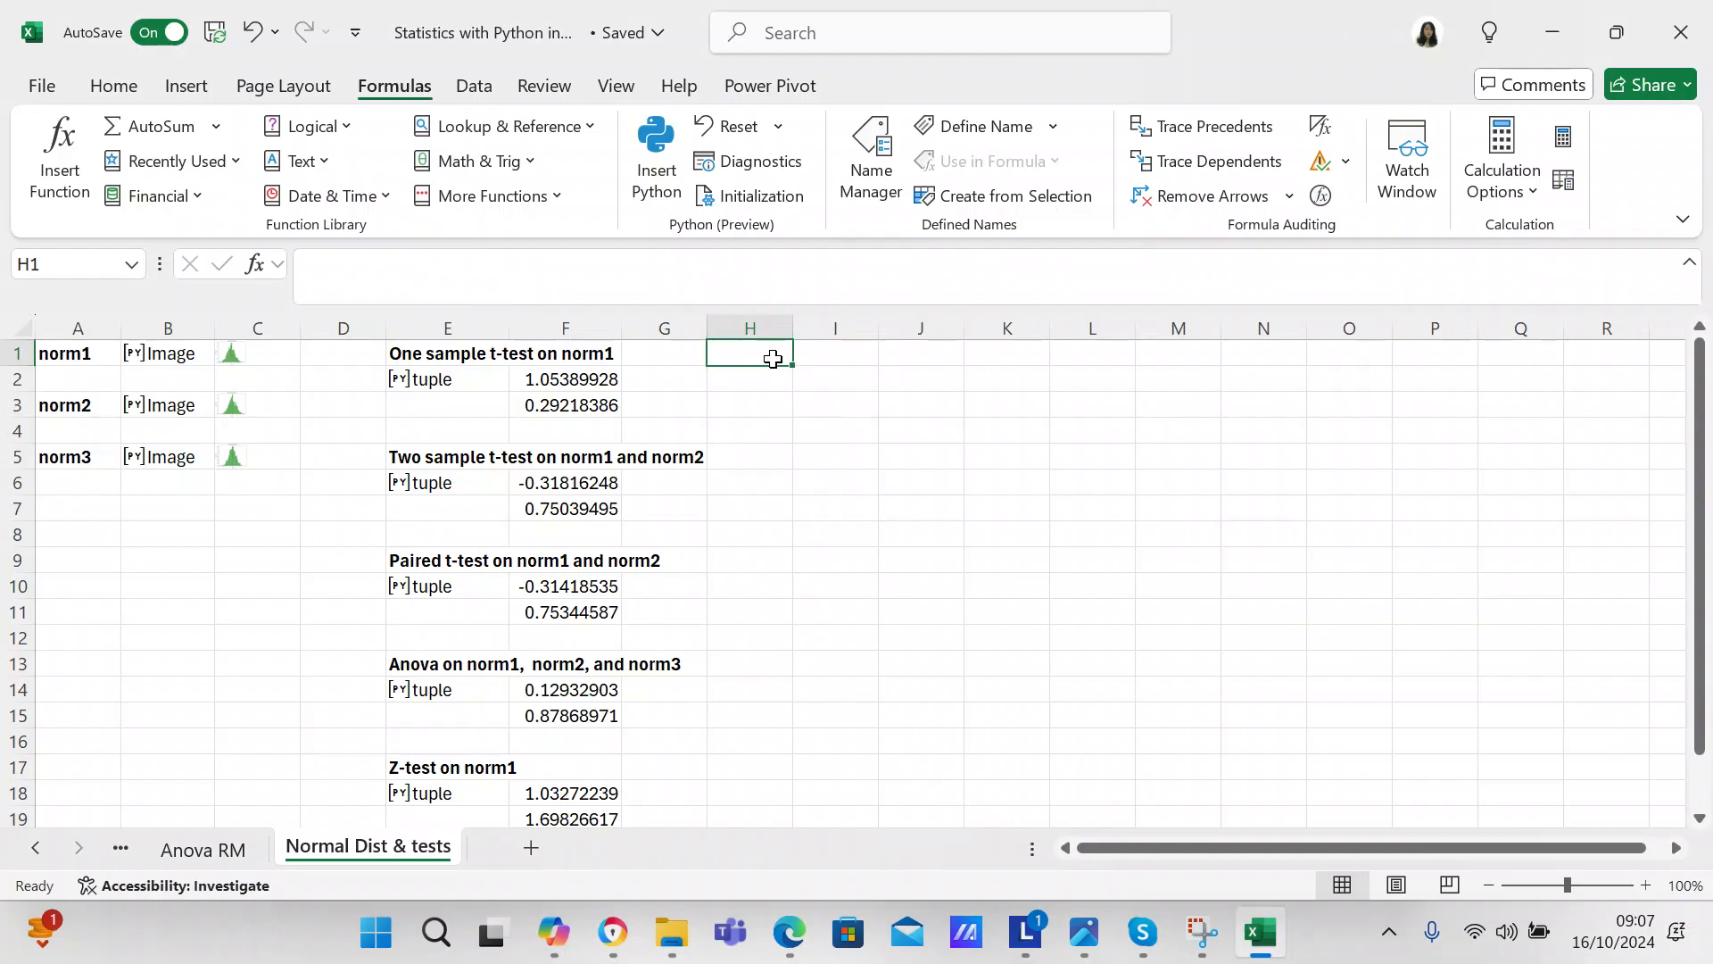
{"action": "type", "text": "H0"}
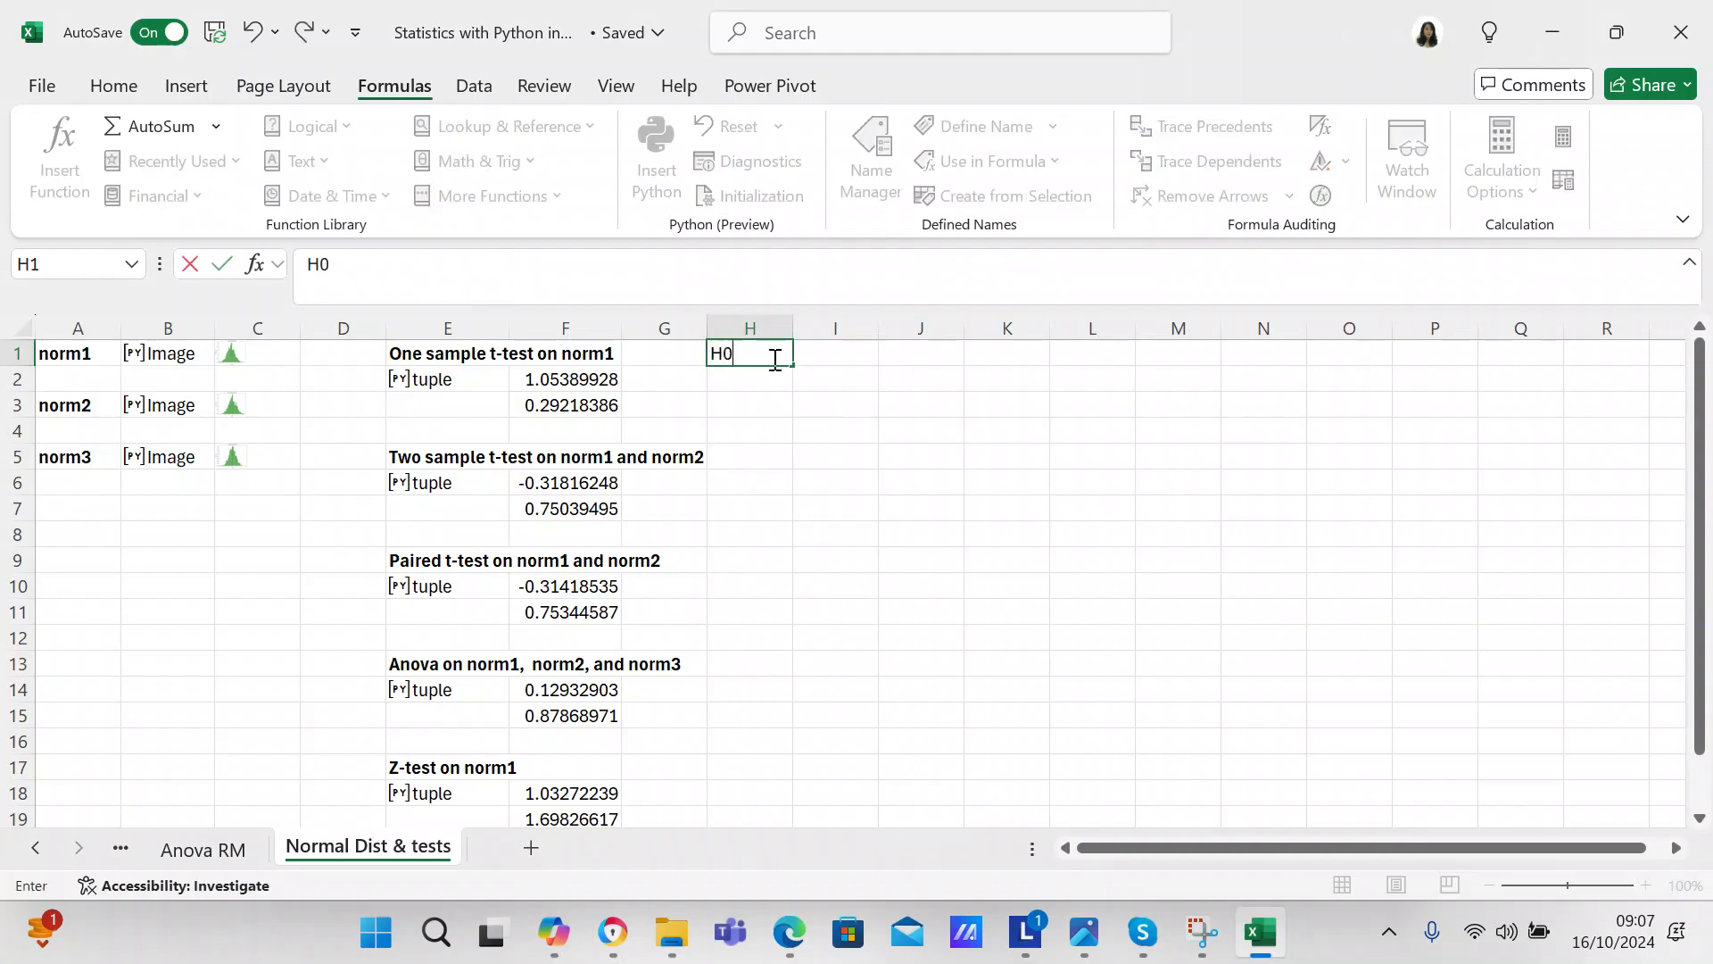
{"action": "type", "text": " = means are the"}
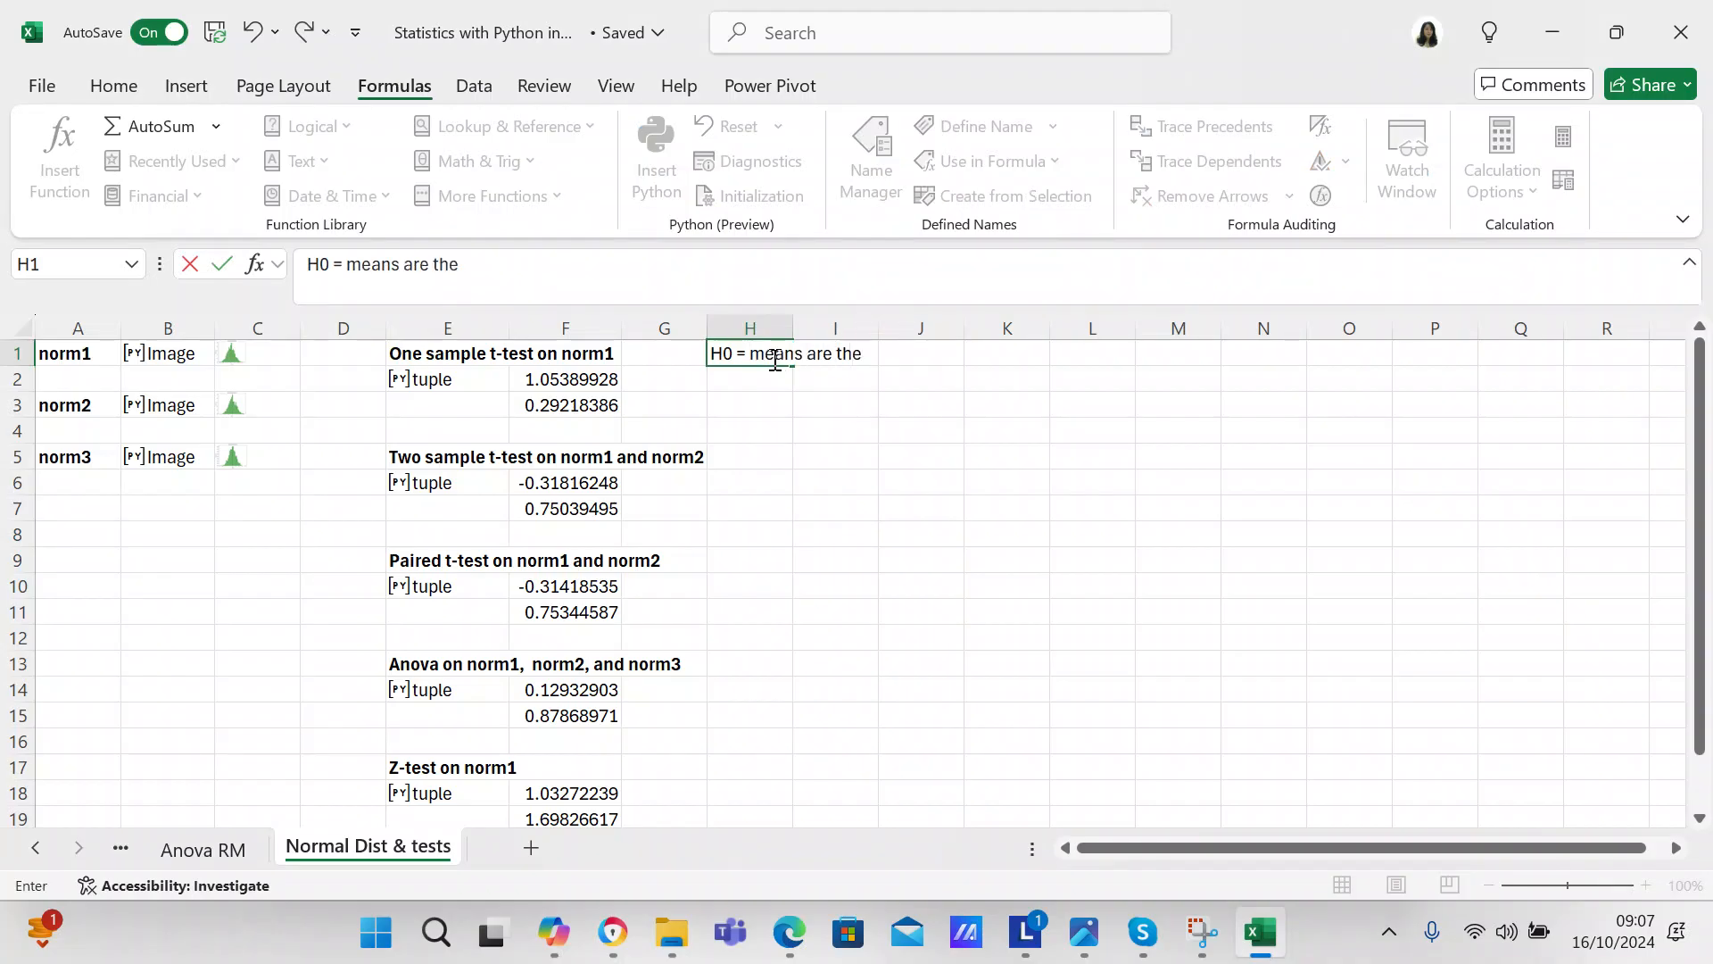
{"action": "type", "text": " same"}
{"action": "key", "text": "ctrl+Return"}
{"action": "key", "text": "Return"}
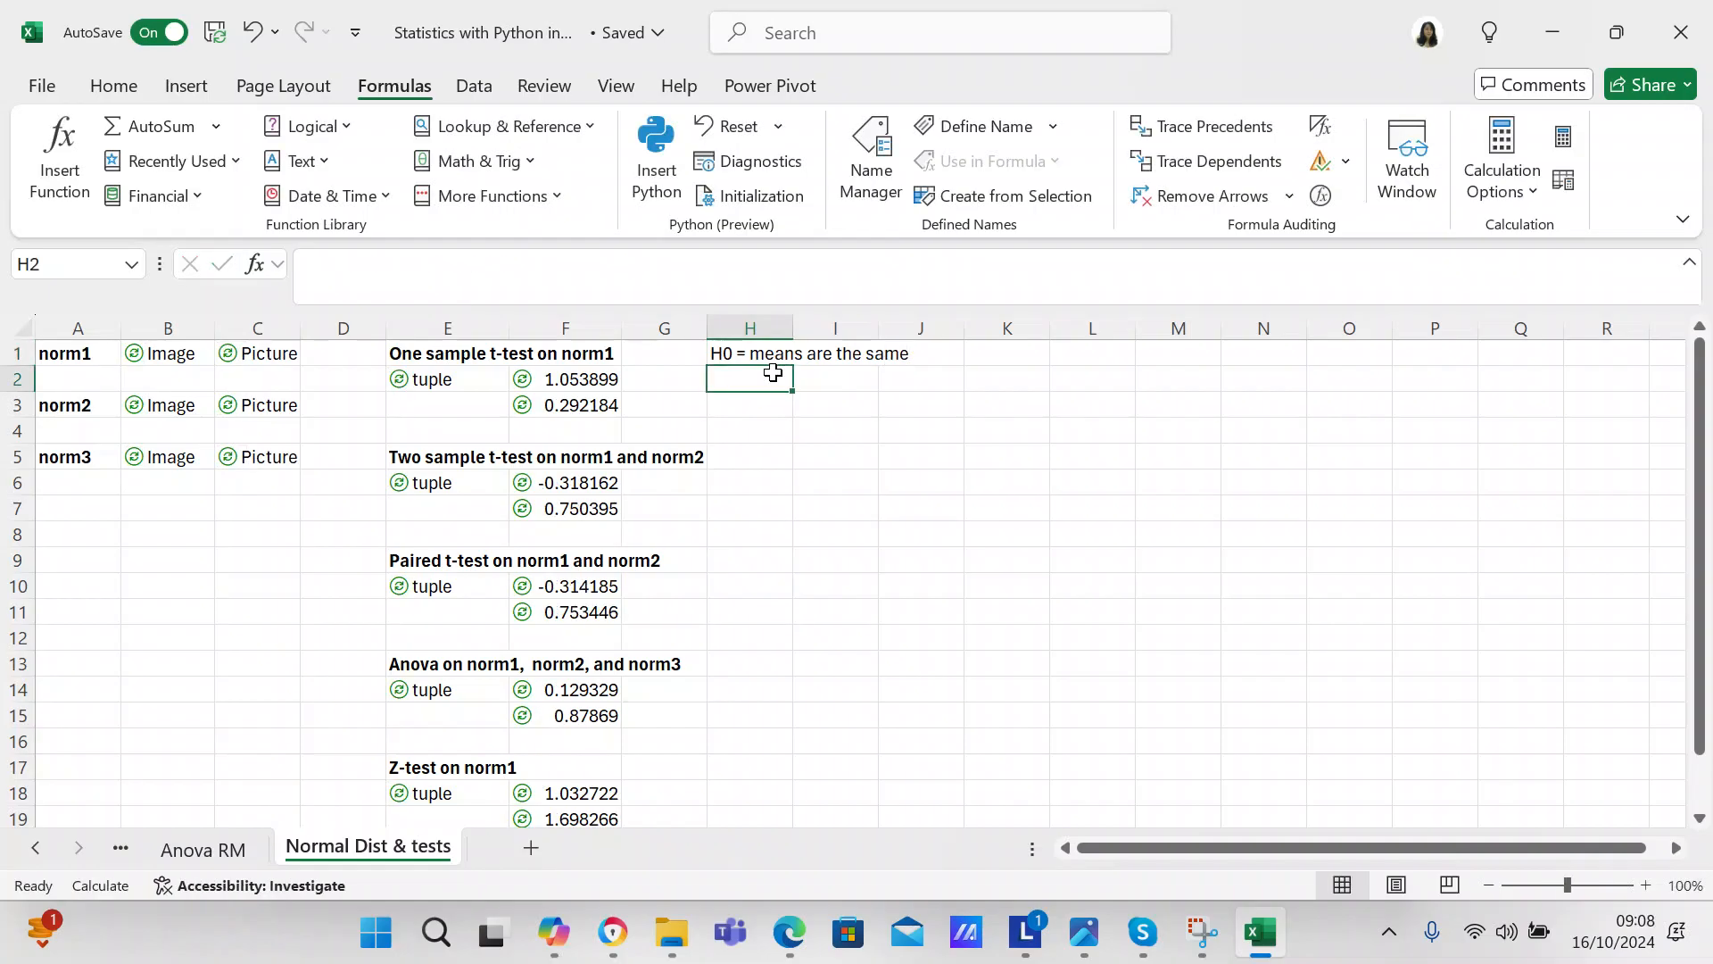
Enter the alternative hypothesis "Ha = means are not the same" in cell H2
{"action": "type", "text": "Ha"}
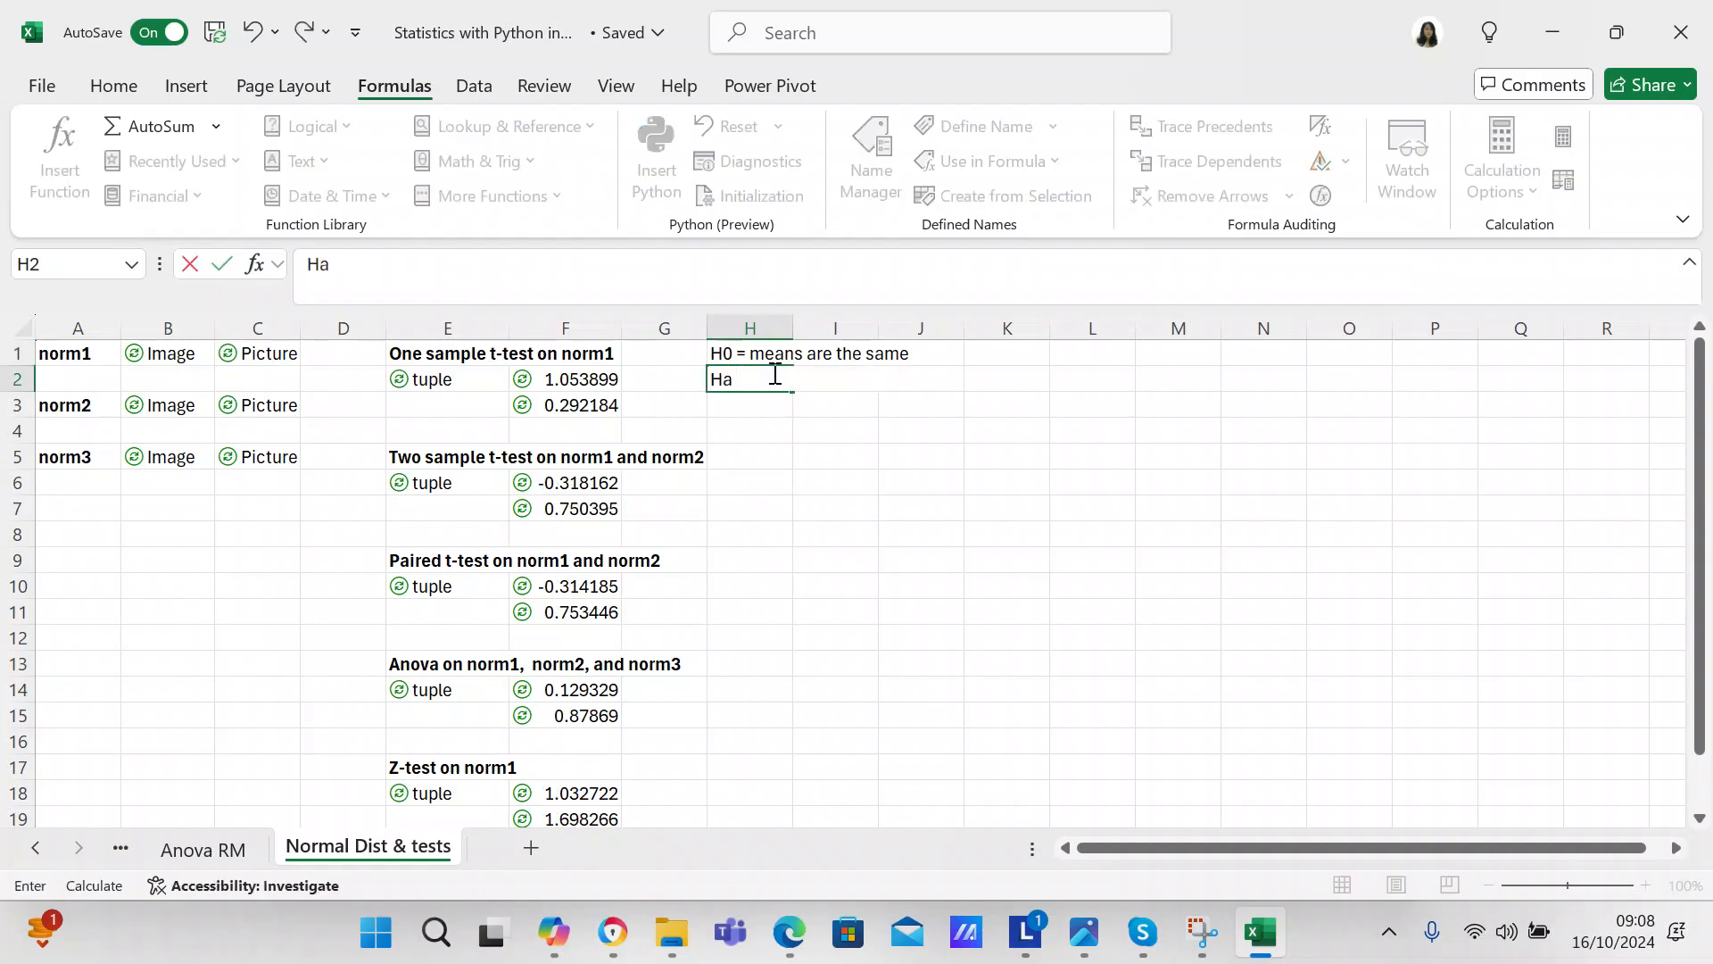
{"action": "type", "text": " = means are"}
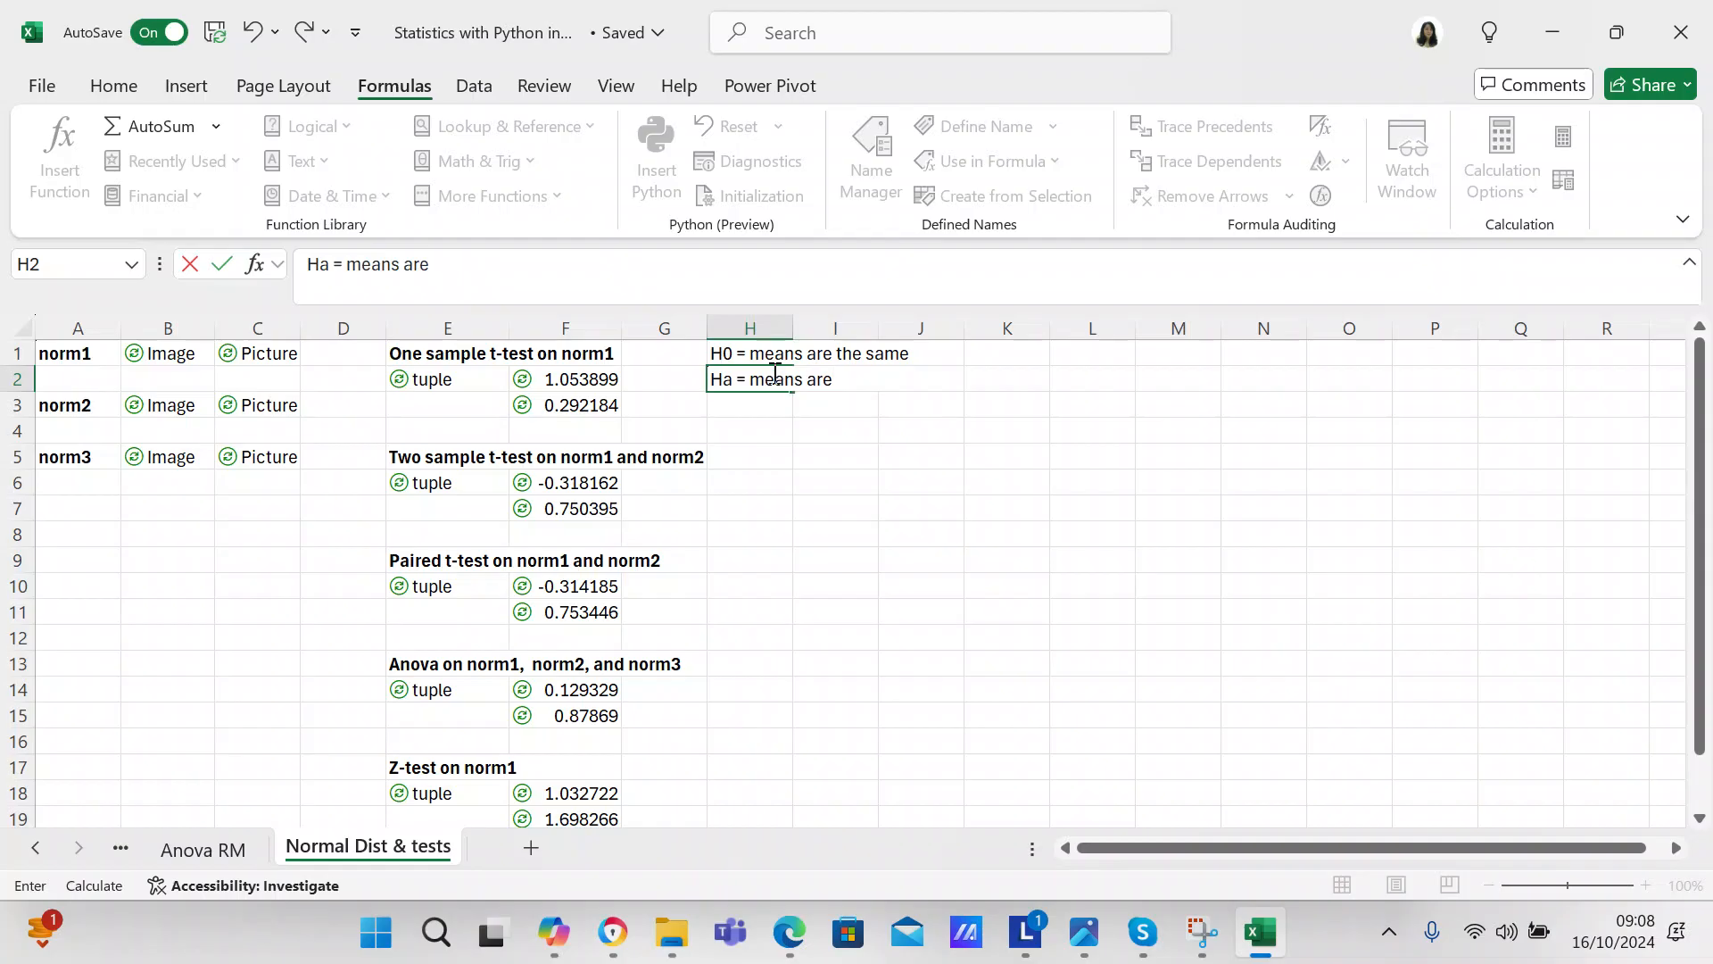
{"action": "type", "text": " not the sa,"}
{"action": "key", "text": "BackSpace"}
{"action": "type", "text": "me"}
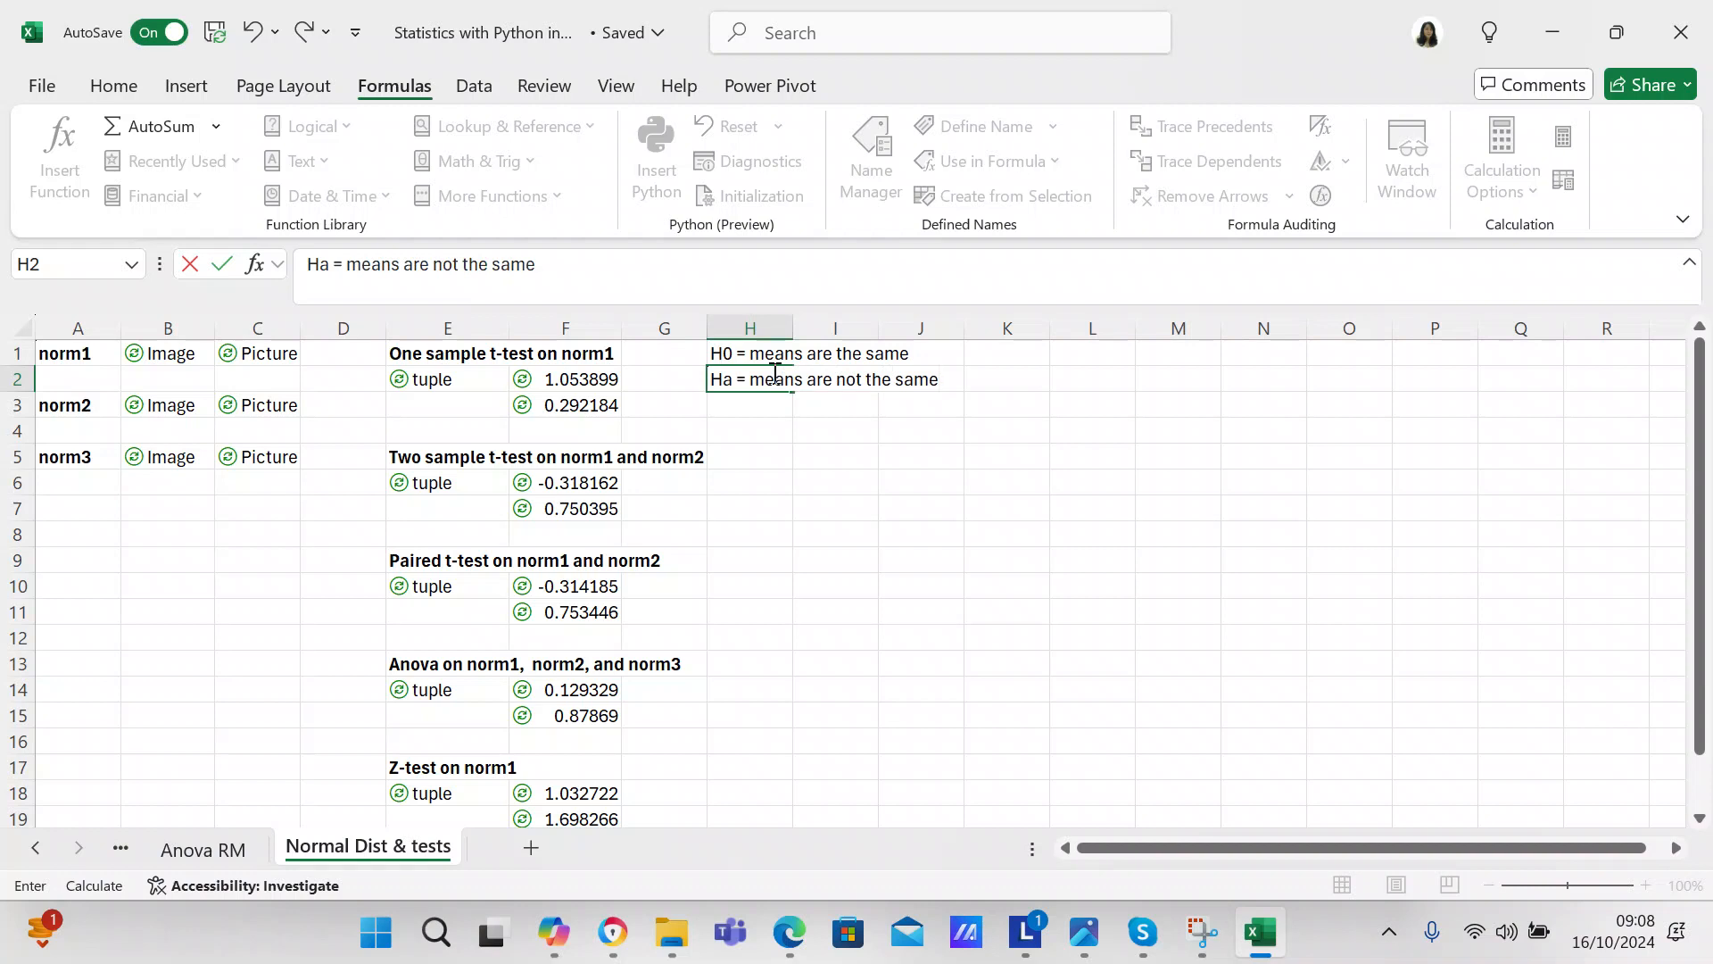
Enter the significance level "alpha = 0.05" in cell H4
{"action": "left_click", "coordinate": [776, 433]}
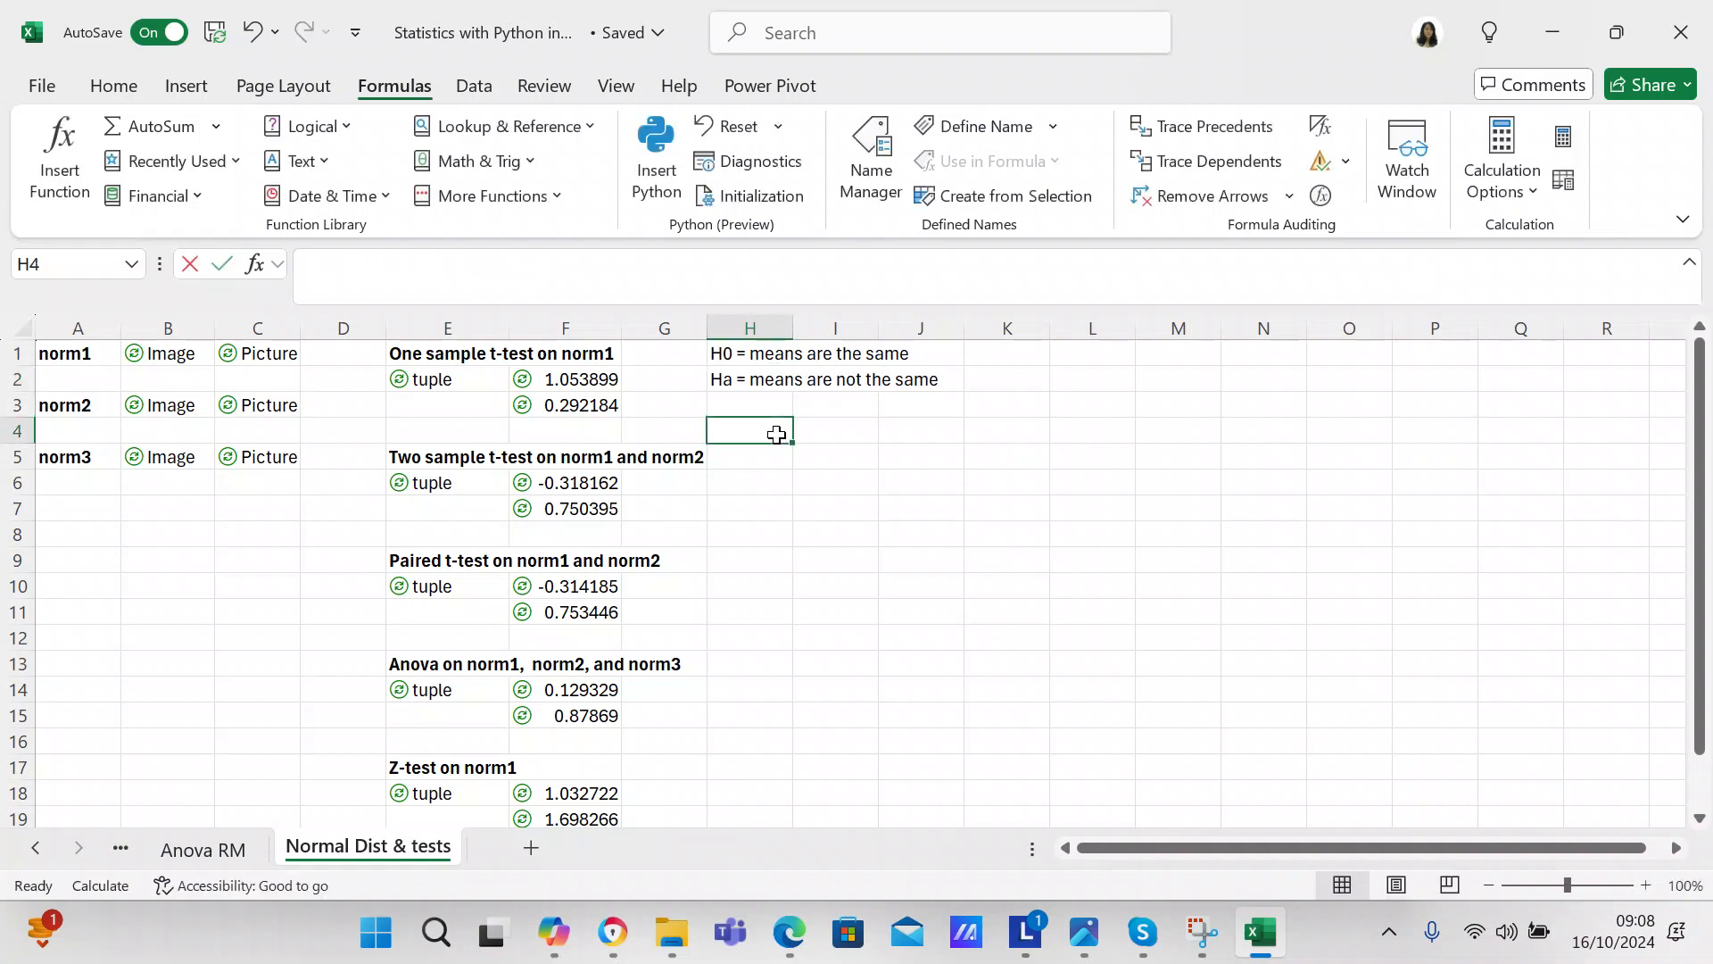
{"action": "type", "text": "alpha"}
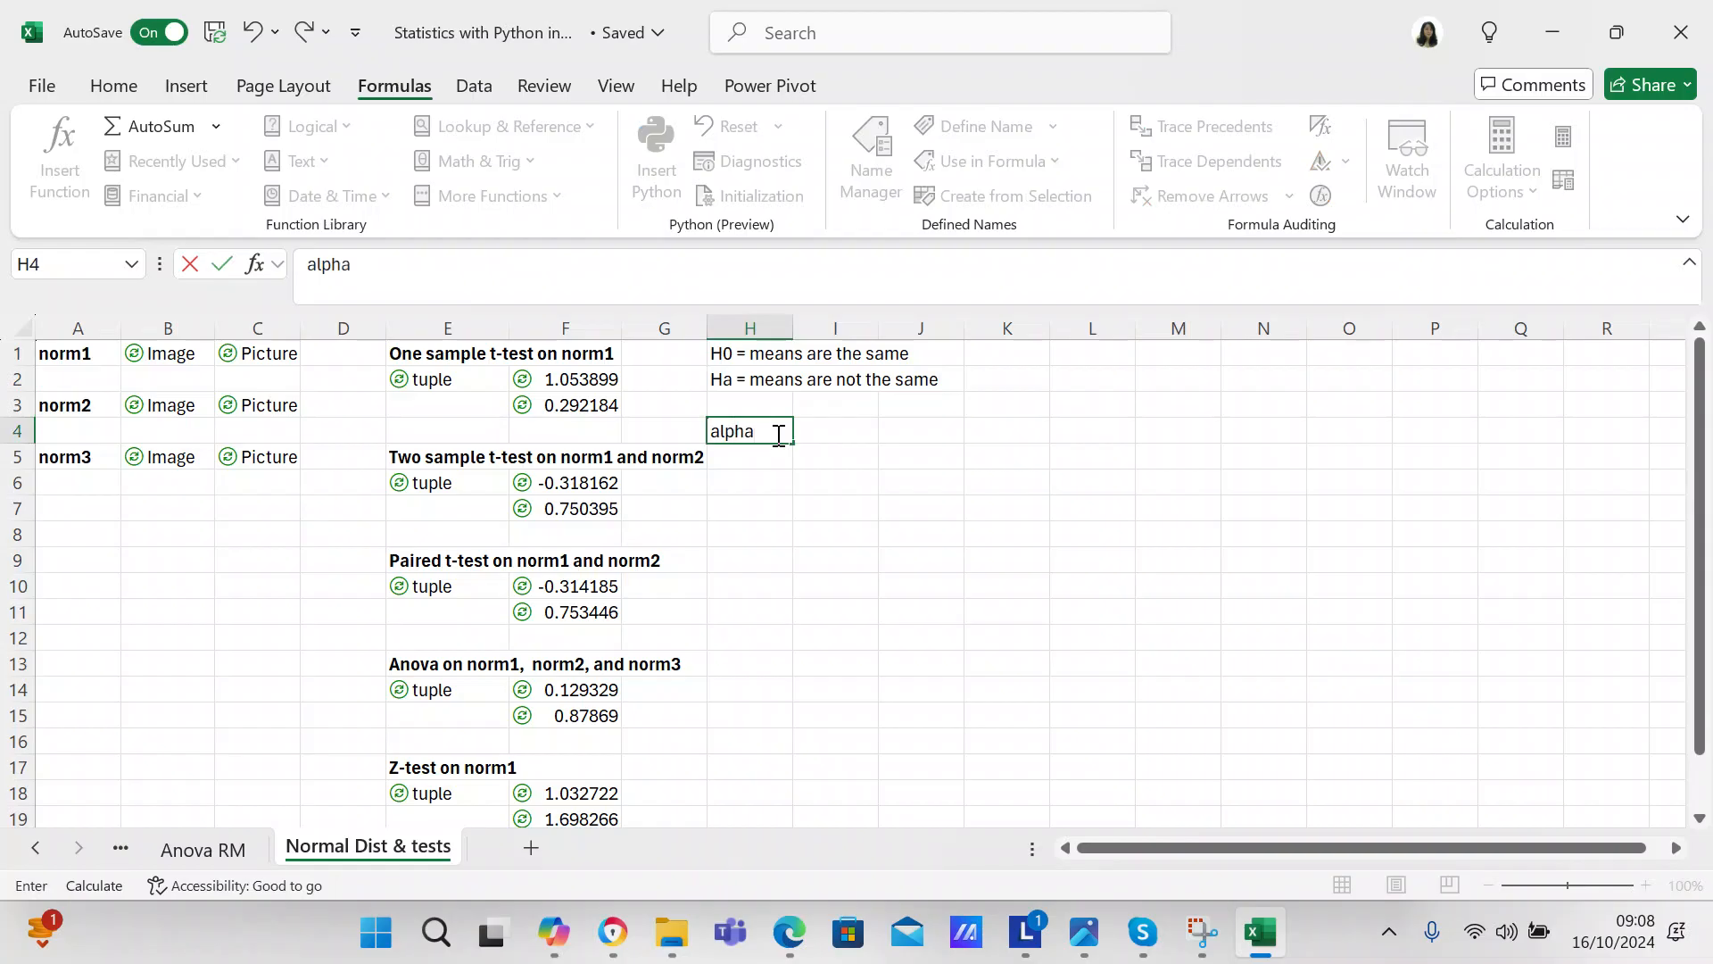
{"action": "type", "text": " = 0.05"}
{"action": "left_click", "coordinate": [849, 533]}
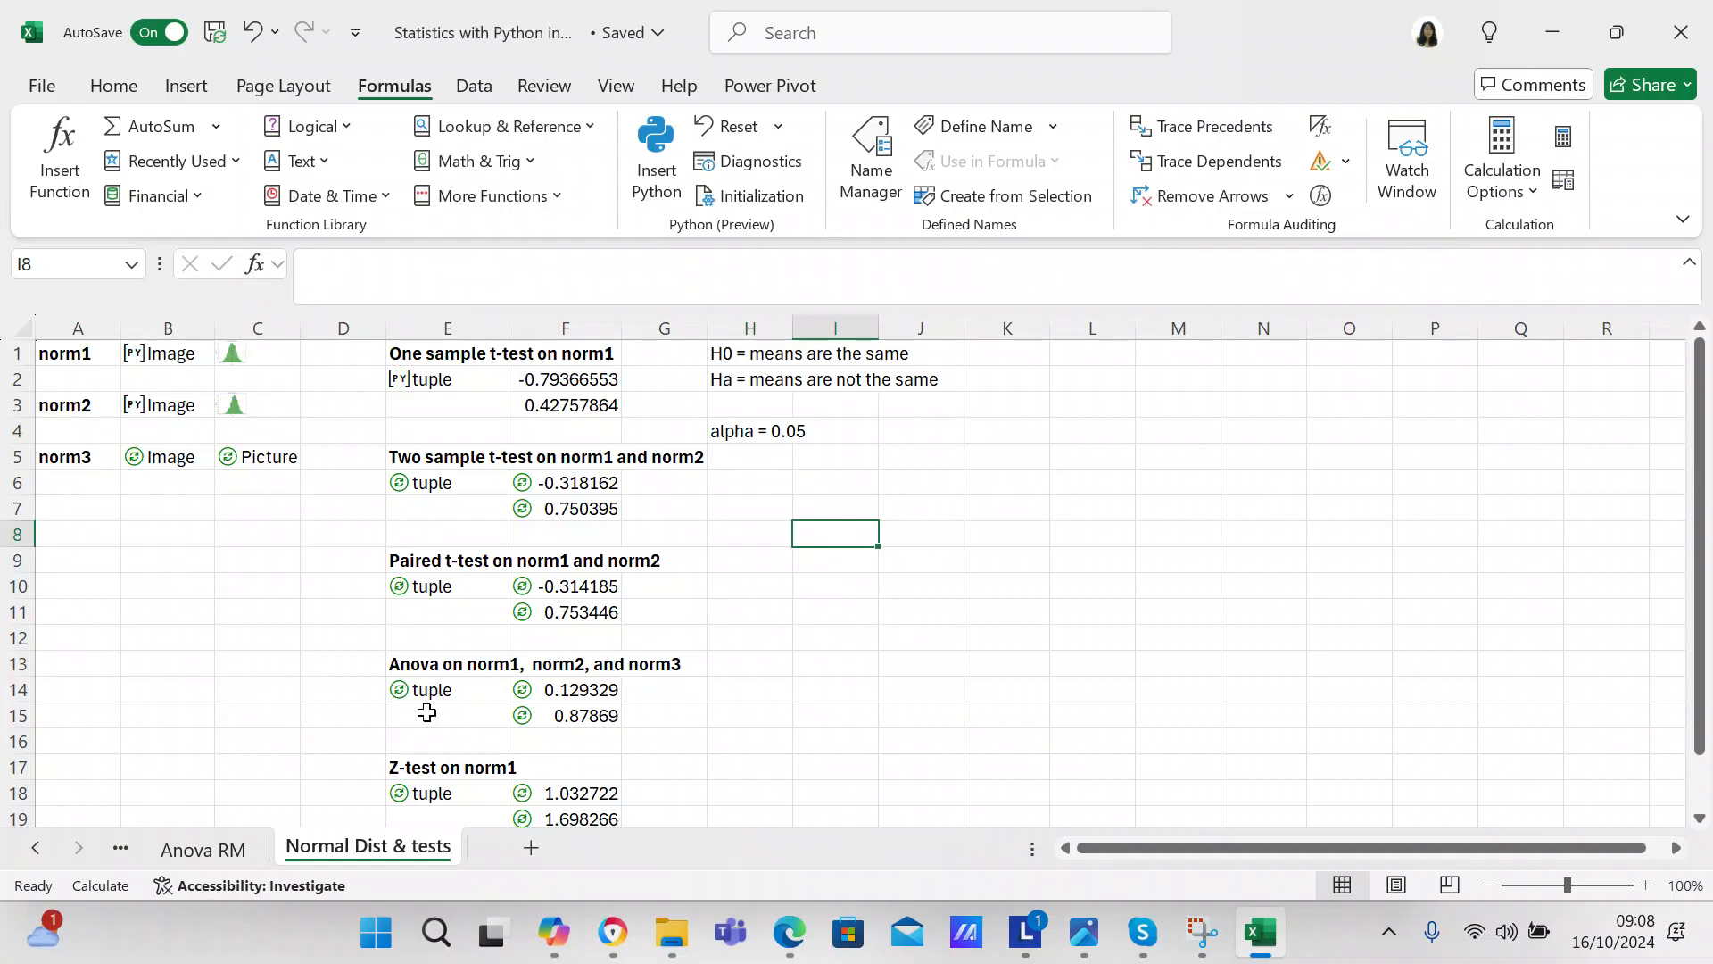
Show the full Python import code of cell A2 on the Import libraries sheet
{"action": "left_click", "coordinate": [34, 848]}
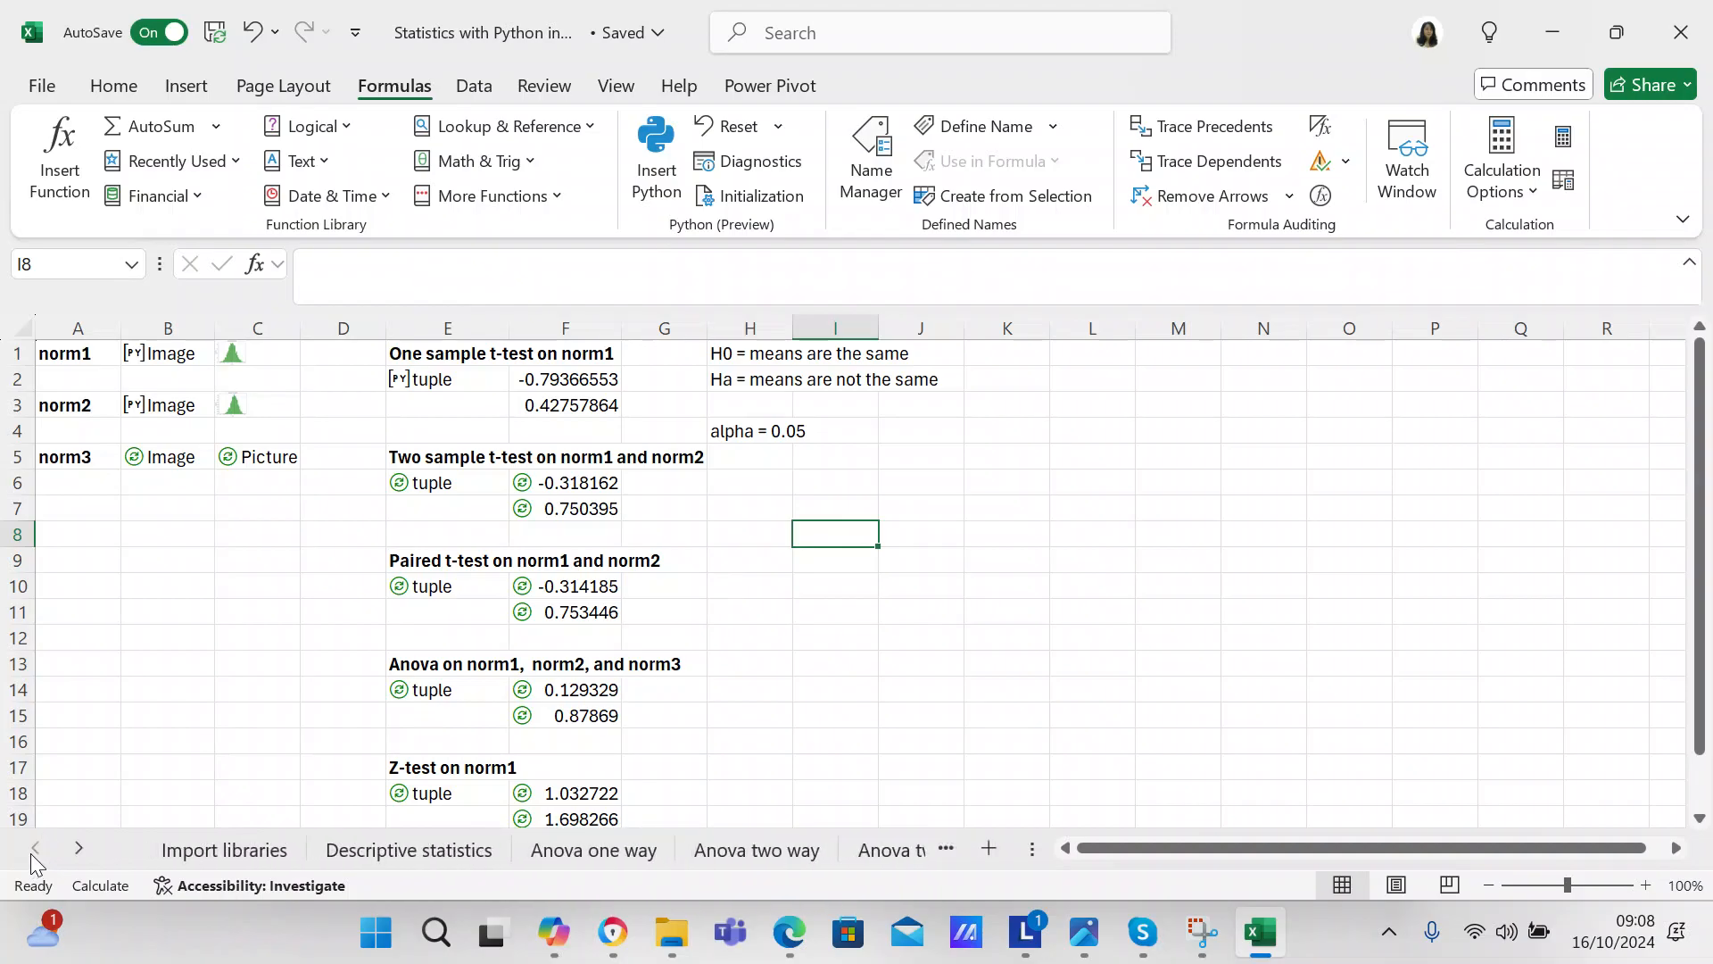
{"action": "left_click", "coordinate": [180, 848]}
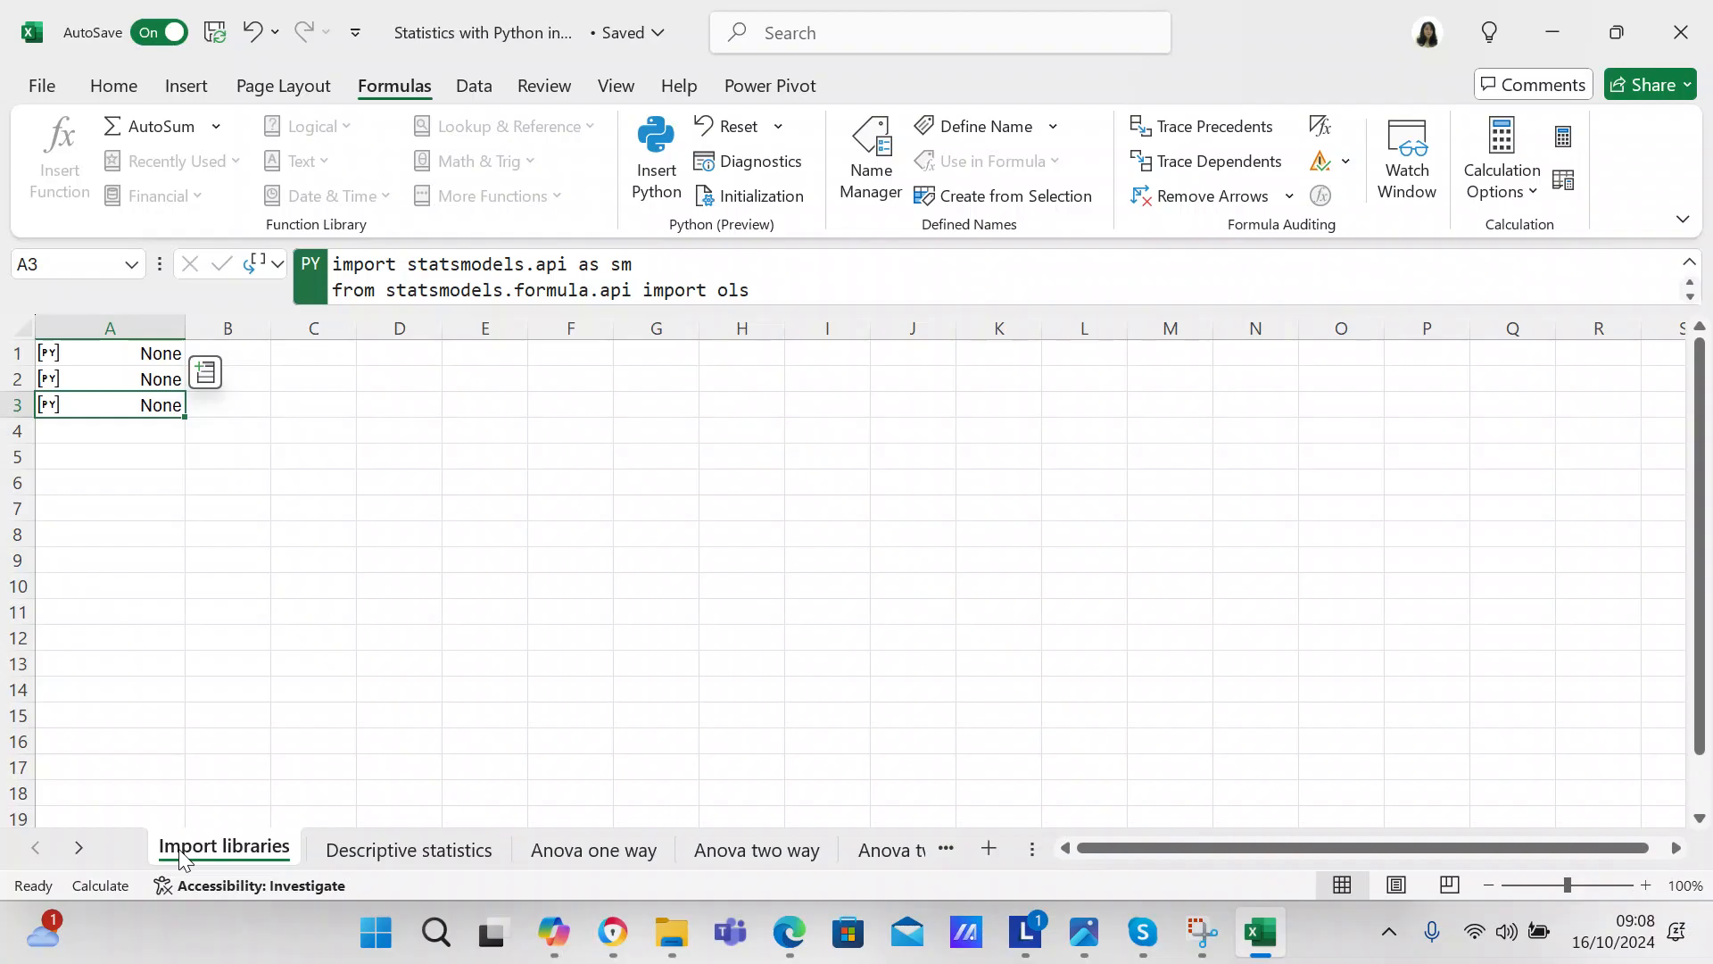
{"action": "left_click", "coordinate": [165, 377]}
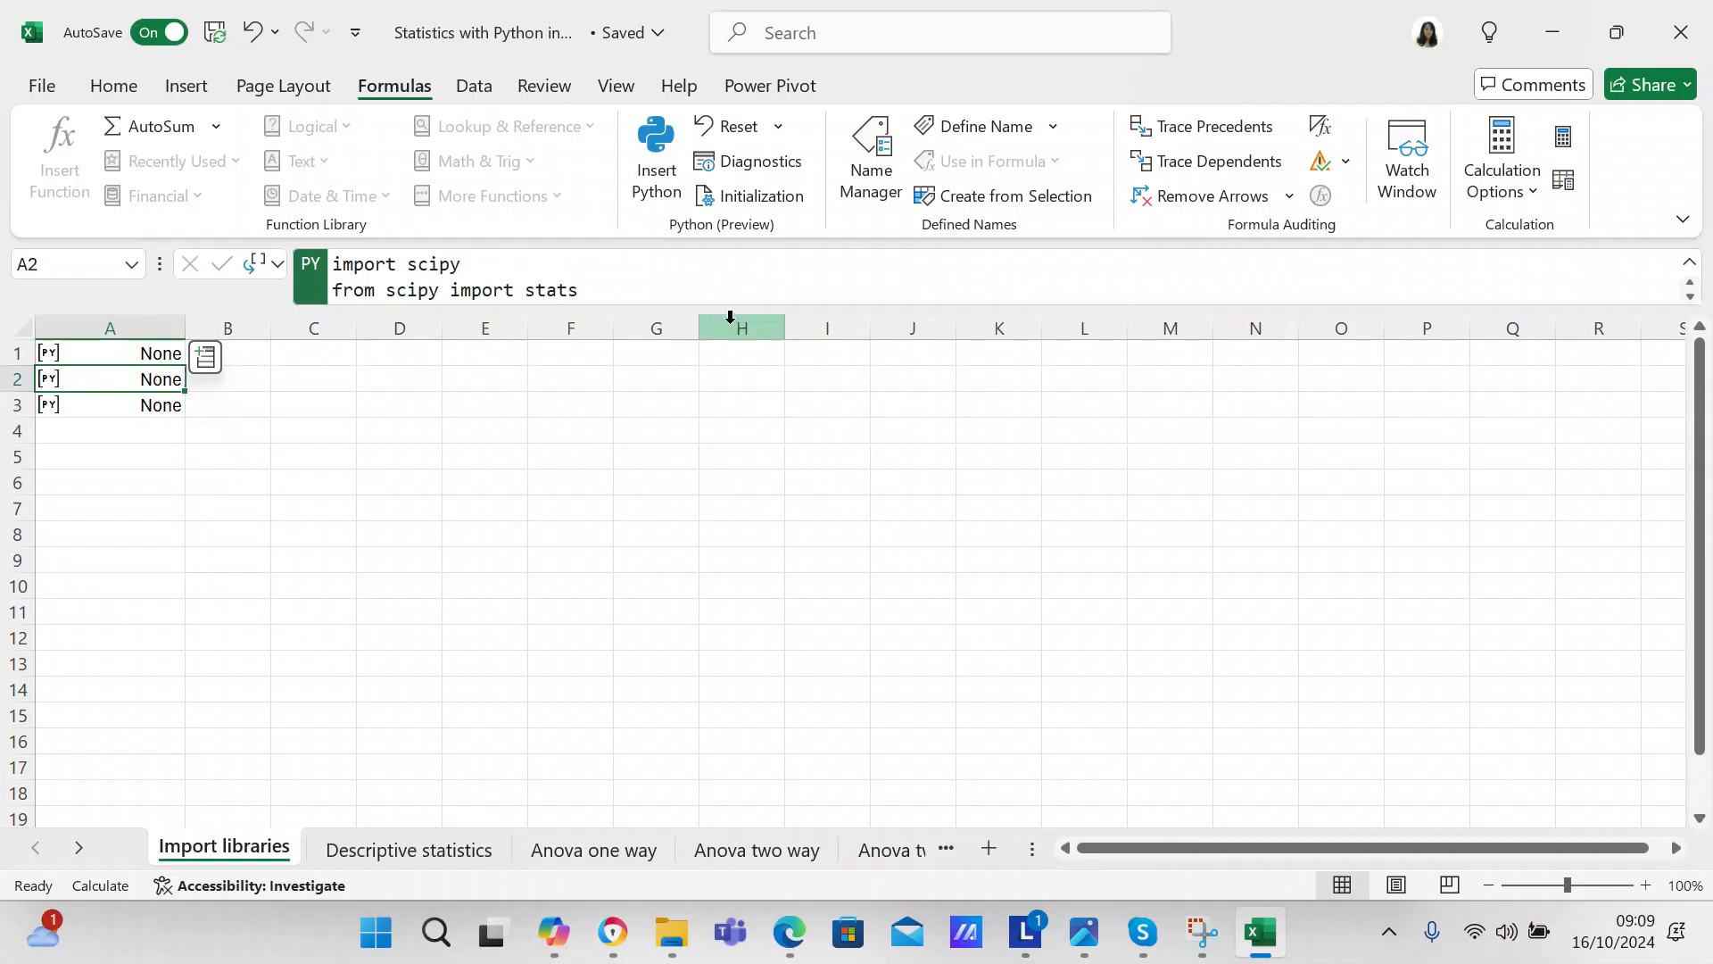
{"action": "left_click_drag", "start_coordinate": [749, 305], "coordinate": [739, 356]}
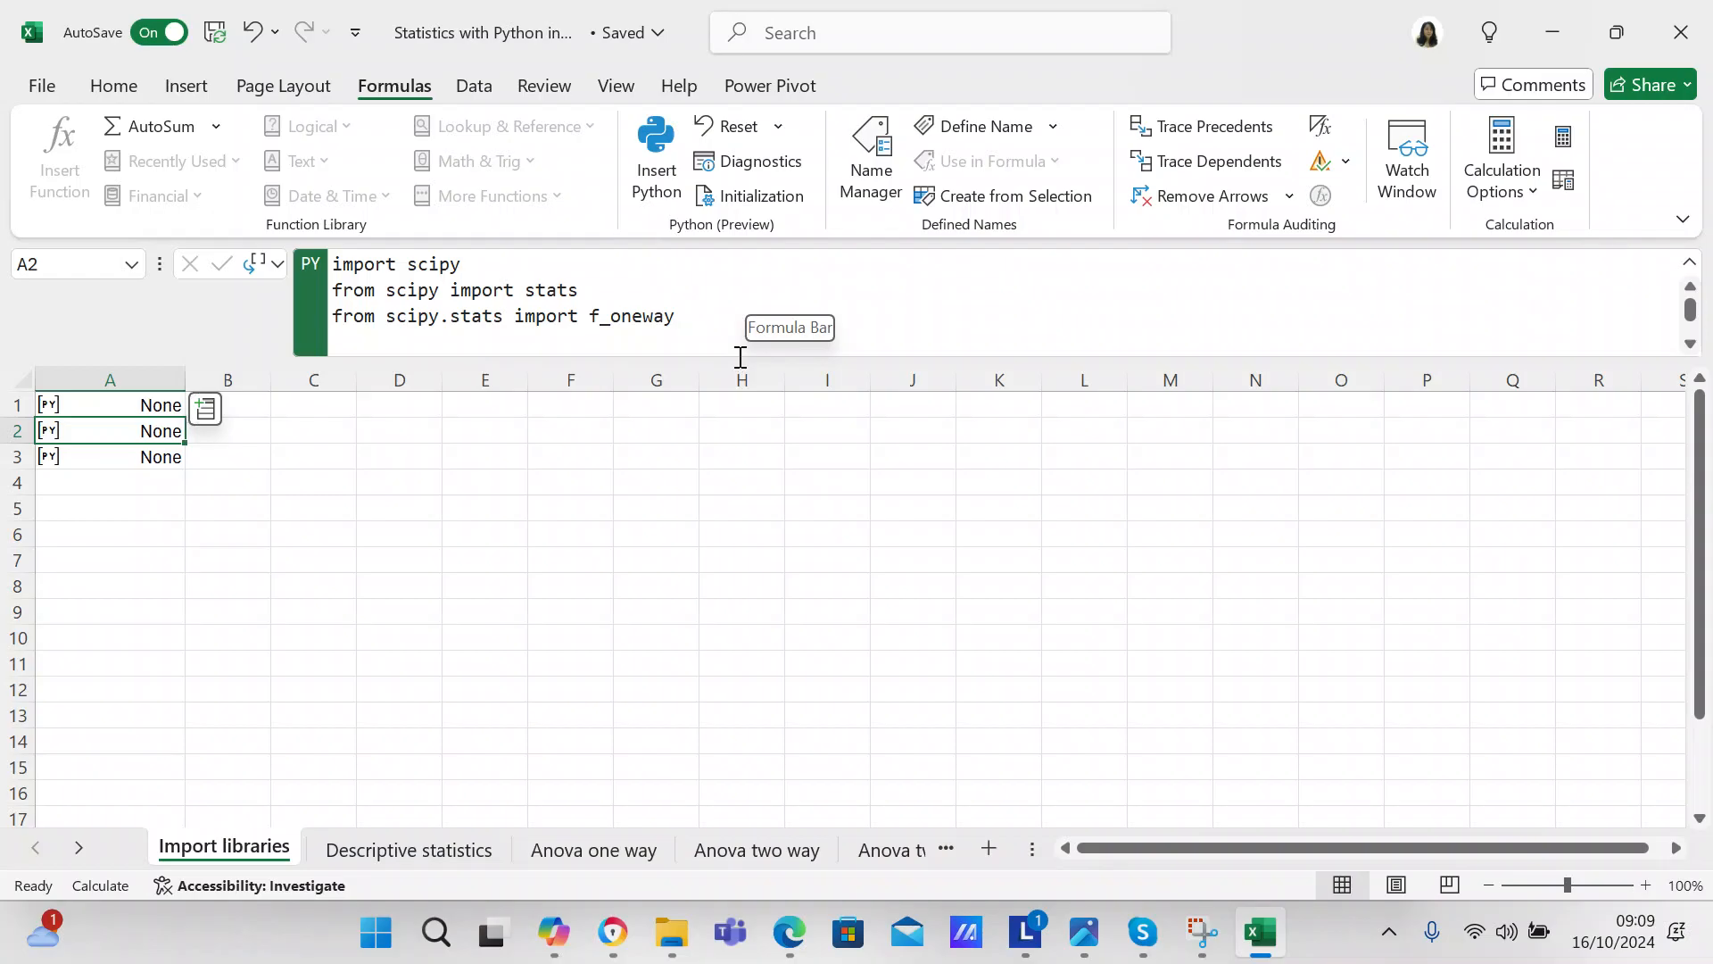
{"action": "left_click", "coordinate": [739, 346]}
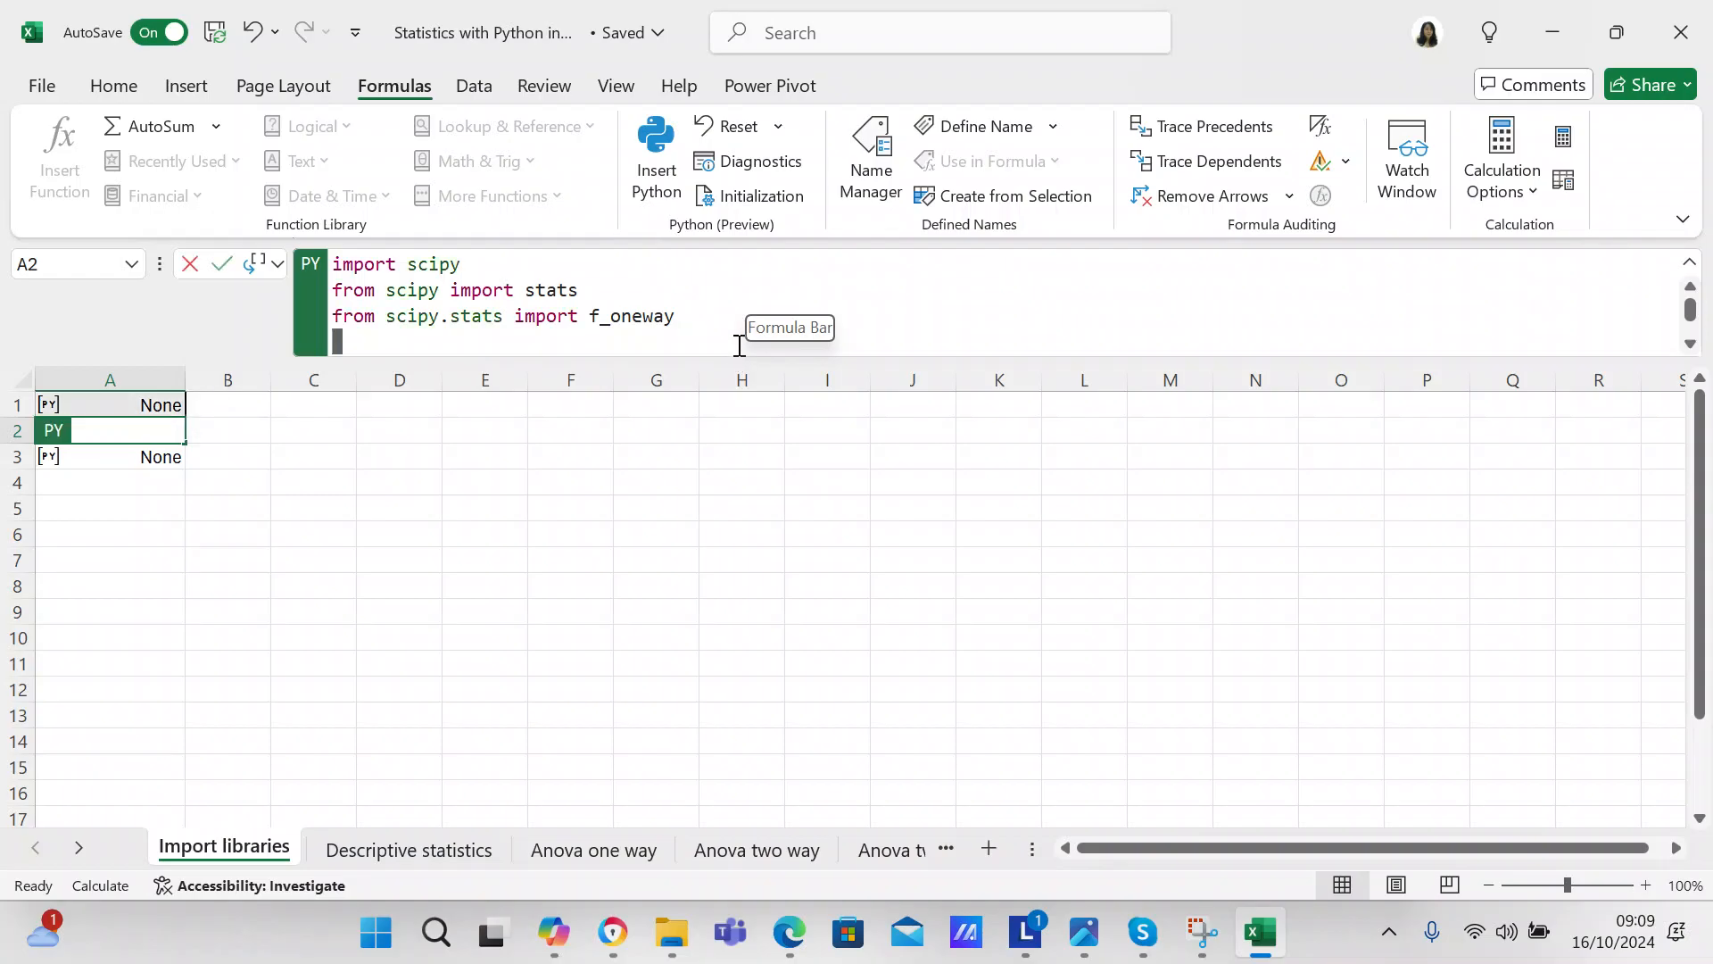
{"action": "left_click_drag", "start_coordinate": [738, 357], "coordinate": [736, 332]}
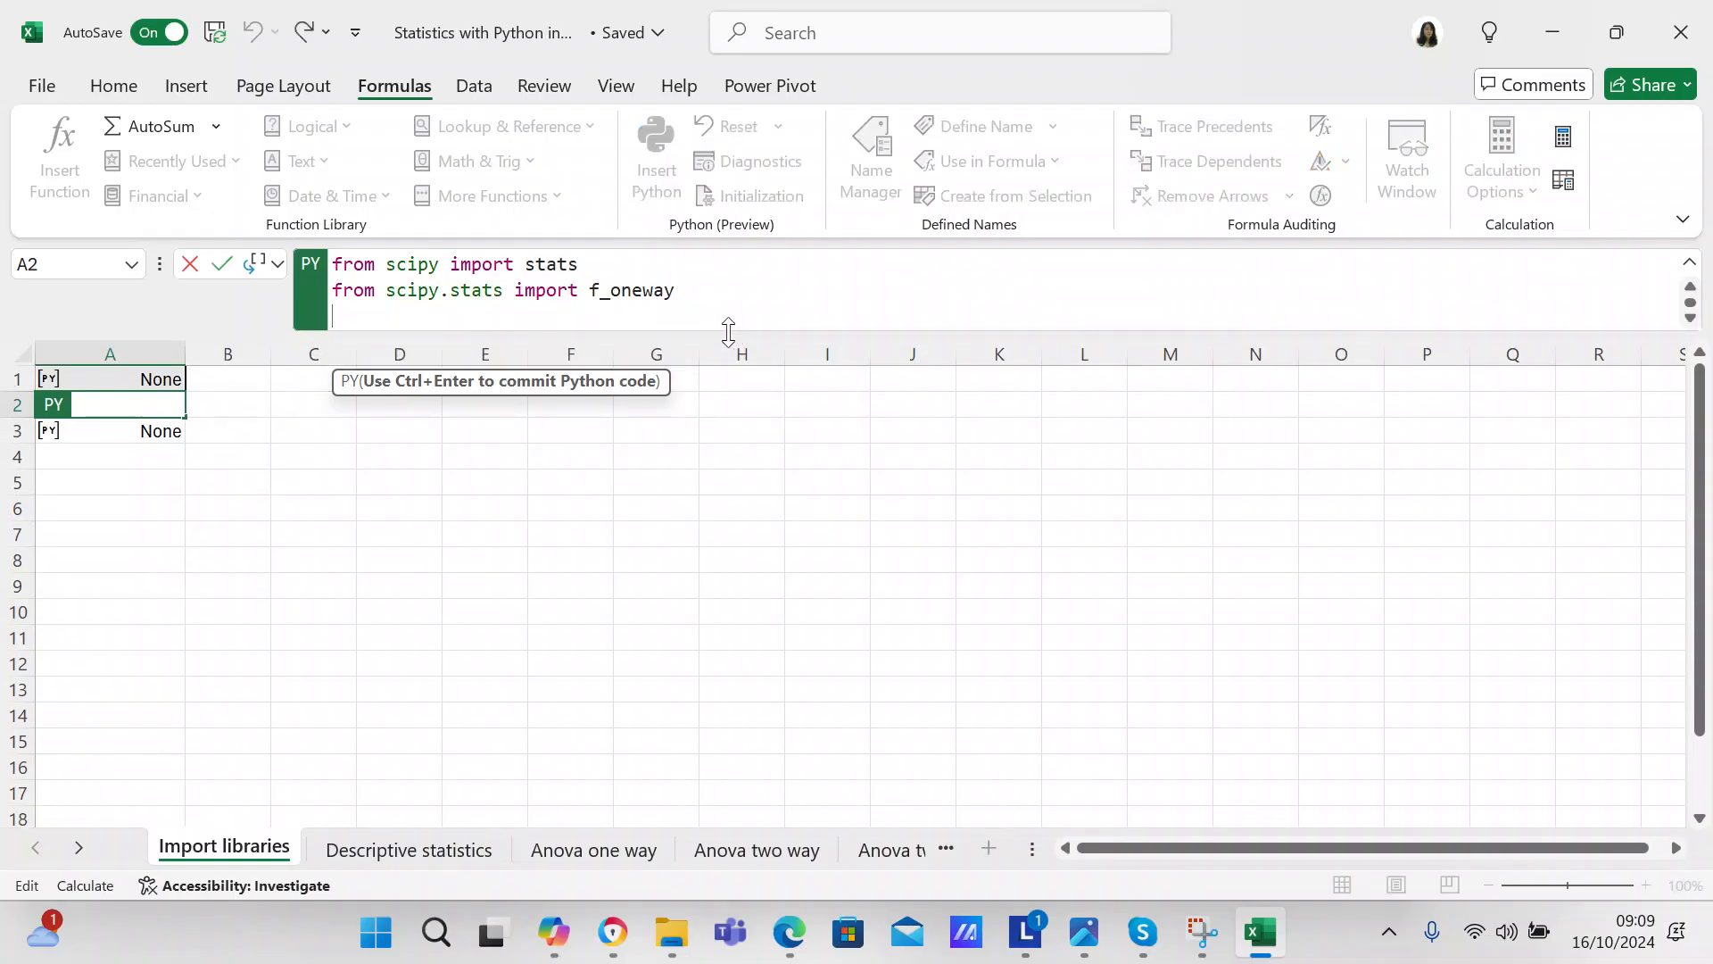
{"action": "key", "text": "BackSpace"}
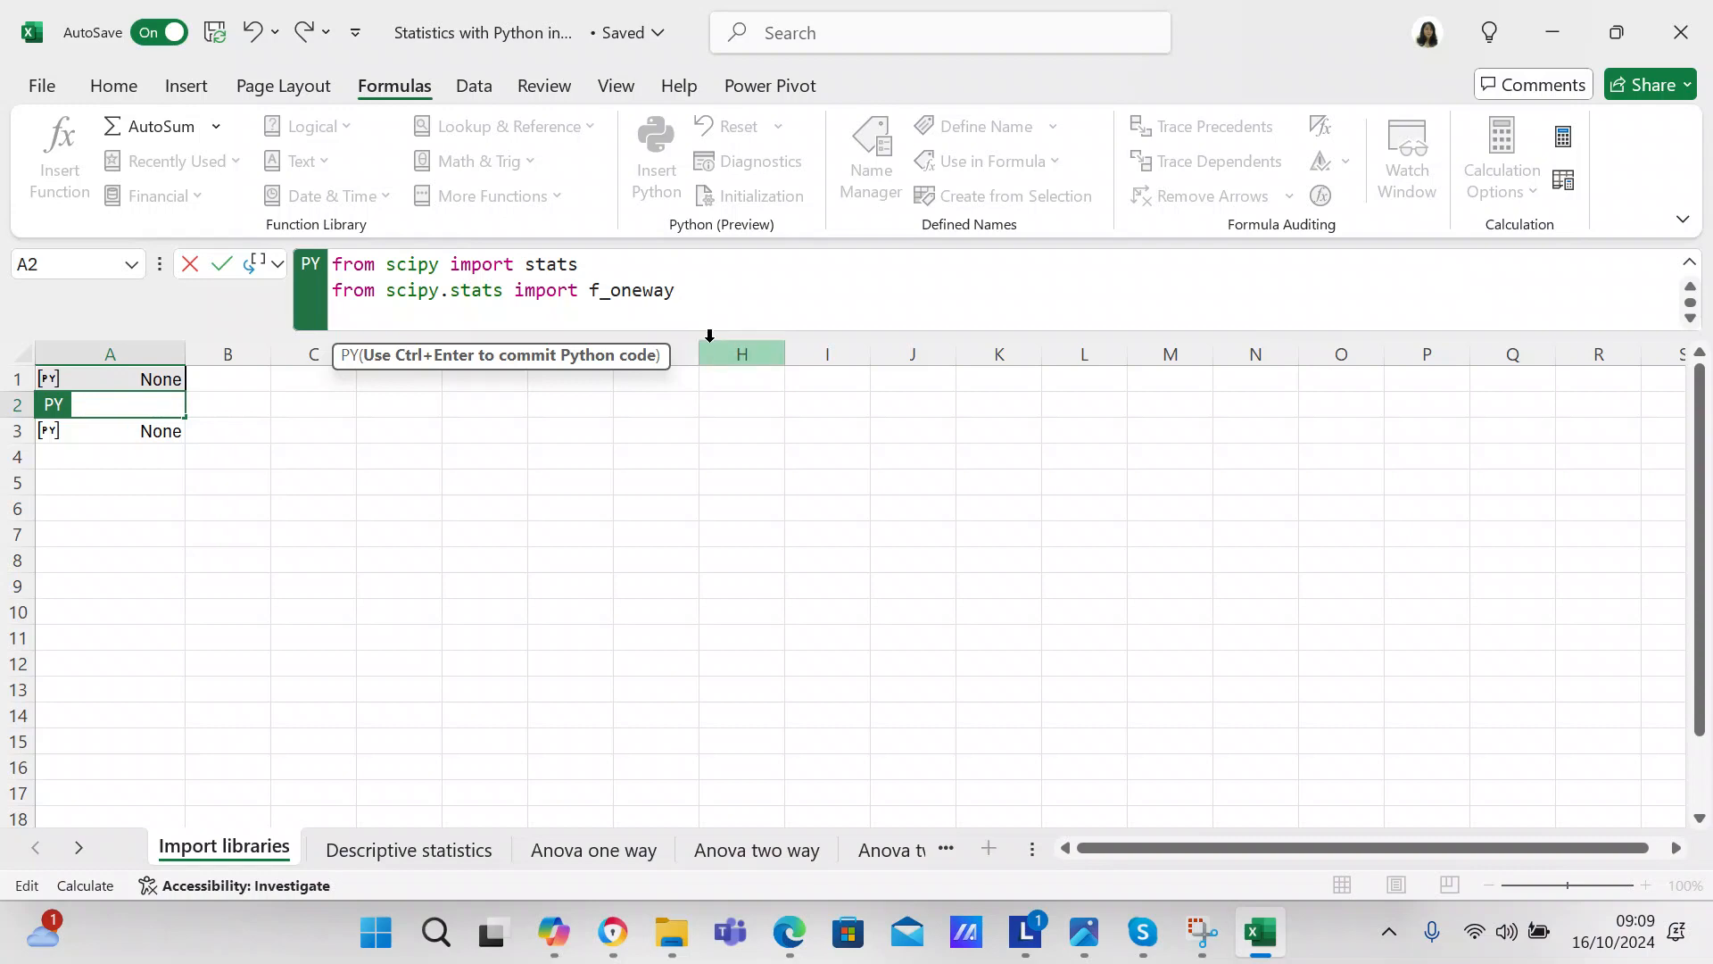
{"action": "left_click_drag", "start_coordinate": [709, 332], "coordinate": [696, 362]}
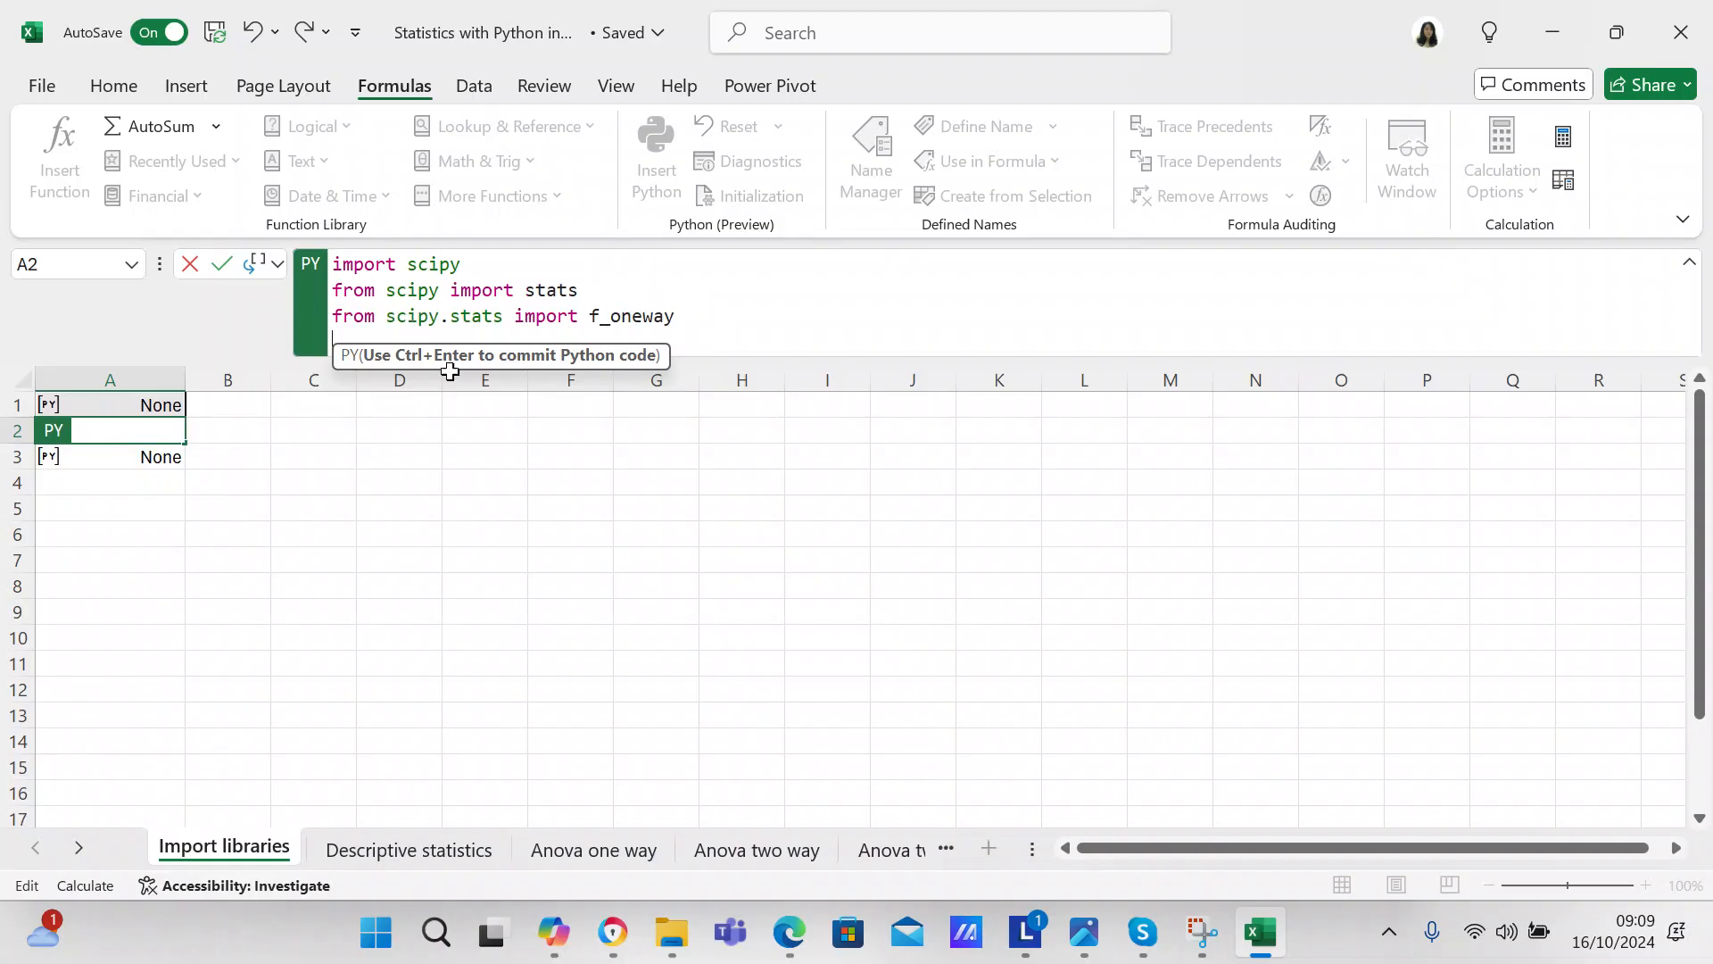
{"action": "left_click", "coordinate": [78, 848]}
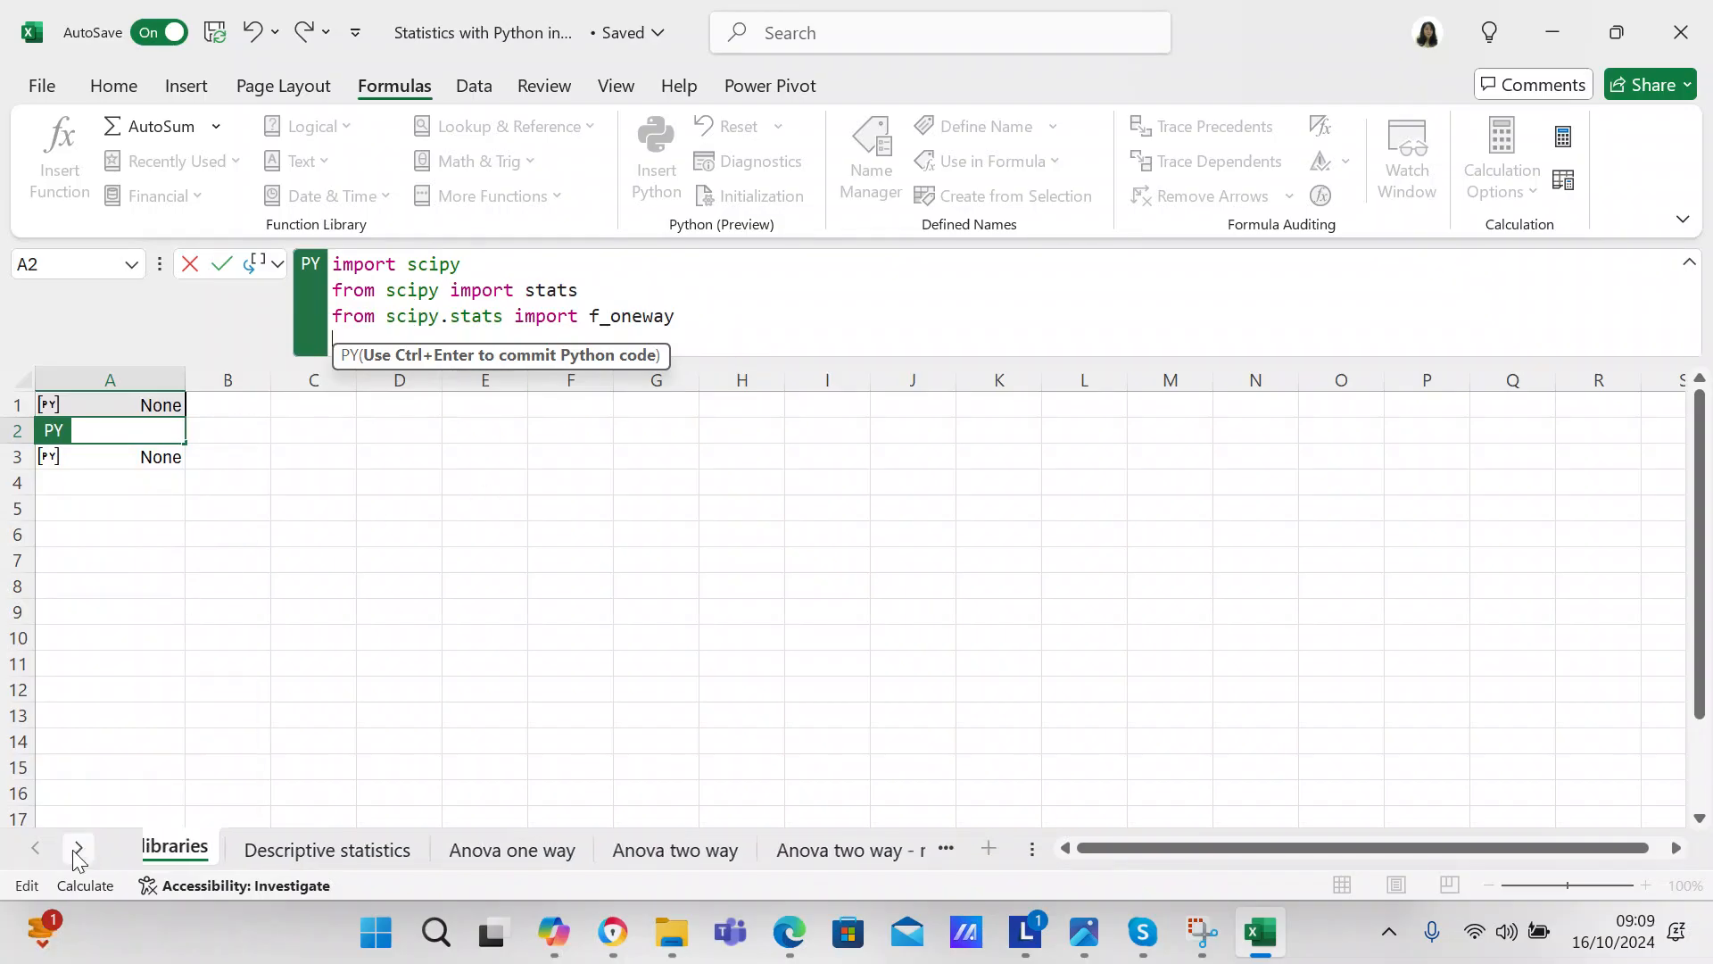
{"action": "left_click", "coordinate": [78, 847]}
{"action": "left_click", "coordinate": [78, 848]}
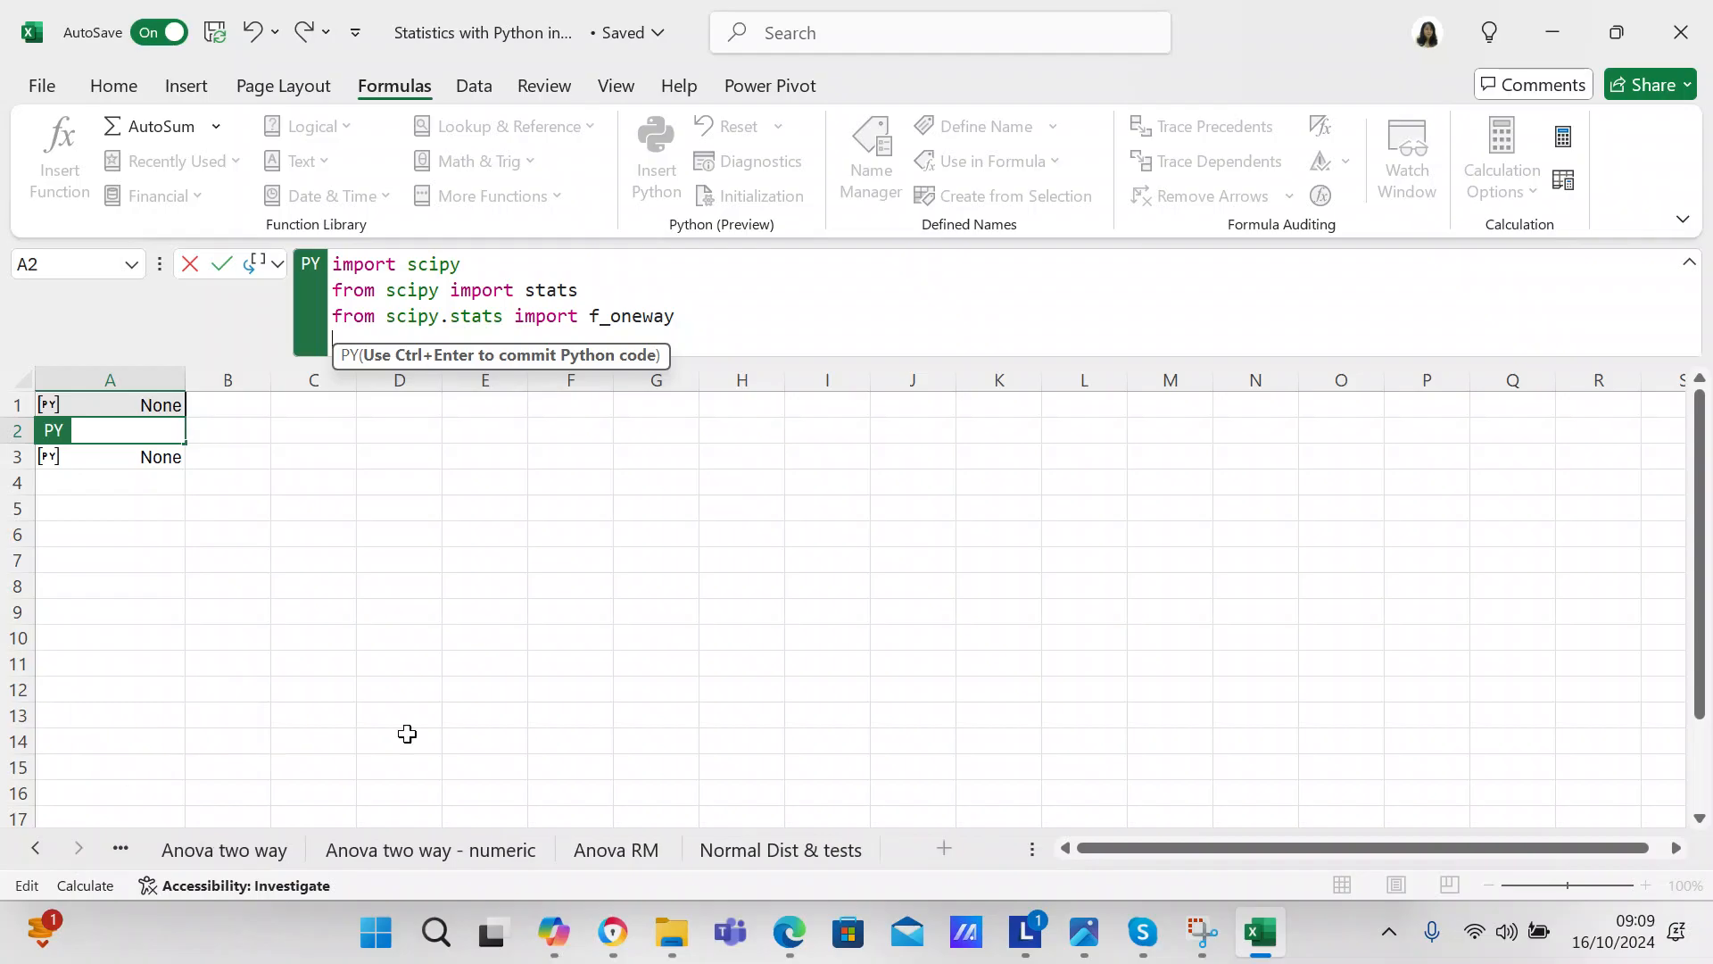
{"action": "left_click", "coordinate": [750, 849]}
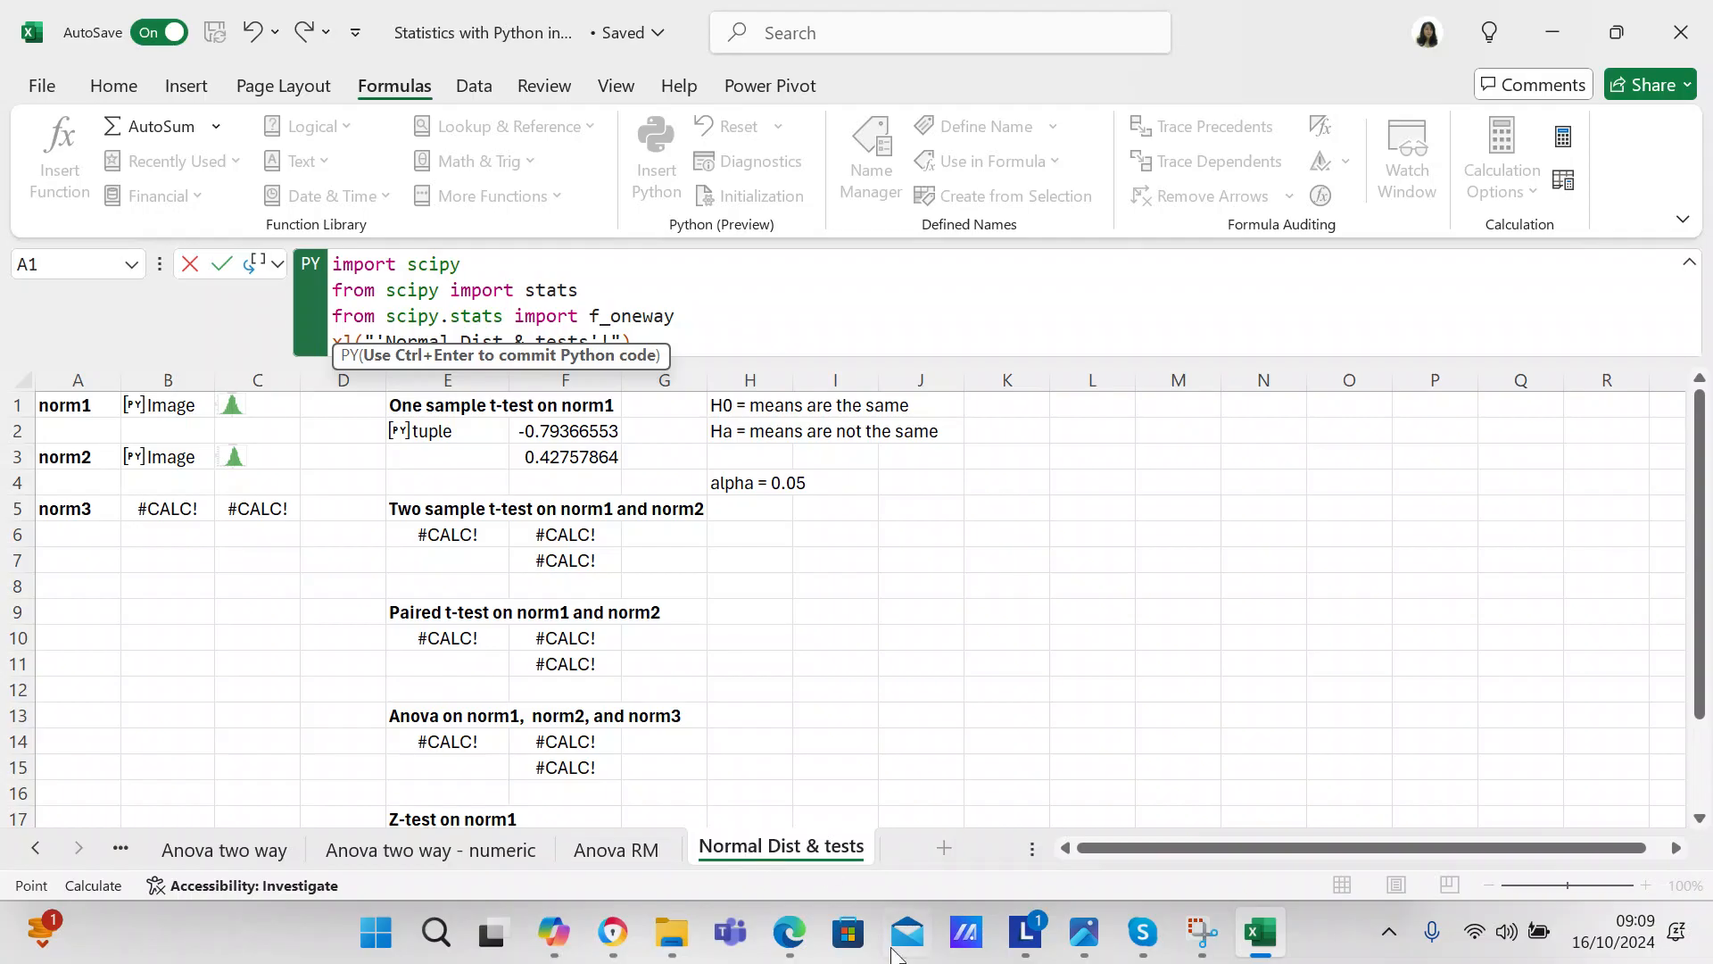
{"action": "left_click", "coordinate": [829, 709]}
{"action": "key", "text": "Escape"}
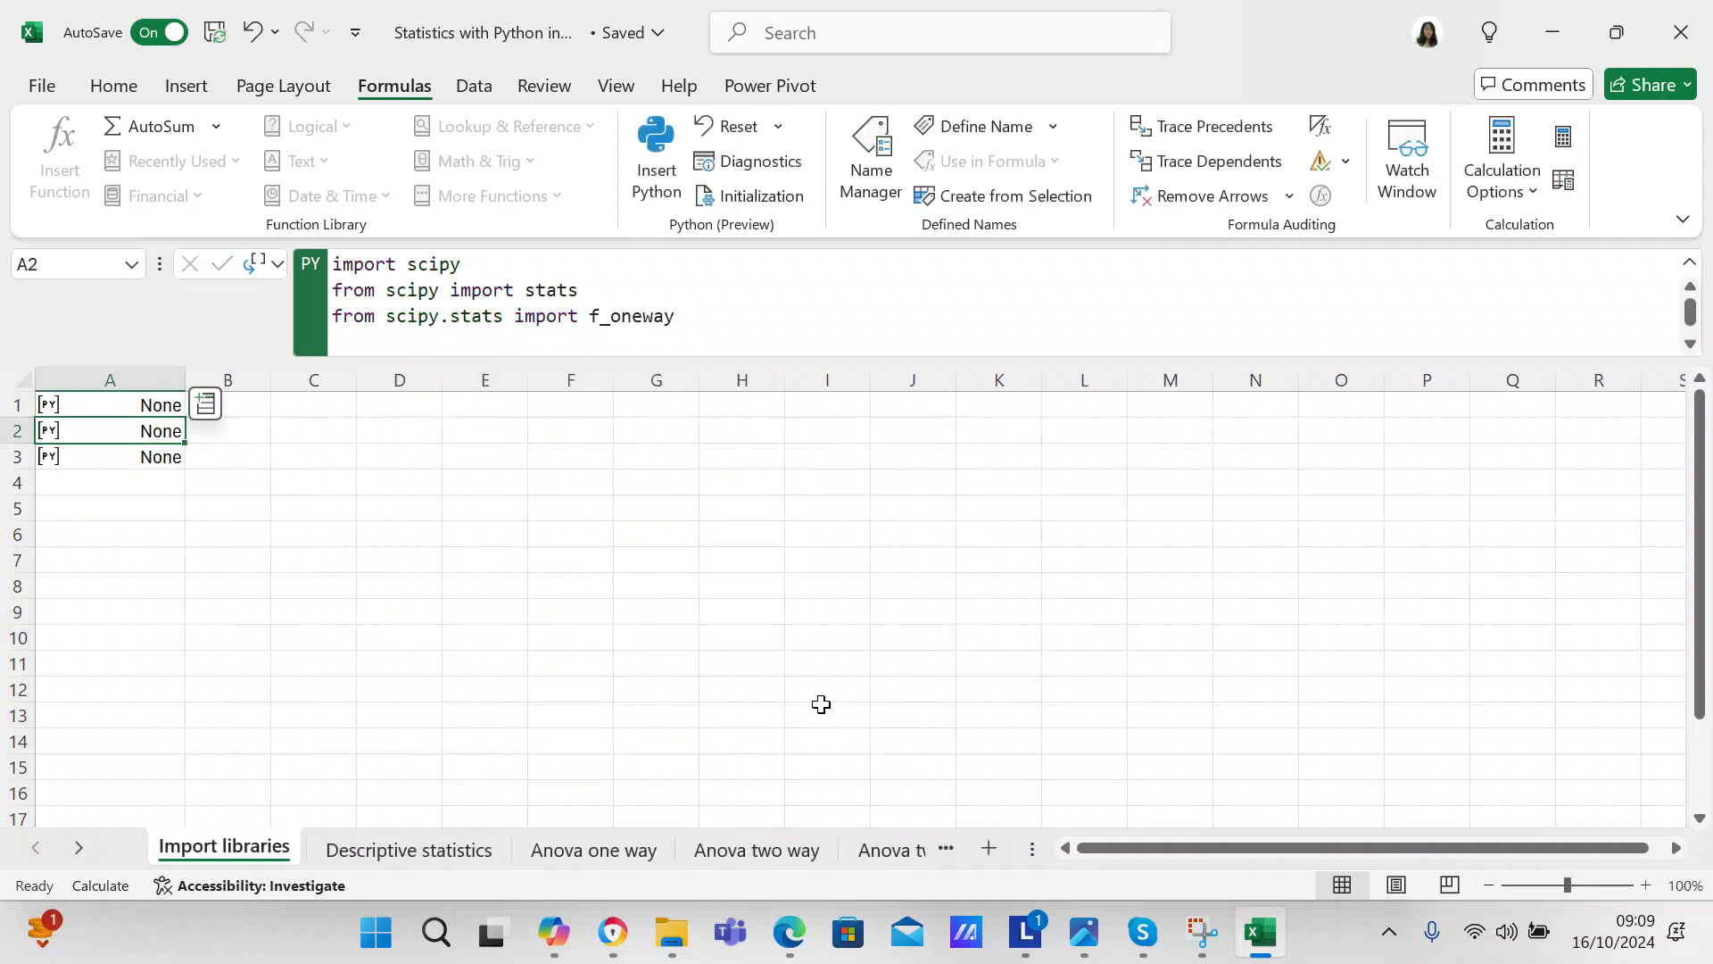
Examine the Python code that generates and plots norm1 in cell B1 of the Normal Dist & tests sheet
{"action": "left_click", "coordinate": [90, 846]}
{"action": "left_click", "coordinate": [97, 843]}
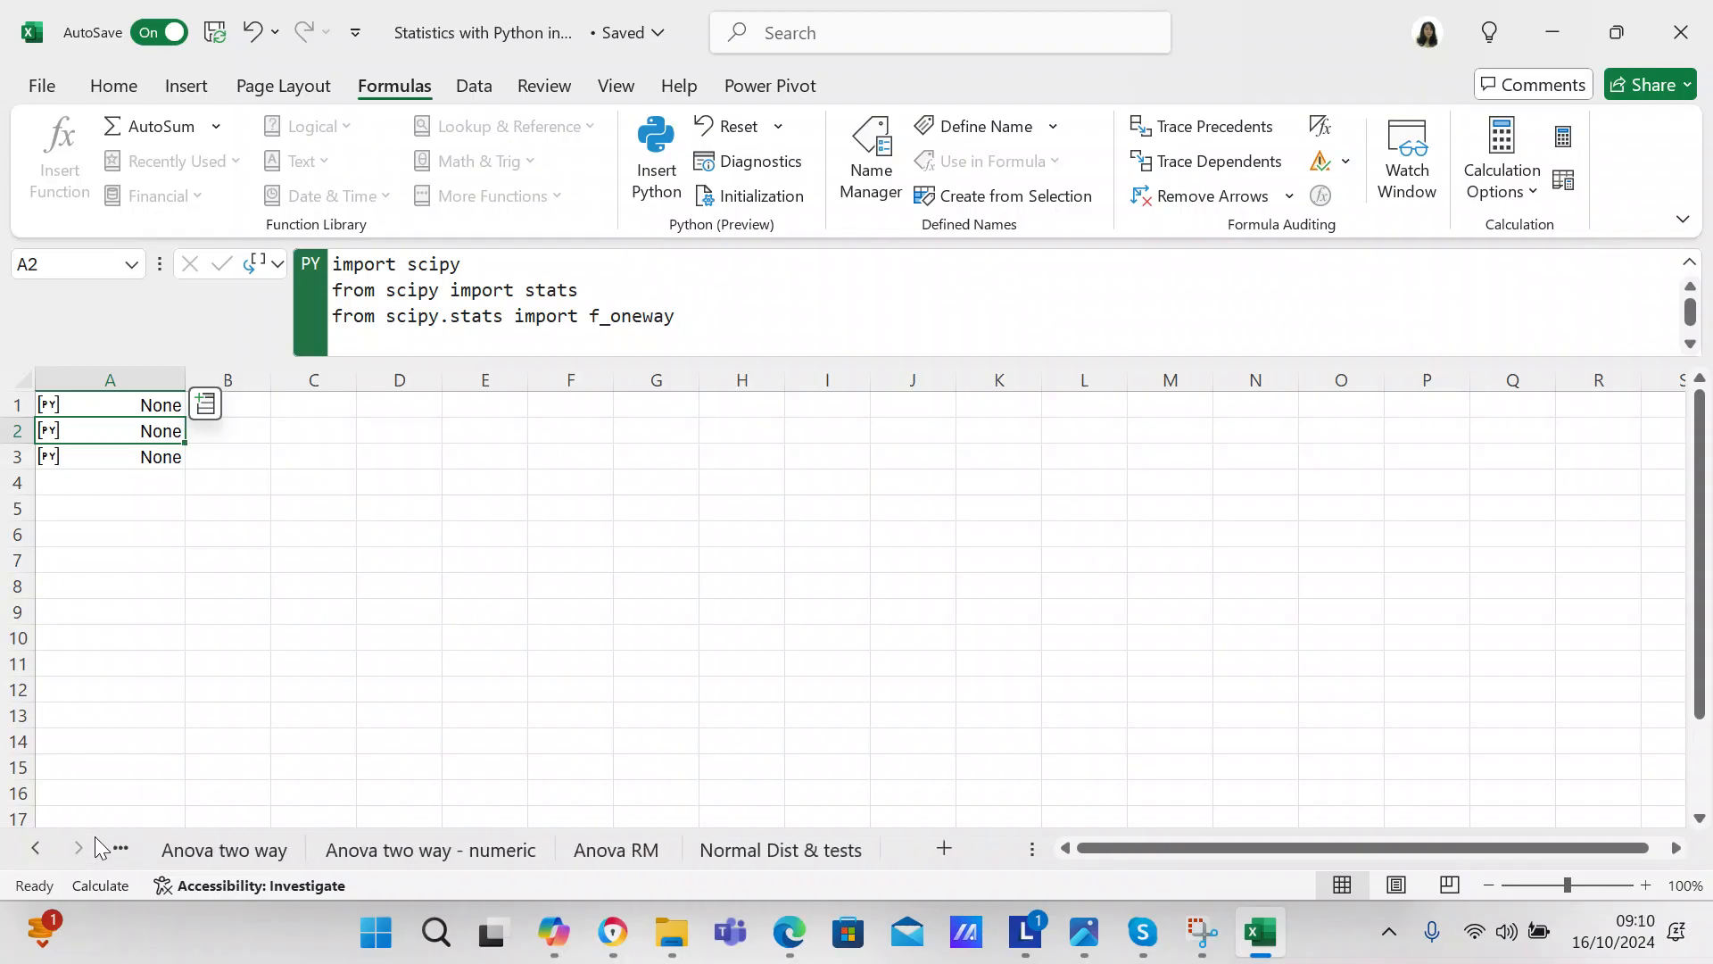
{"action": "left_click", "coordinate": [726, 849]}
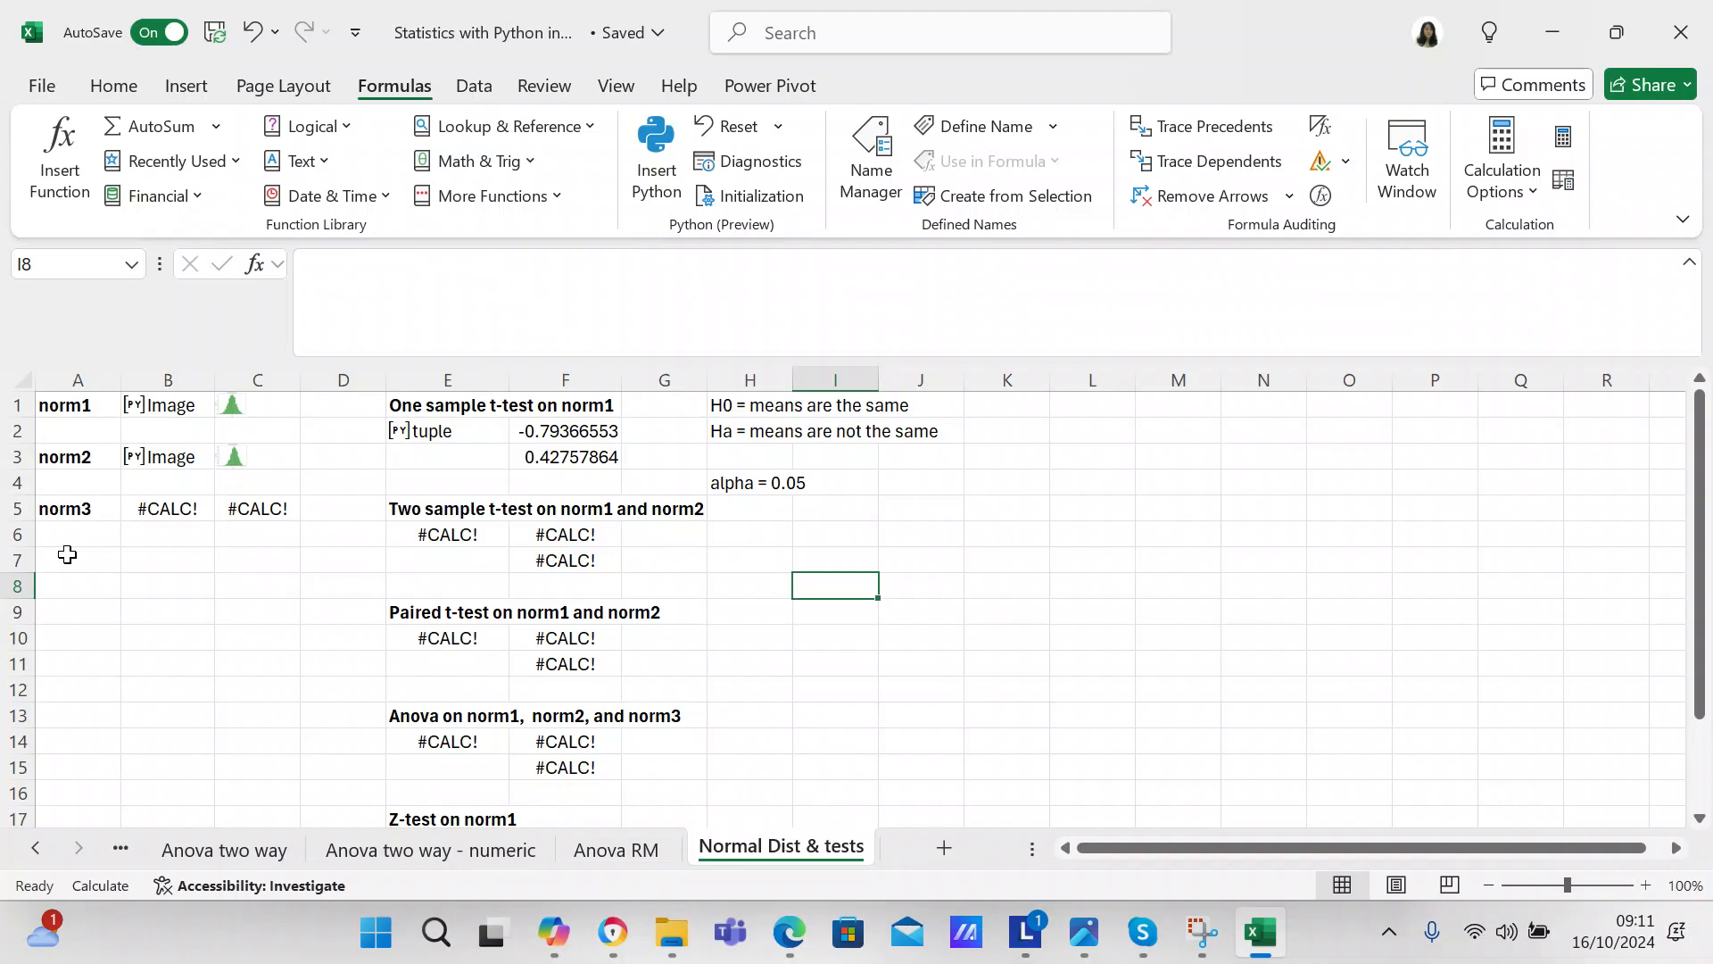
{"action": "left_click", "coordinate": [184, 395]}
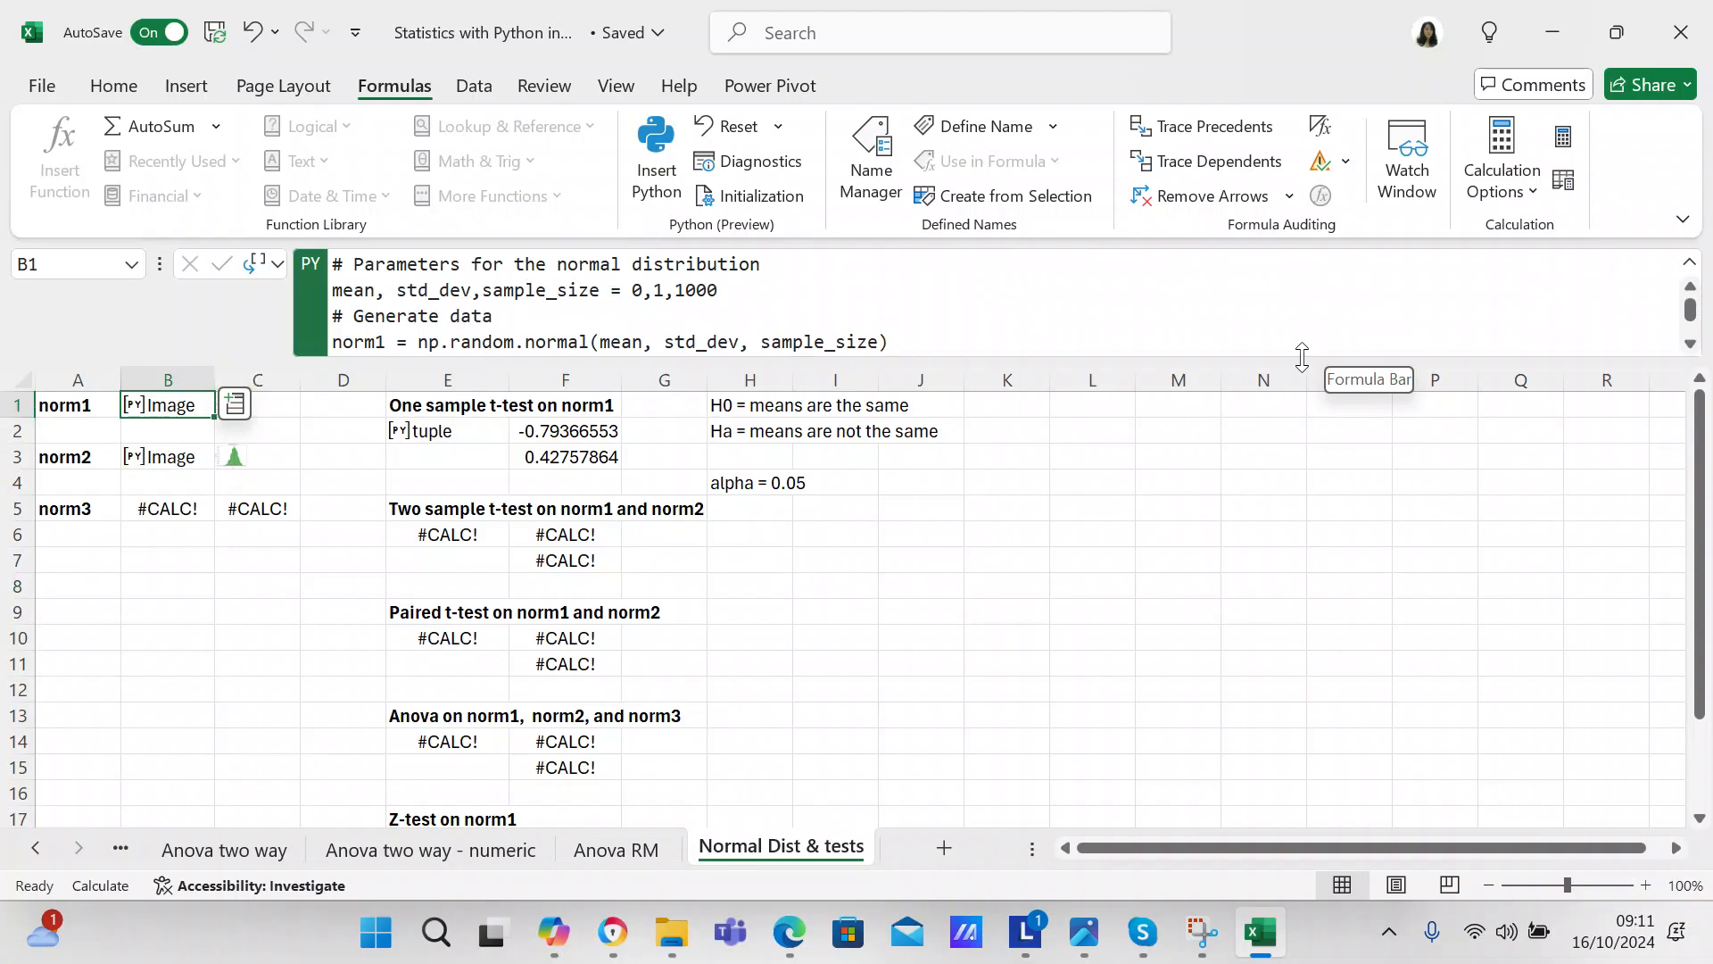
{"action": "left_click_drag", "start_coordinate": [1302, 356], "coordinate": [1301, 439]}
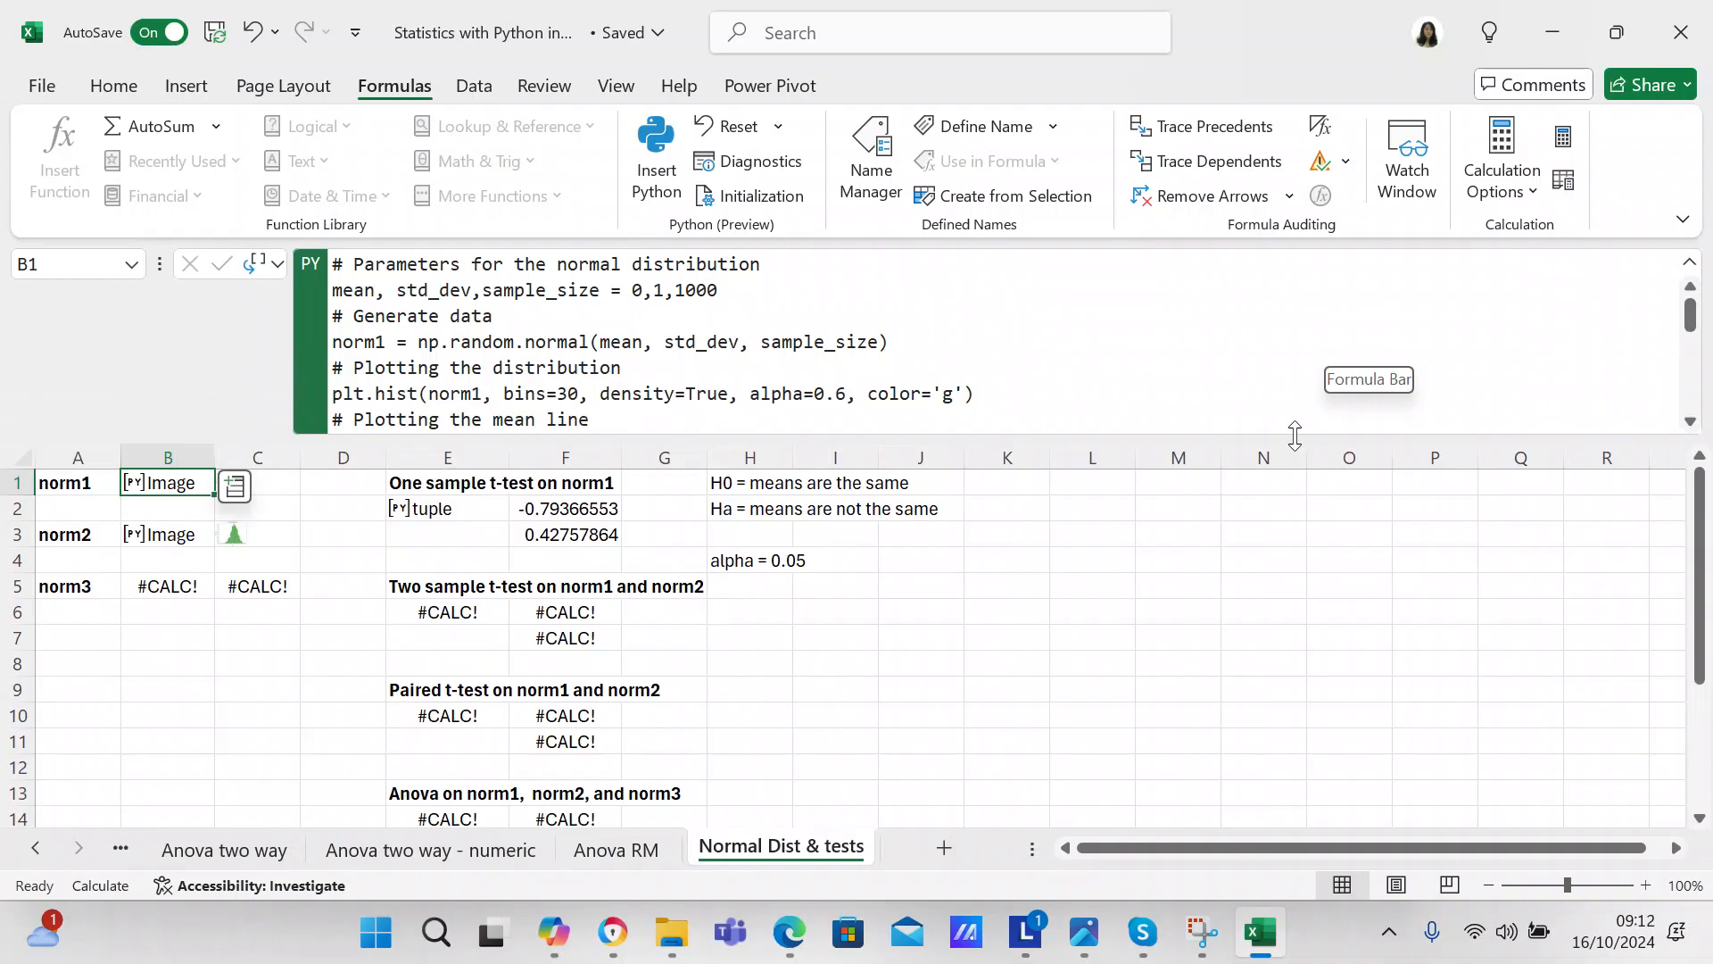
{"action": "left_click_drag", "start_coordinate": [1294, 435], "coordinate": [1280, 568]}
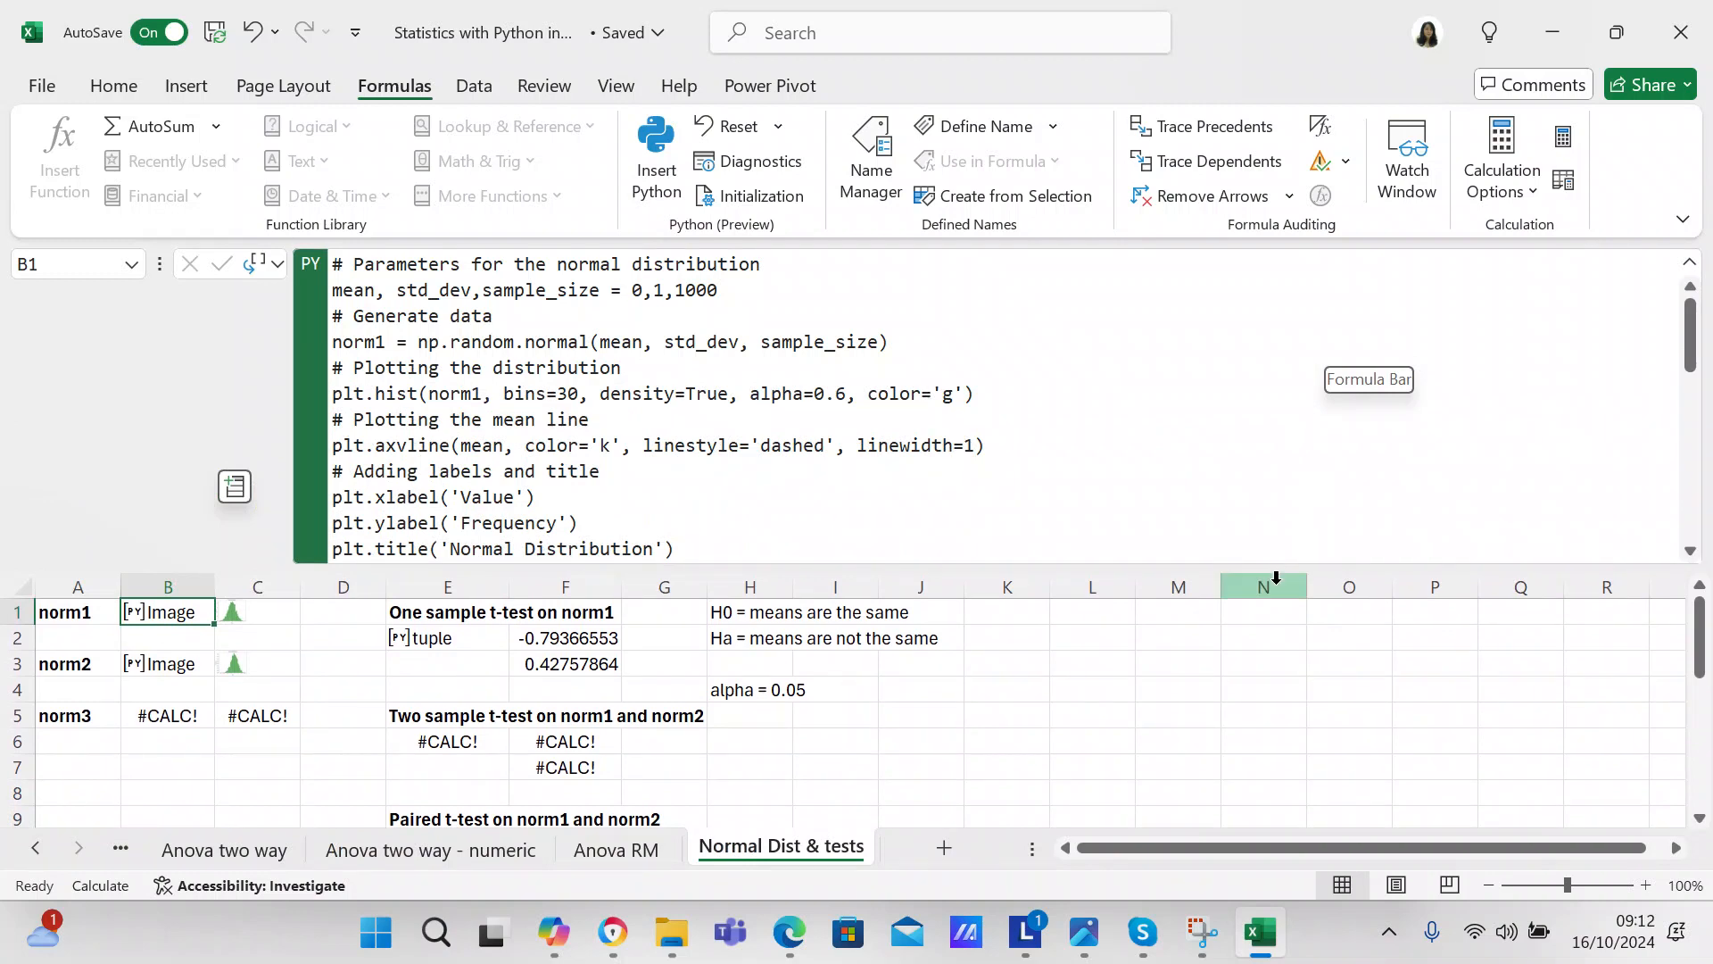
{"action": "left_click_drag", "start_coordinate": [1281, 560], "coordinate": [1274, 581]}
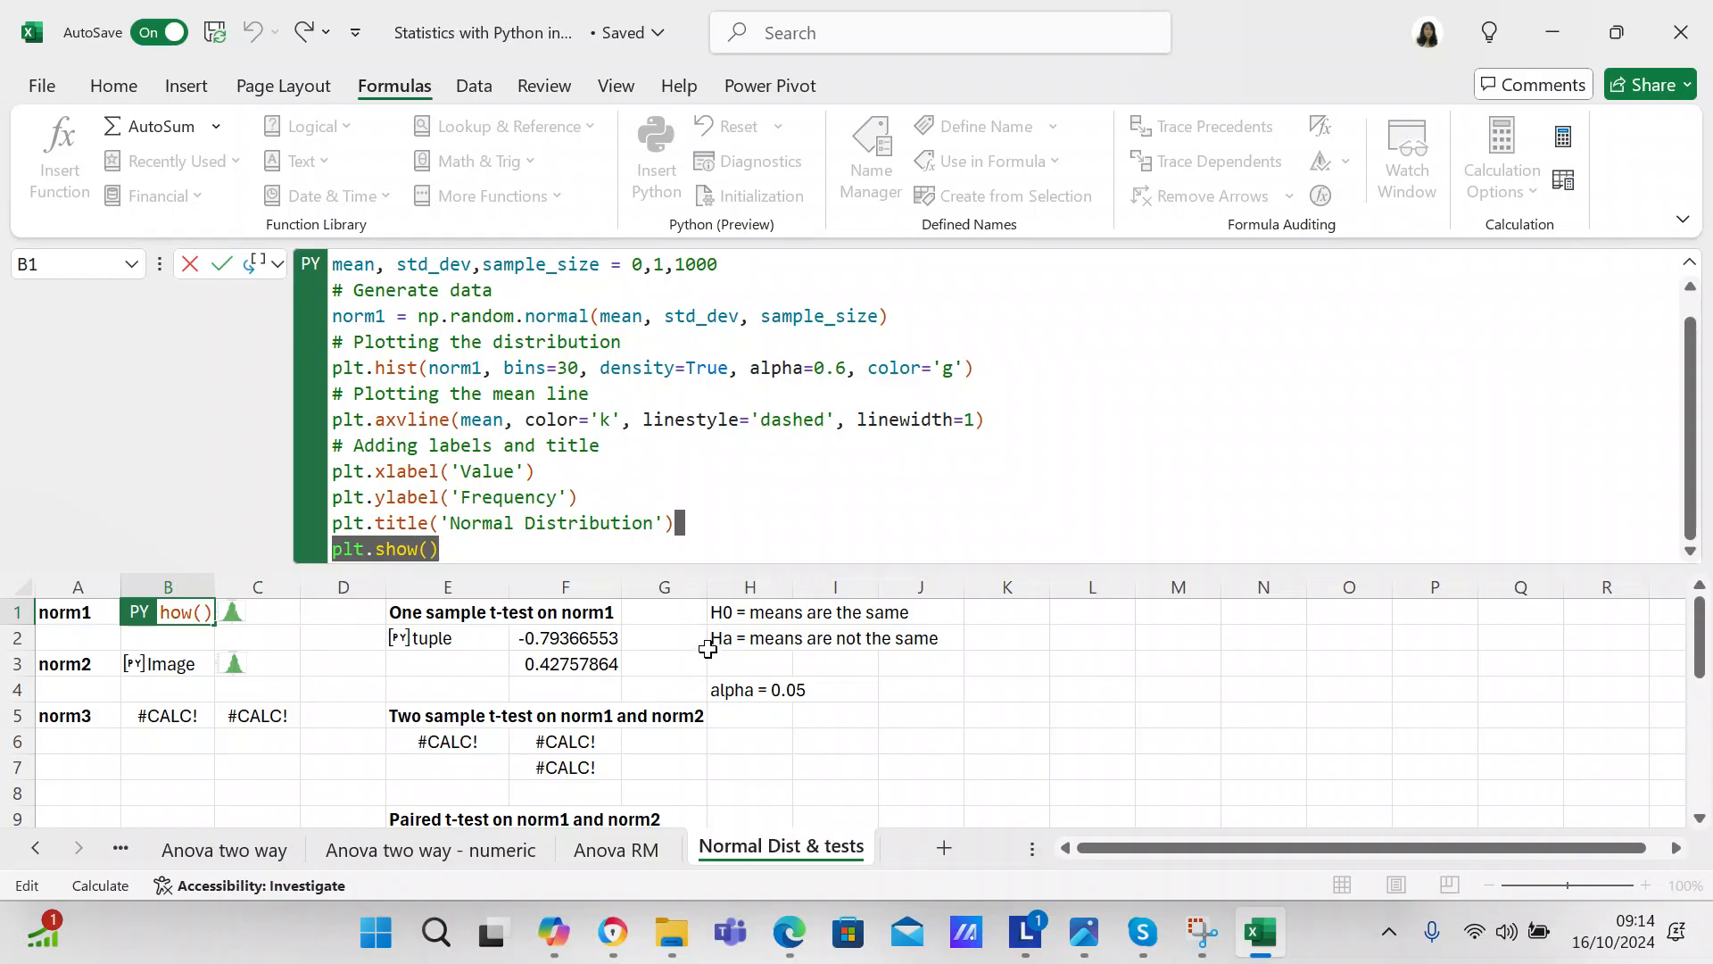
{"action": "left_click", "coordinate": [481, 636]}
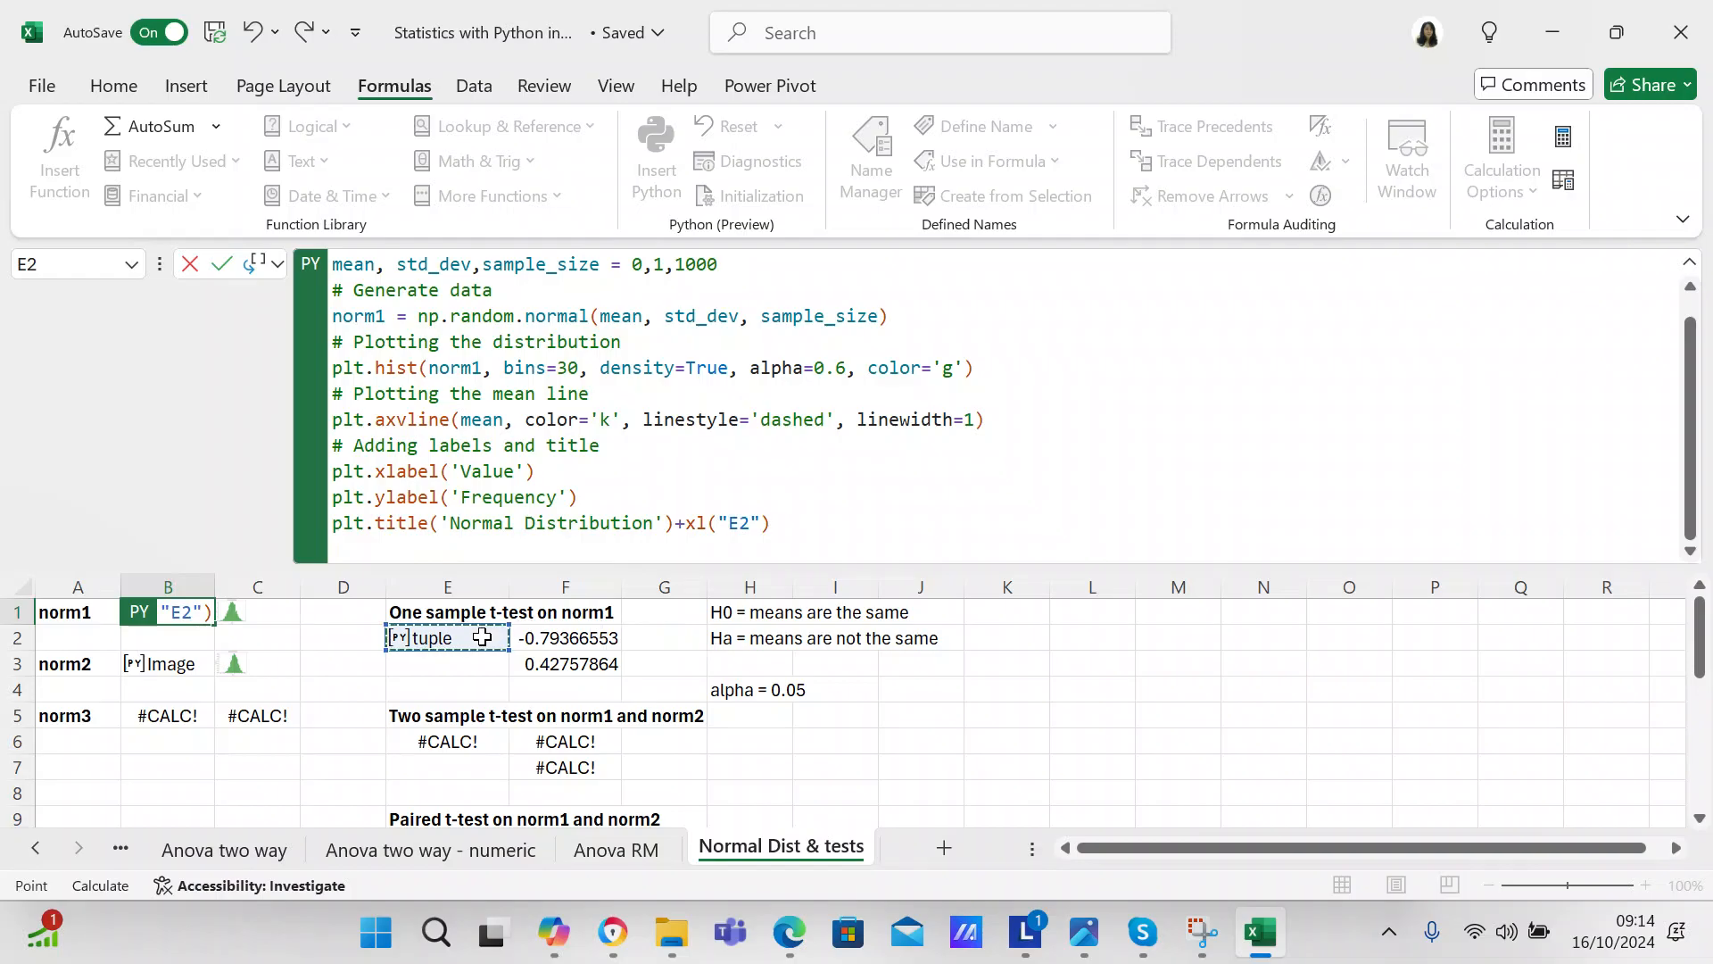
{"action": "key", "text": "Escape"}
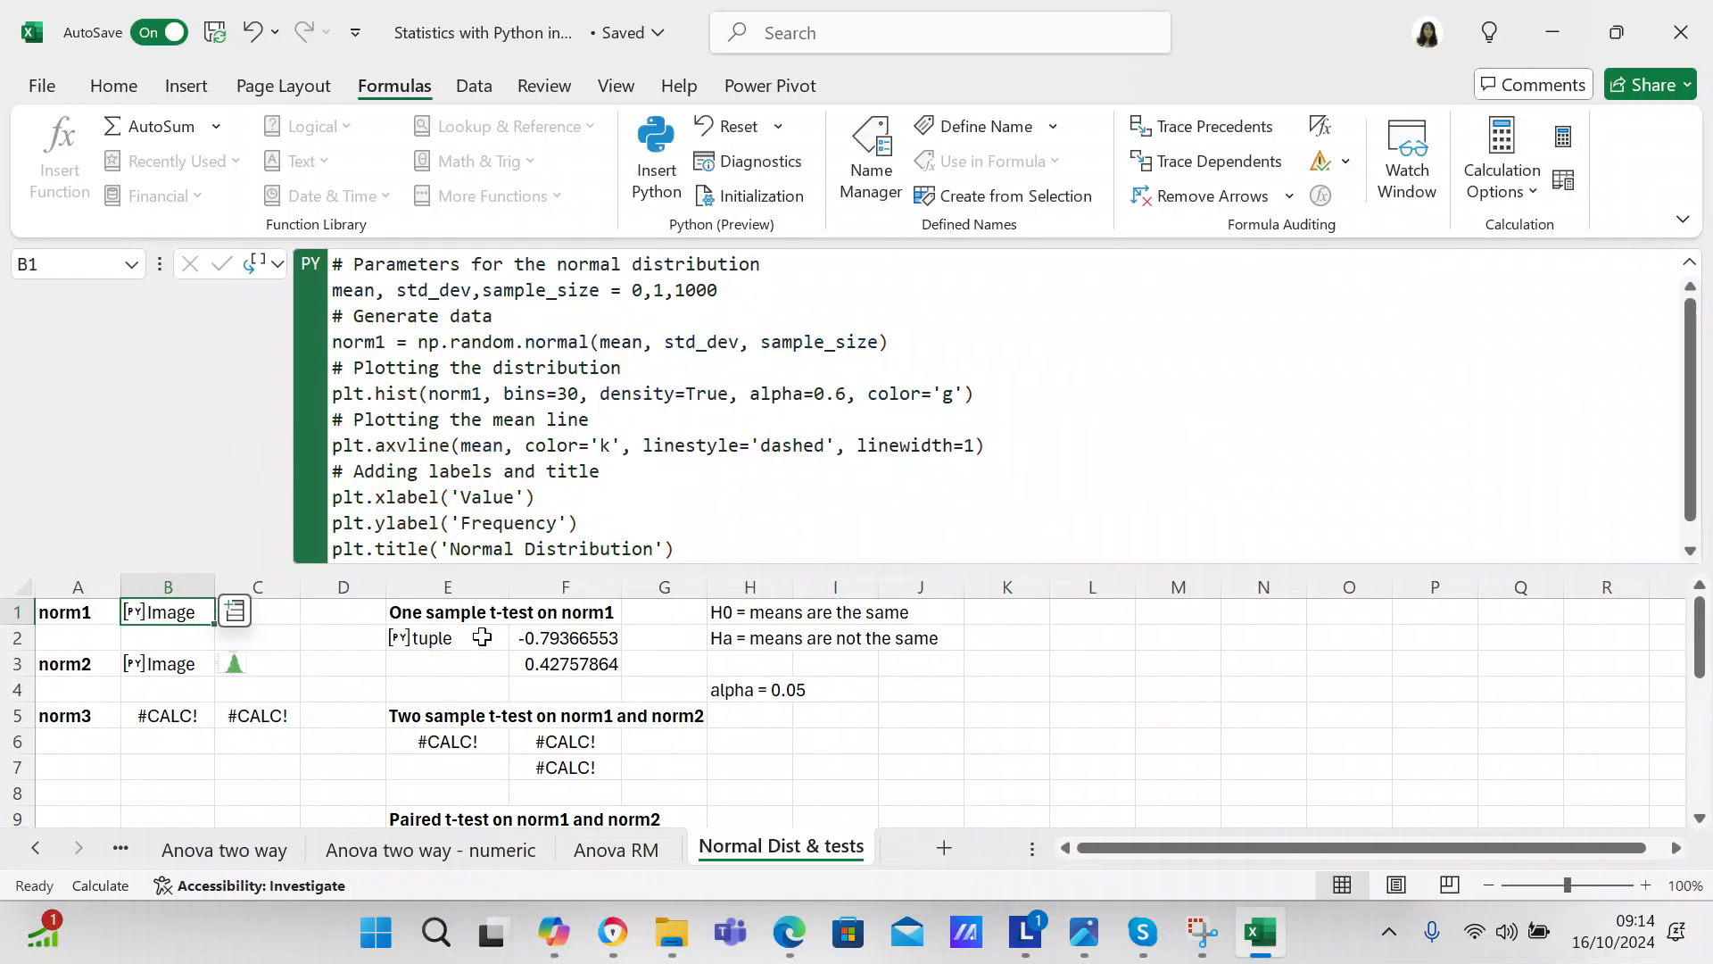
Examine the one-sample t-test Python code for norm1 in cell E2, using a more compact formula bar
{"action": "left_click", "coordinate": [463, 643]}
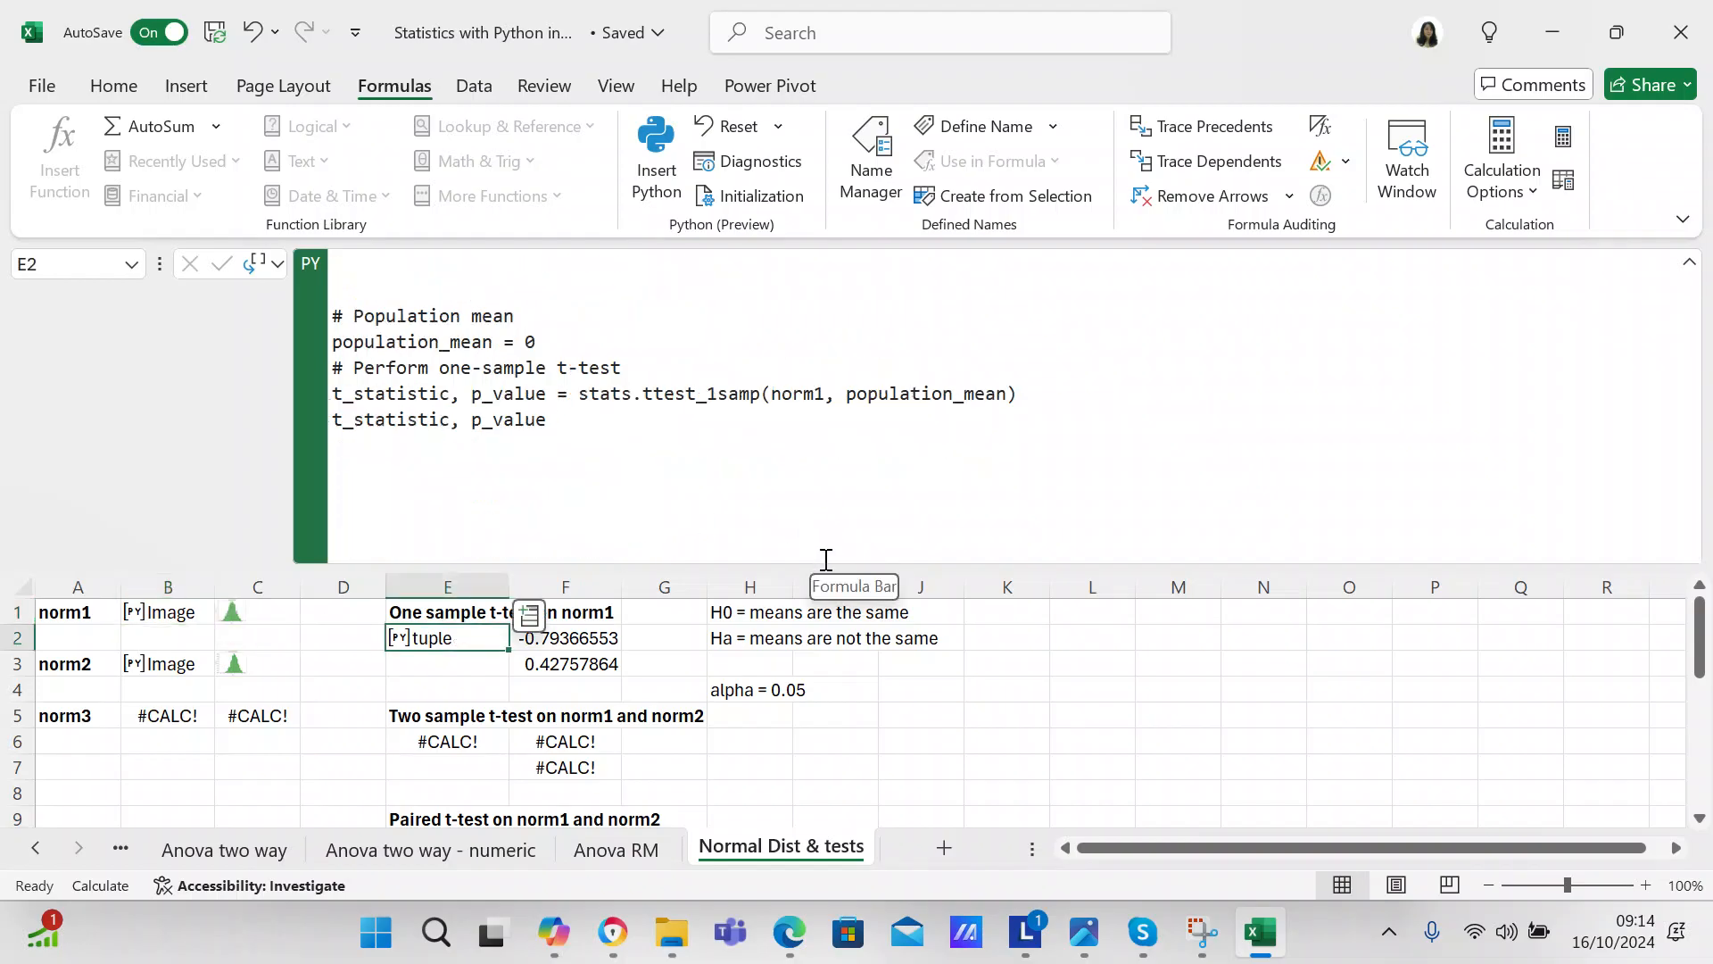
{"action": "left_click_drag", "start_coordinate": [825, 559], "coordinate": [828, 461]}
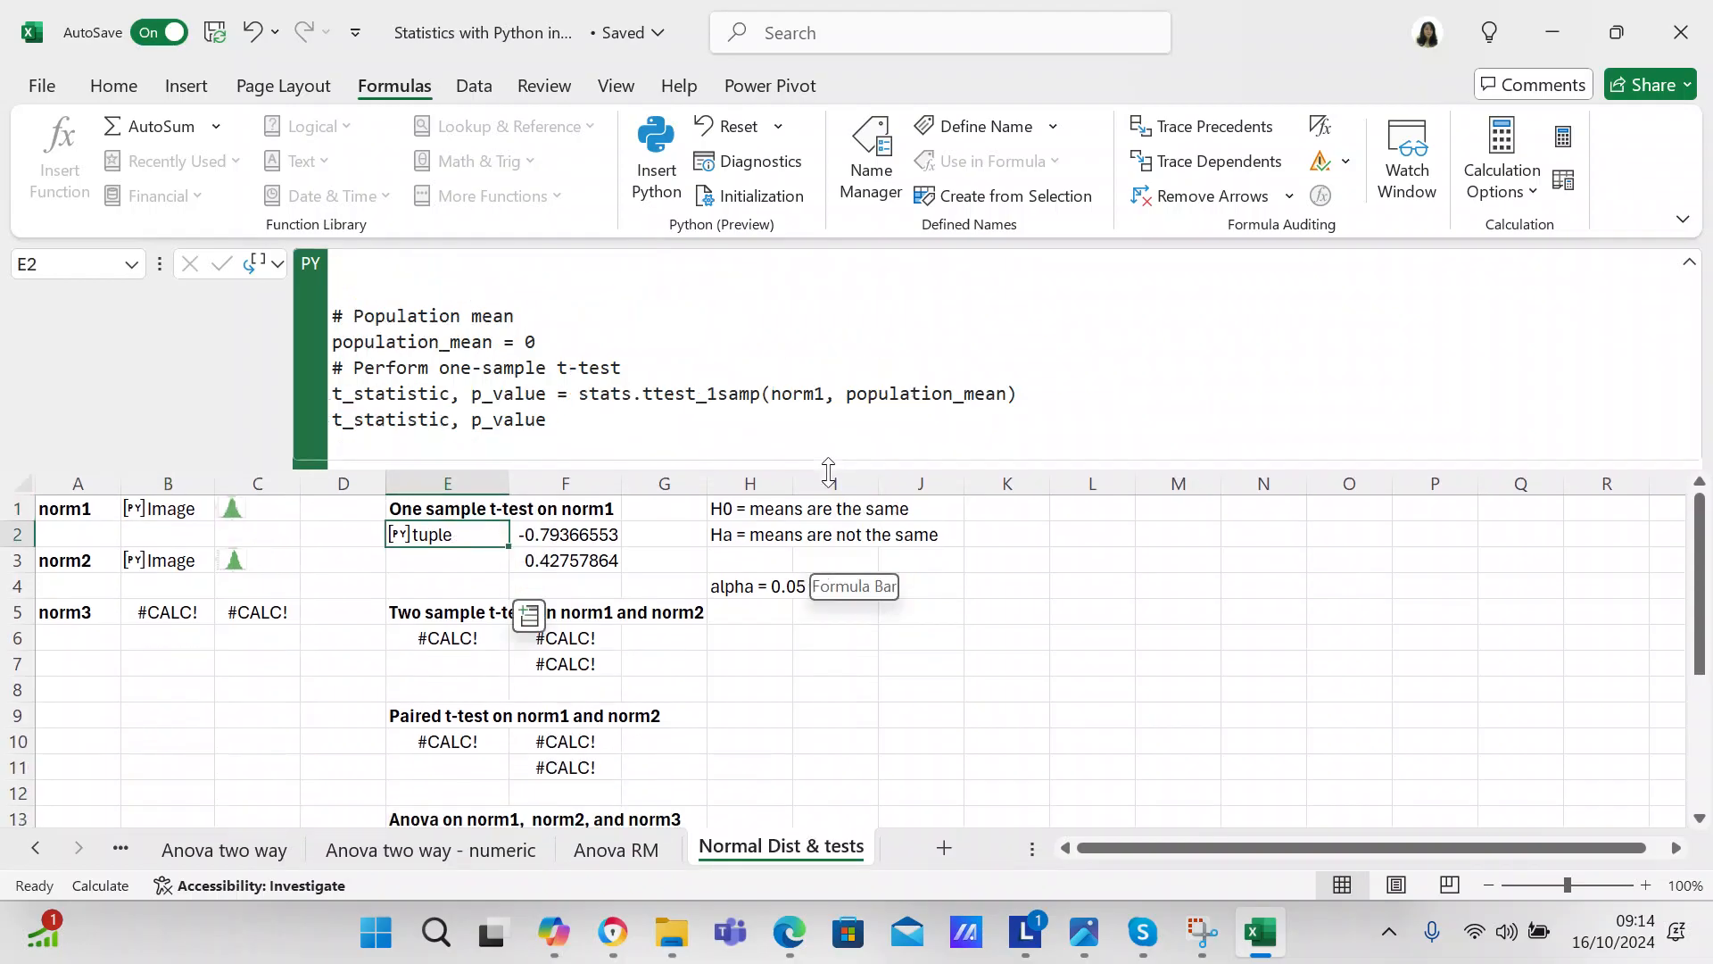
{"action": "left_click", "coordinate": [565, 276]}
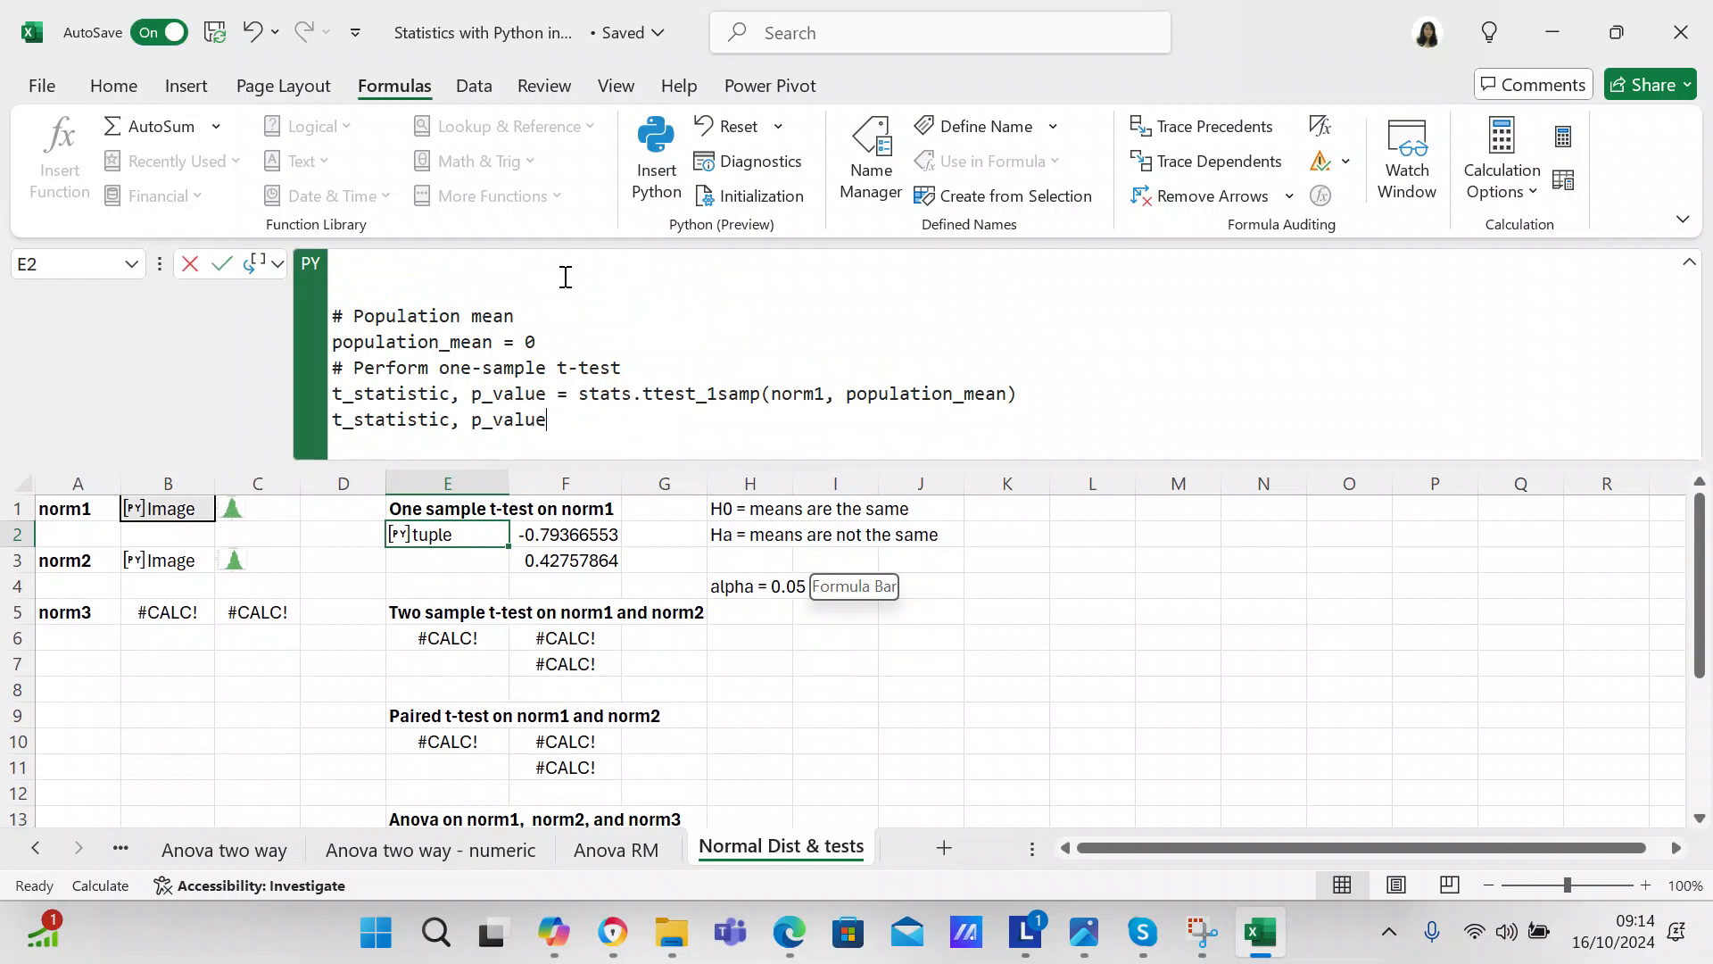
{"action": "left_click", "coordinate": [477, 259]}
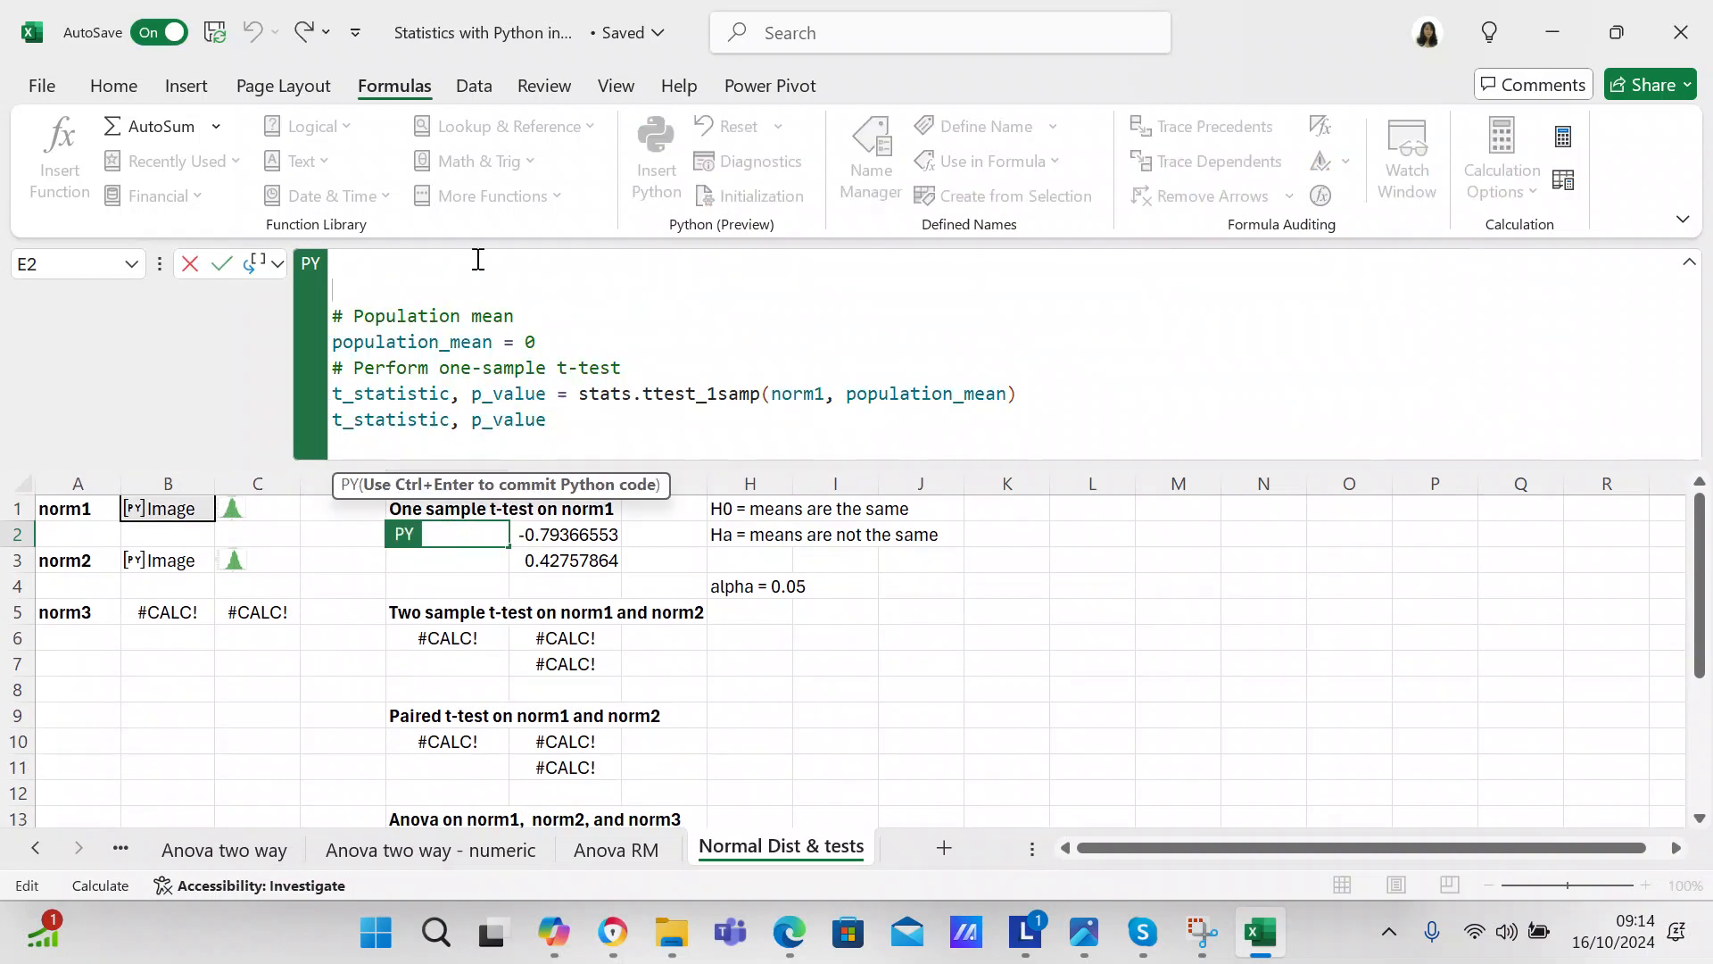
{"action": "type", "text": "#"}
{"action": "key", "text": "BackSpace"}
{"action": "key", "text": "BackSpace"}
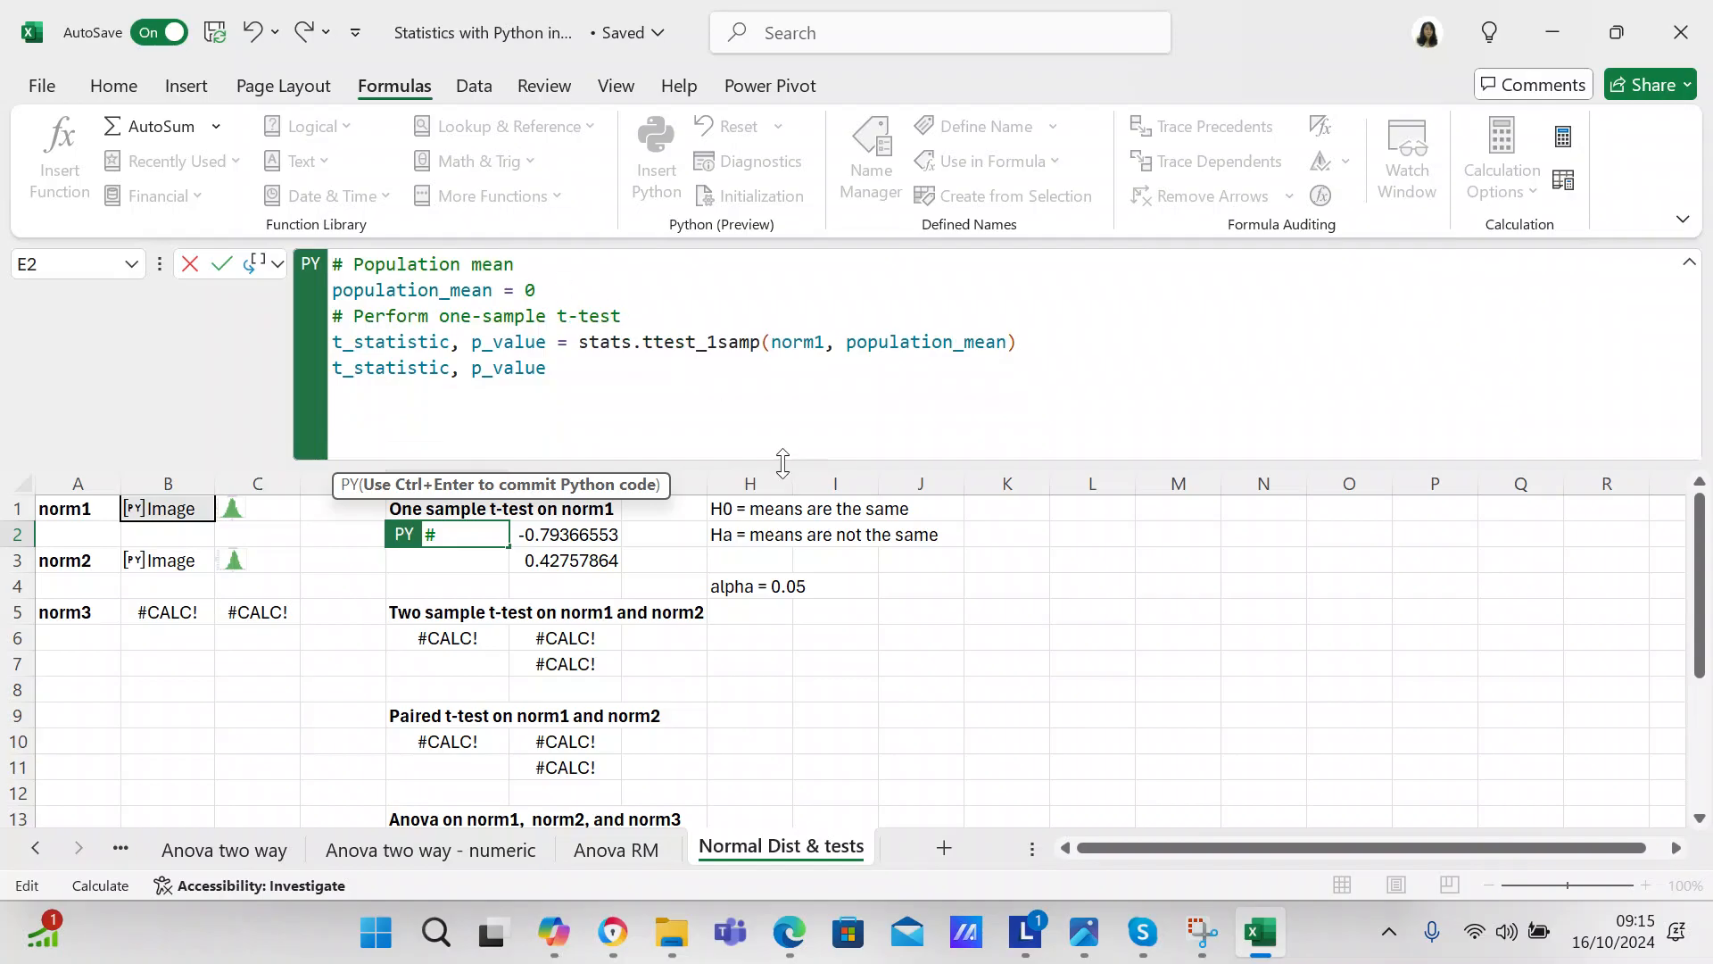
{"action": "left_click_drag", "start_coordinate": [781, 457], "coordinate": [783, 409]}
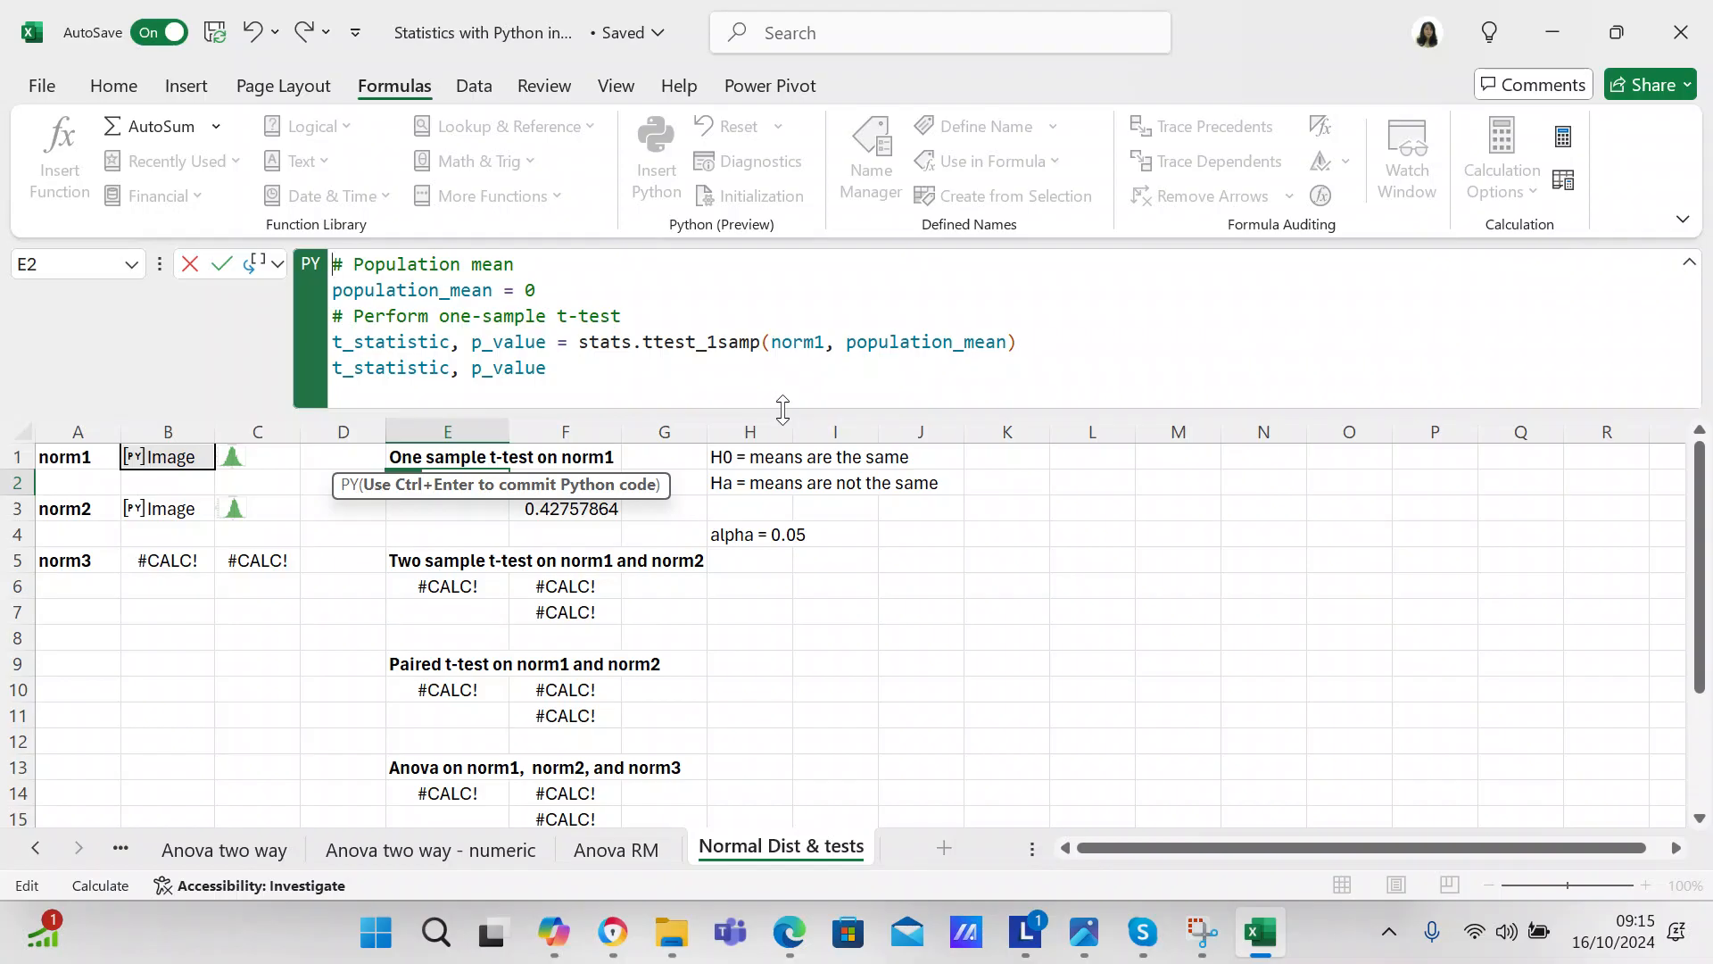
{"action": "left_click", "coordinate": [1021, 604]}
{"action": "key", "text": "Escape"}
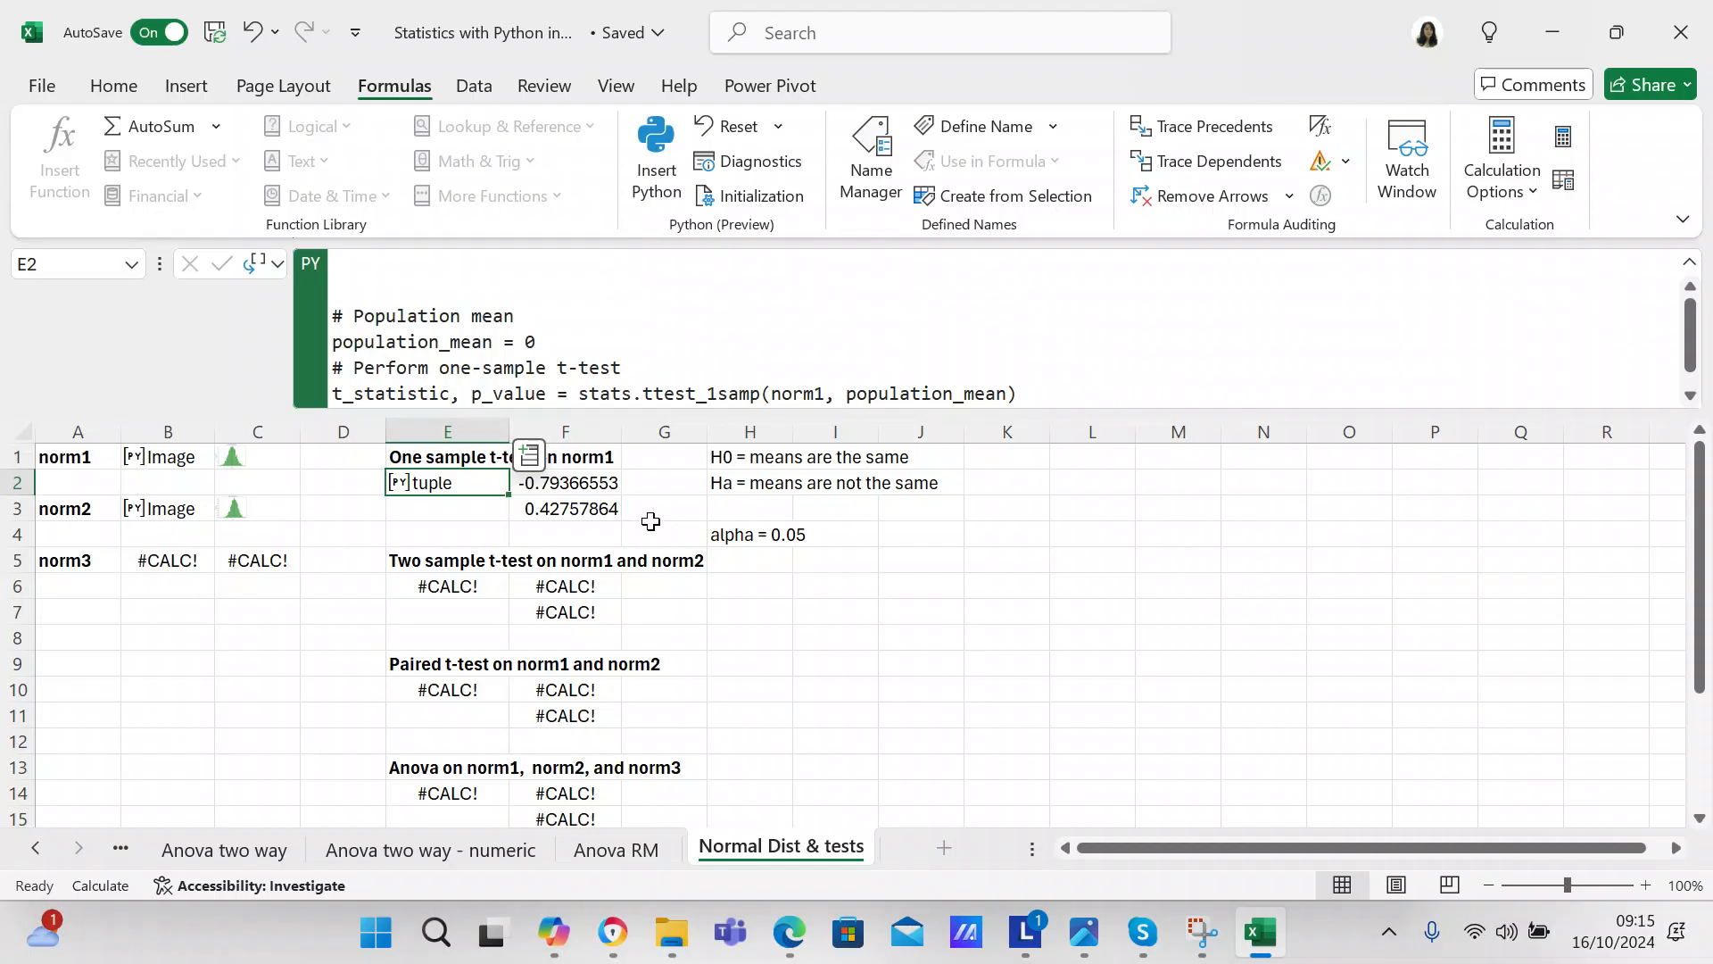
Enter the labels "mean1:", "mean2:" and "mean3:" in cells A7 to A9
{"action": "left_click", "coordinate": [94, 605]}
{"action": "type", "text": "m"}
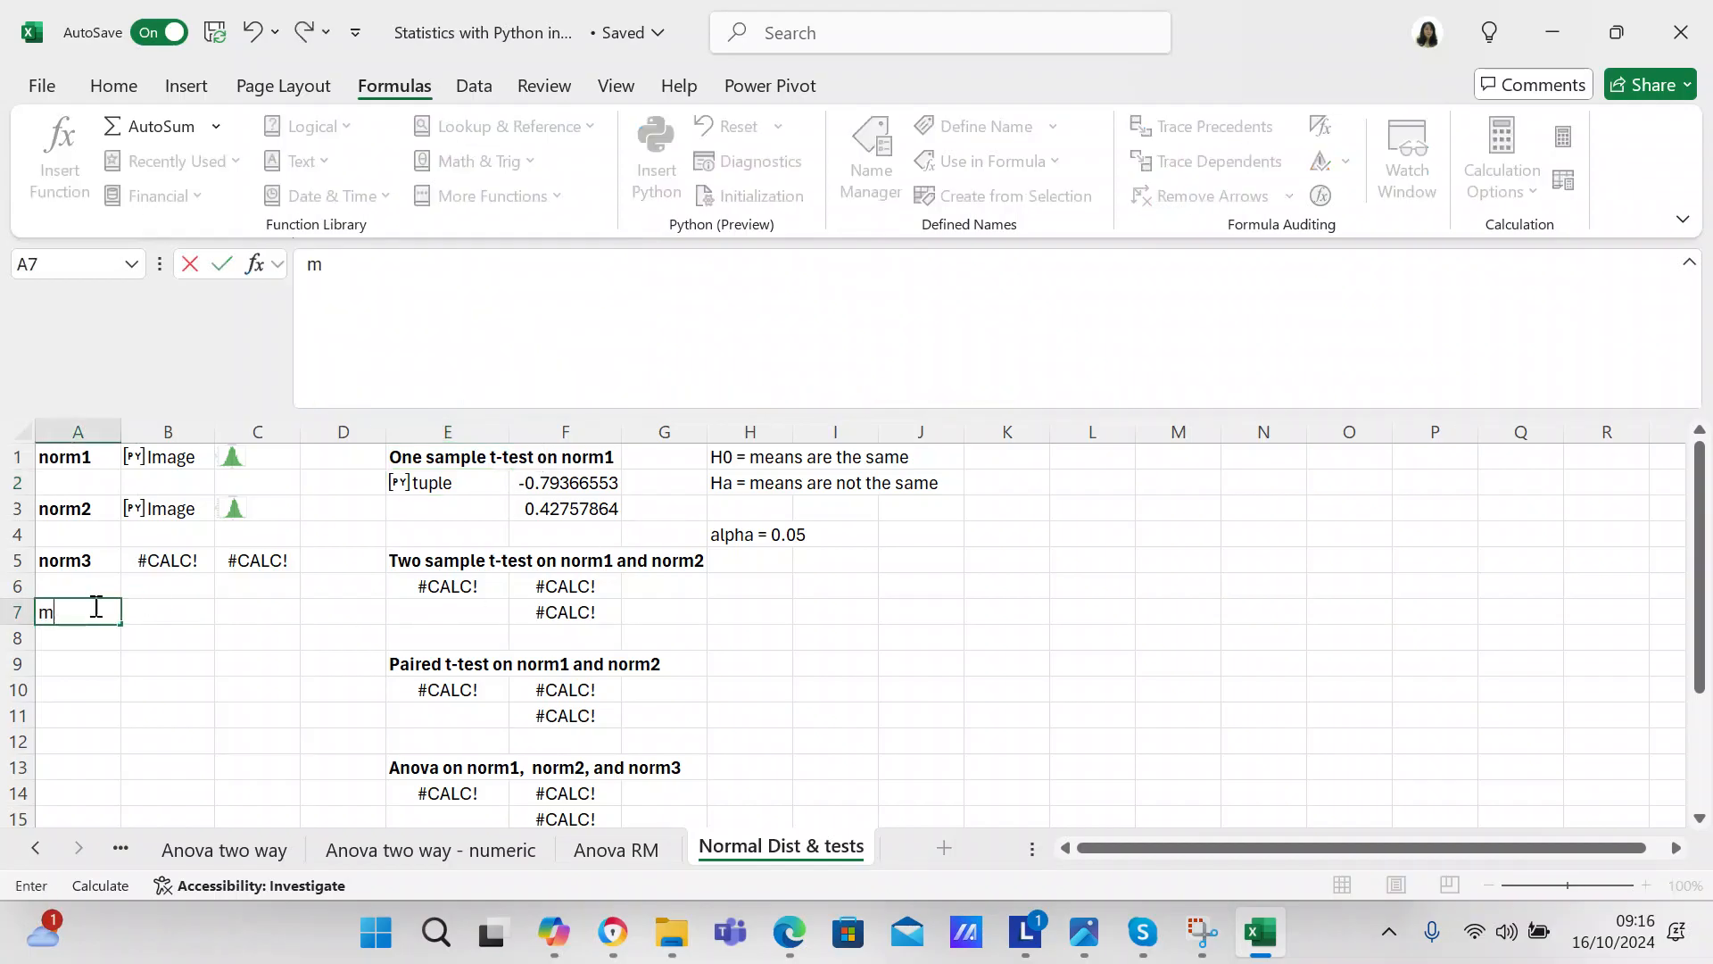
{"action": "type", "text": "ean1:"}
{"action": "left_click", "coordinate": [94, 642]}
{"action": "type", "text": "mea"}
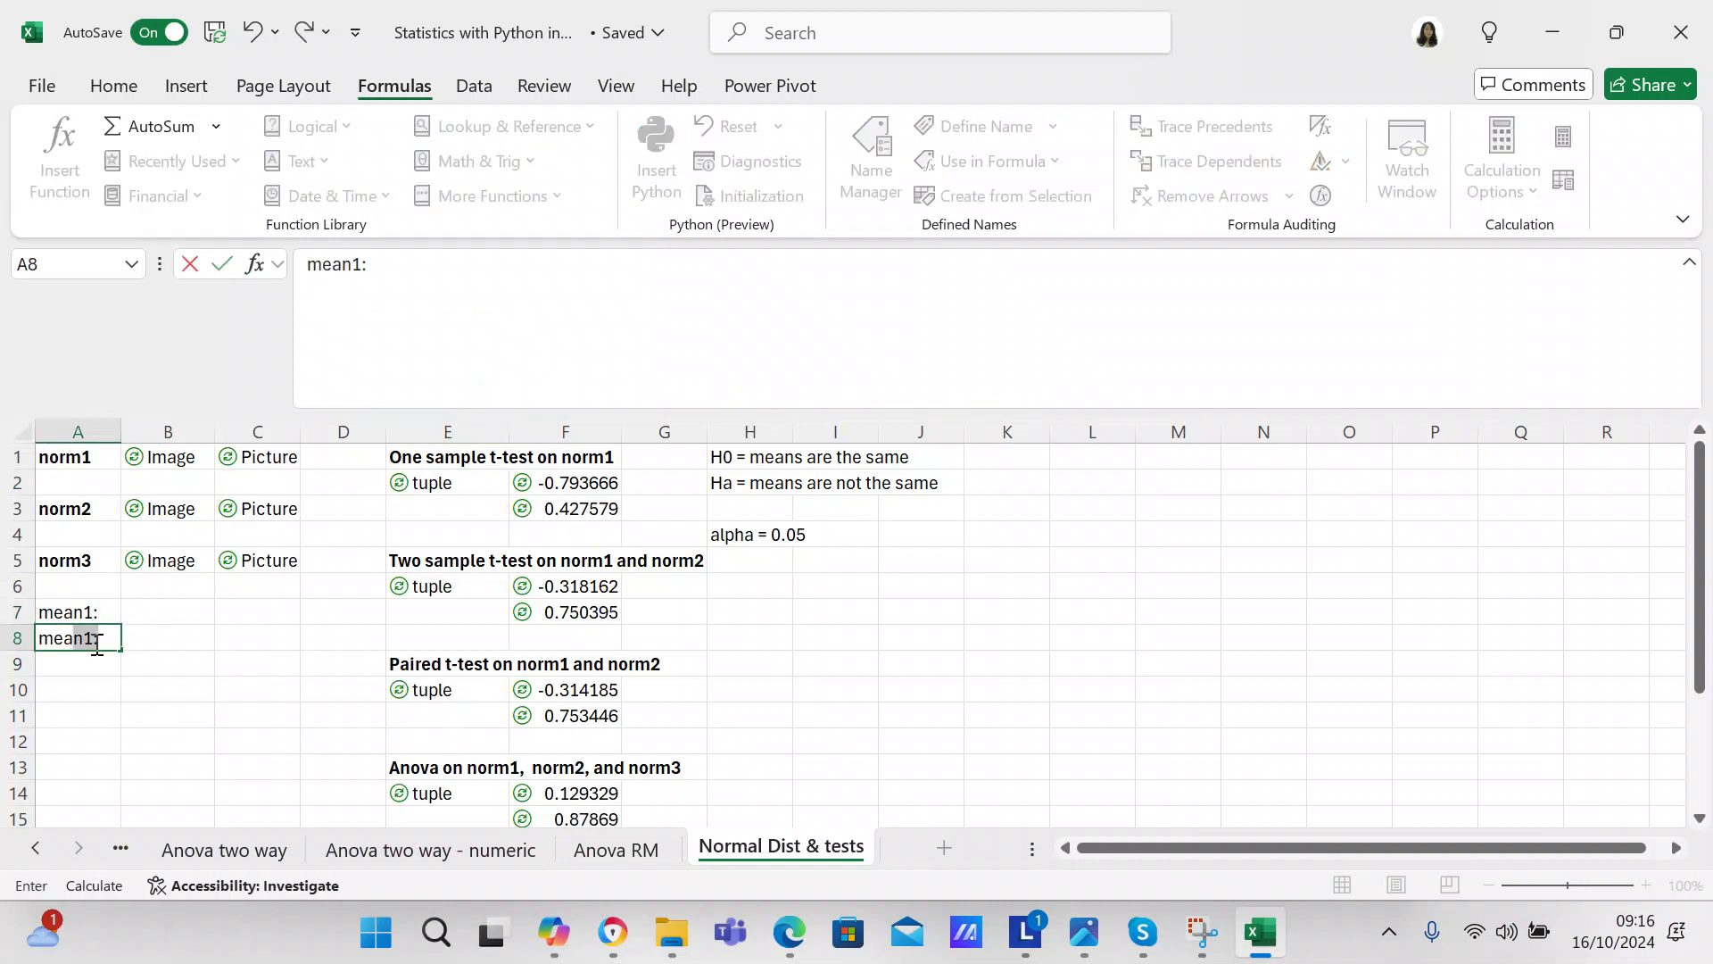
{"action": "type", "text": "n2"}
{"action": "left_click", "coordinate": [91, 663]}
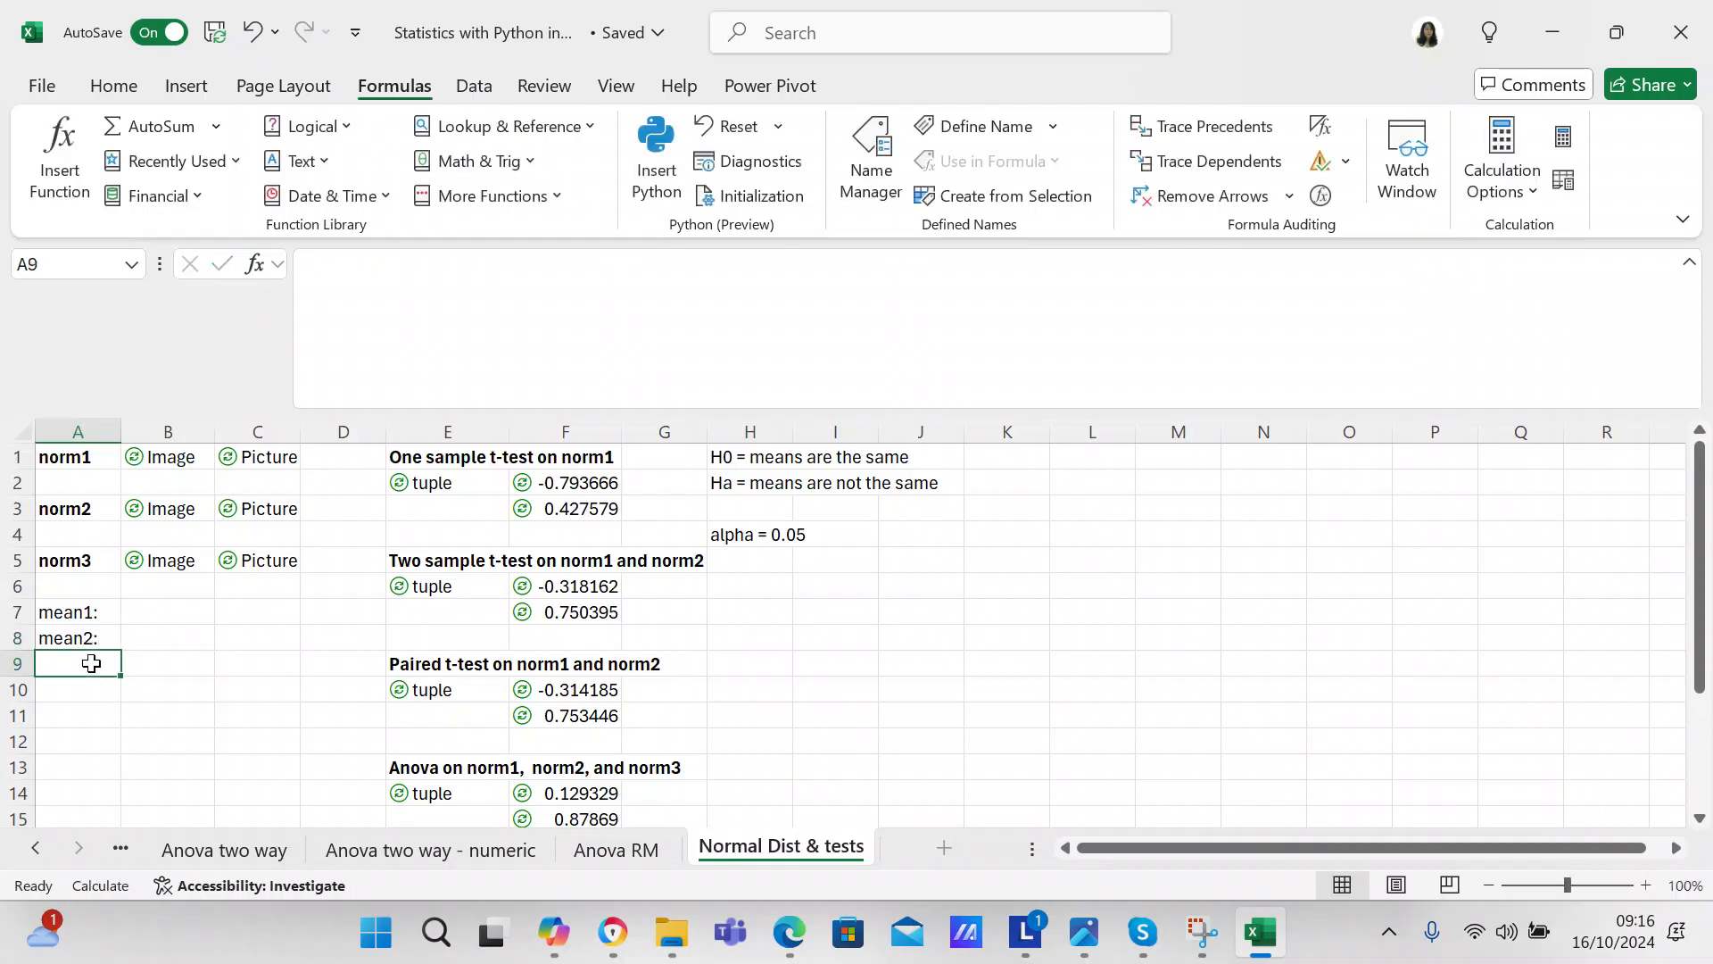
{"action": "type", "text": "mea"}
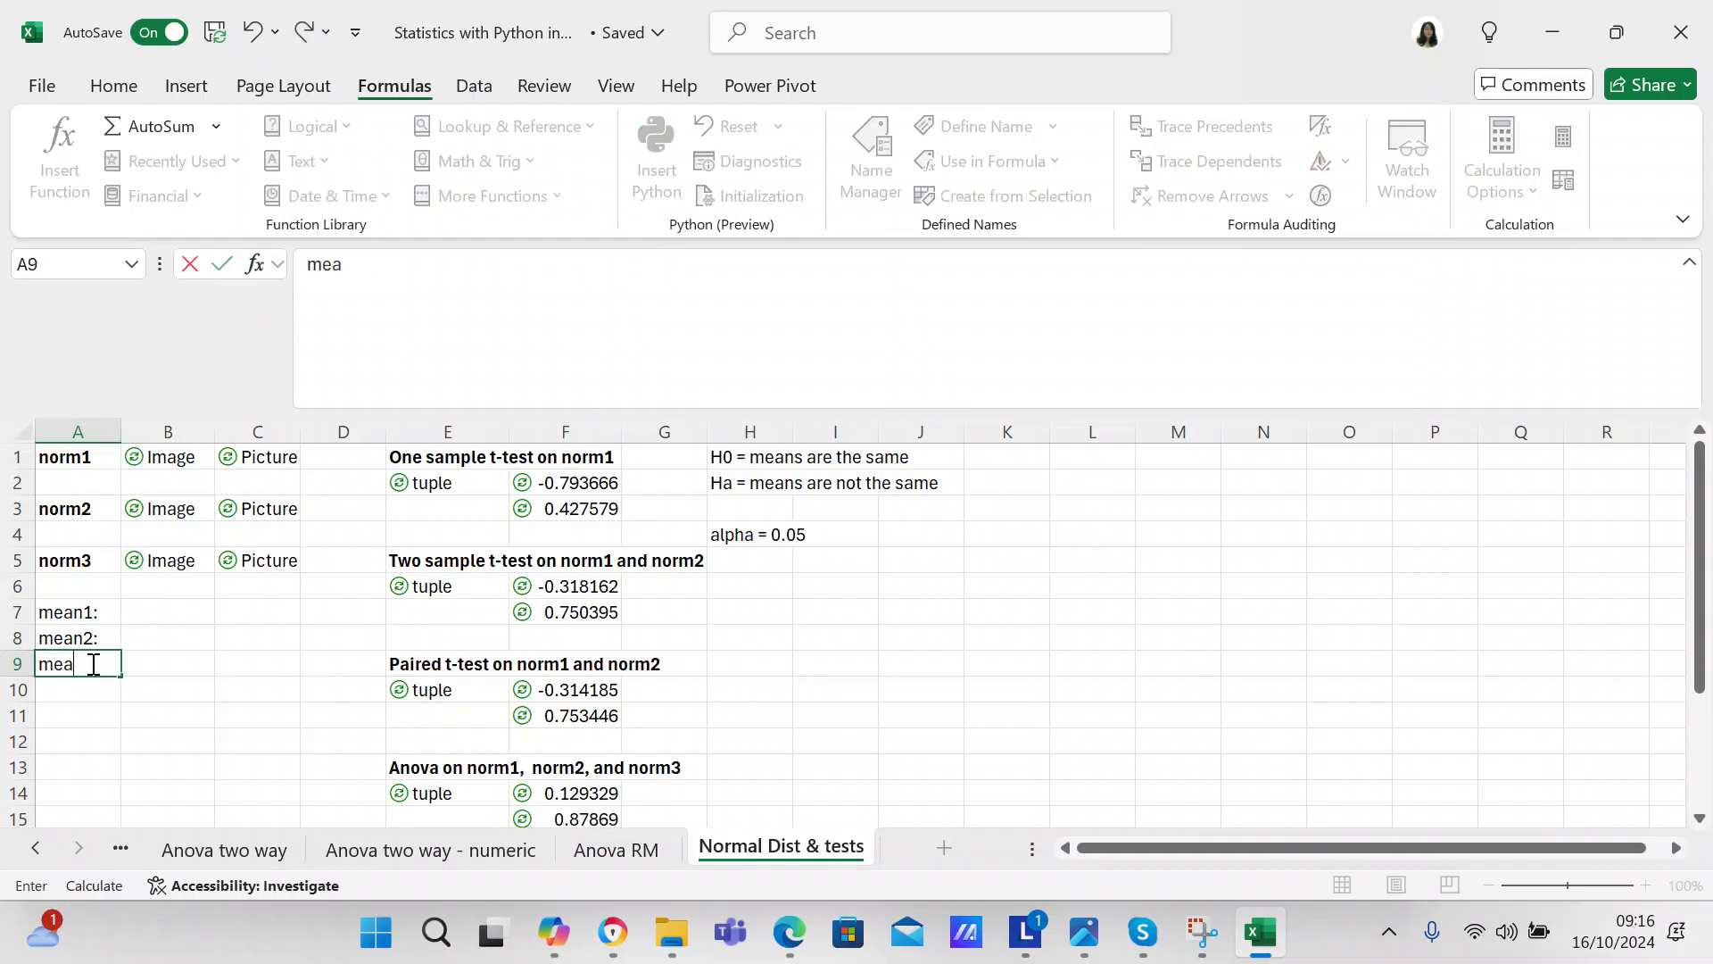
{"action": "type", "text": "n3:"}
Make the mean labels in cells A7 to A9 bold
{"action": "left_click", "coordinate": [80, 606]}
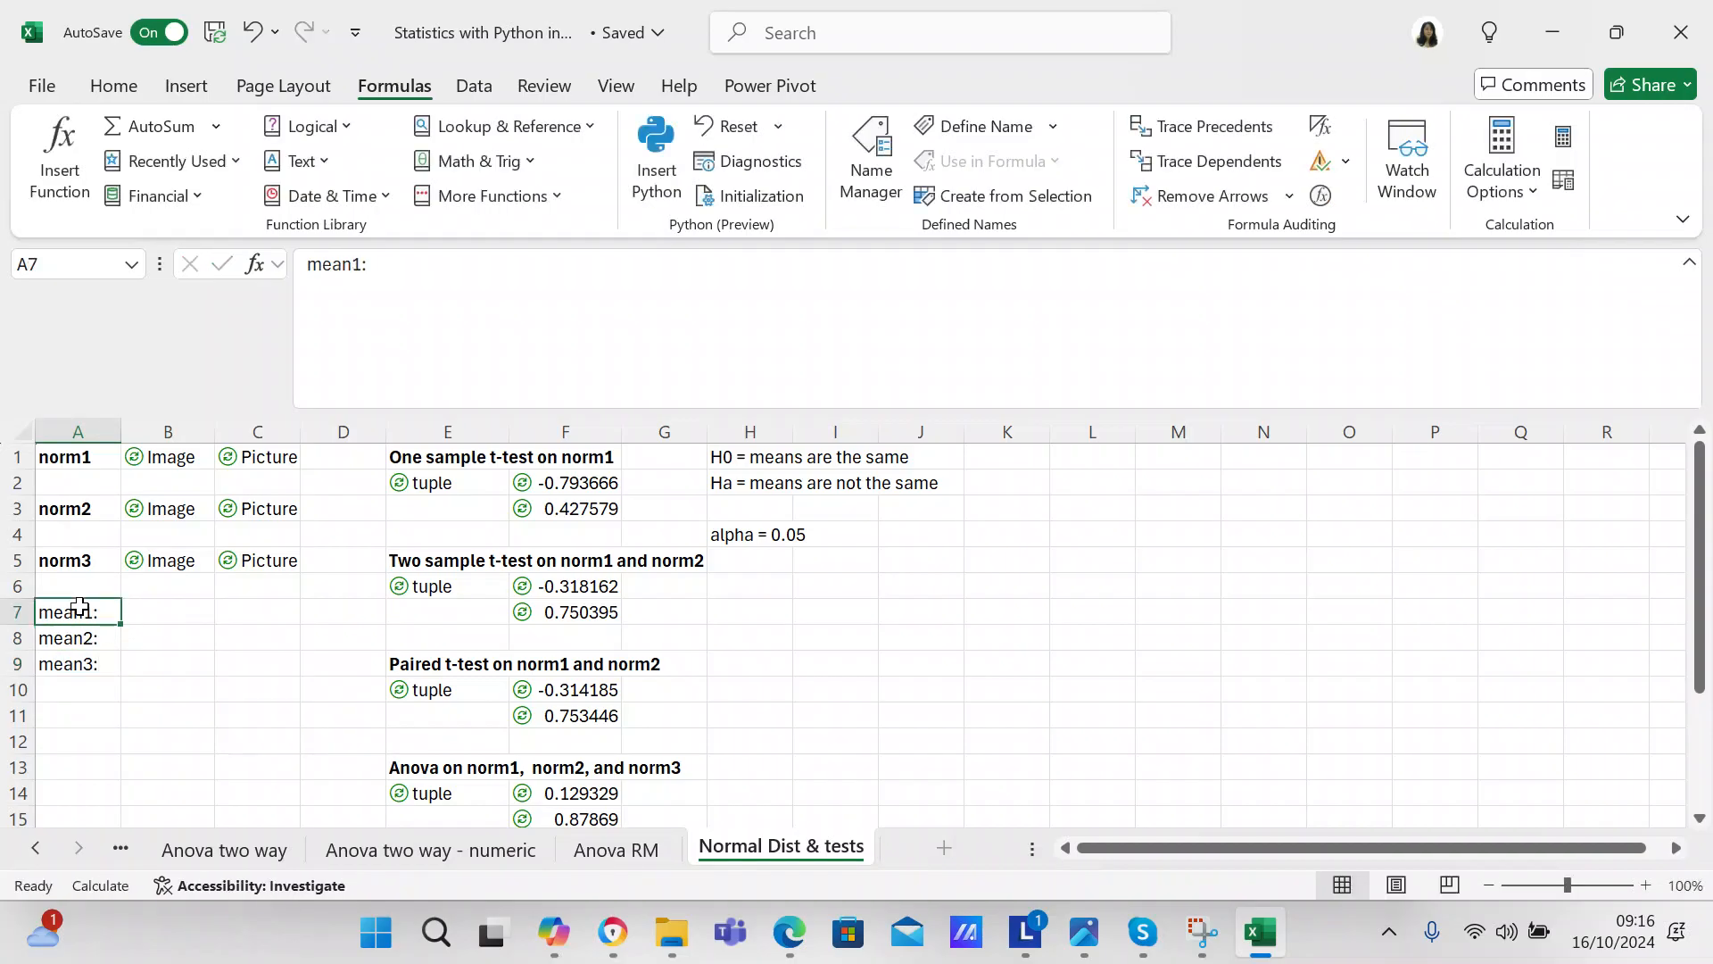
{"action": "left_click_drag", "start_coordinate": [79, 606], "coordinate": [79, 665]}
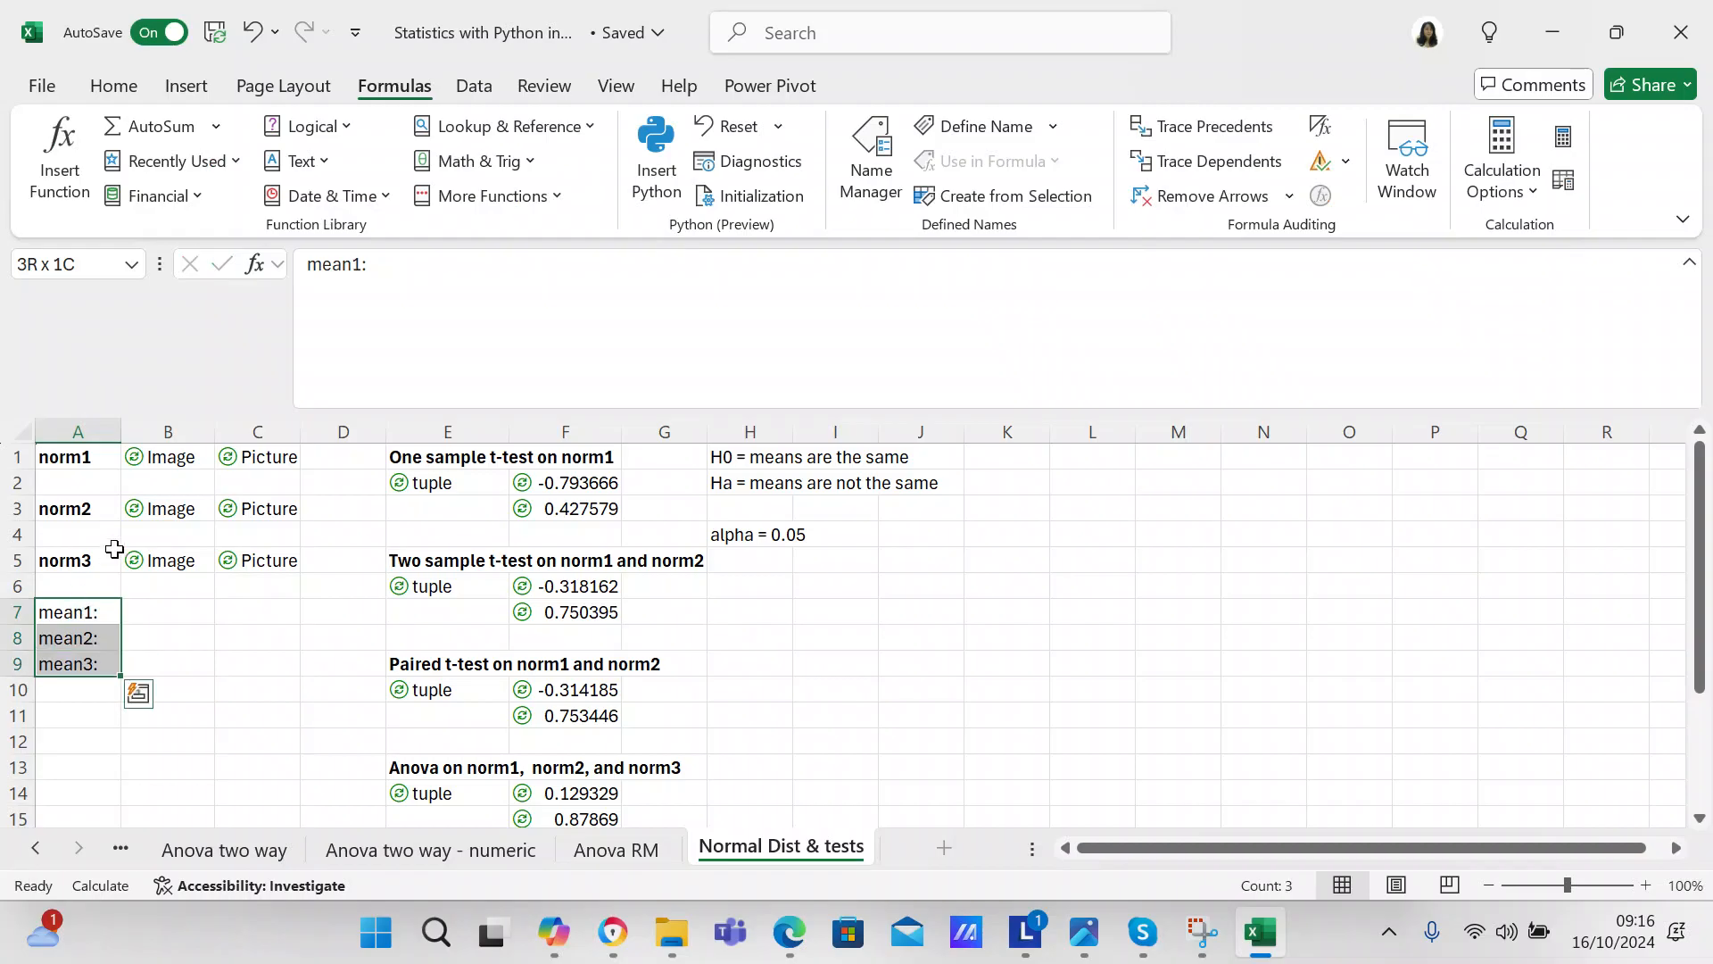
{"action": "left_click", "coordinate": [112, 87]}
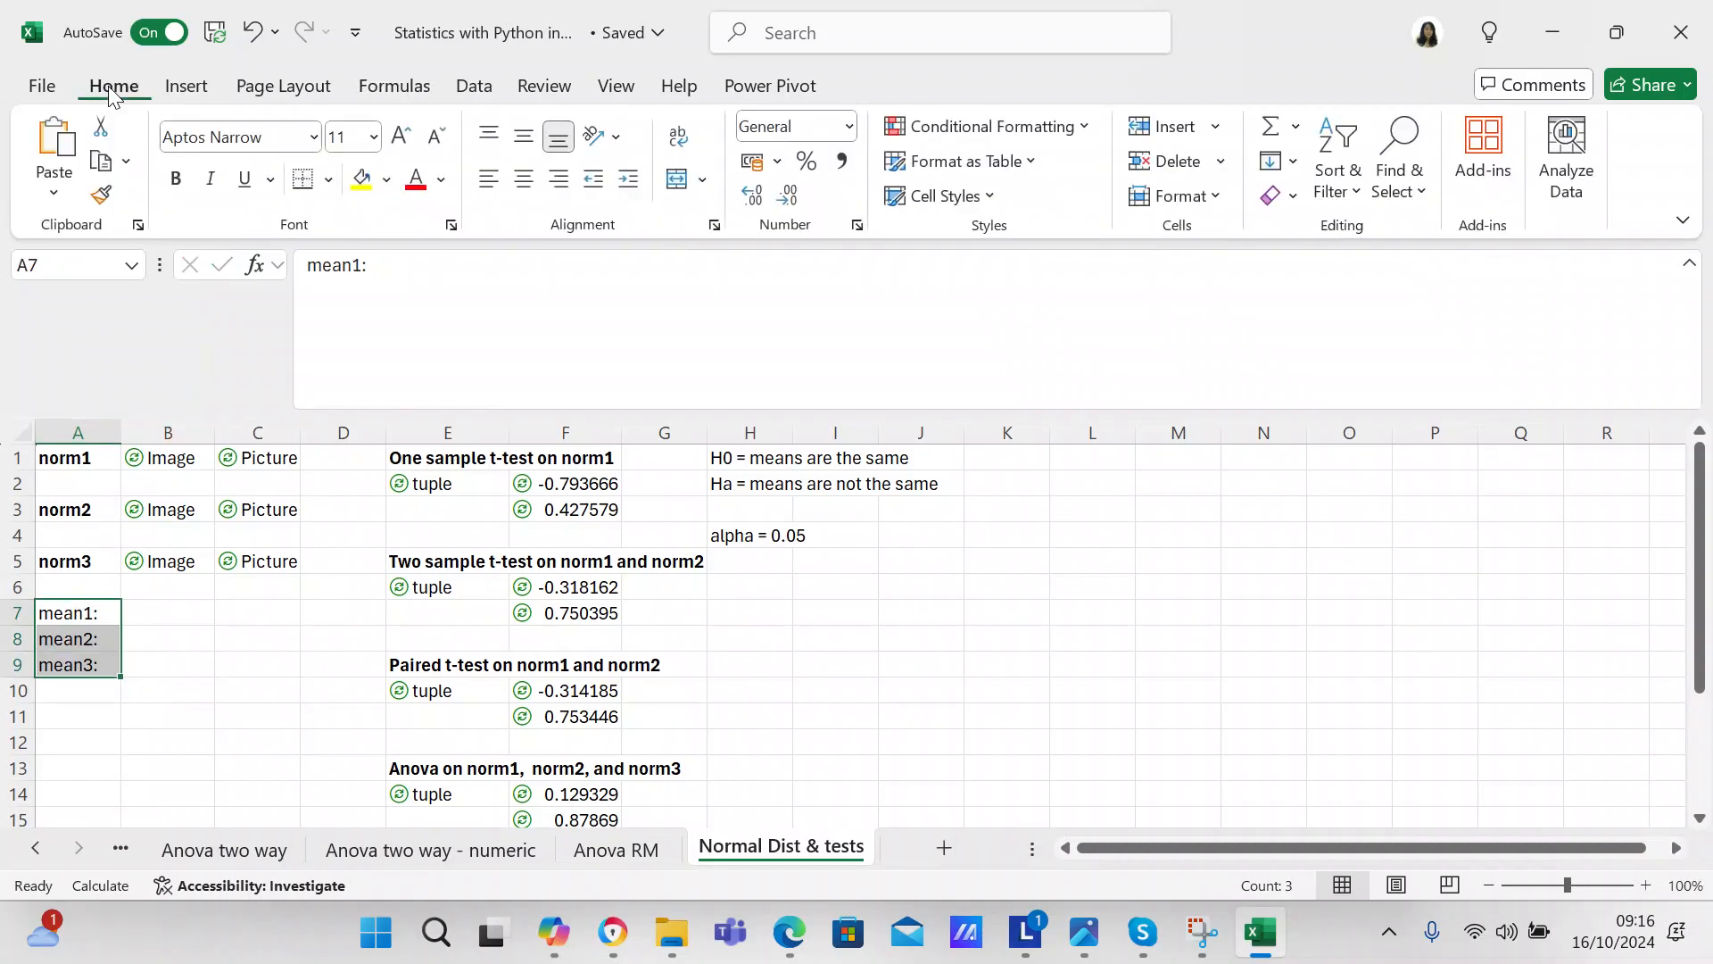
{"action": "left_click", "coordinate": [176, 181]}
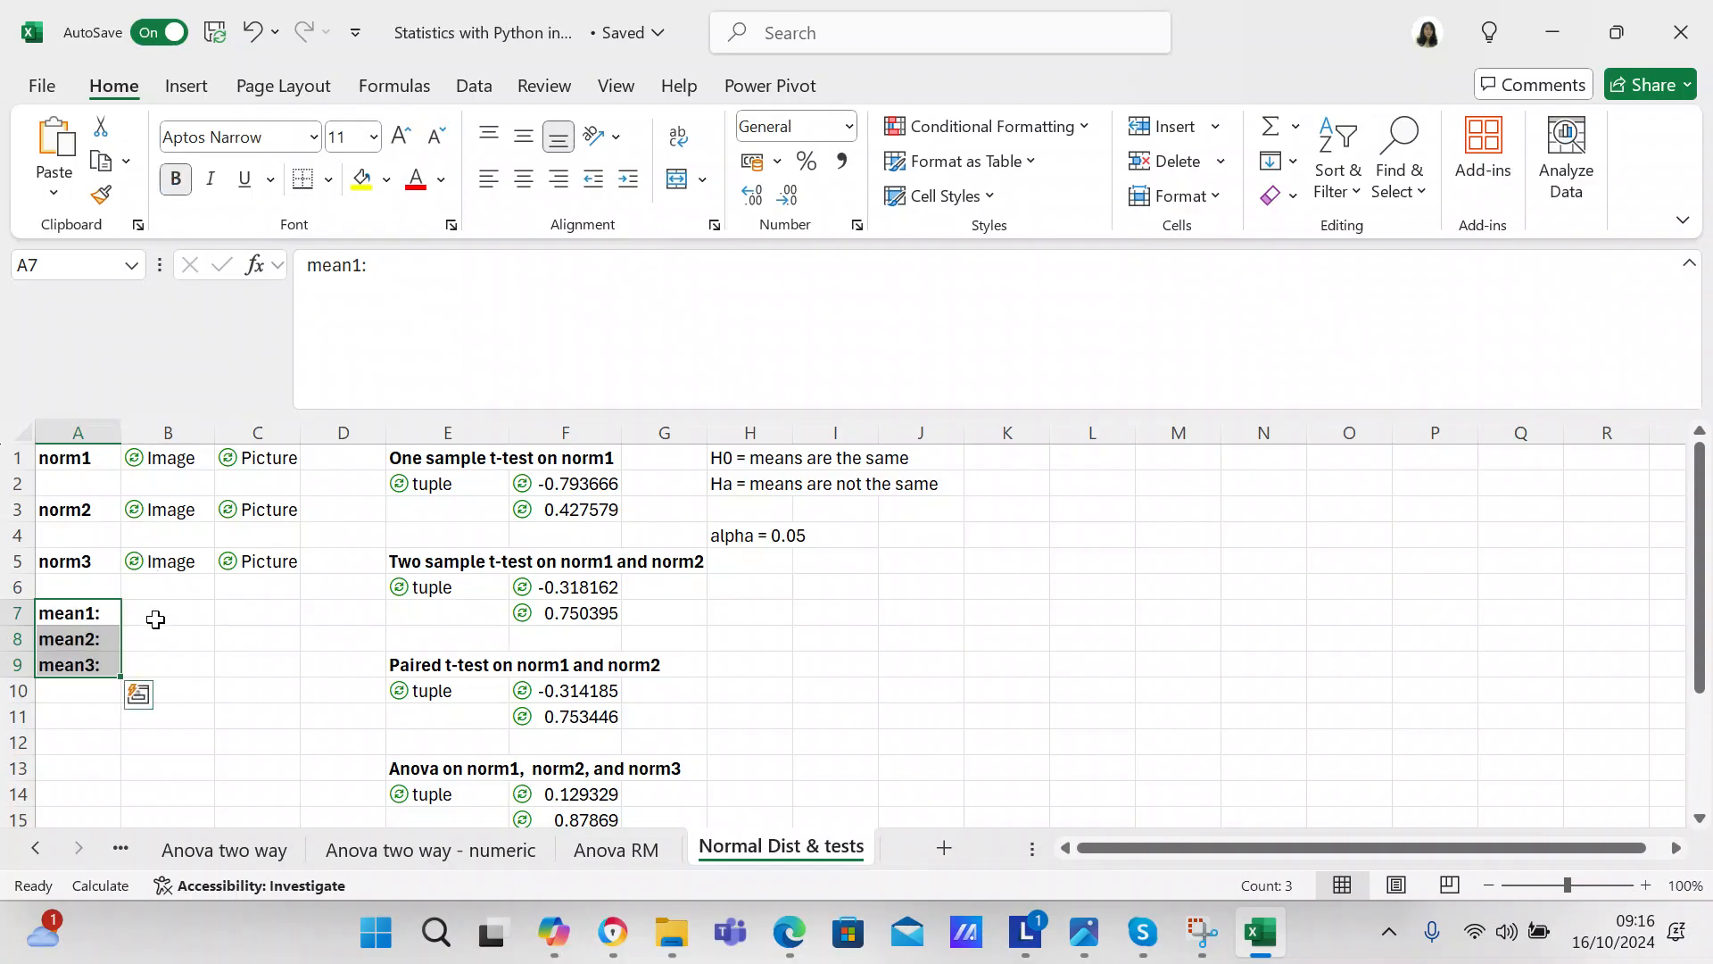
Try the formula =AVERAGE(norm1) in cell B7, and clear the cell again
{"action": "left_click", "coordinate": [155, 619]}
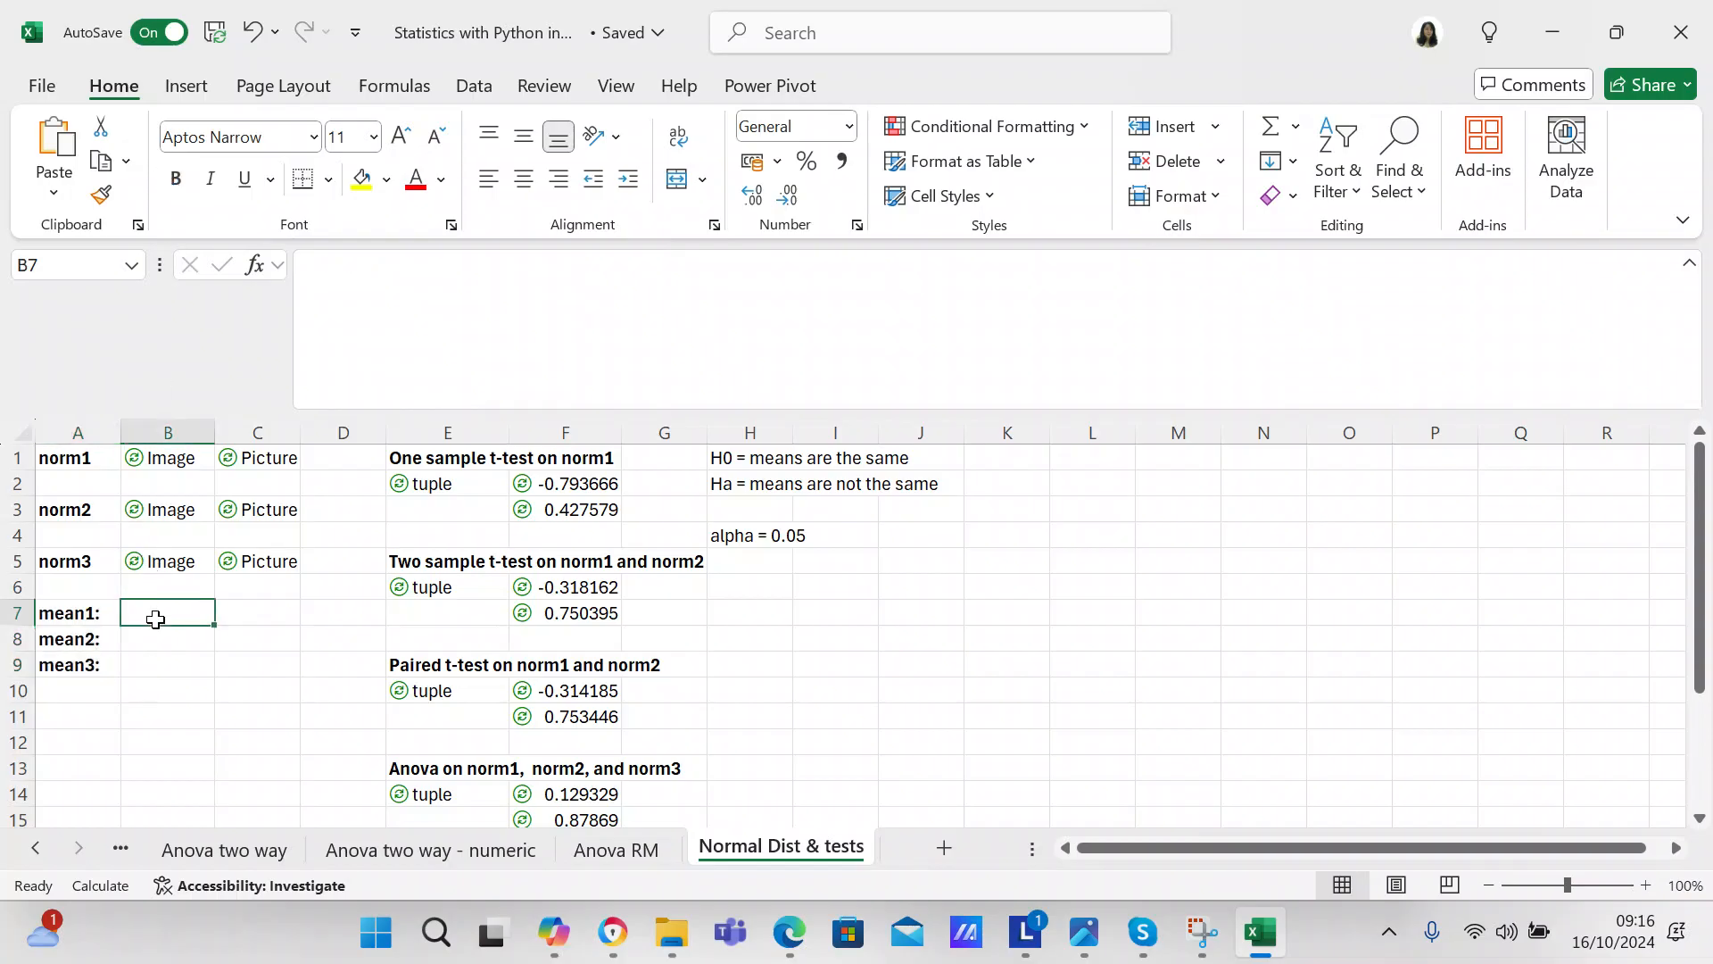
{"action": "type", "text": "=aver"}
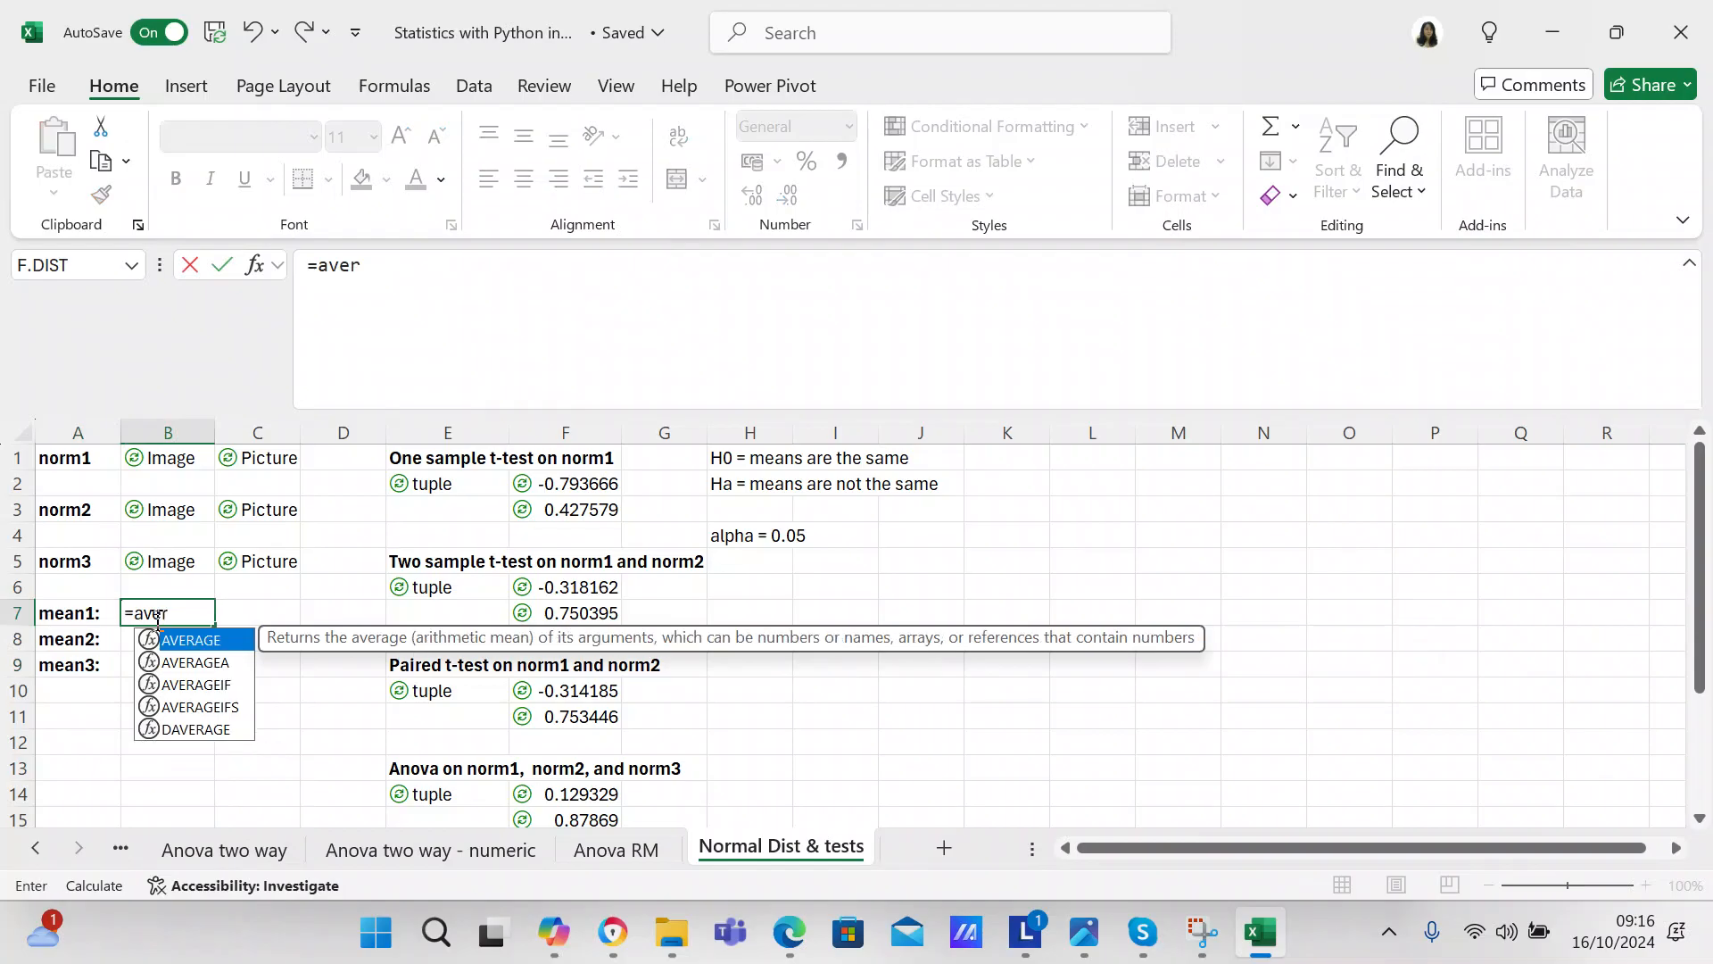
{"action": "type", "text": "age("}
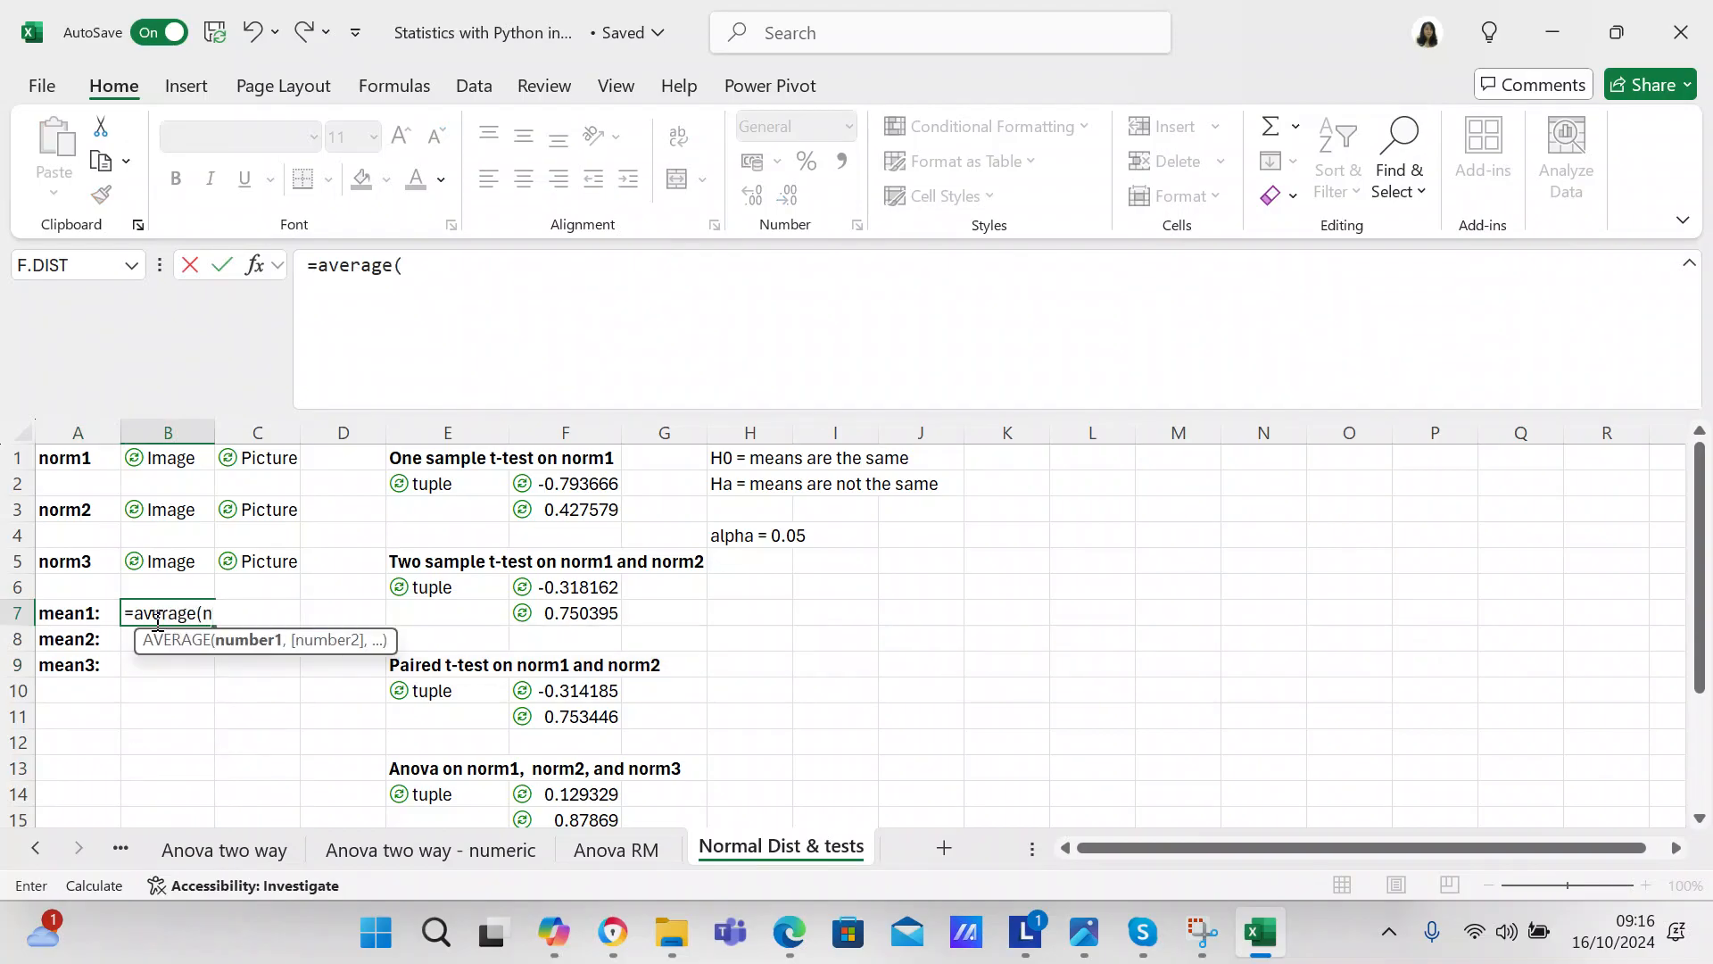
{"action": "type", "text": "norm1)"}
{"action": "key", "text": "Return"}
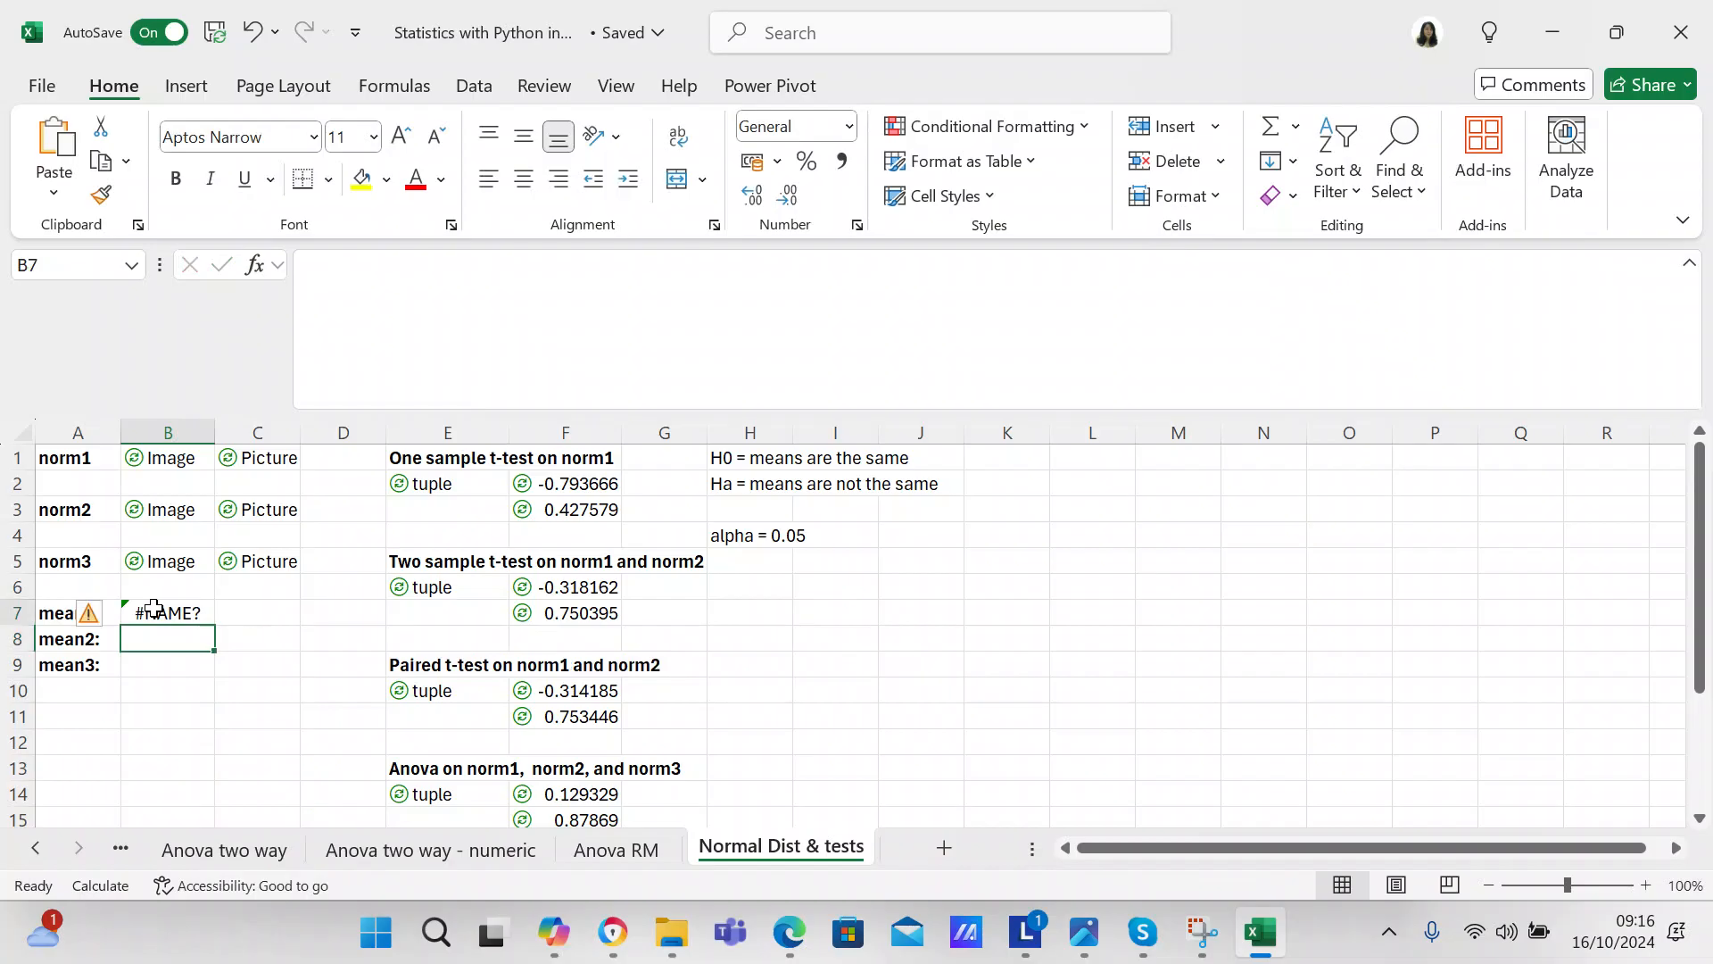
{"action": "left_click", "coordinate": [153, 607]}
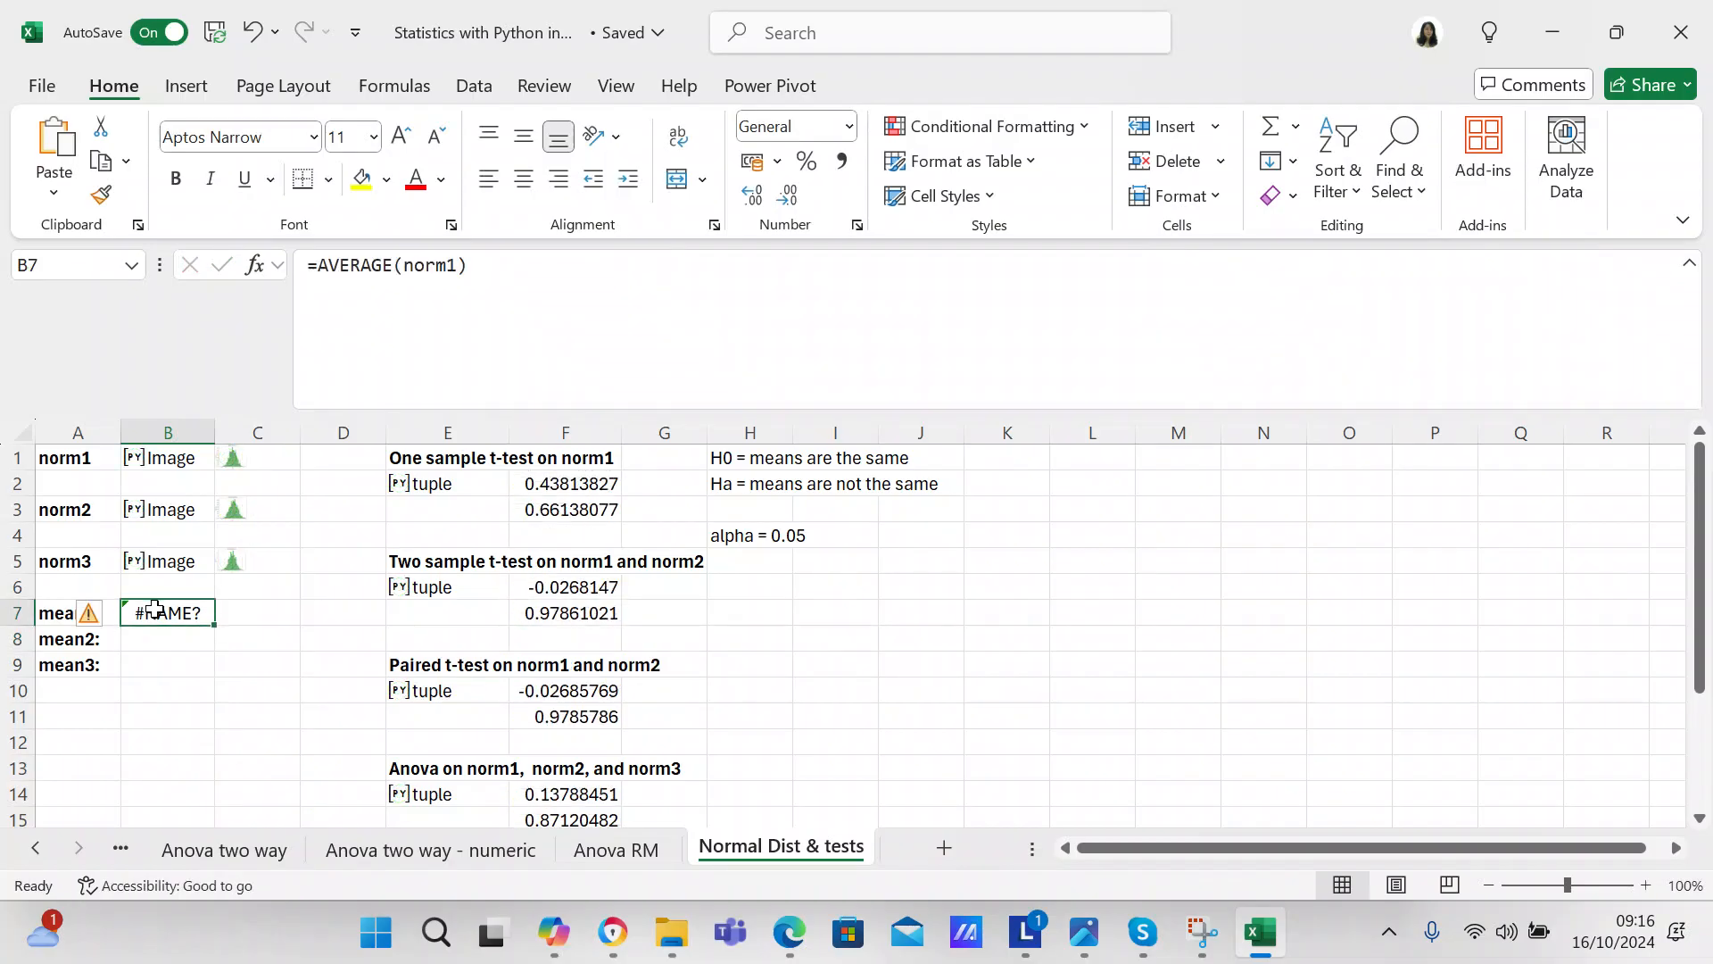
{"action": "left_click", "coordinate": [72, 613]}
{"action": "left_click", "coordinate": [152, 608]}
{"action": "key", "text": "BackSpace"}
{"action": "left_click", "coordinate": [210, 664]}
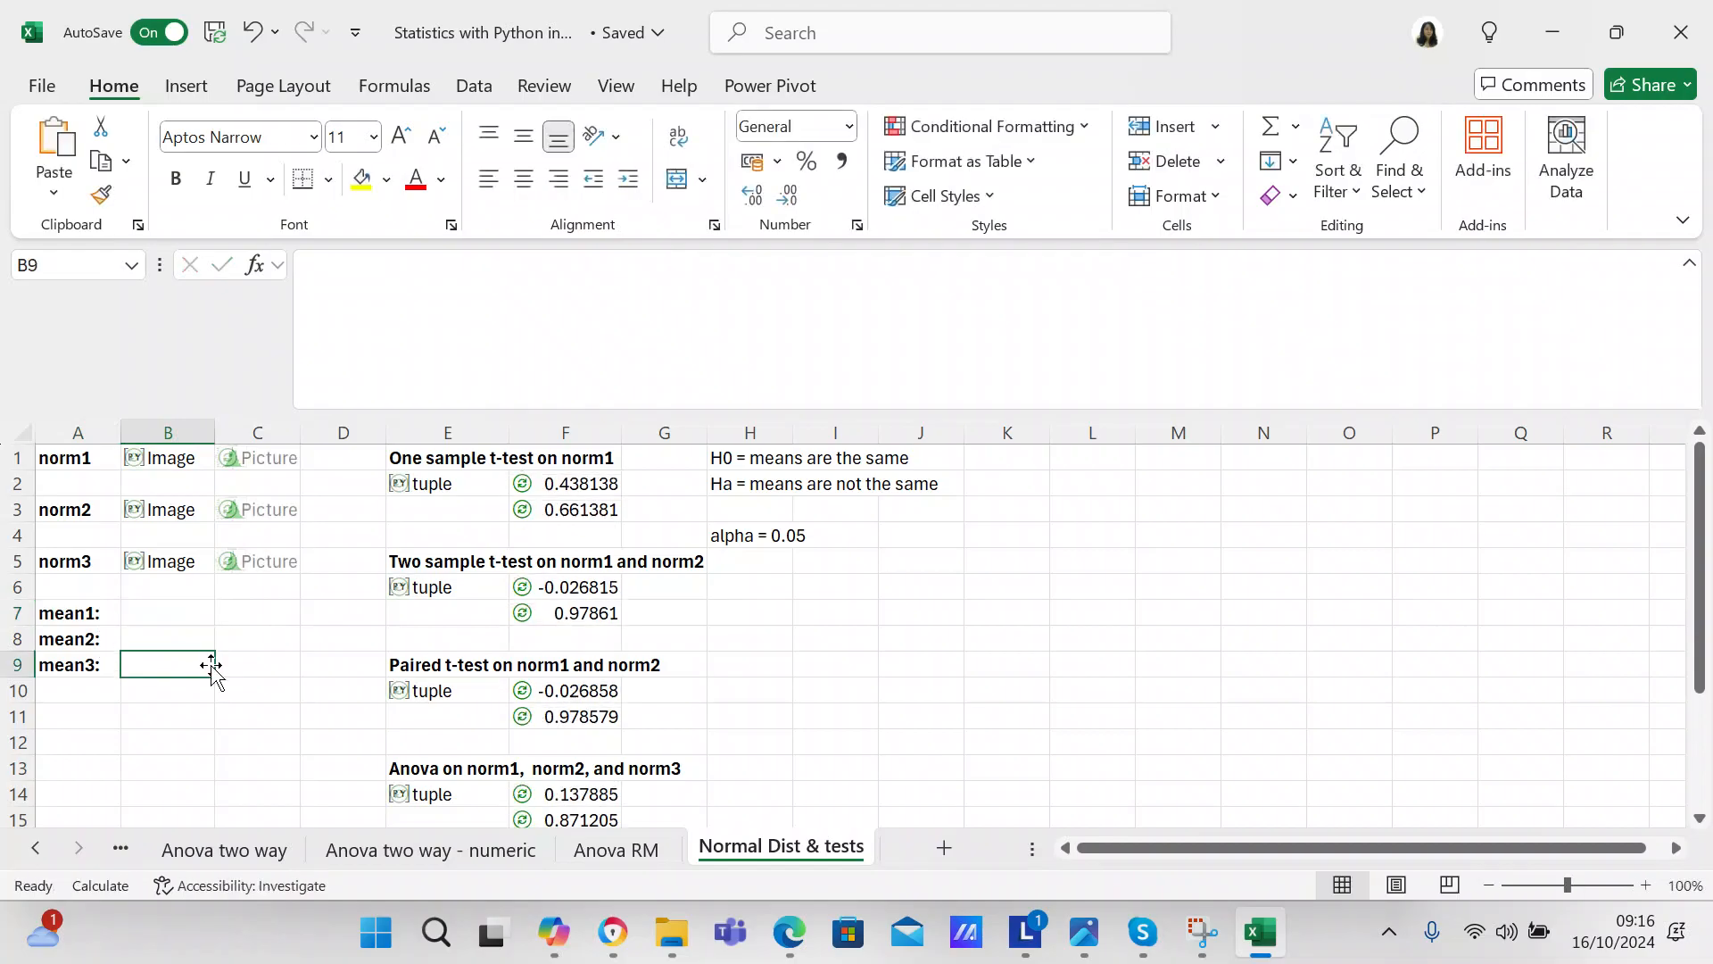
Insert a Python formula in cell B7 with the code mean1=norm1(mean)
{"action": "left_click", "coordinate": [173, 615]}
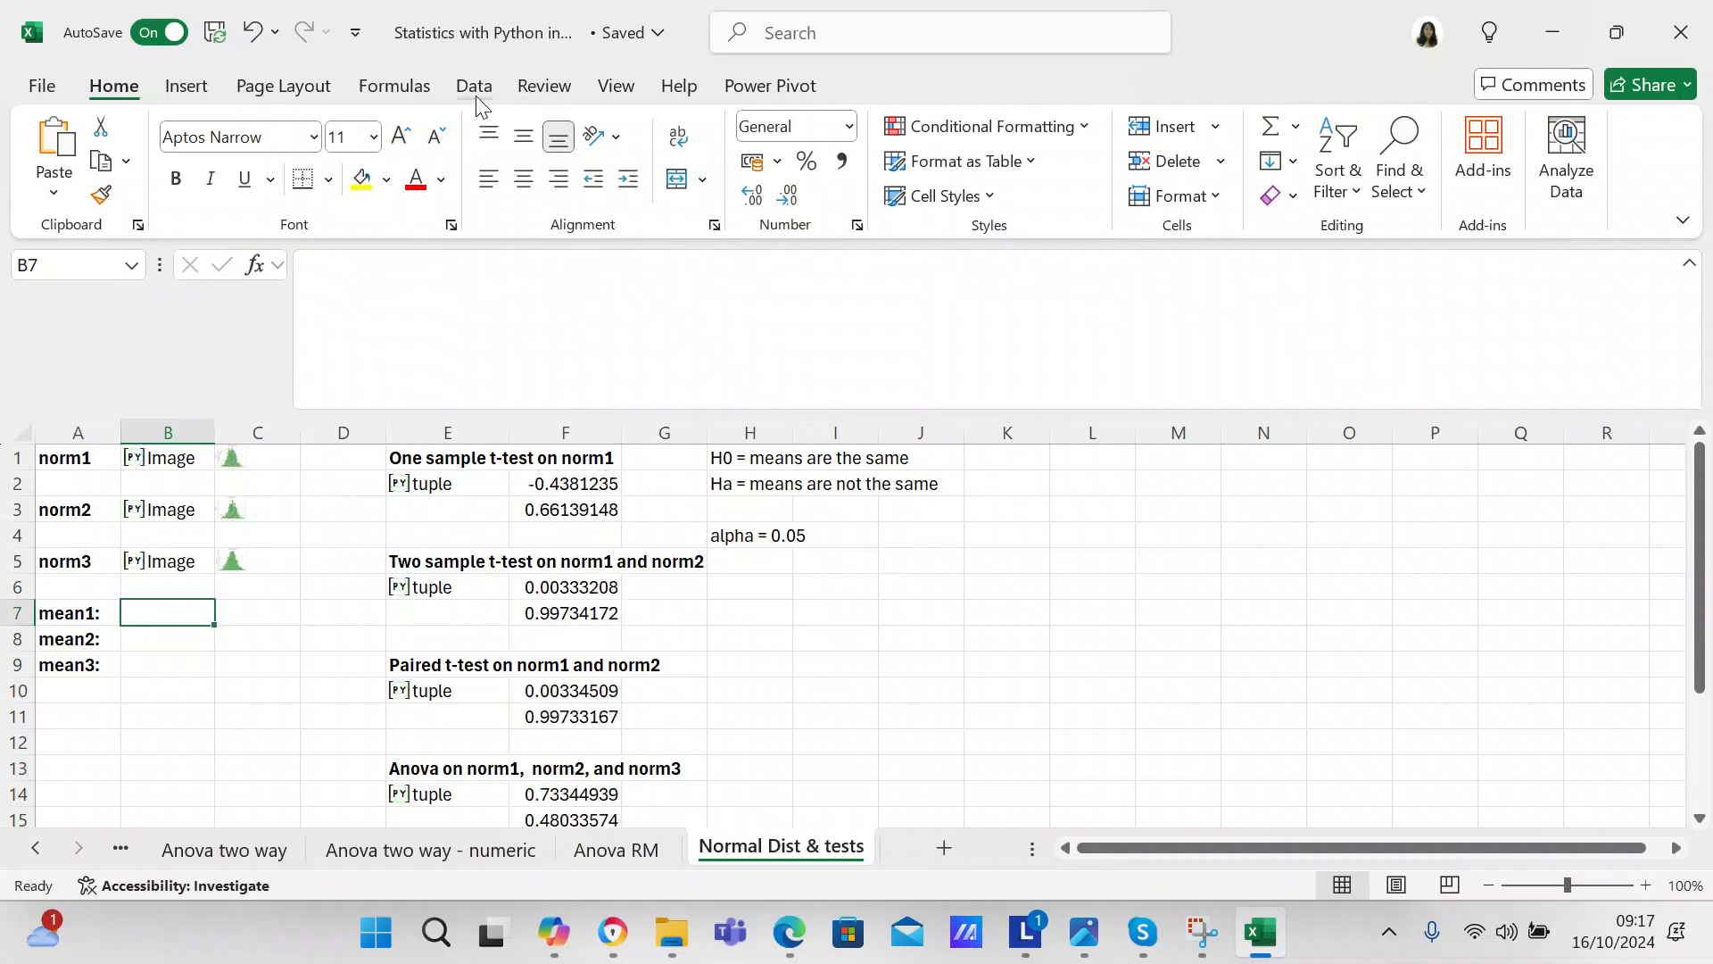
{"action": "left_click", "coordinate": [410, 91]}
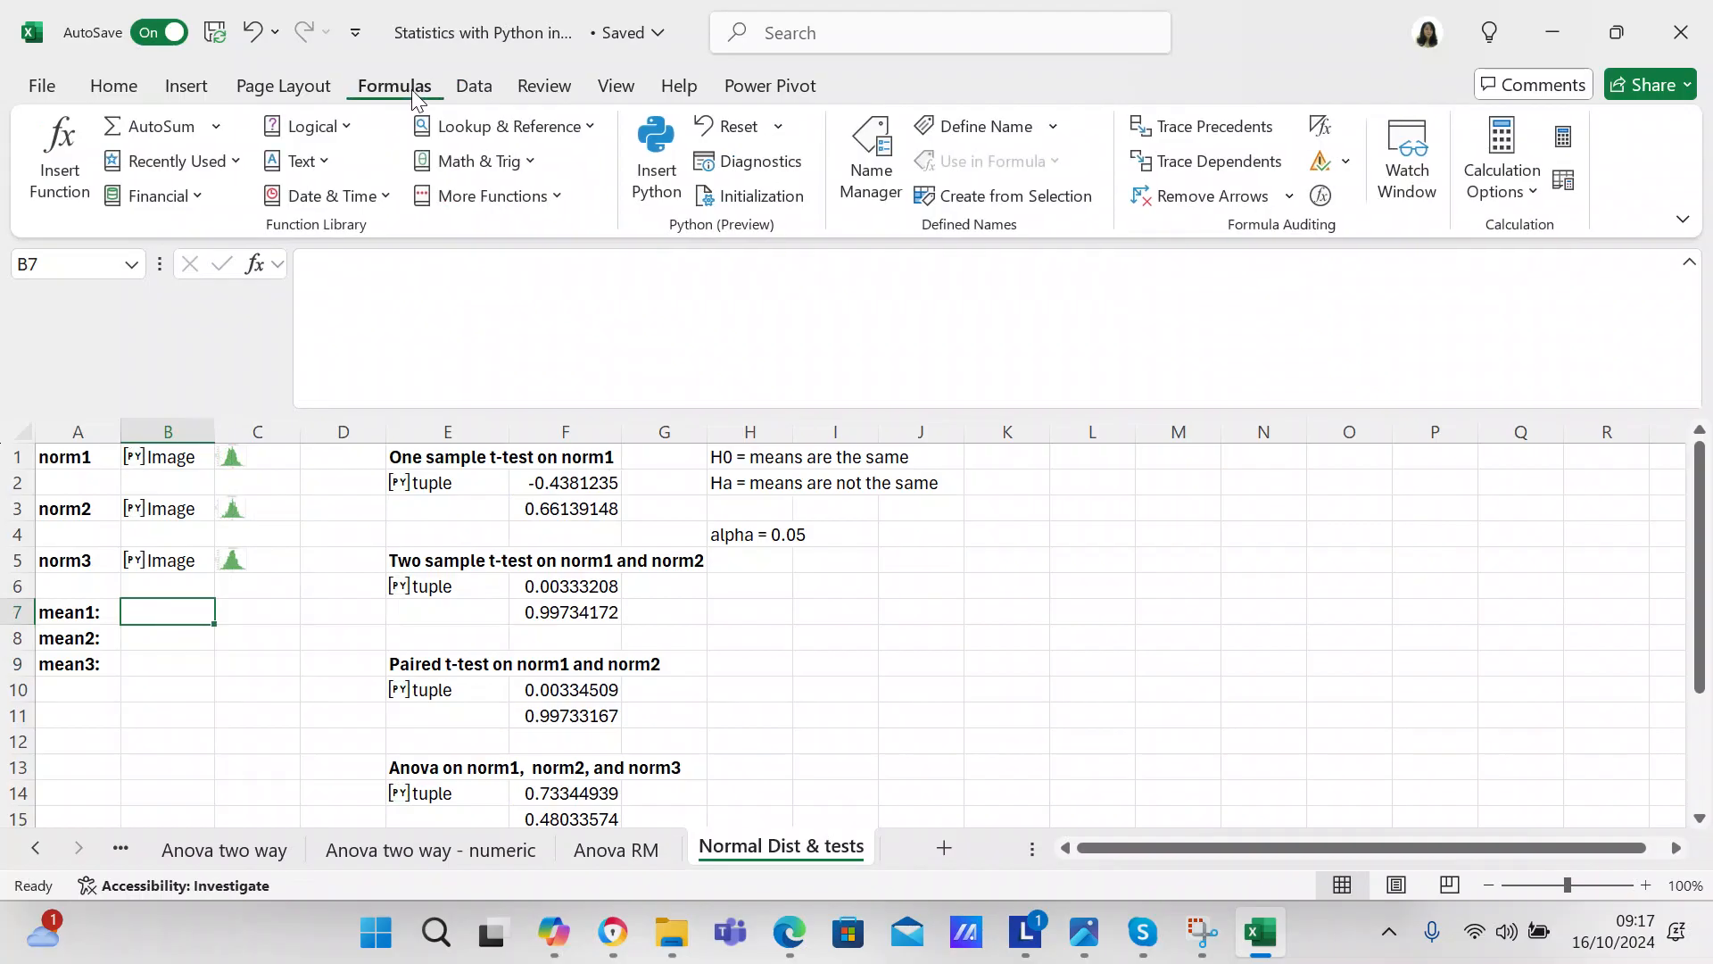
{"action": "left_click", "coordinate": [656, 147]}
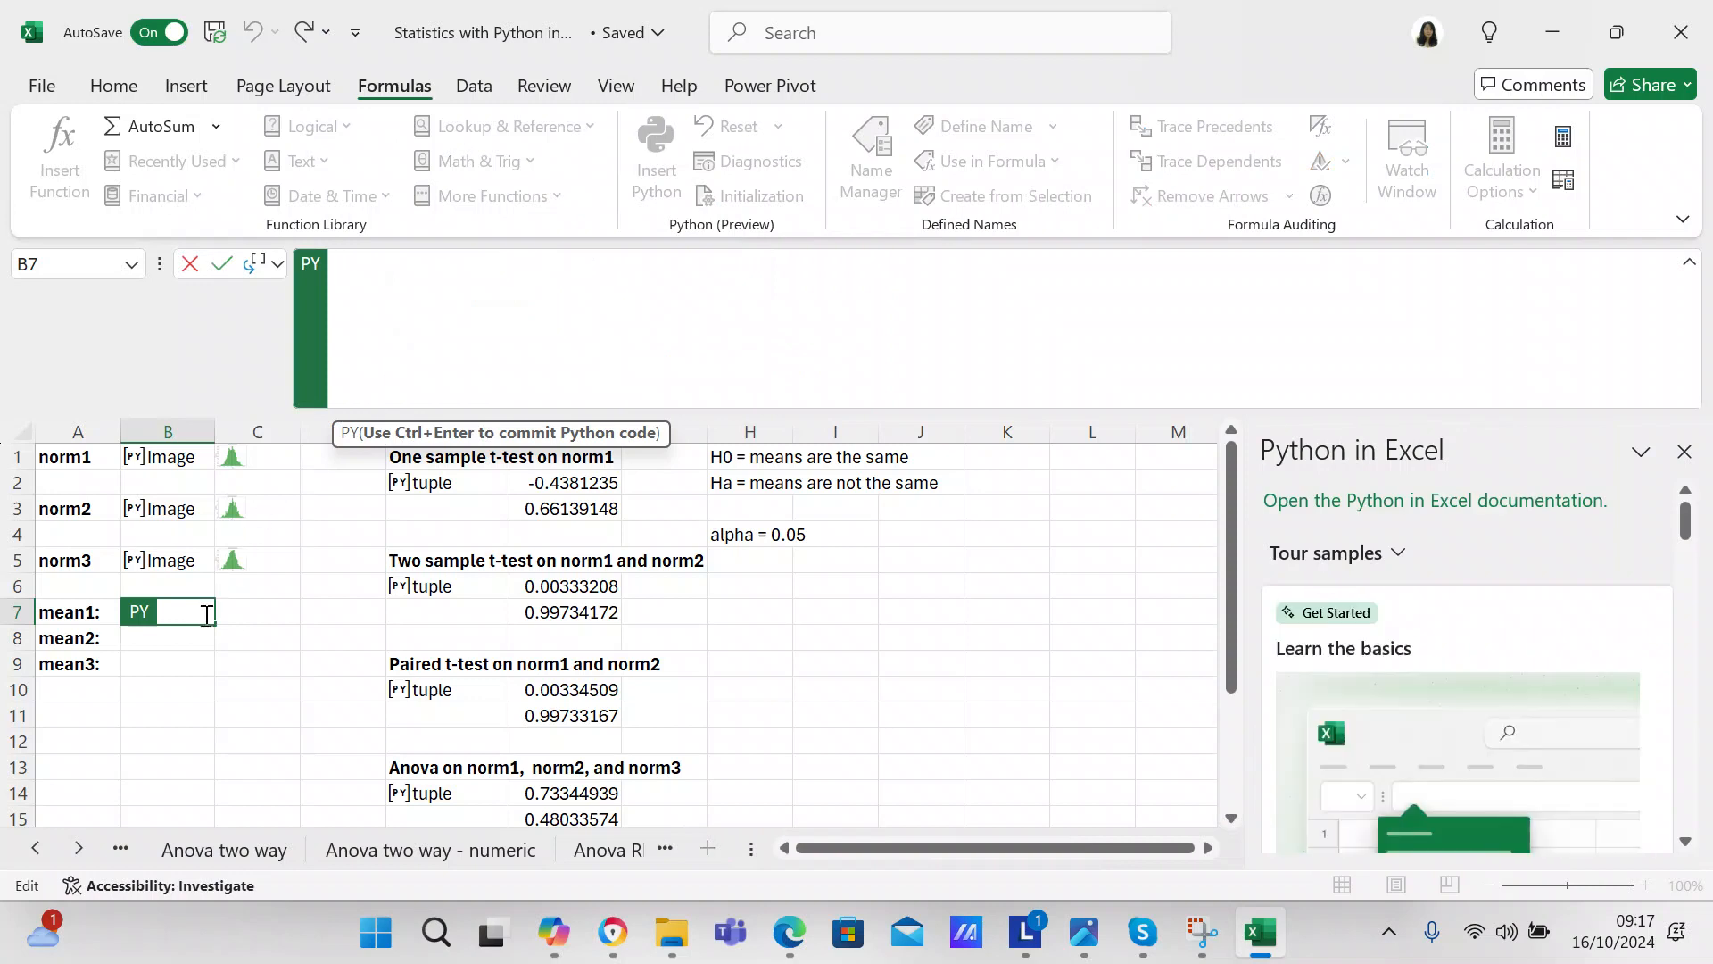
{"action": "type", "text": "m"}
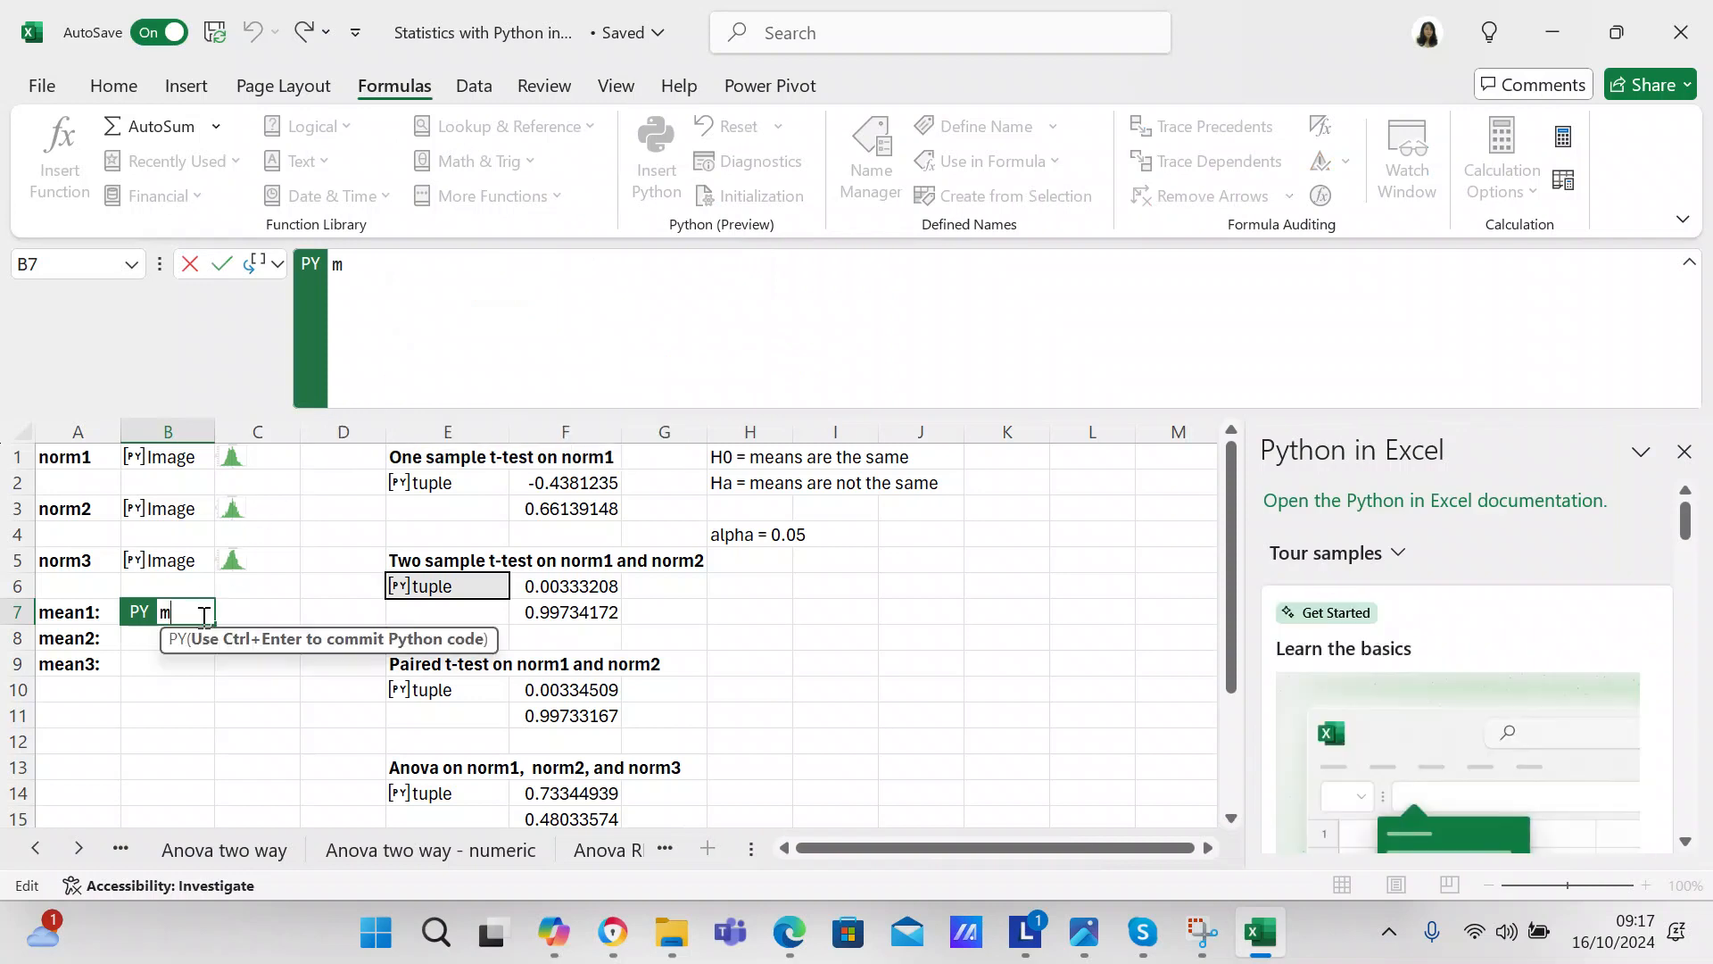
{"action": "type", "text": "ean1"}
{"action": "type", "text": "=nor"}
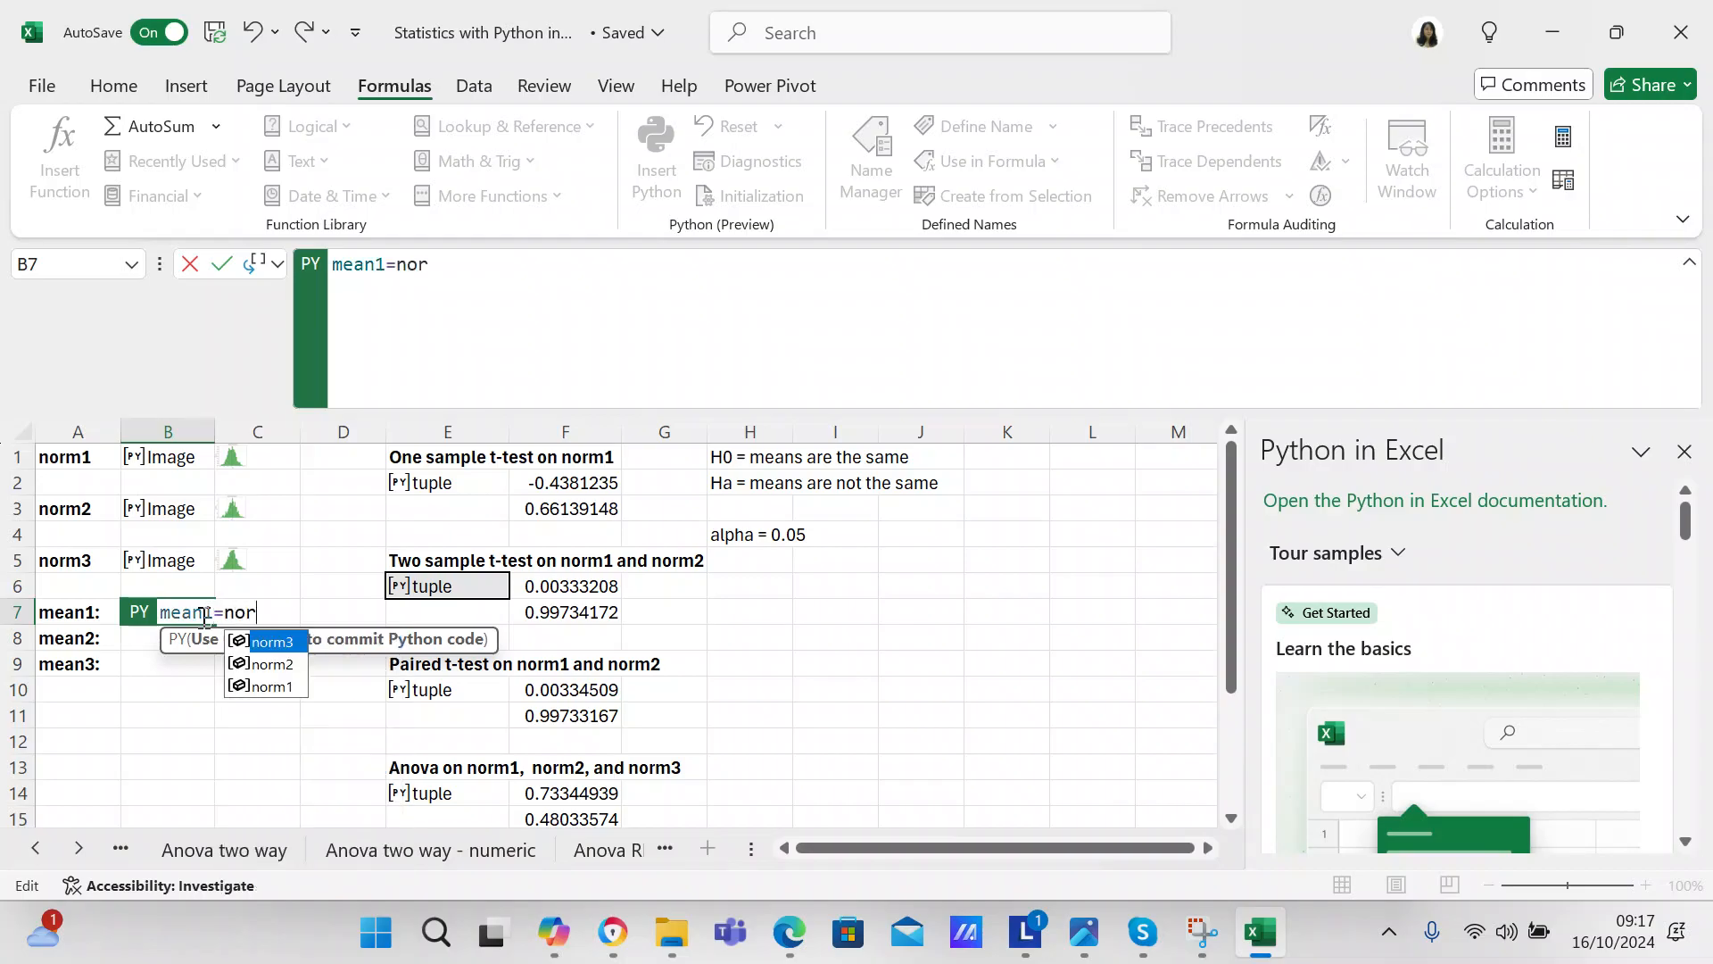
{"action": "type", "text": "m1("}
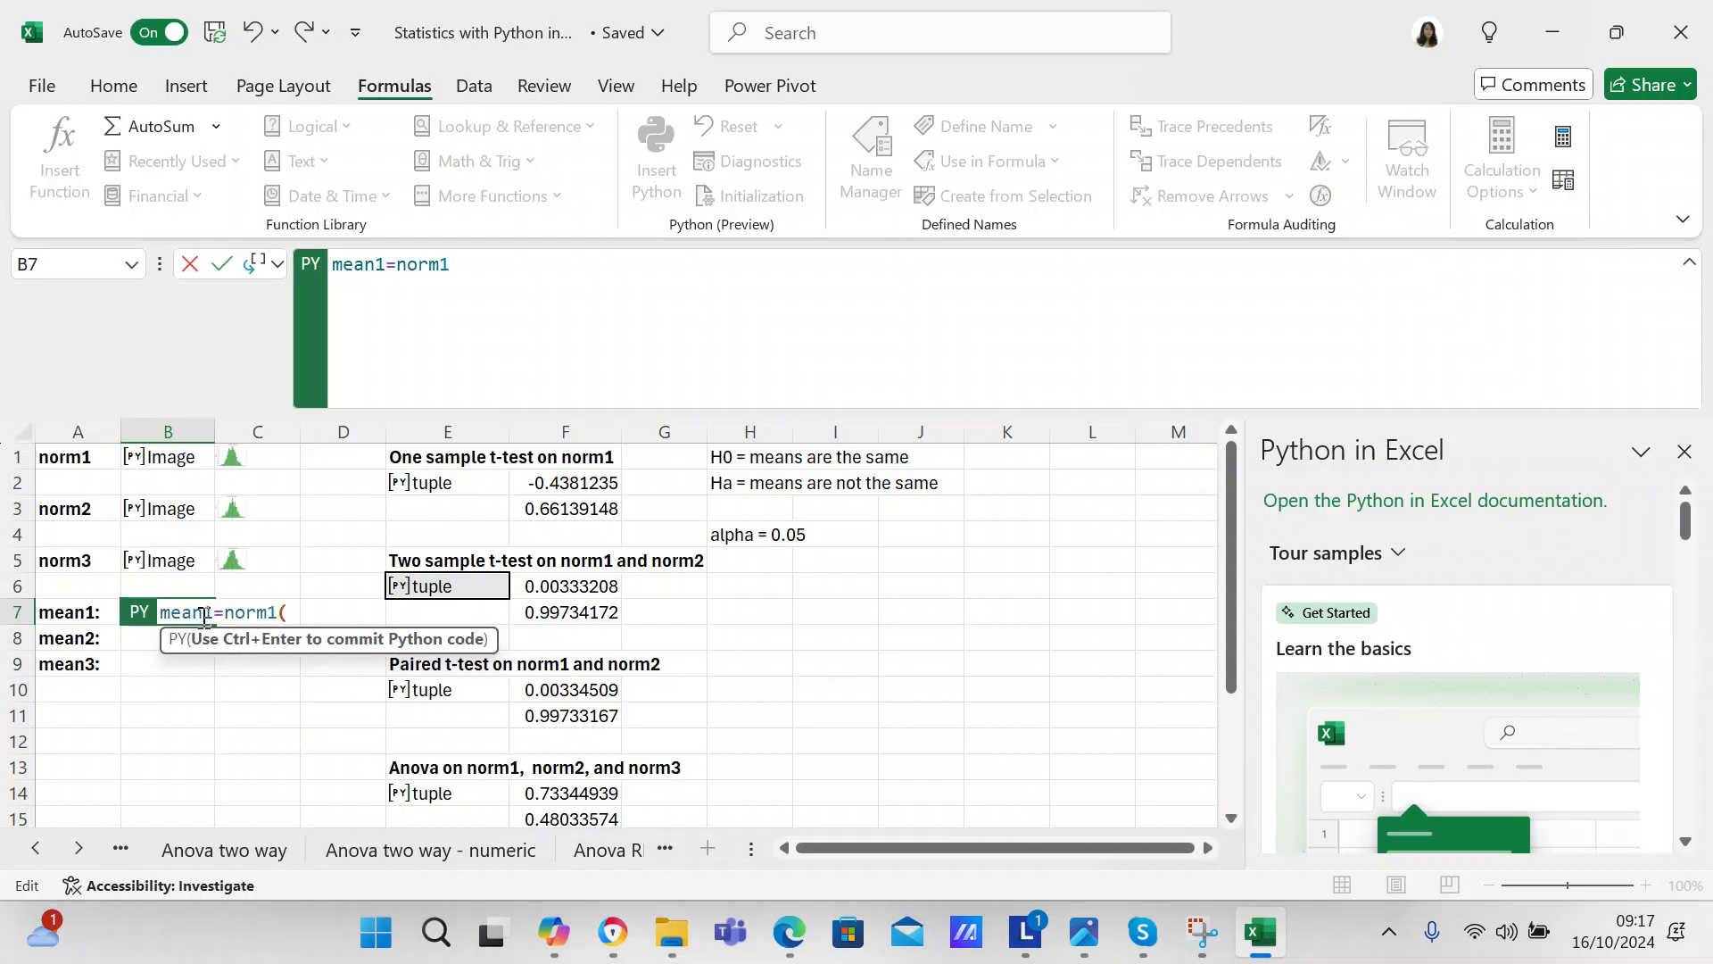
{"action": "type", "text": "mean)"}
{"action": "key", "text": "Return"}
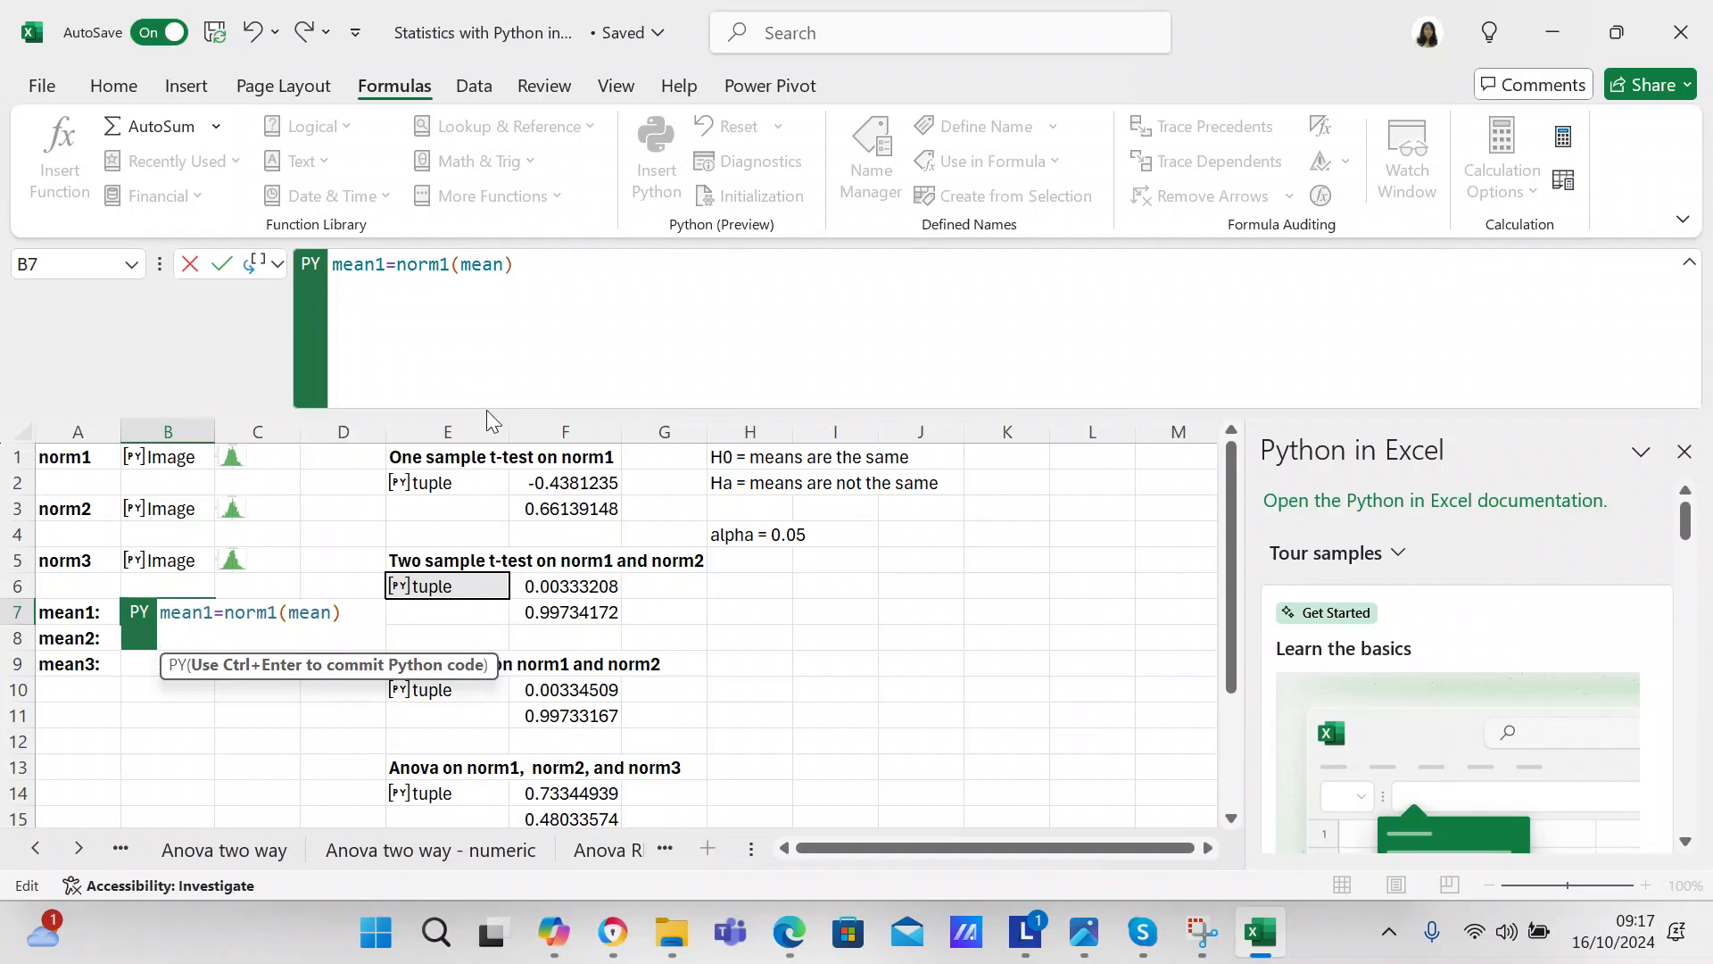
Correct the Python code in cell B7 to mean1=norm1.mean() and commit it
{"action": "key", "text": "BackSpace"}
{"action": "key", "text": "BackSpace"}
{"action": "key", "text": "BackSpace"}
{"action": "key", "text": "BackSpace"}
{"action": "key", "text": "BackSpace"}
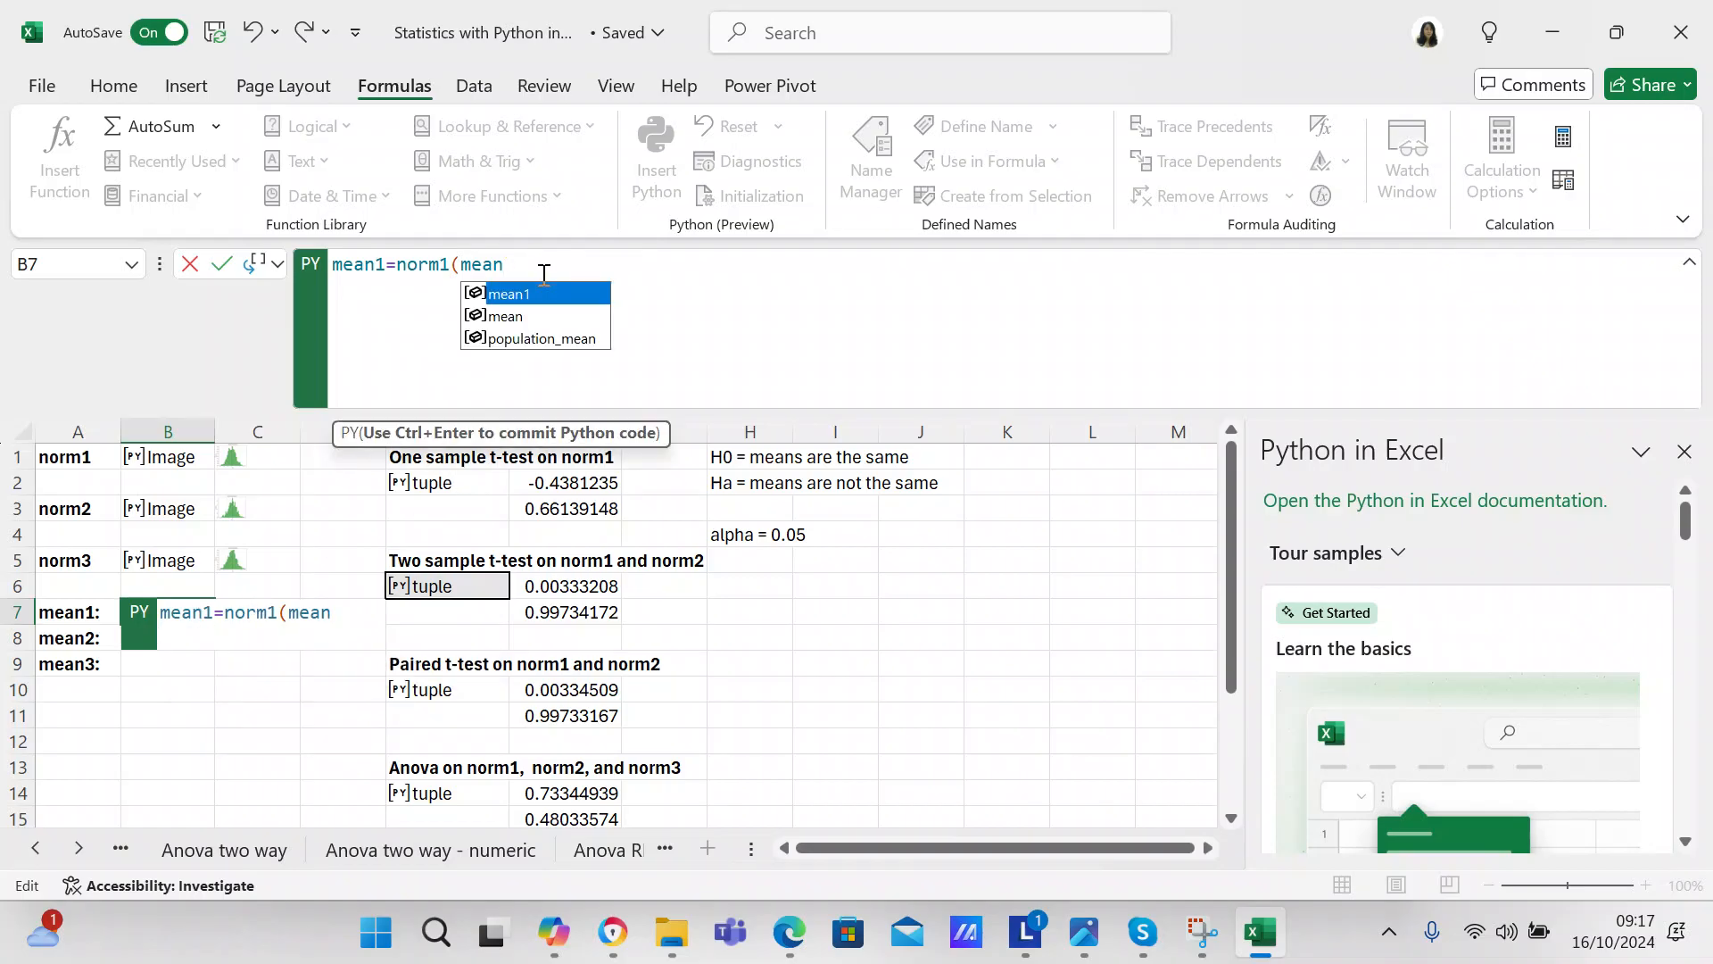
{"action": "key", "text": "BackSpace"}
{"action": "key", "text": "BackSpace"}
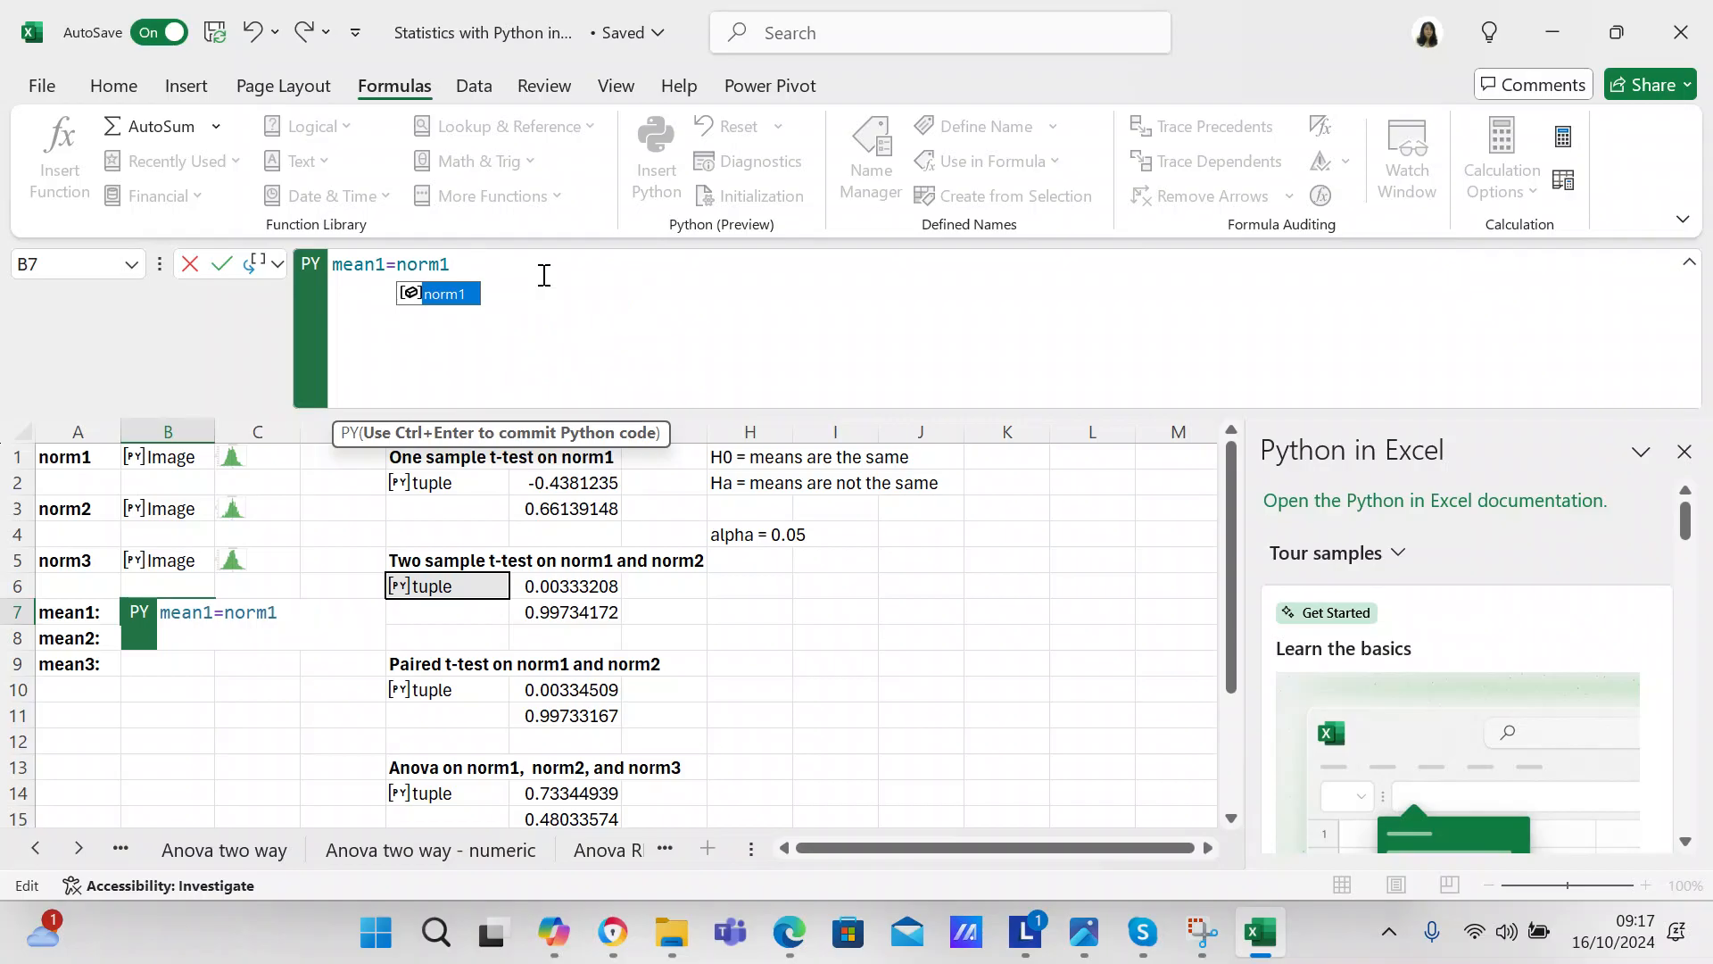
{"action": "type", "text": ".mea"}
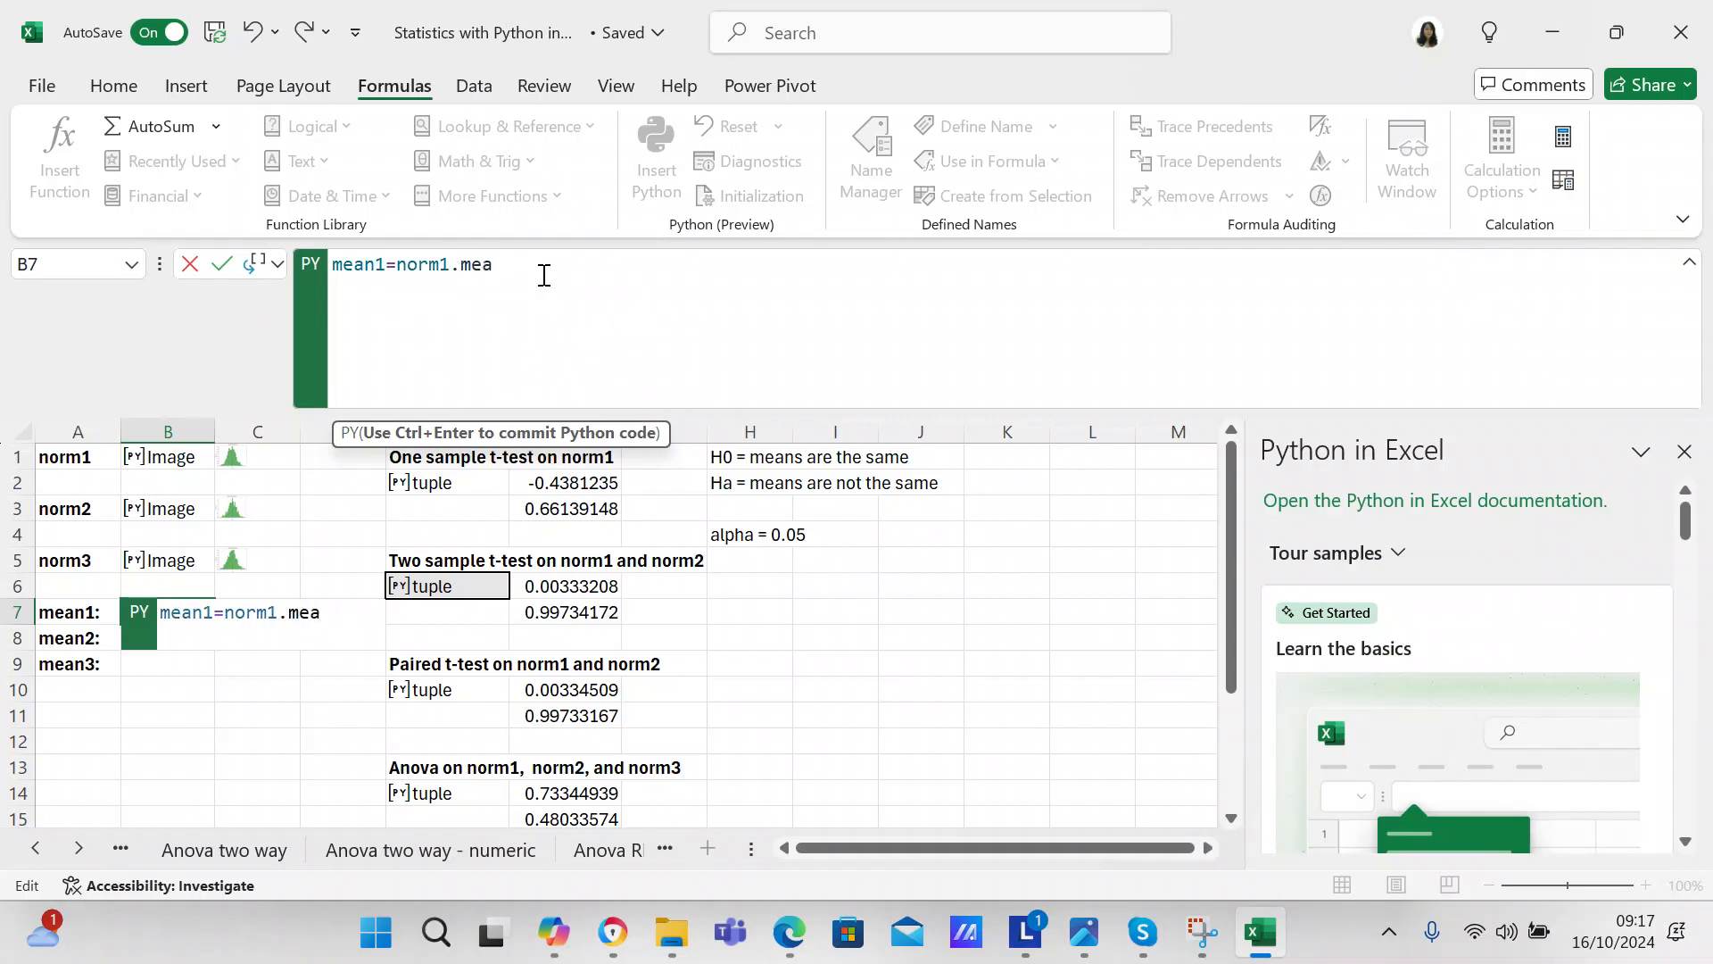
{"action": "type", "text": "n()"}
{"action": "left_click", "coordinate": [229, 267]}
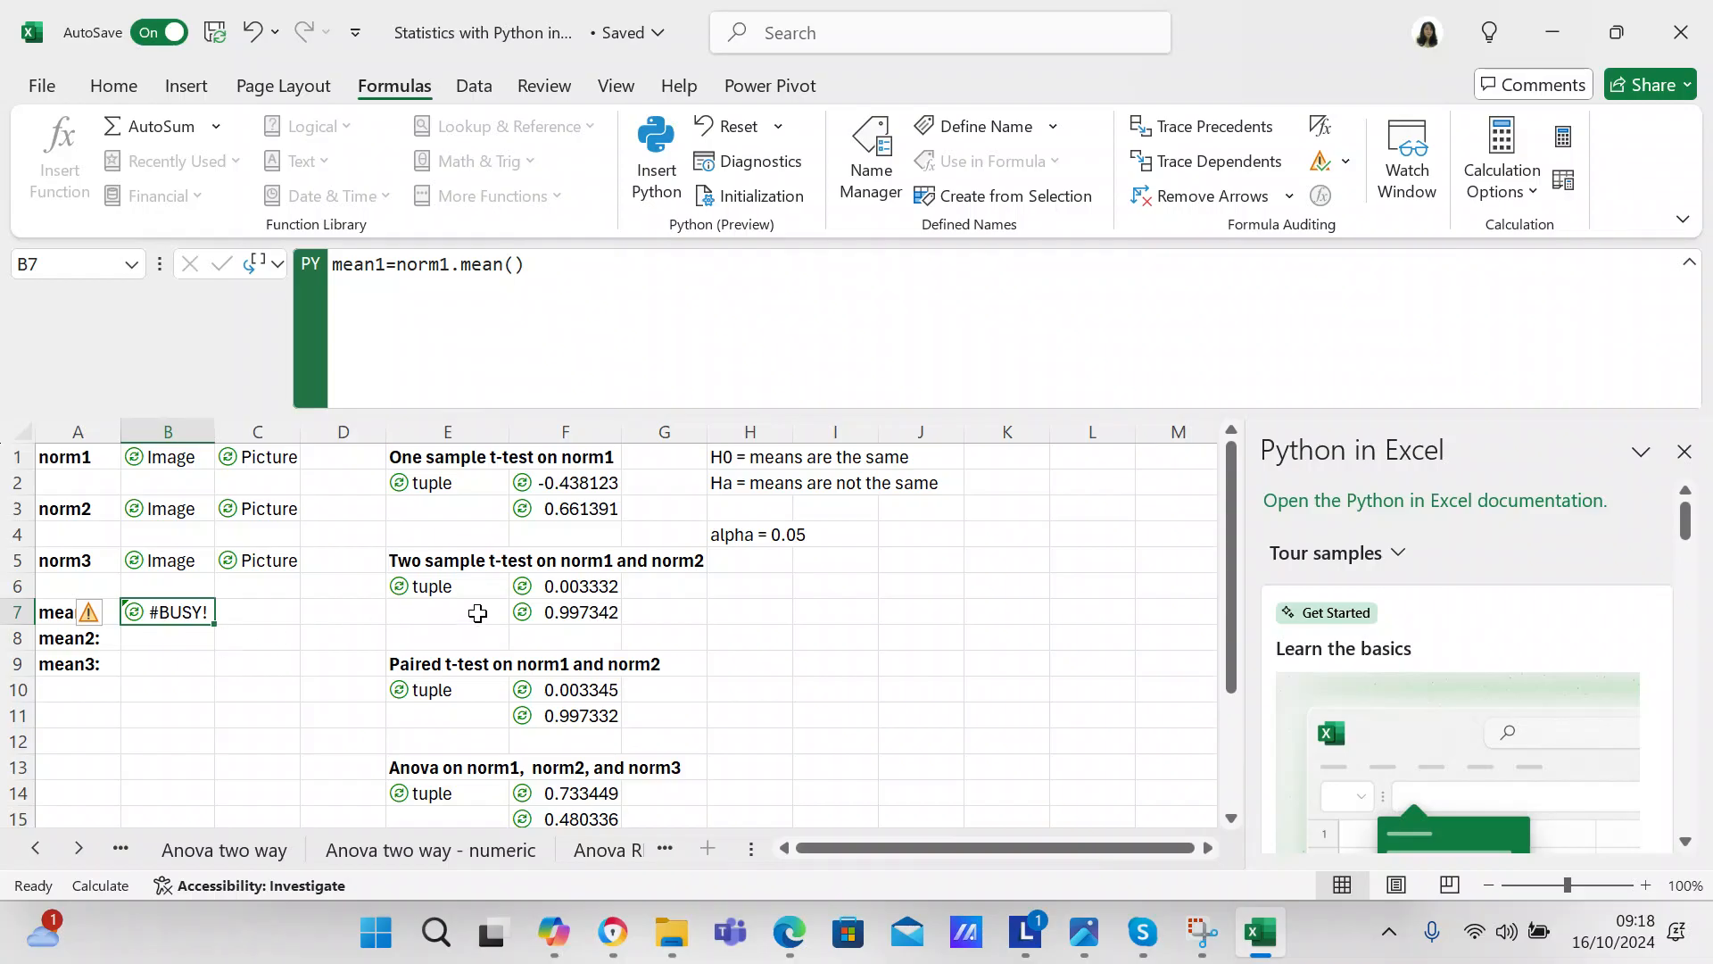
Examine the Python code of the two-sample t-test on norm1 and norm2 in cell E6
{"action": "left_click", "coordinate": [524, 556]}
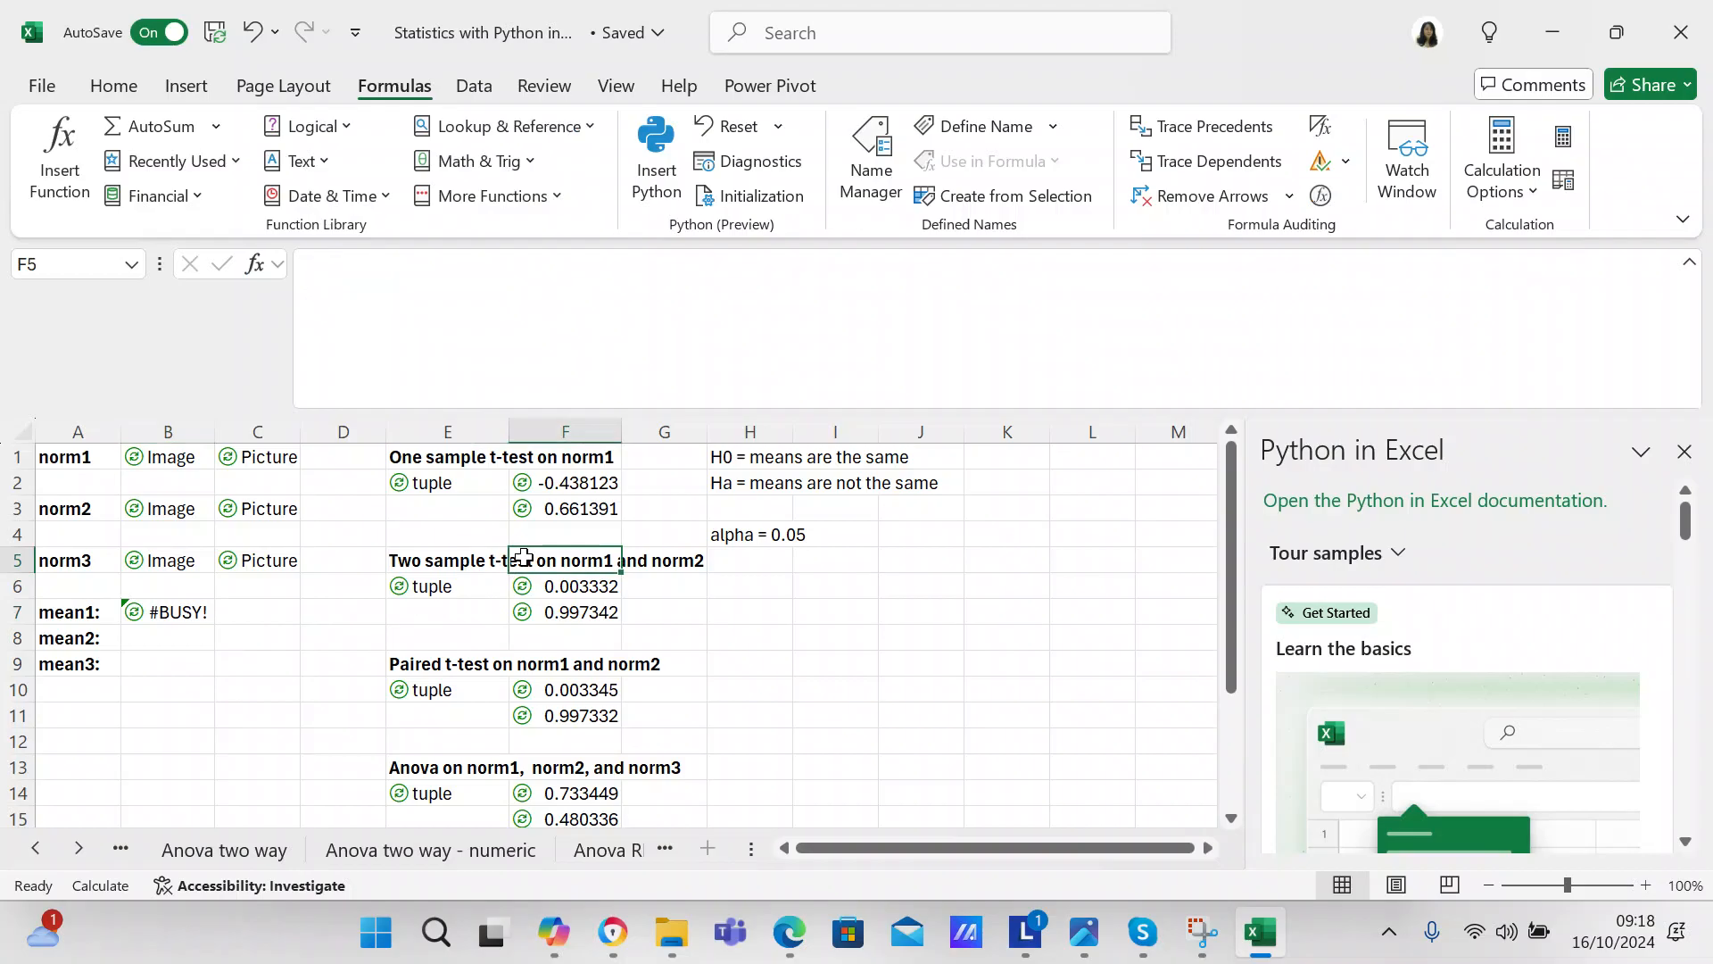
{"action": "left_click", "coordinate": [472, 556]}
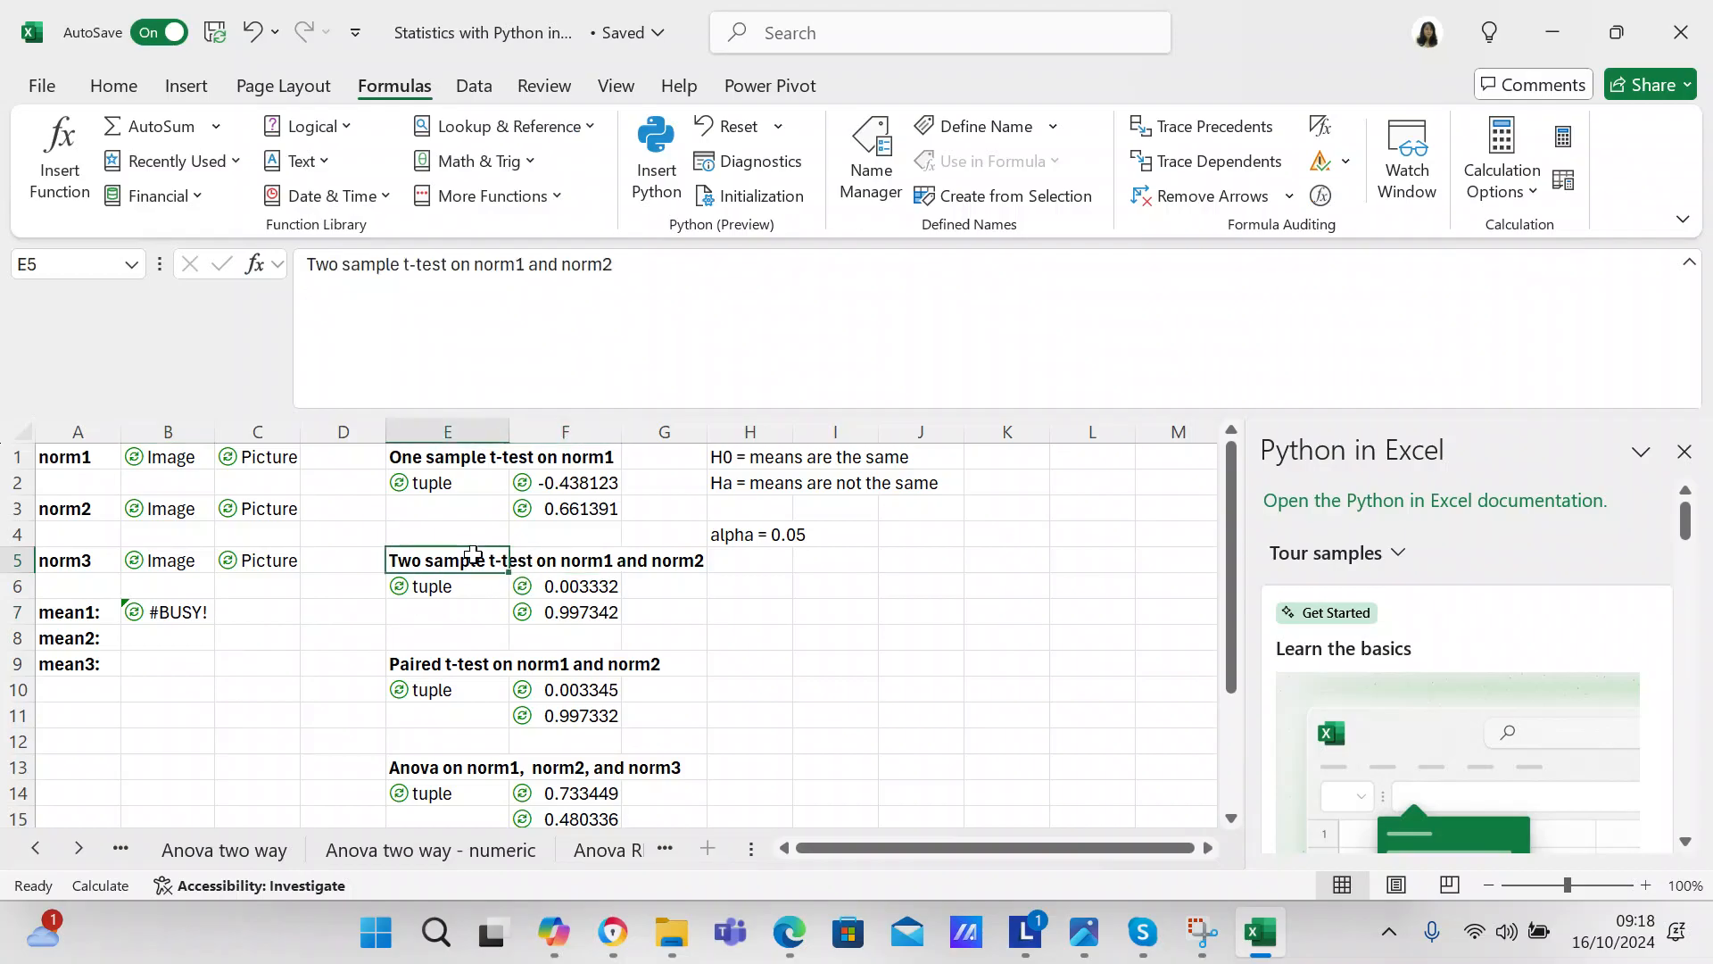
{"action": "left_click", "coordinate": [464, 585]}
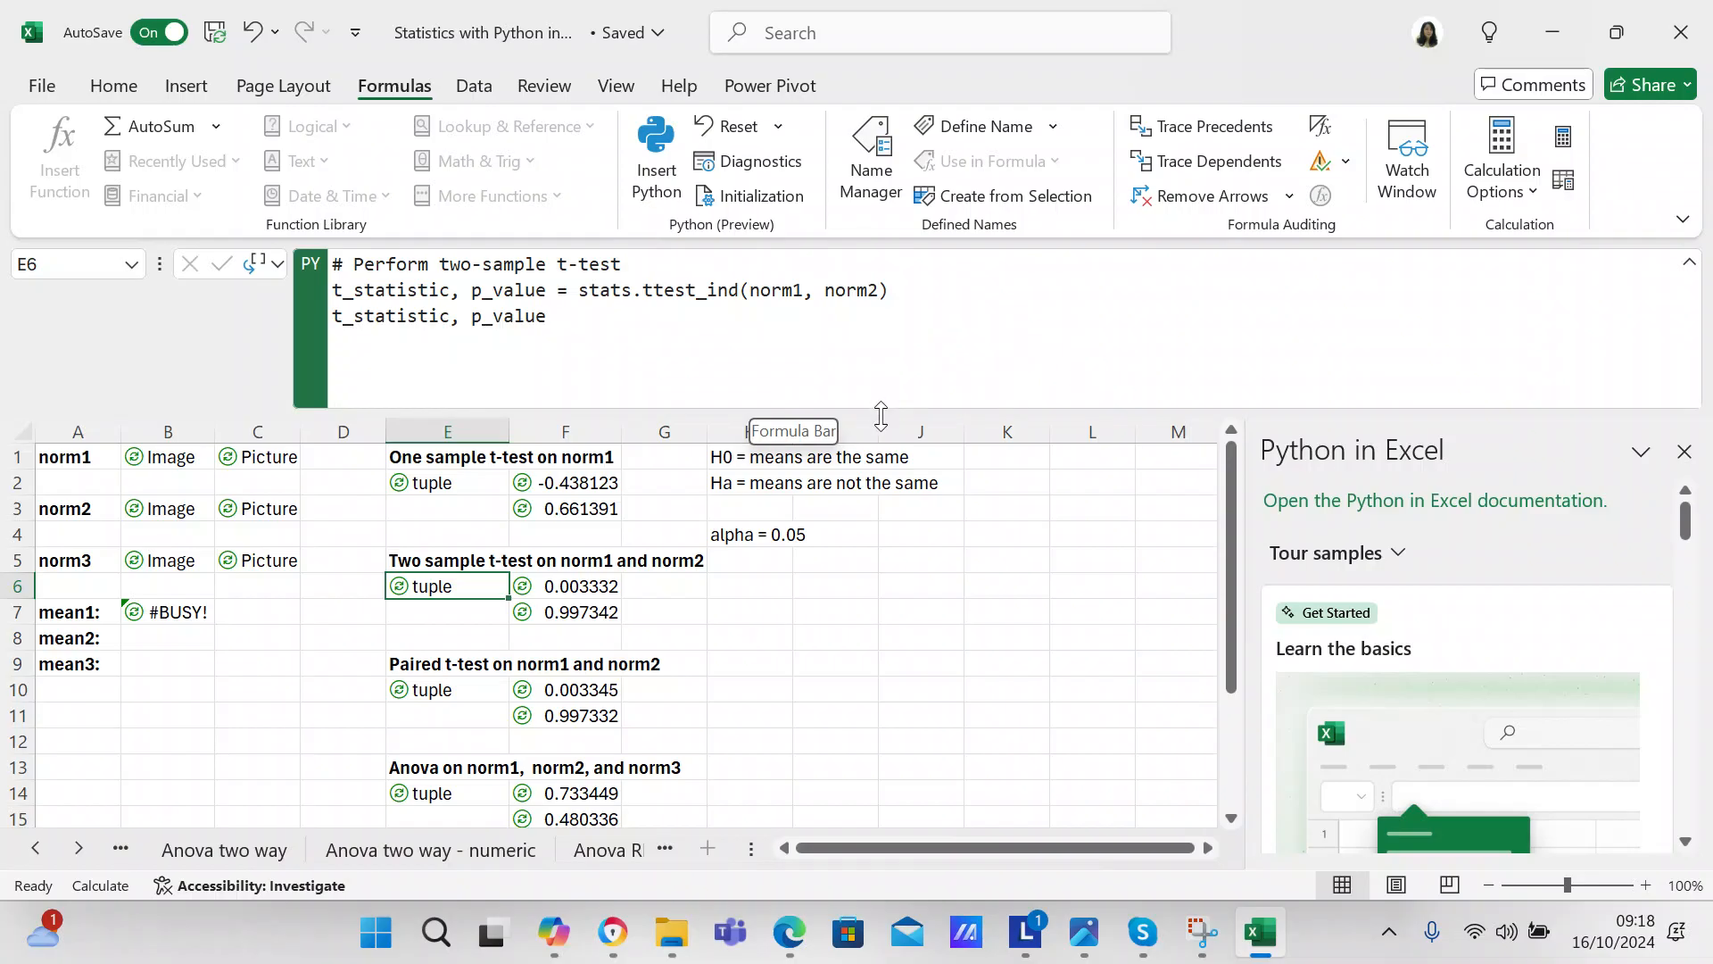
Shrink the formula bar and examine the Python code of the paired t-test in cell E10 and the Anova in cell E14
{"action": "left_click_drag", "start_coordinate": [880, 415], "coordinate": [885, 362]}
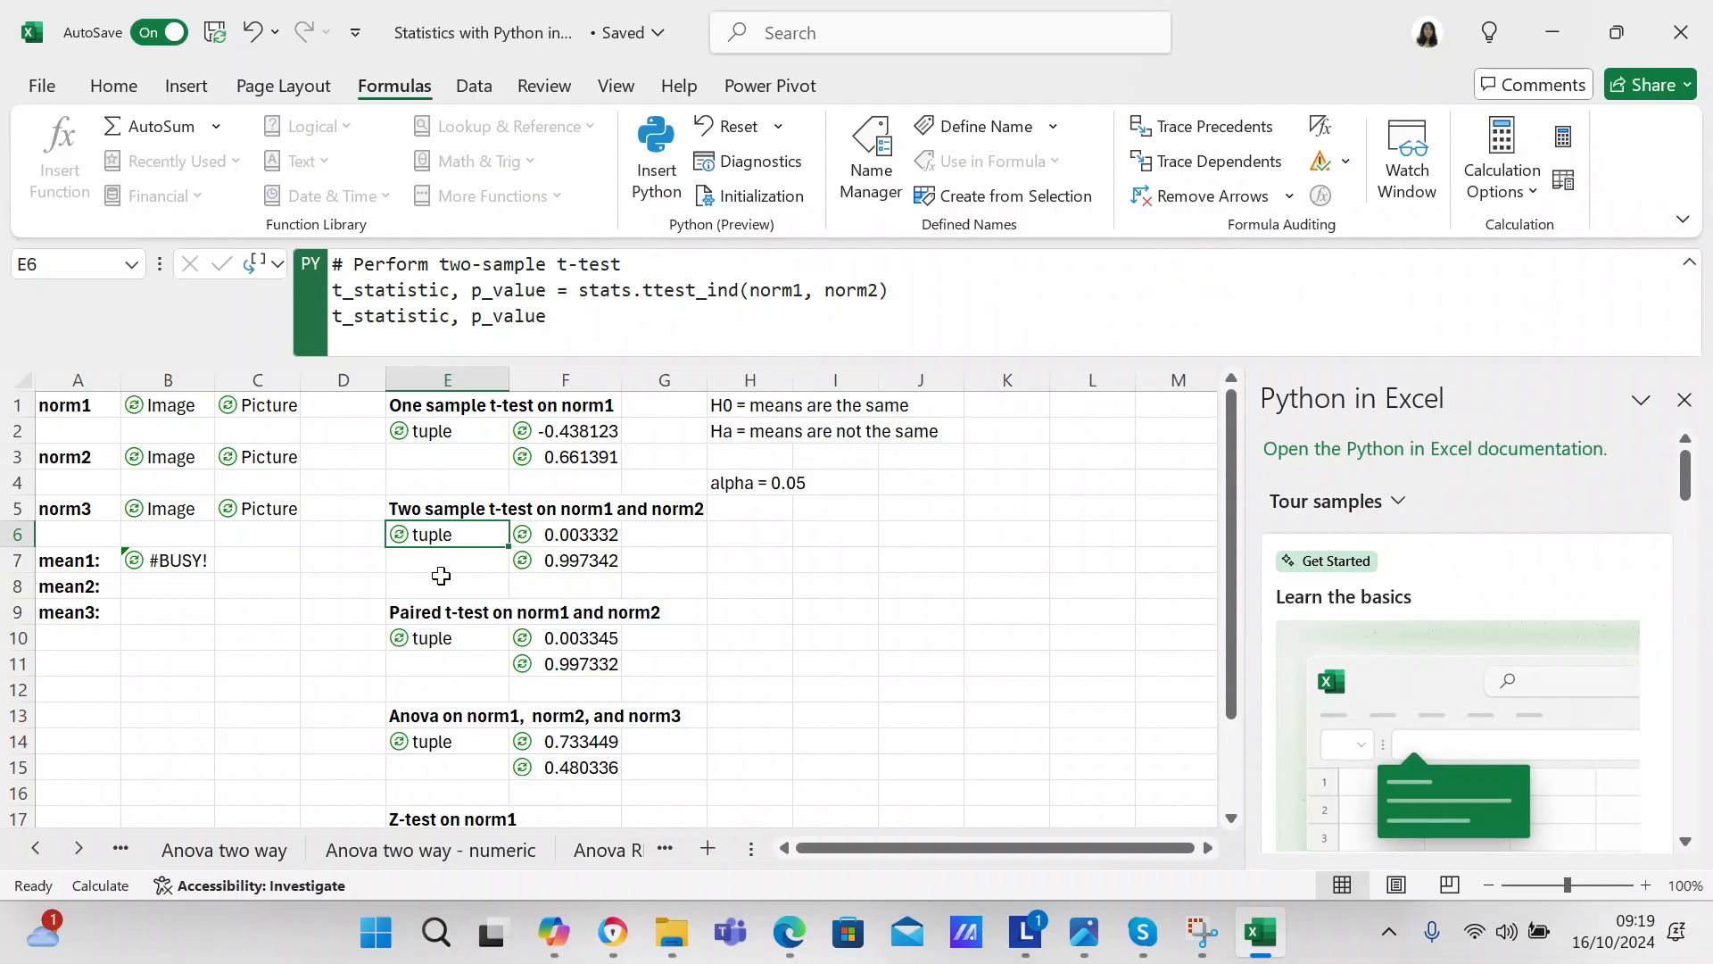
{"action": "left_click", "coordinate": [445, 637]}
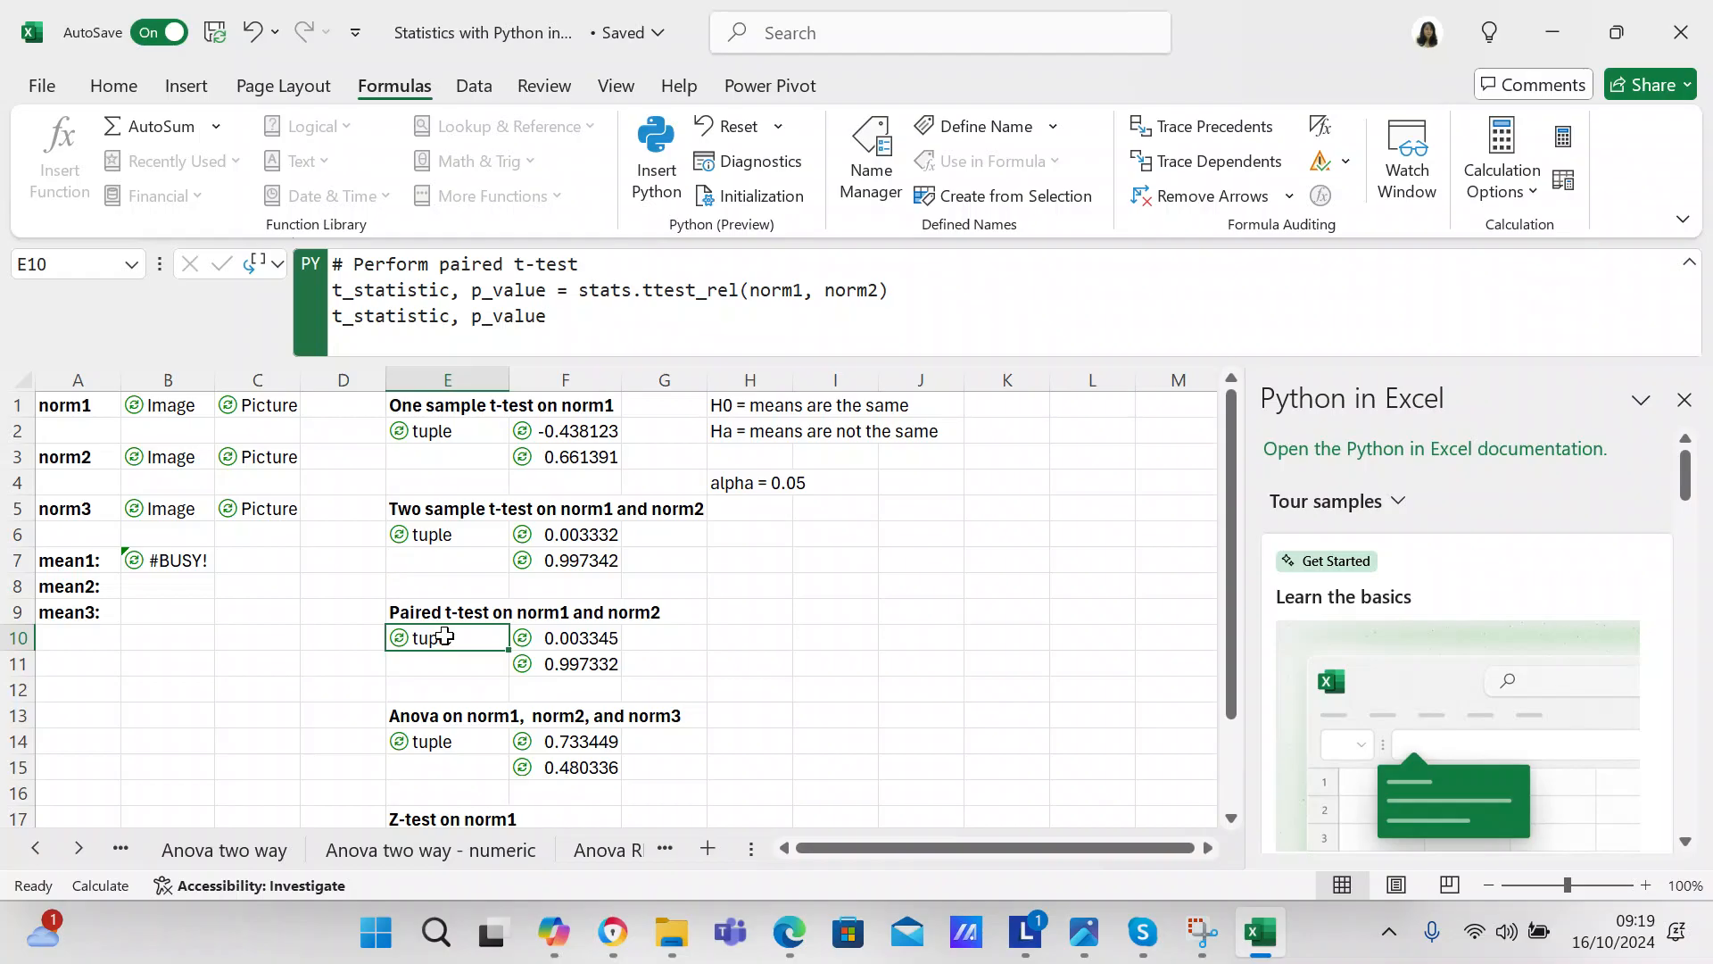
{"action": "left_click", "coordinate": [416, 743]}
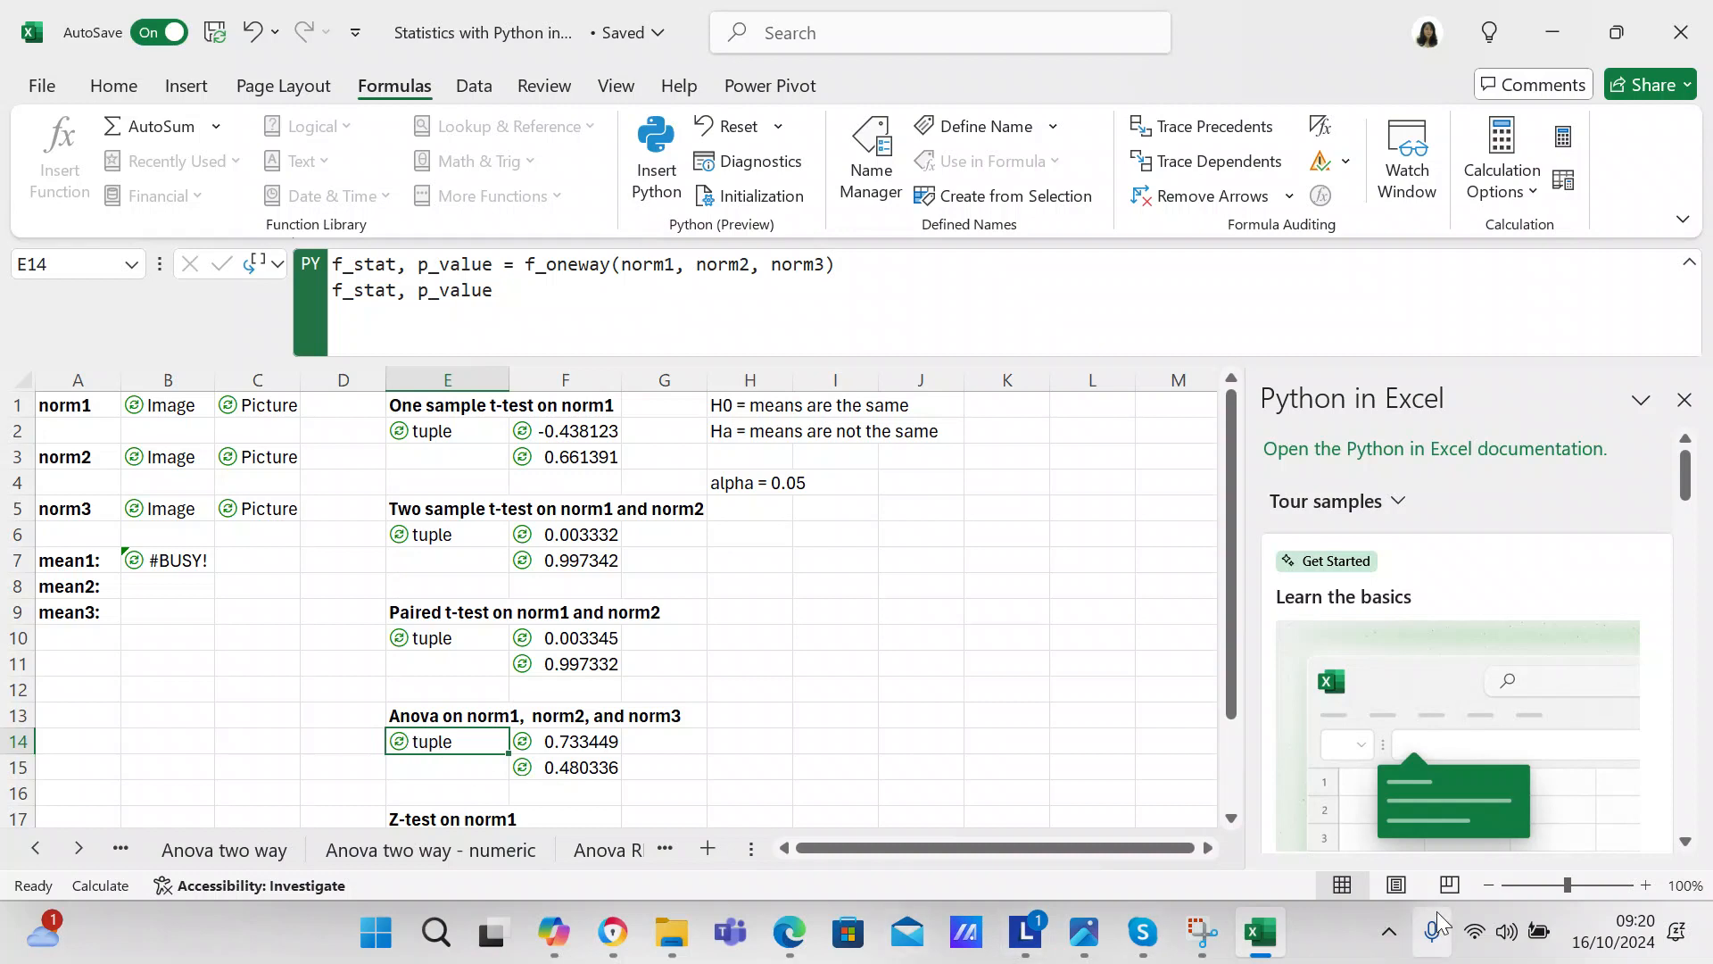
Edit the population mean line of the z-test code in cell E18 to read population_mean, populstion_std_dev = 0,1
{"action": "left_click", "coordinate": [1230, 817]}
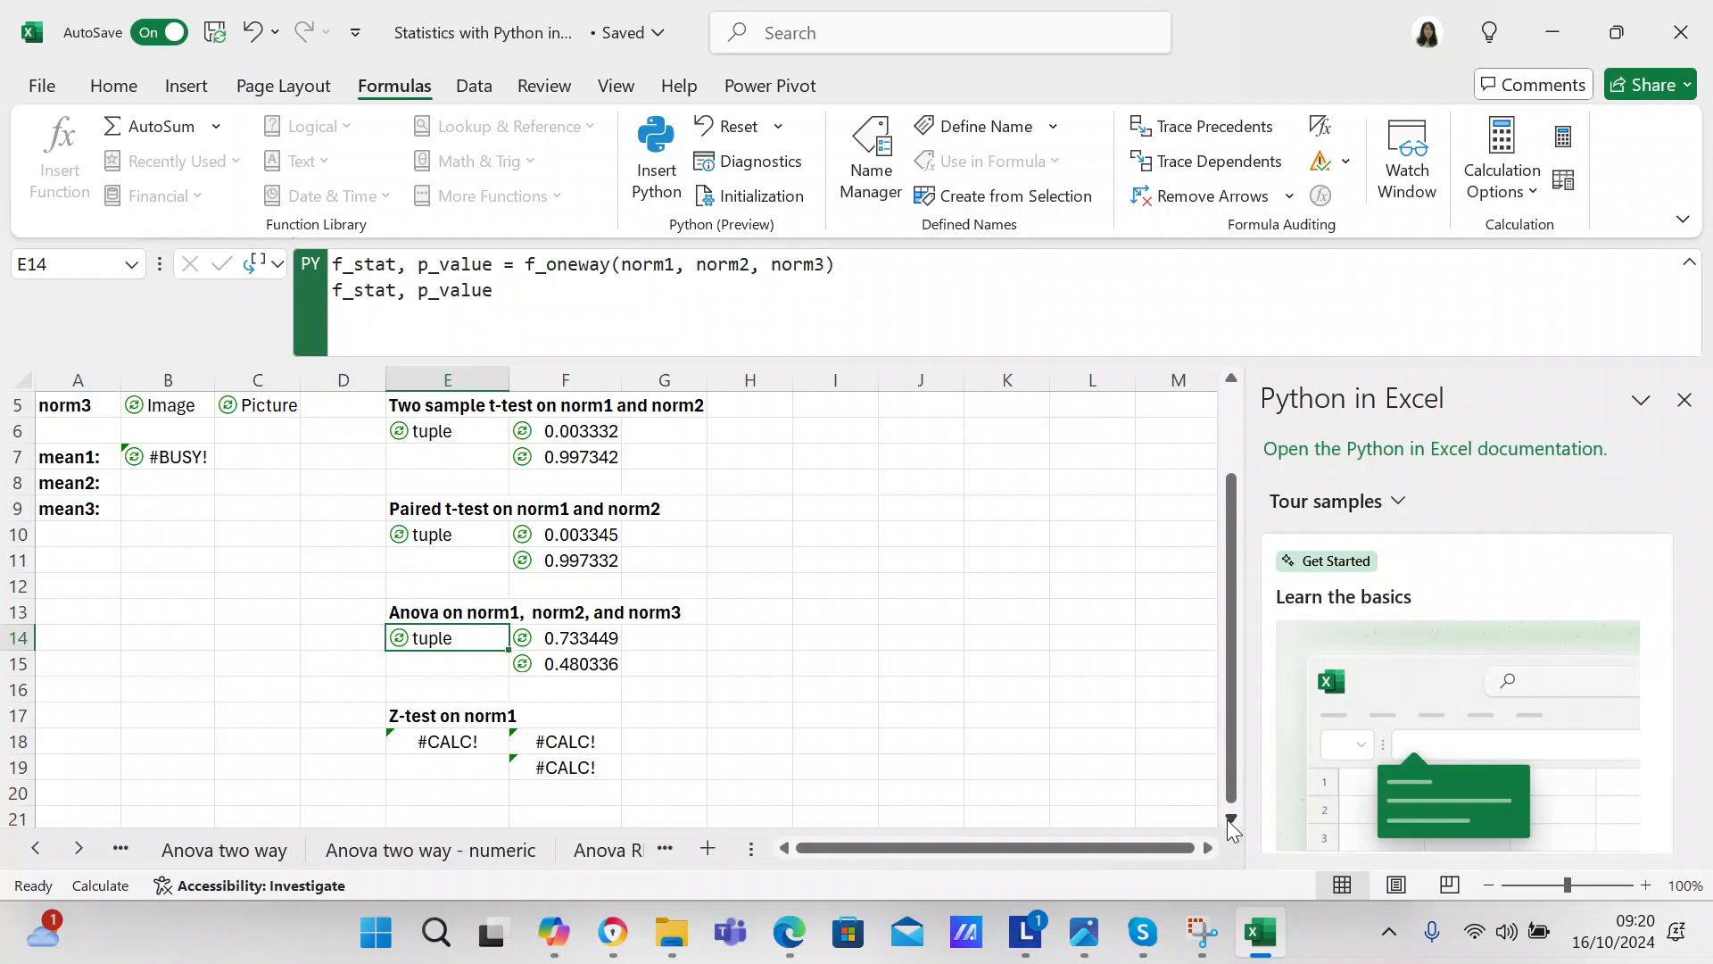
{"action": "left_click", "coordinate": [485, 743]}
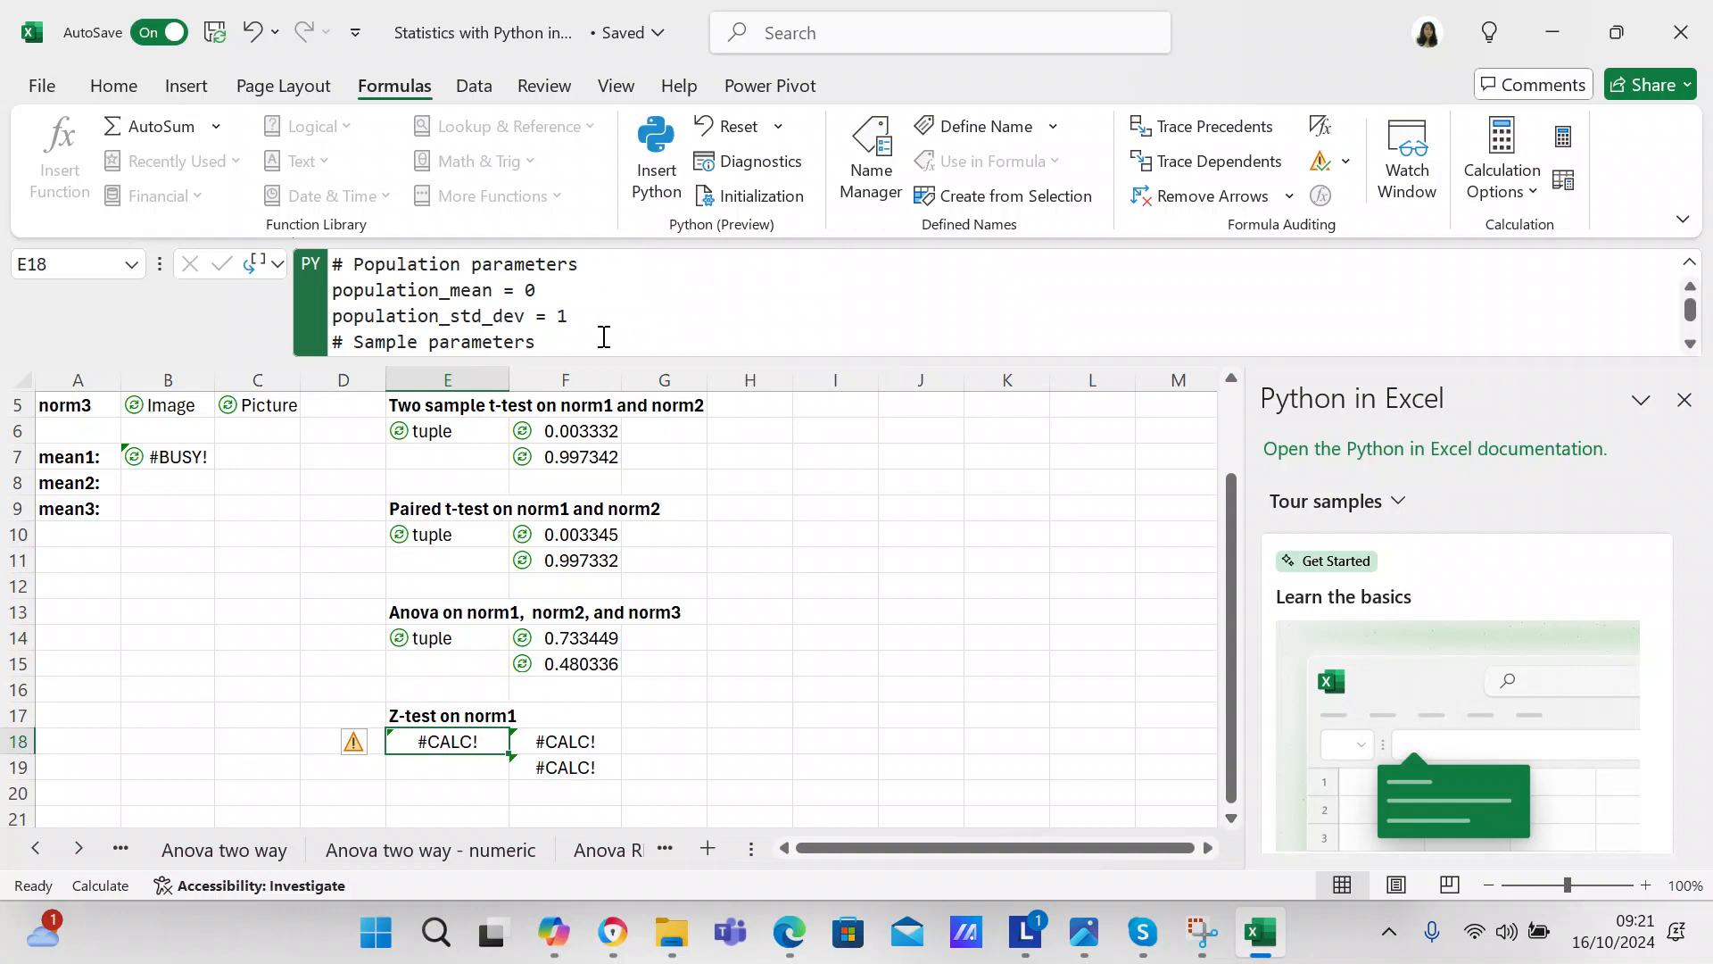
{"action": "left_click", "coordinate": [498, 296]}
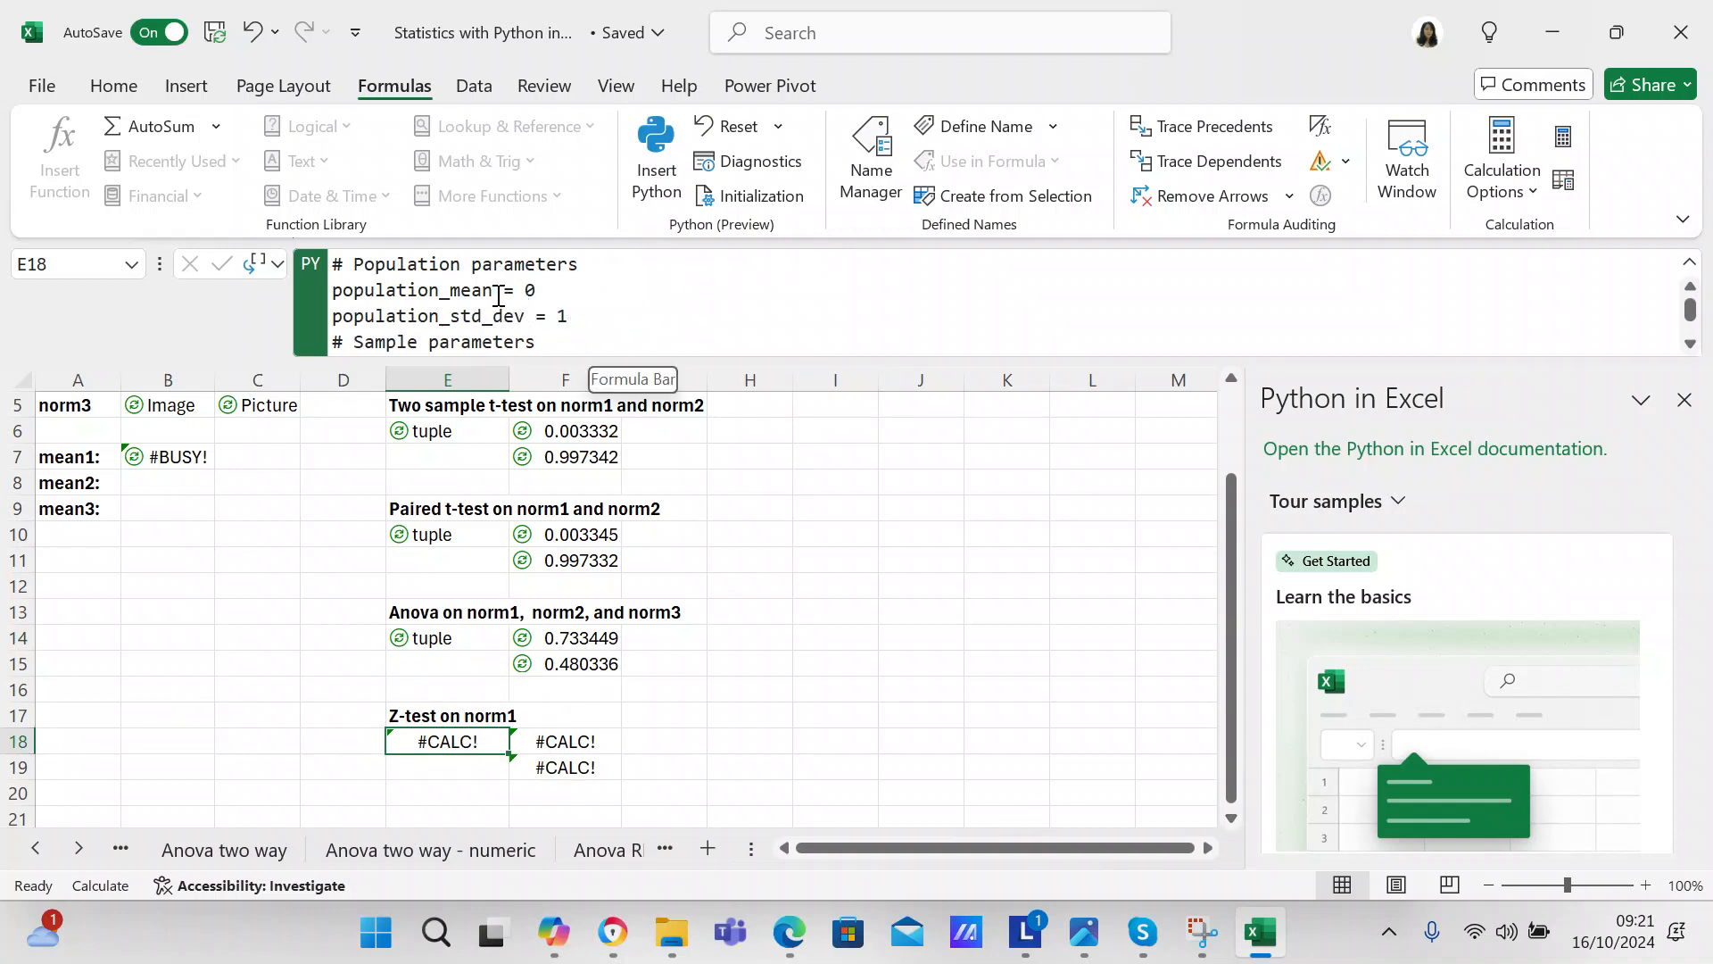
{"action": "type", "text": ","}
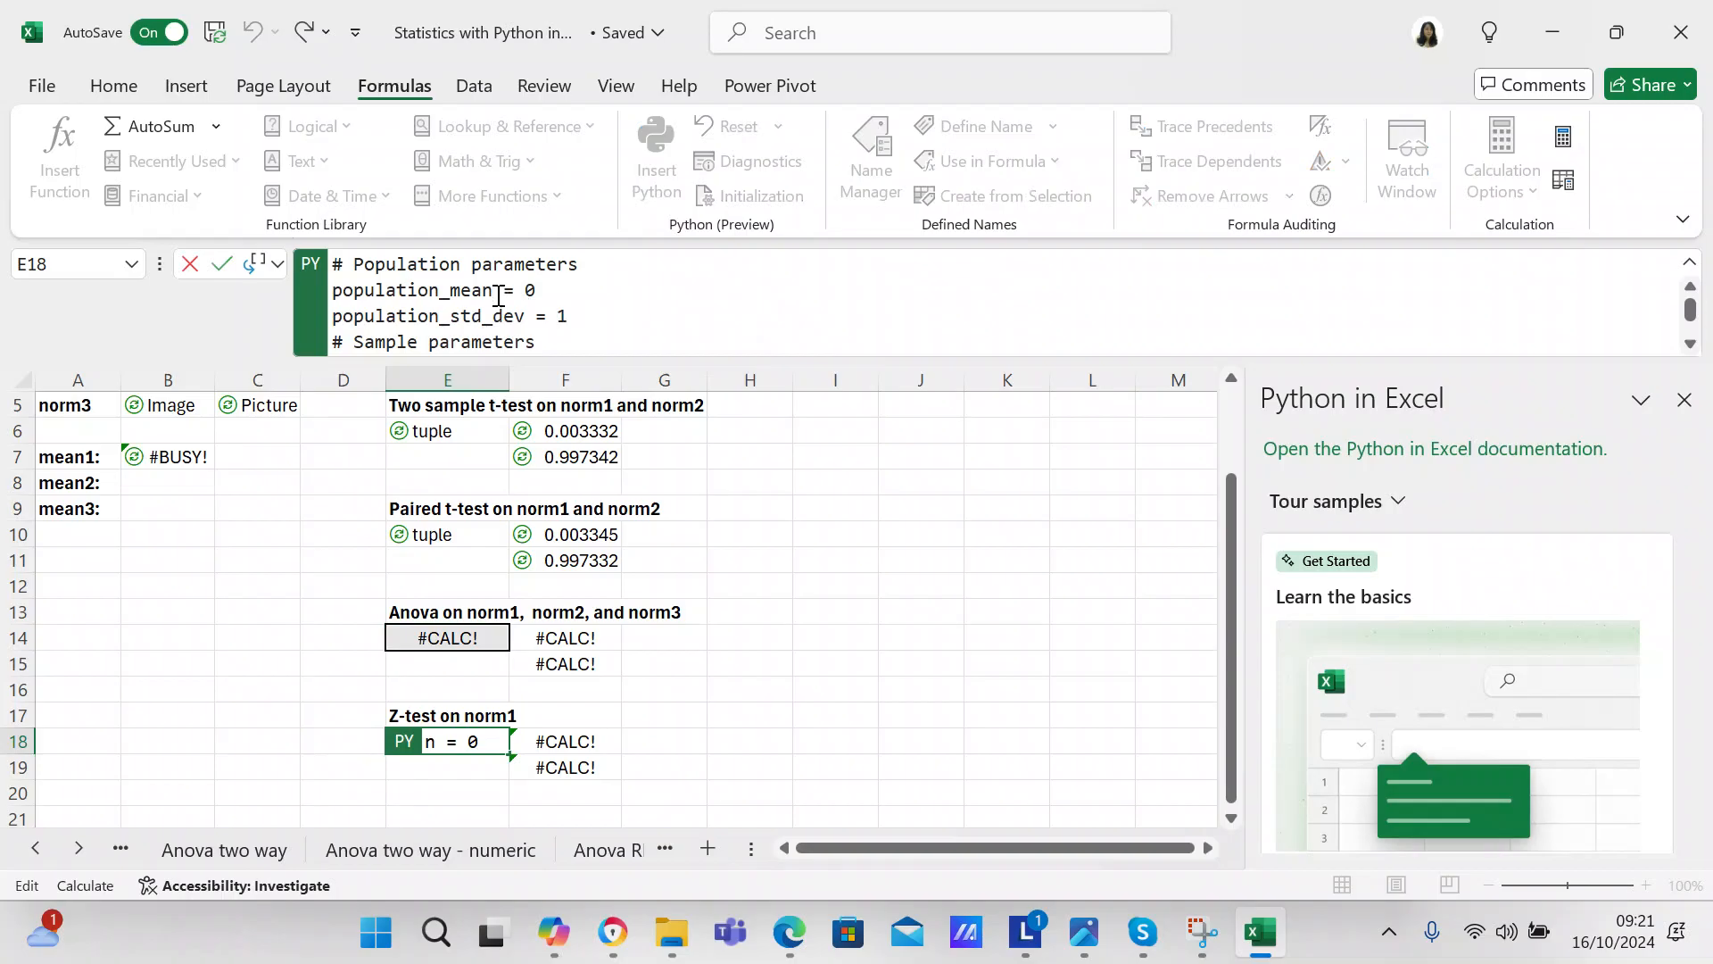
{"action": "type", "text": " popu"}
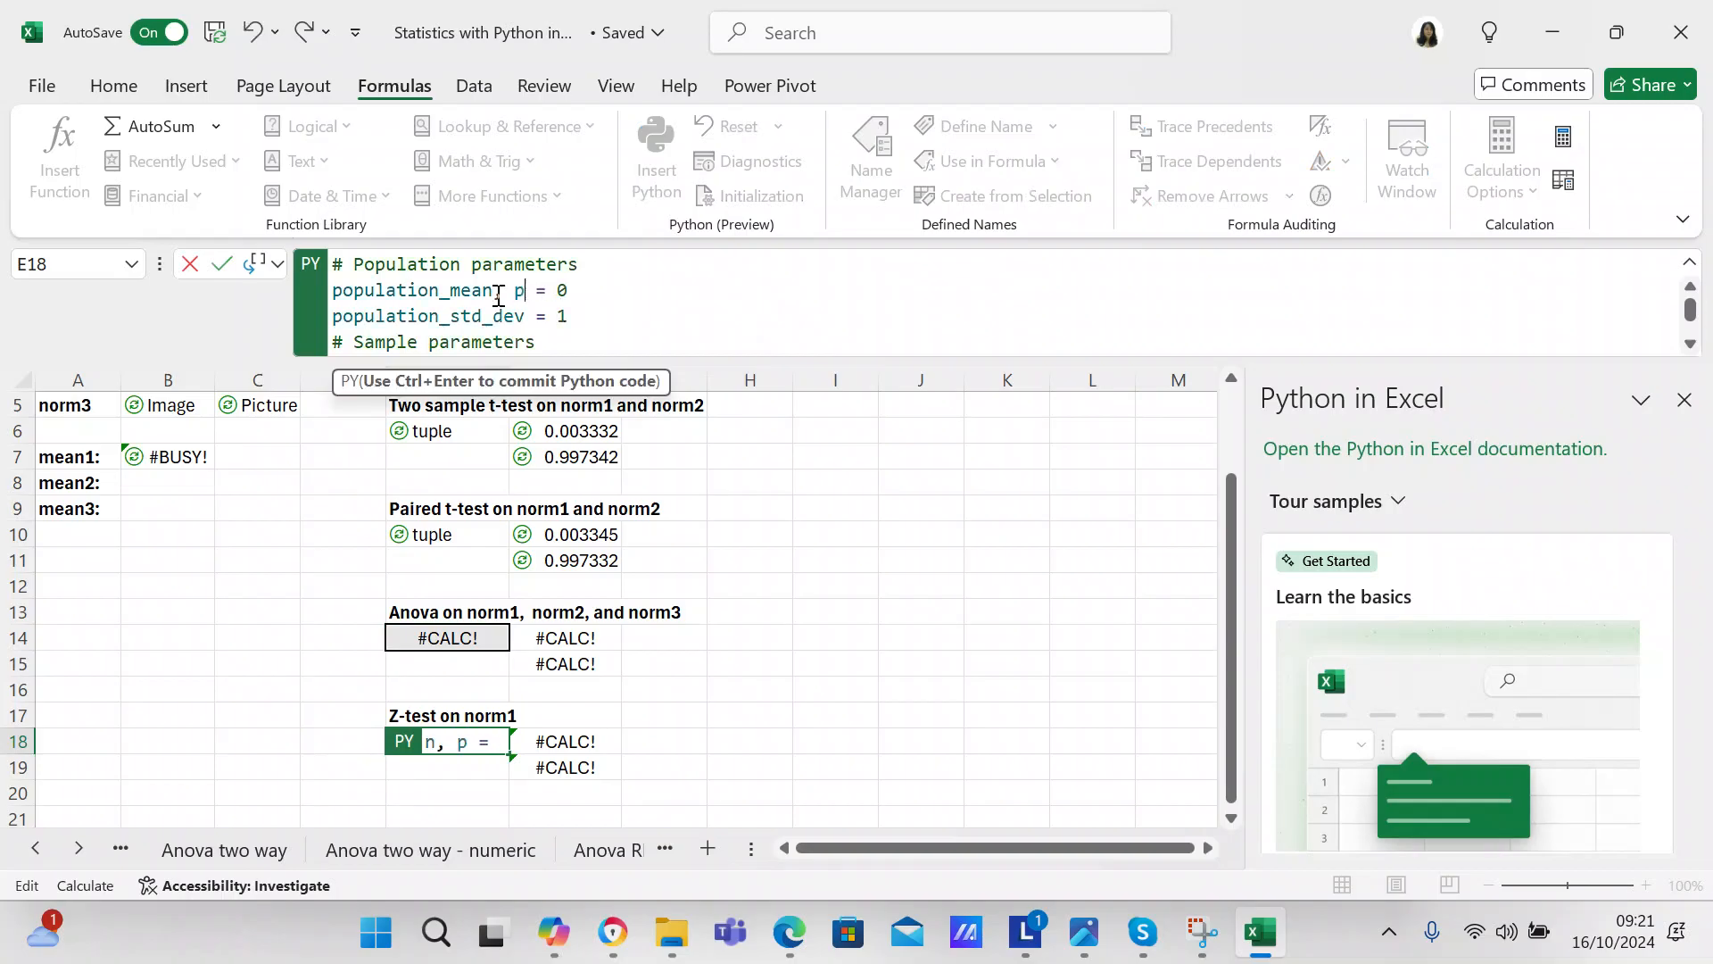
{"action": "type", "text": "lstio"}
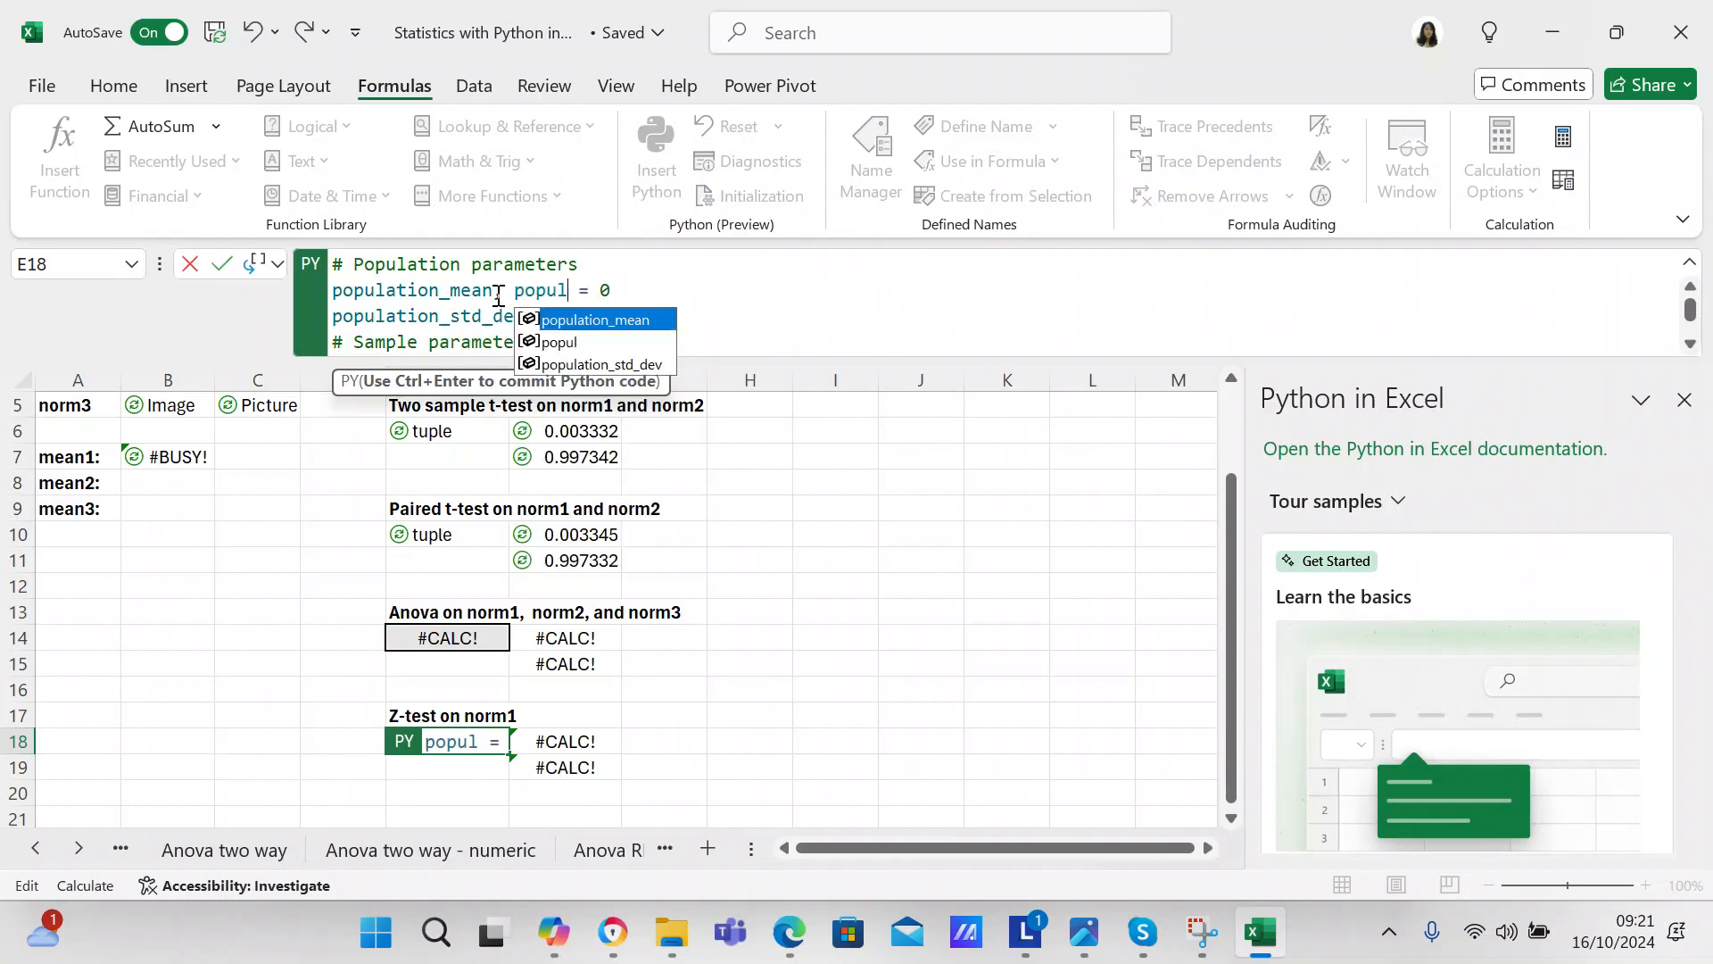
{"action": "type", "text": "n"}
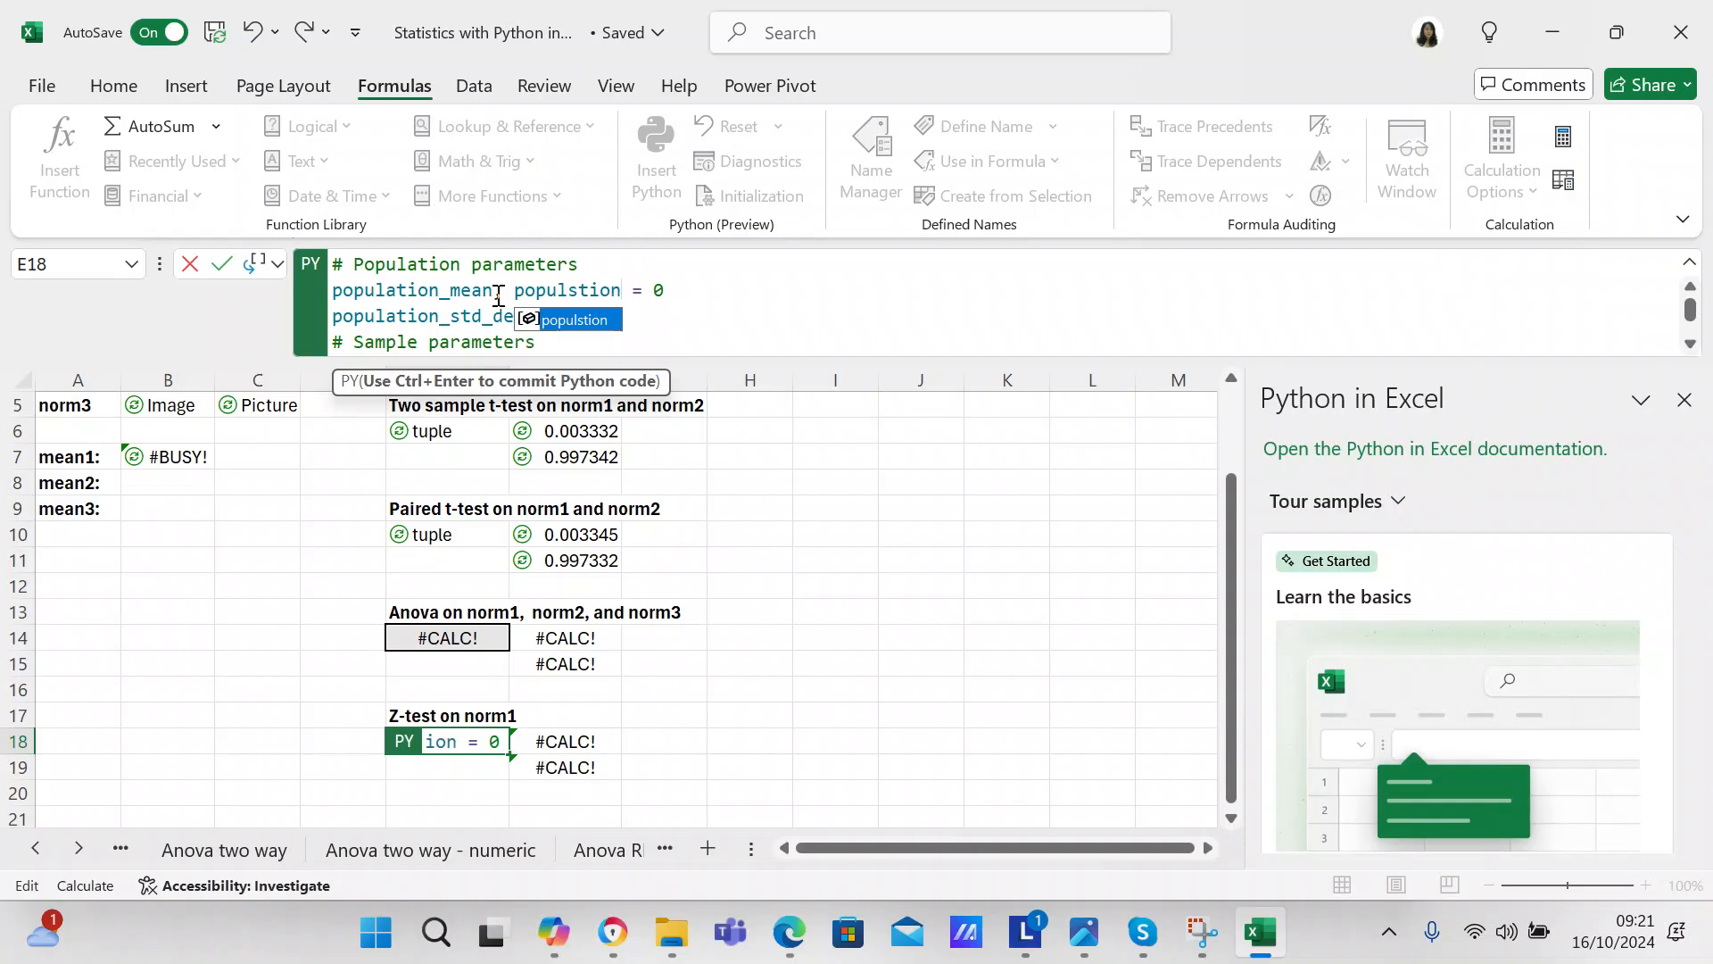
{"action": "type", "text": "_std_dev"}
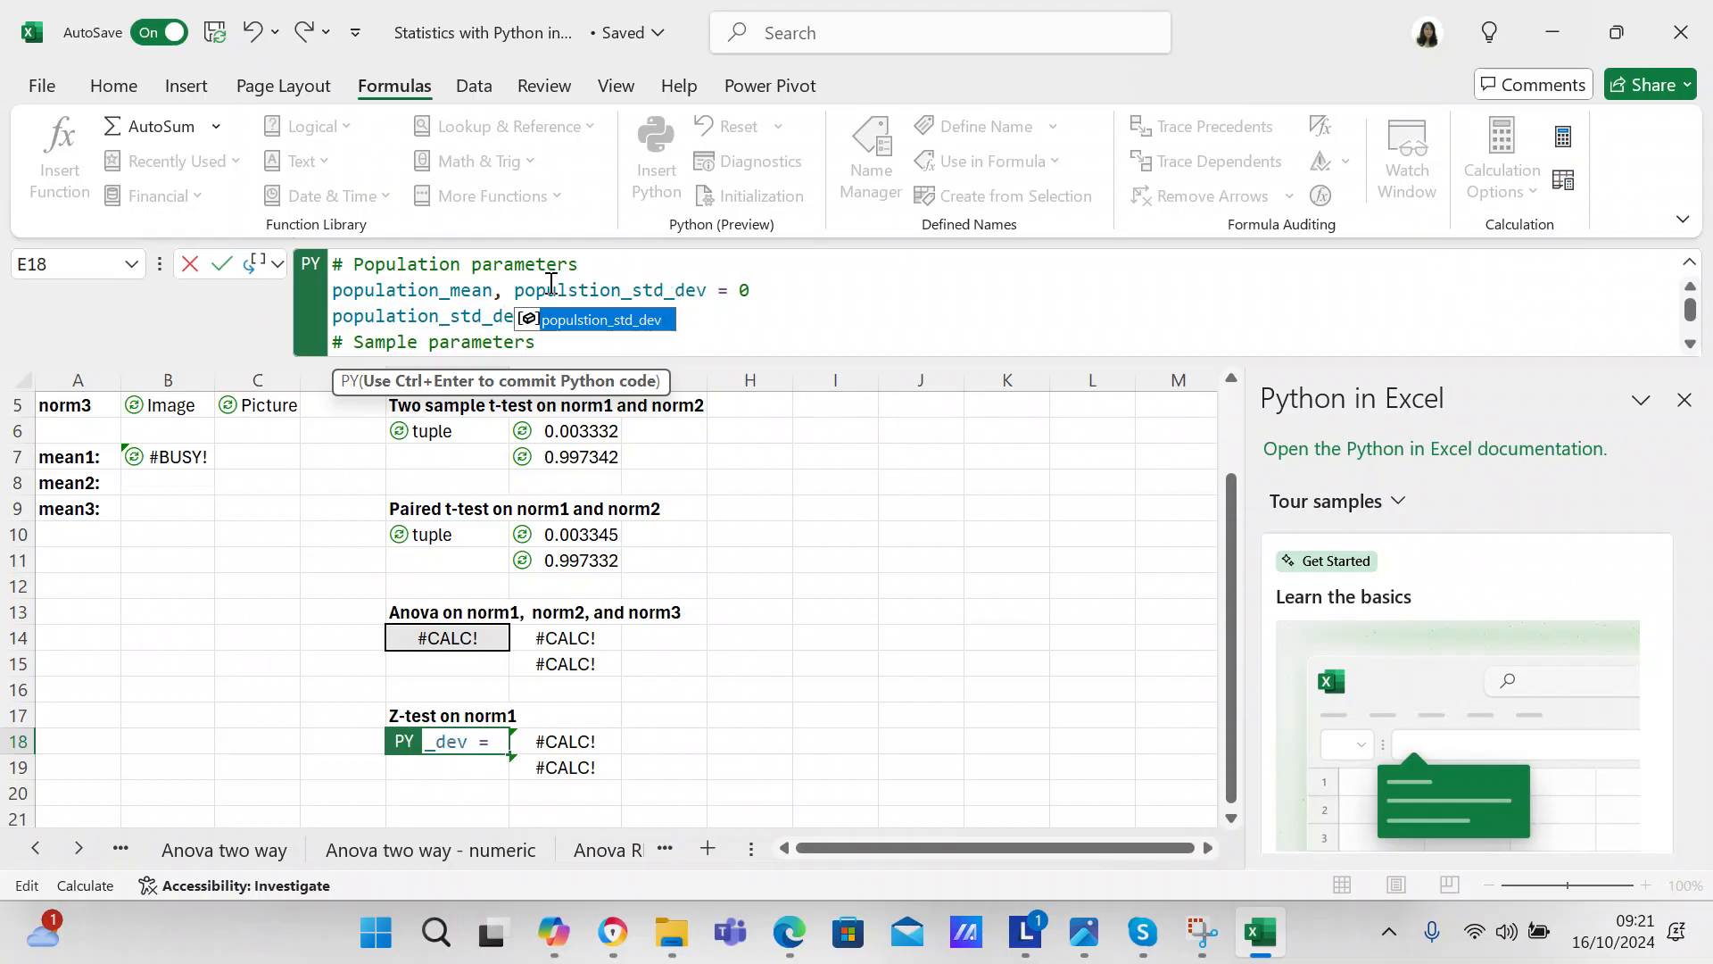
{"action": "left_click", "coordinate": [807, 286]}
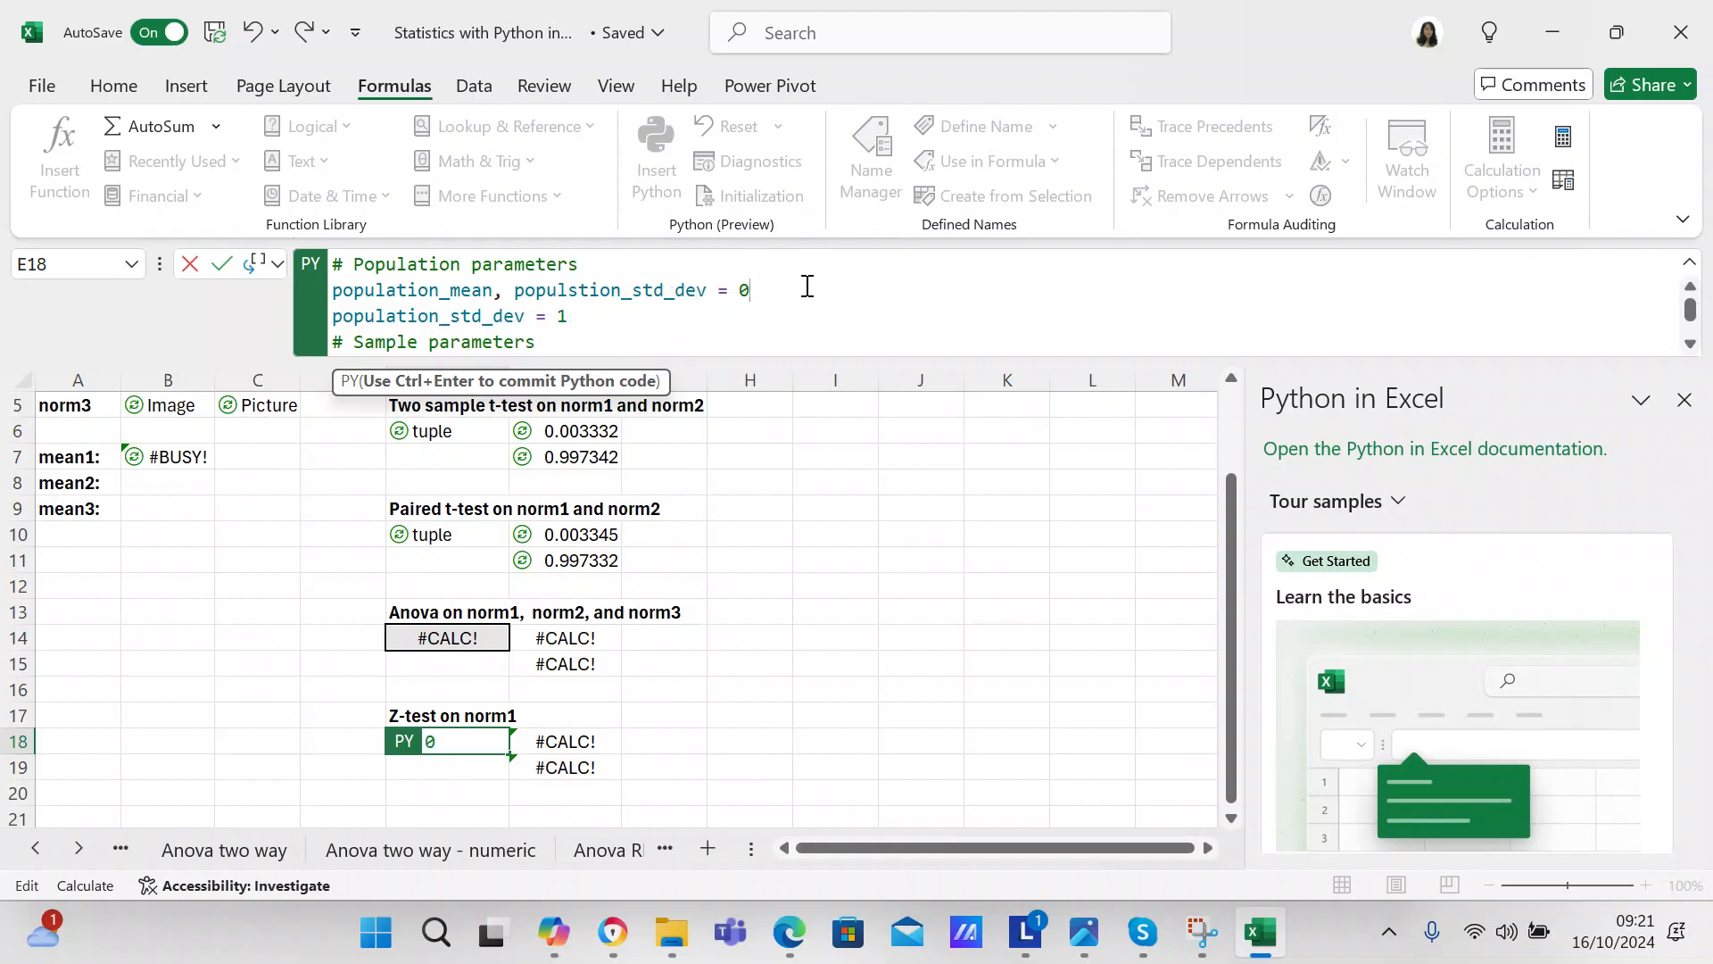
{"action": "type", "text": ",1"}
Delete the separate population_std_dev = 1 line from the z-test code in cell E18
{"action": "left_click", "coordinate": [731, 321]}
{"action": "key", "text": "BackSpace"}
{"action": "key", "text": "BackSpace"}
{"action": "key", "text": "BackSpace"}
{"action": "key", "text": "BackSpace"}
{"action": "key", "text": "BackSpace"}
{"action": "key", "text": "BackSpace"}
{"action": "key", "text": "BackSpace"}
{"action": "key", "text": "BackSpace"}
{"action": "key", "text": "BackSpace"}
{"action": "key", "text": "BackSpace"}
{"action": "key", "text": "BackSpace"}
{"action": "key", "text": "BackSpace"}
{"action": "key", "text": "BackSpace"}
{"action": "key", "text": "BackSpace"}
{"action": "key", "text": "BackSpace"}
{"action": "key", "text": "BackSpace"}
{"action": "key", "text": "BackSpace"}
{"action": "key", "text": "BackSpace"}
{"action": "key", "text": "BackSpace"}
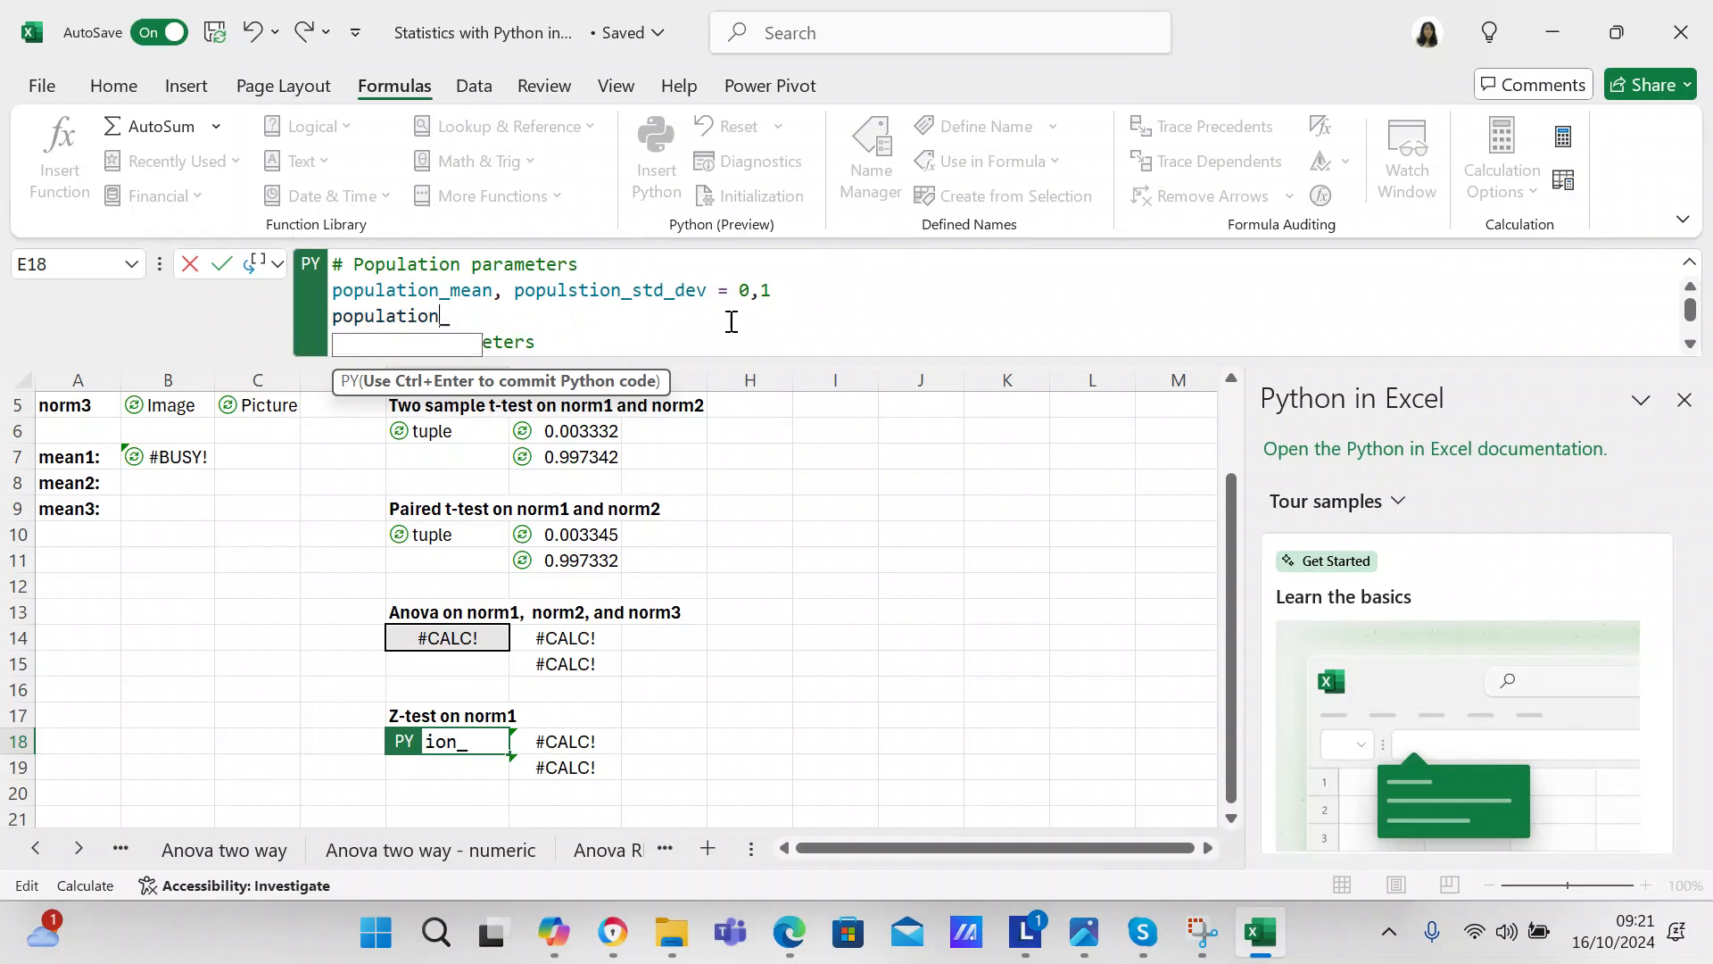
{"action": "key", "text": "BackSpace"}
{"action": "key", "text": "BackSpace"}
{"action": "key", "text": "BackSpace"}
{"action": "key", "text": "BackSpace"}
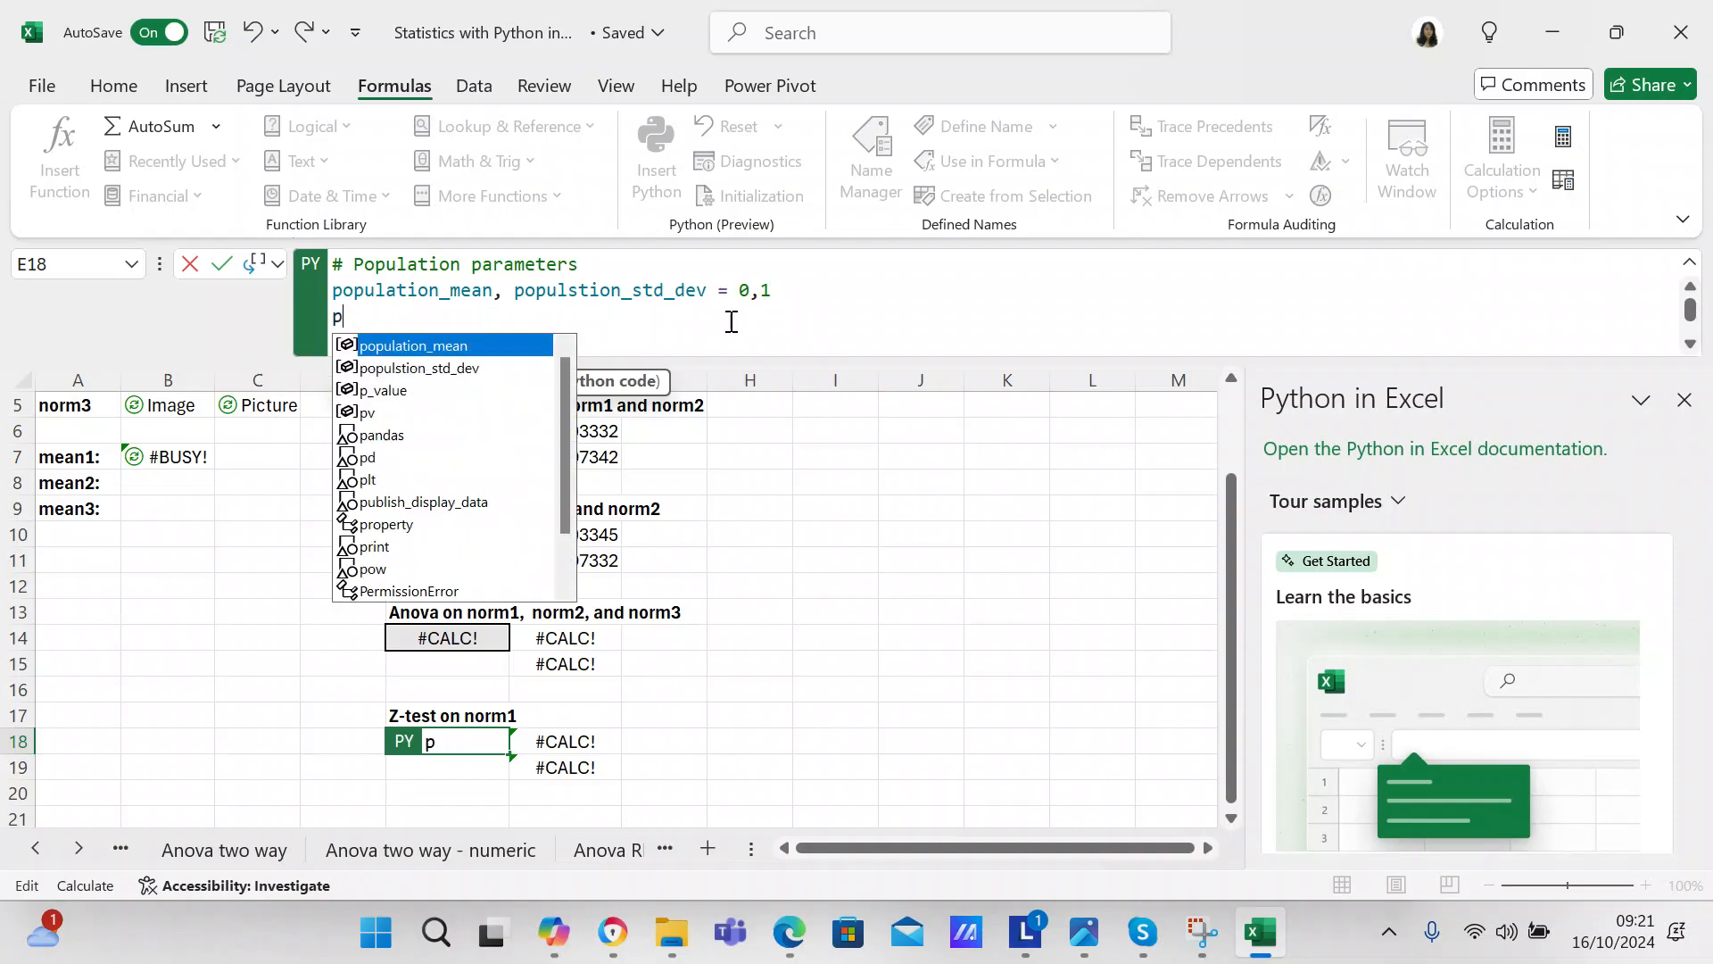
Review the sample, z-score and p-value lines of the z-test code in cell E18, and commit the edited code
{"action": "scroll", "coordinate": [973, 348], "scroll_direction": "down", "scroll_amount": 3}
{"action": "left_click", "coordinate": [971, 342]}
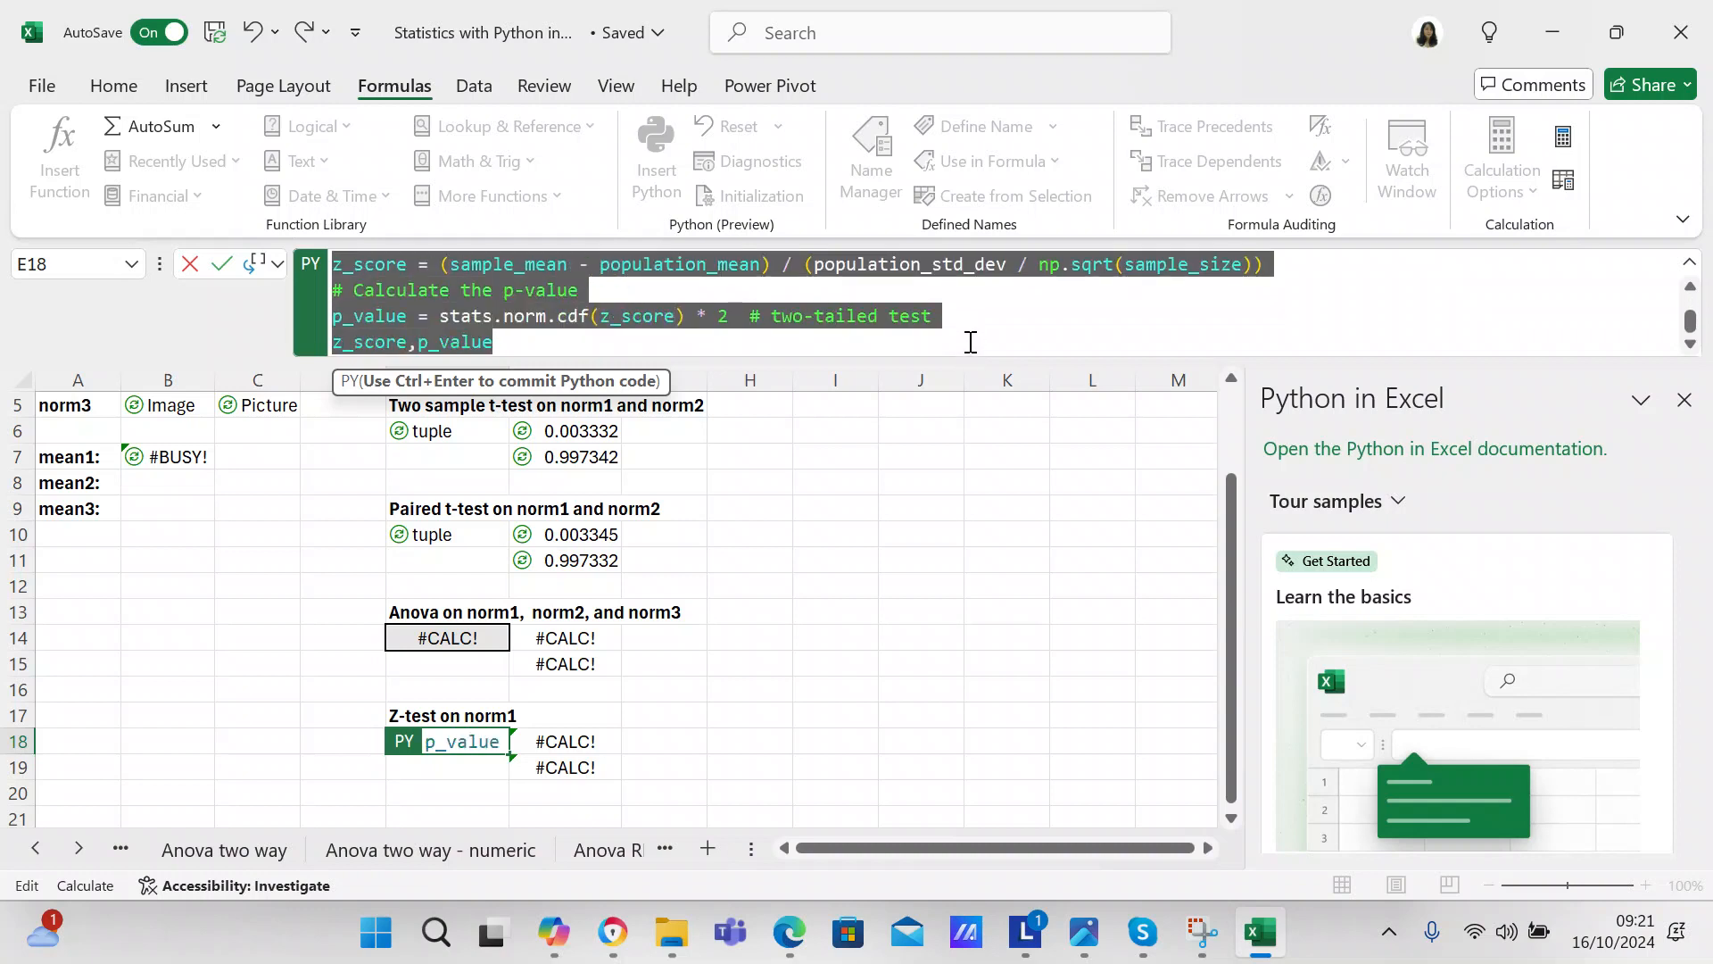
{"action": "left_click", "coordinate": [1690, 286]}
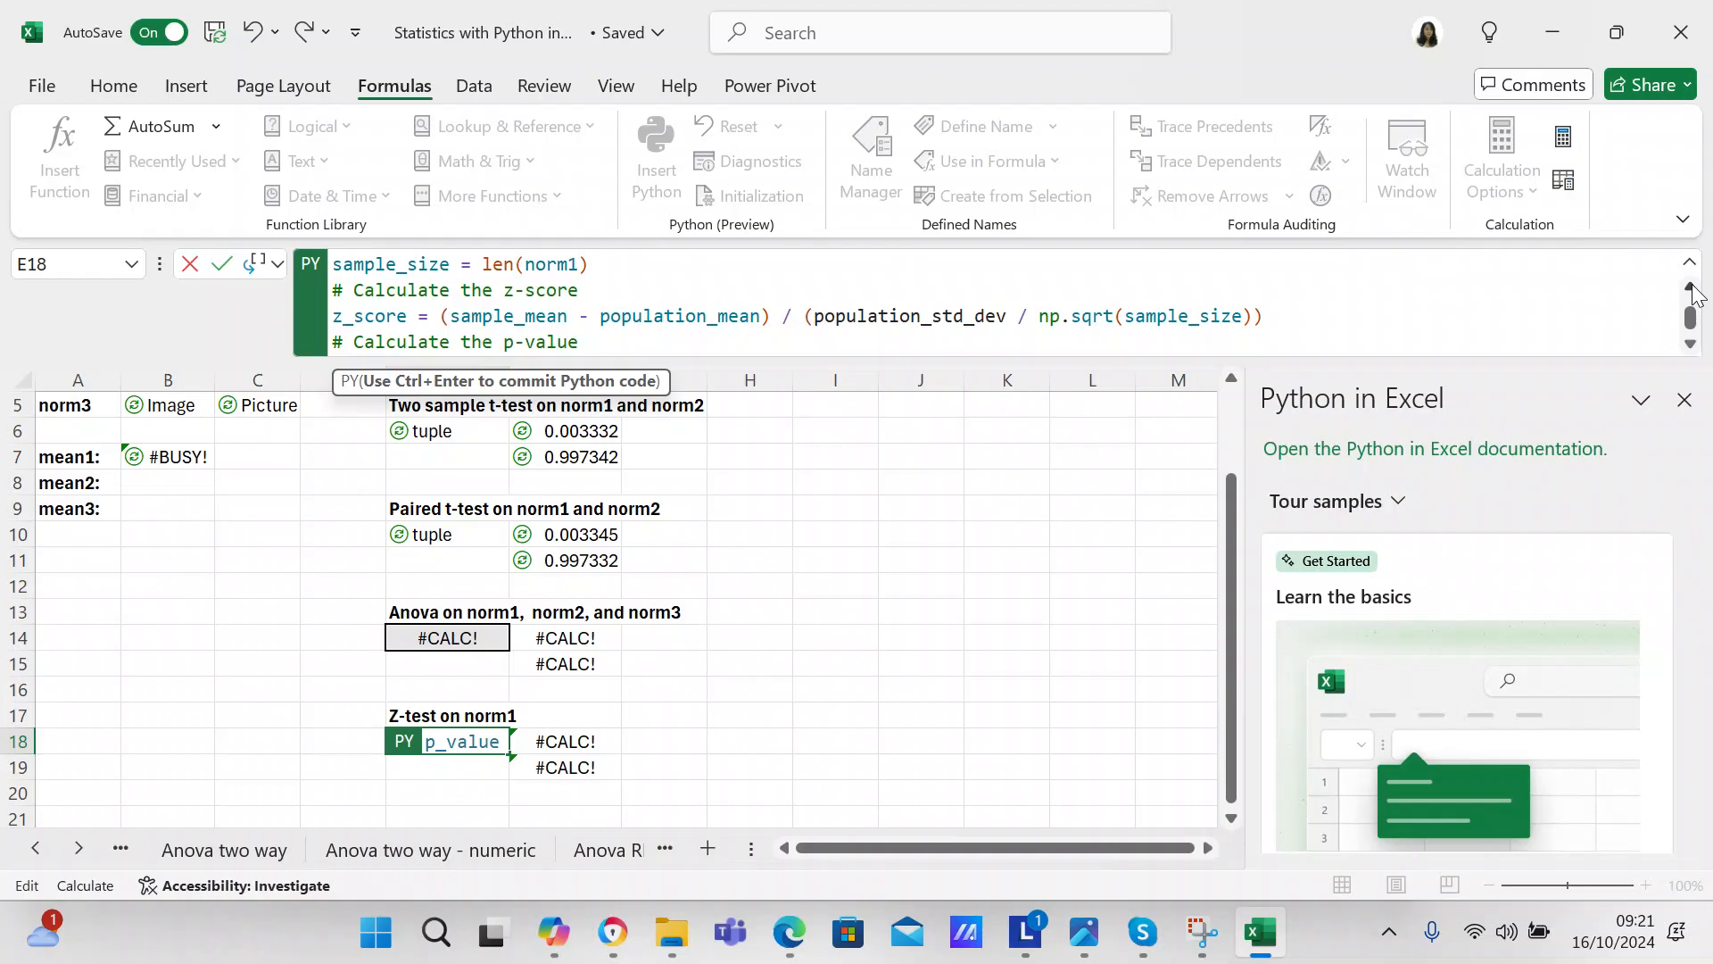
{"action": "left_click", "coordinate": [1690, 287]}
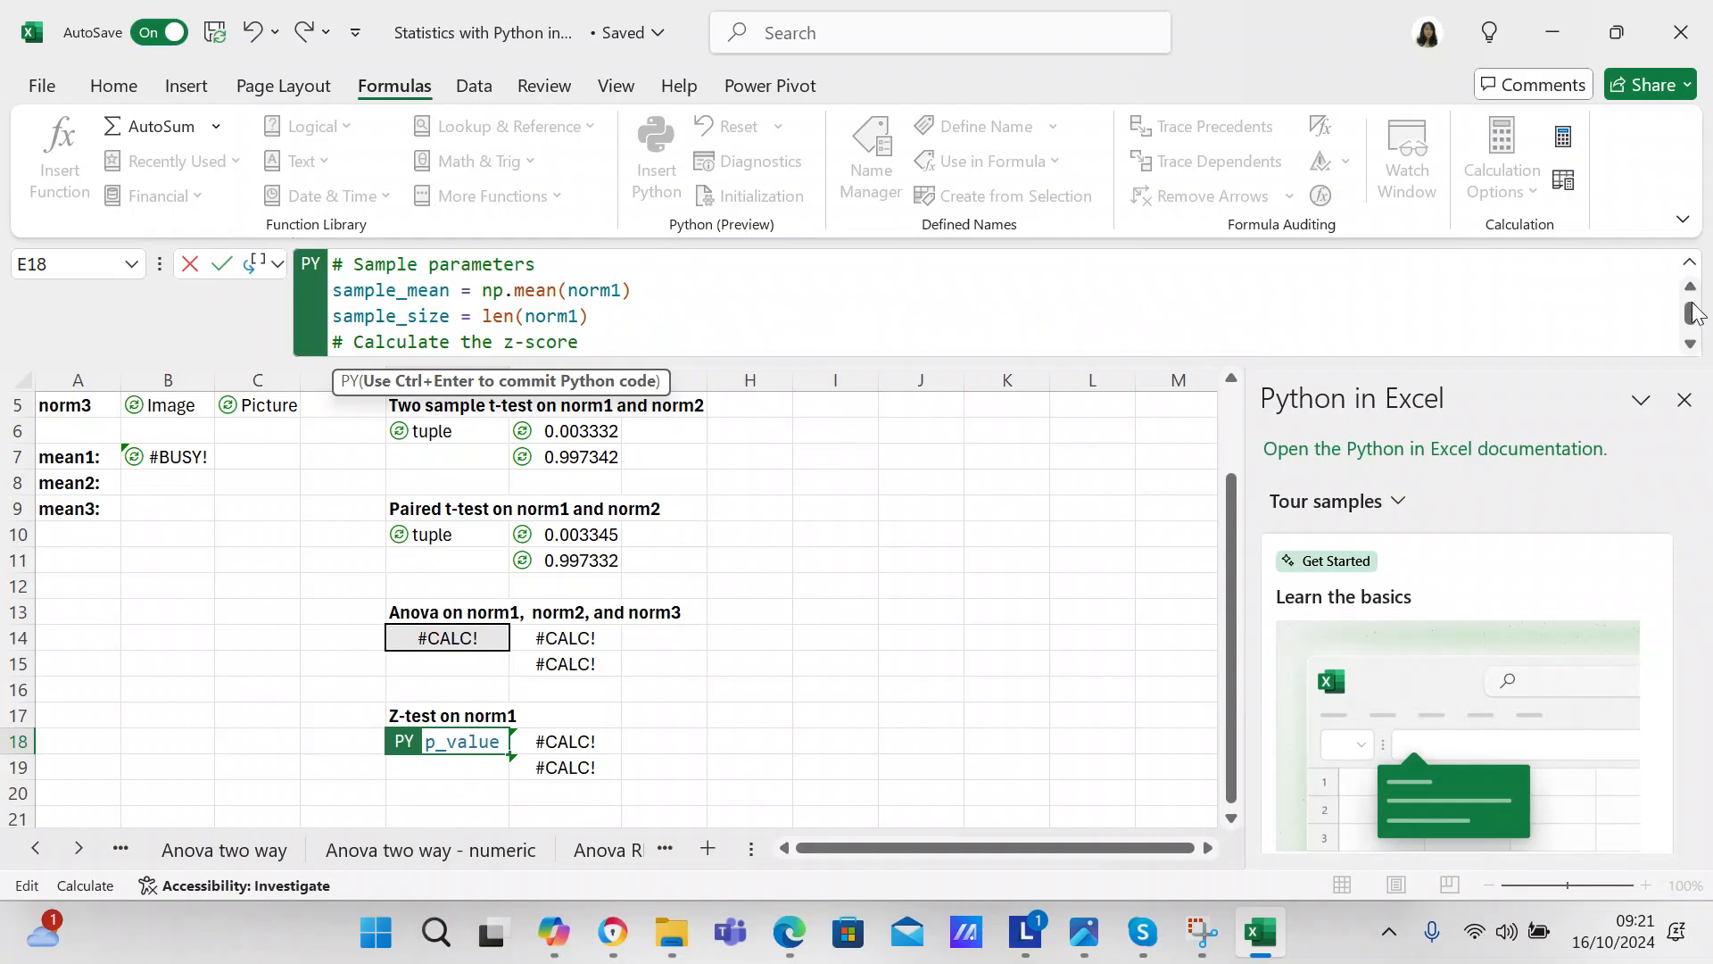
{"action": "left_click", "coordinate": [1690, 343]}
{"action": "left_click", "coordinate": [1690, 343]}
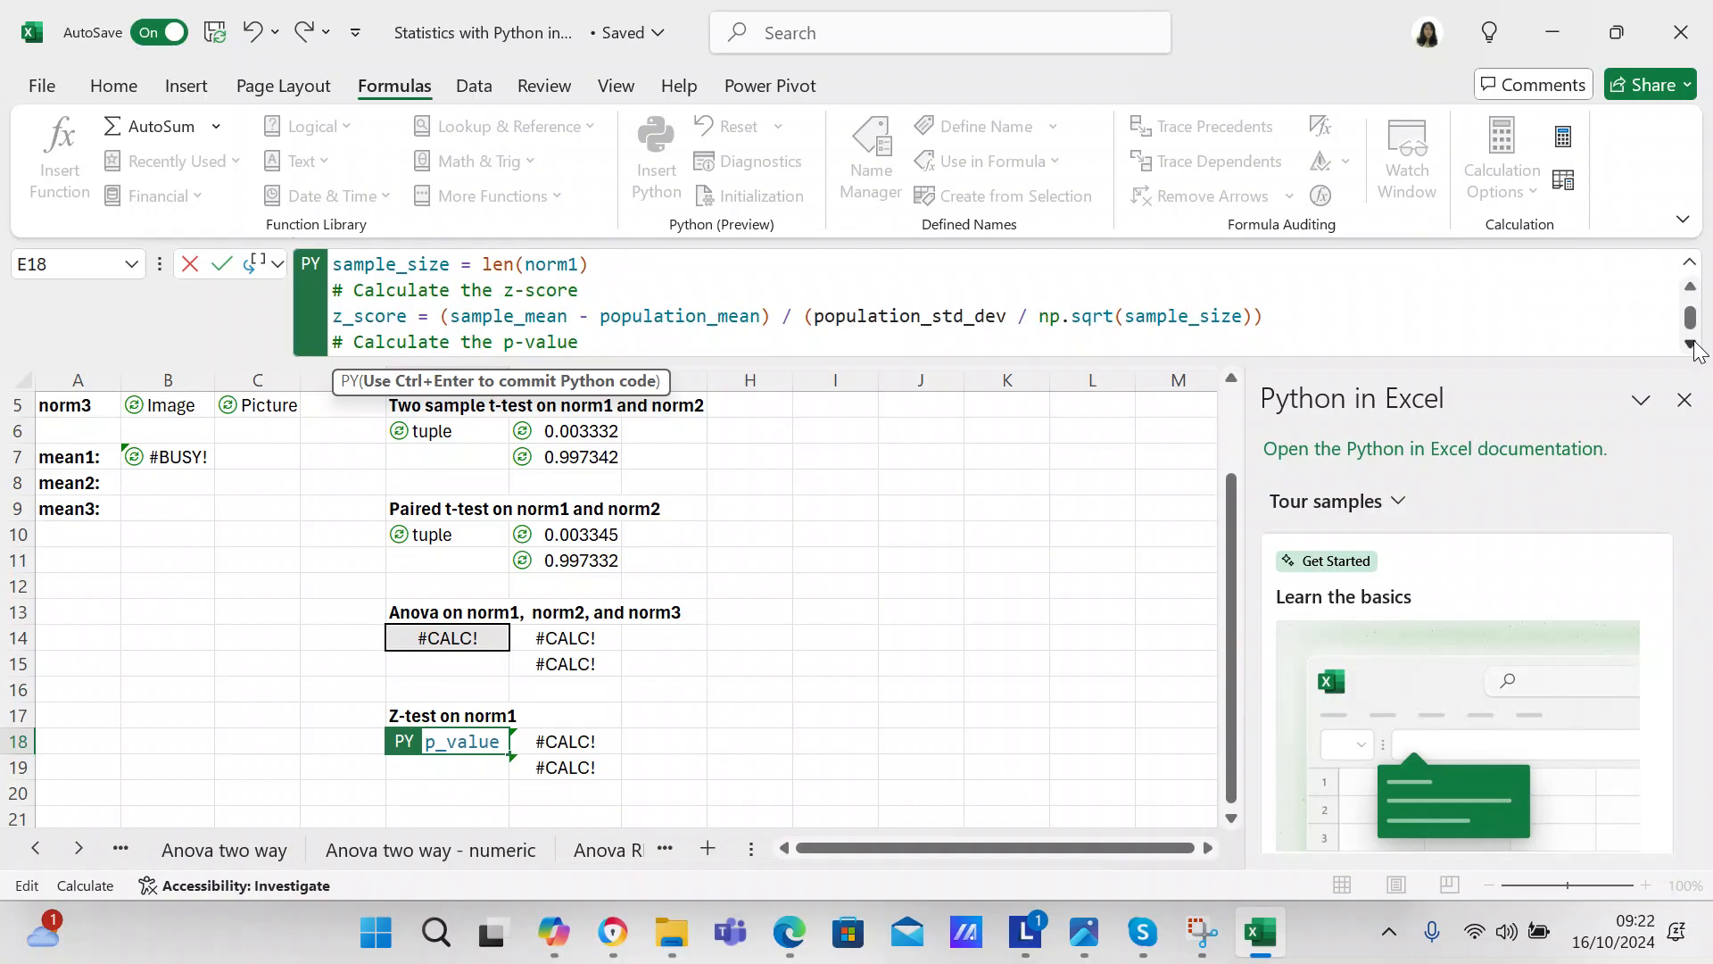
{"action": "left_click", "coordinate": [1690, 344]}
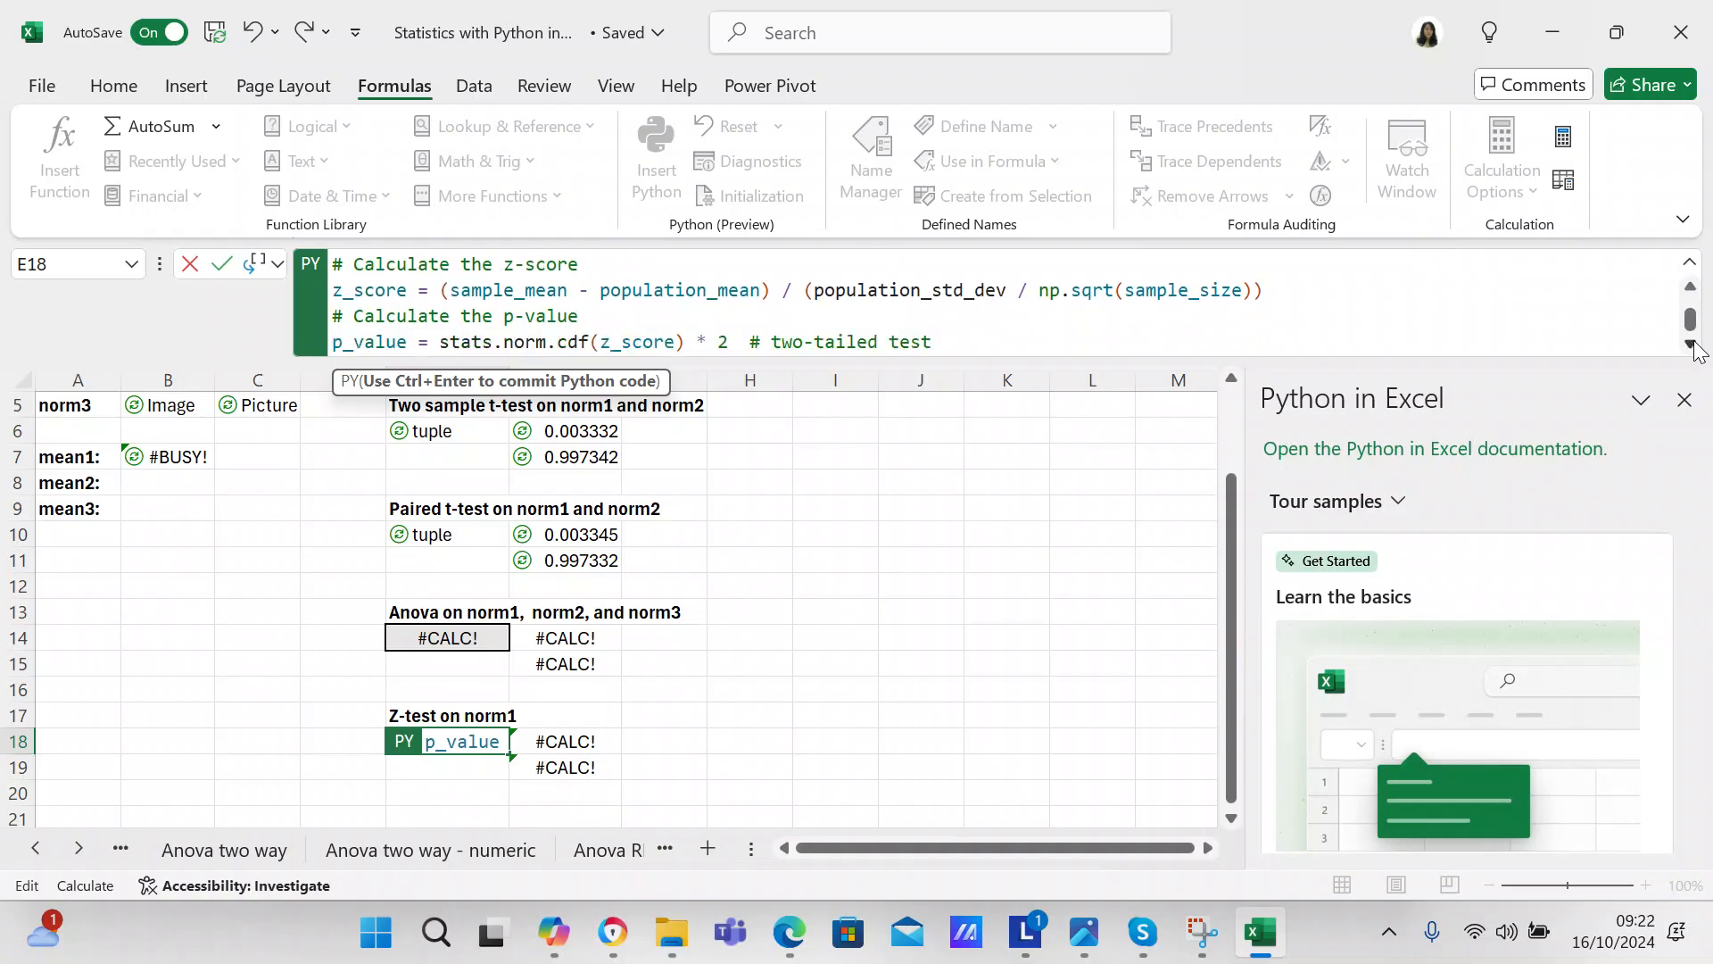
{"action": "left_click", "coordinate": [1690, 345]}
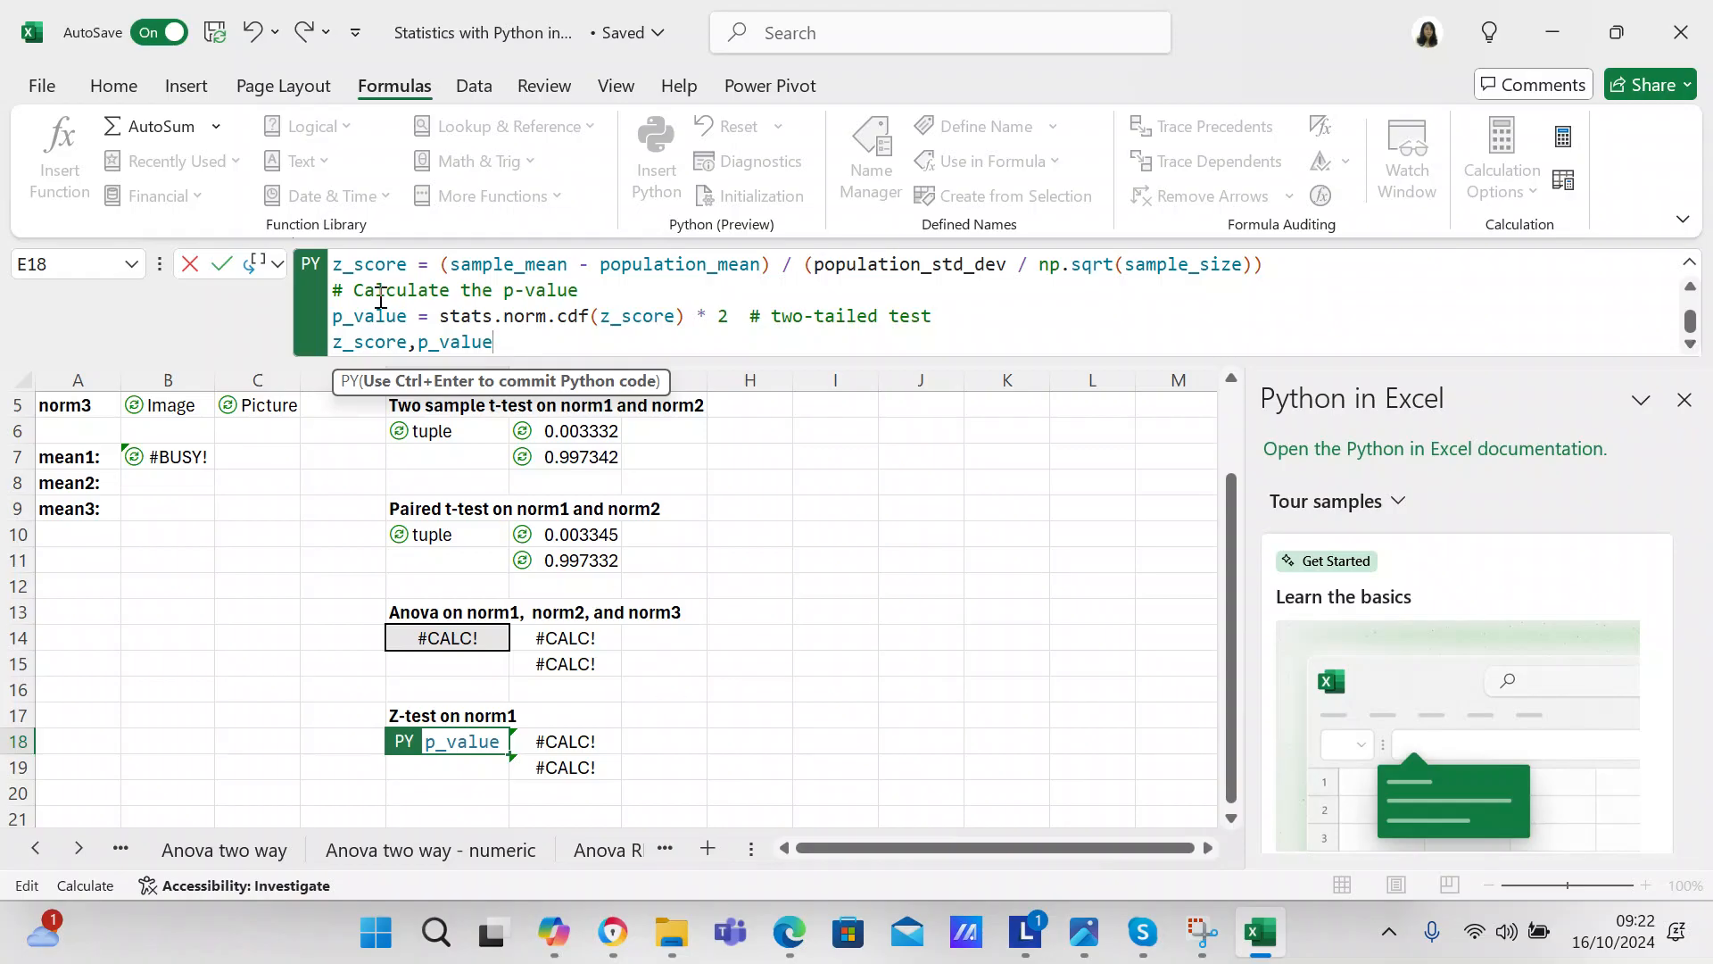
{"action": "left_click", "coordinate": [221, 265]}
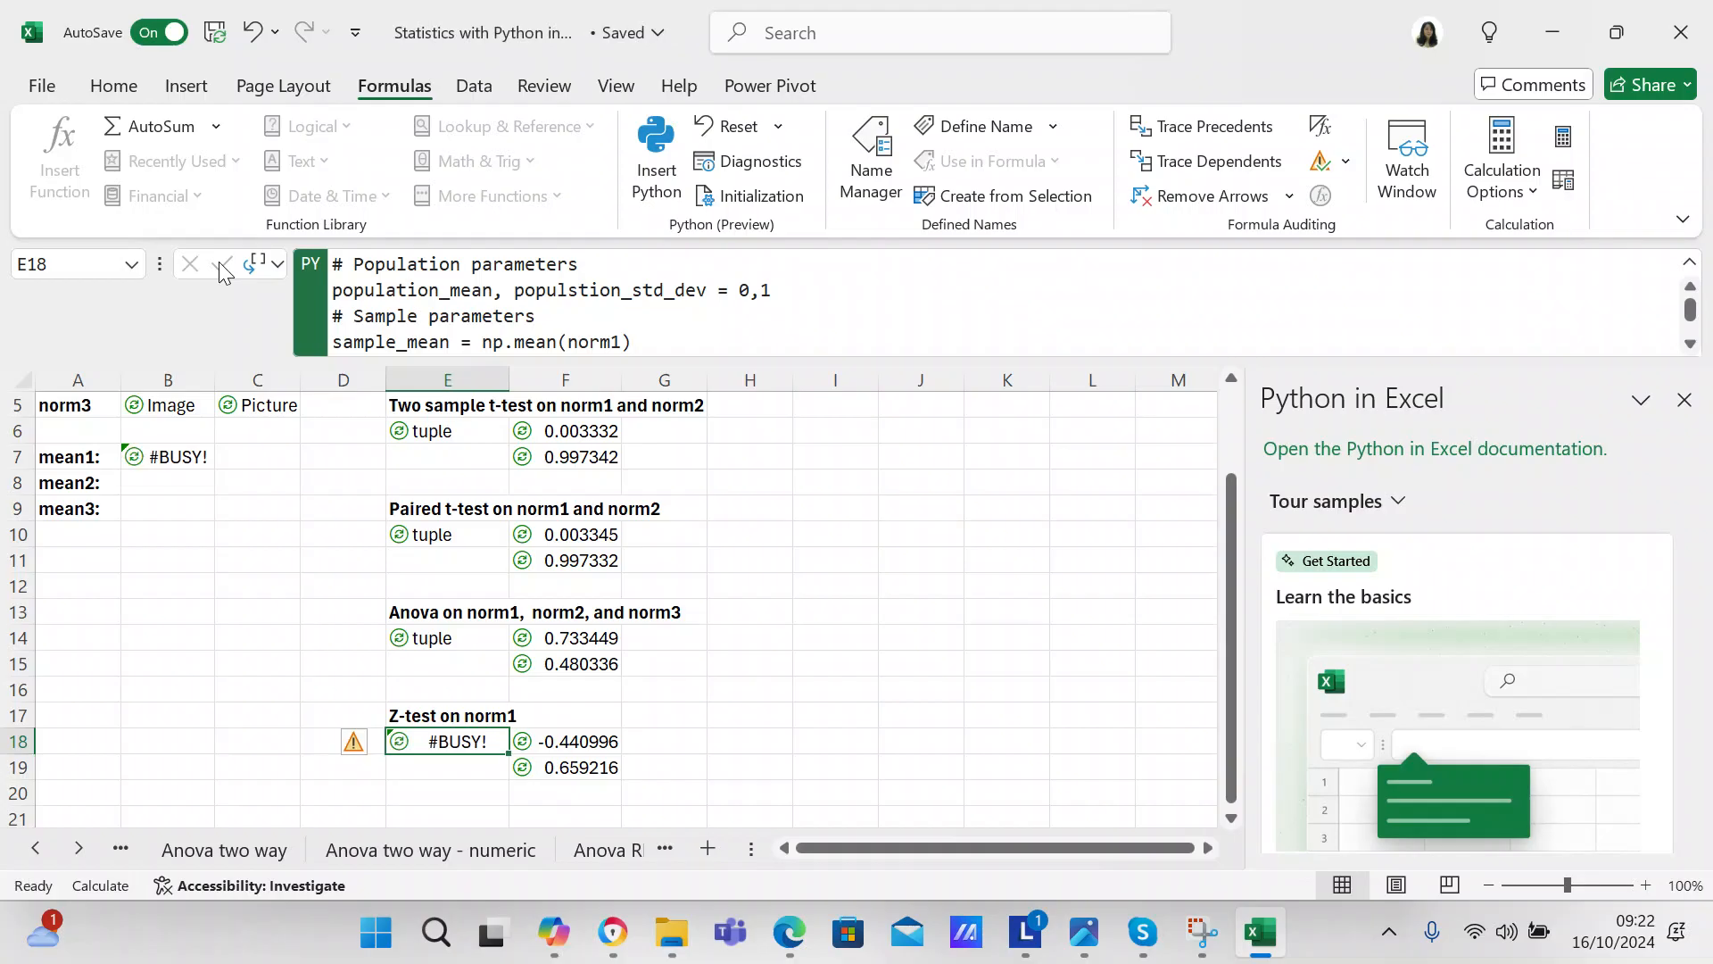
Copy the whole Python code mean1=norm1.mean() from cell B7 and recommit the cell
{"action": "left_click", "coordinate": [193, 453]}
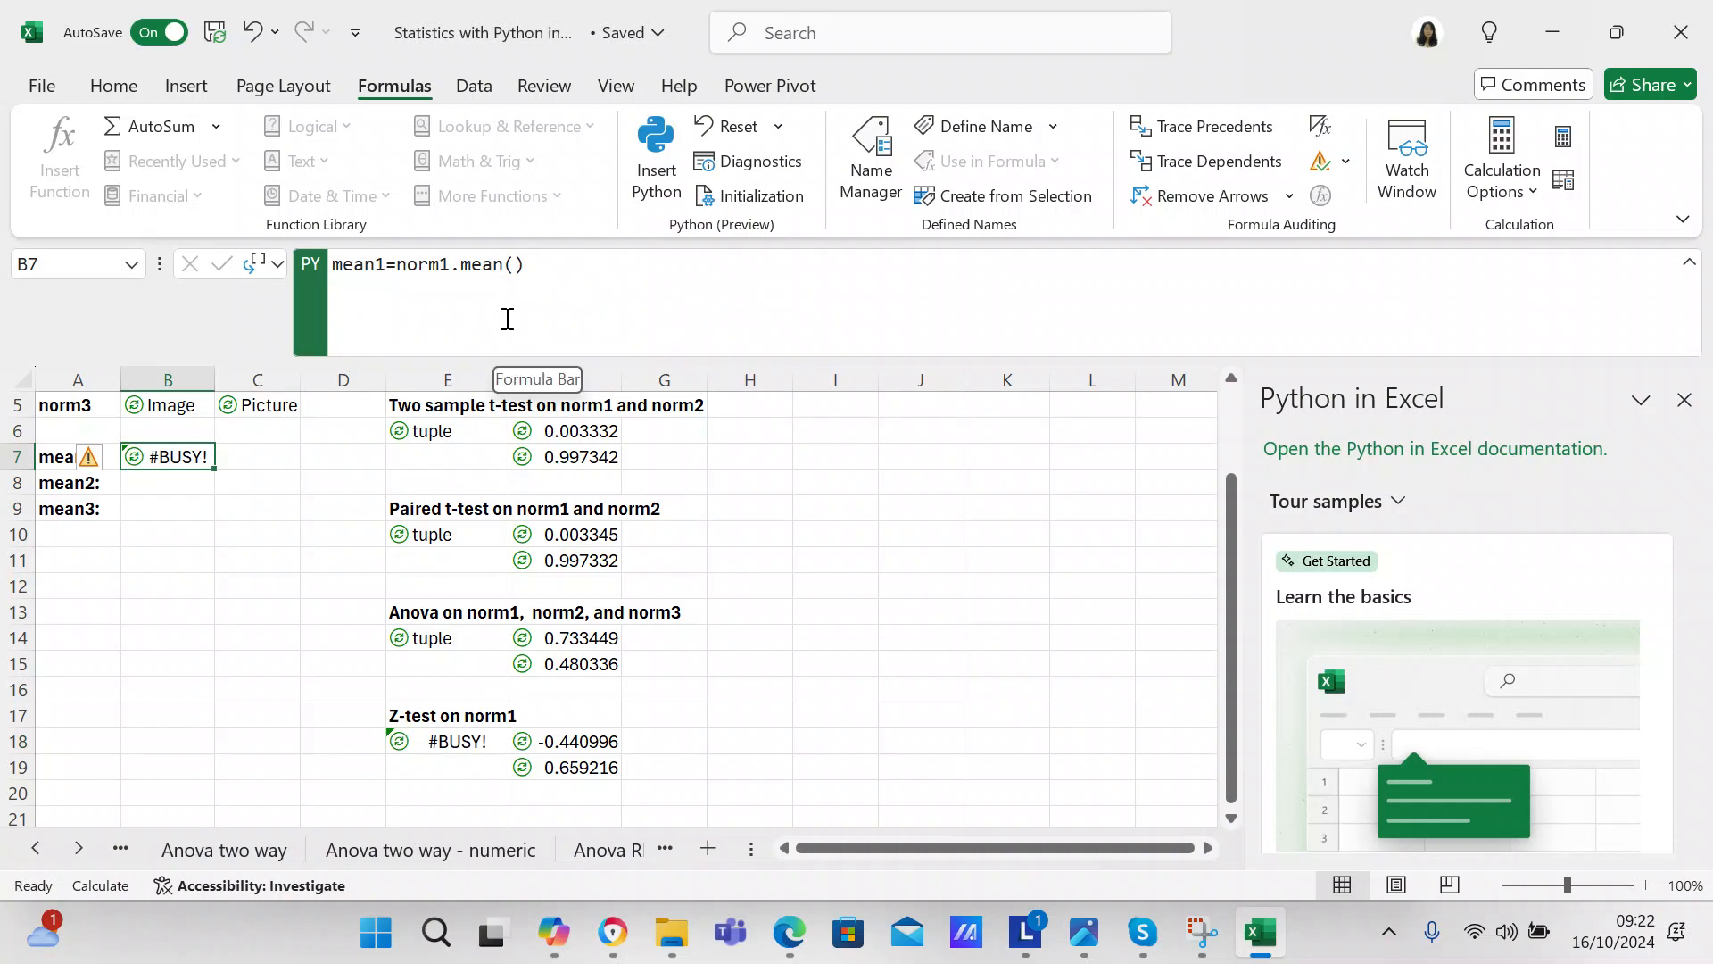
{"action": "left_click", "coordinate": [528, 267]}
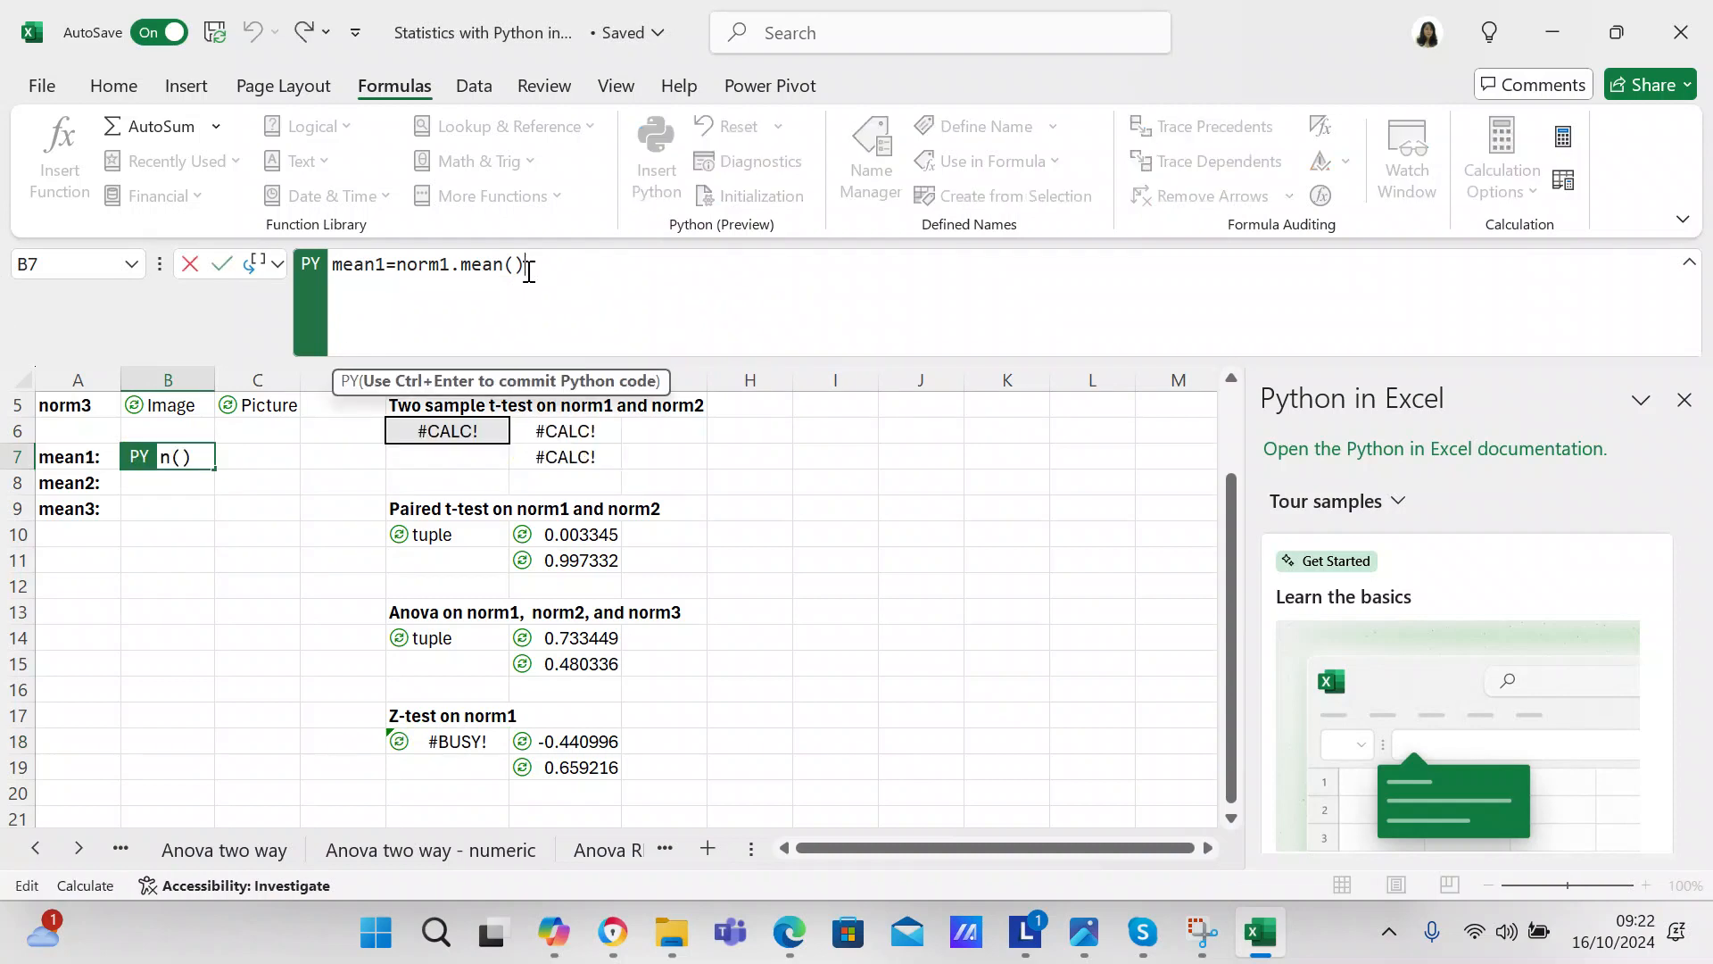
{"action": "key", "text": "shift+Left"}
{"action": "key", "text": "shift+Left"}
{"action": "key", "text": "shift+Left"}
{"action": "key", "text": "shift+Left"}
{"action": "key", "text": "shift+Left"}
{"action": "key", "text": "shift+Left"}
{"action": "key", "text": "shift+Left"}
{"action": "key", "text": "shift+Left"}
{"action": "key", "text": "shift+Left"}
{"action": "key", "text": "shift+Left"}
{"action": "key", "text": "shift+Left"}
{"action": "key", "text": "shift+Left"}
{"action": "key", "text": "shift+Left"}
{"action": "key", "text": "shift+Left"}
{"action": "key", "text": "shift+Left"}
{"action": "key", "text": "shift+Left"}
{"action": "key", "text": "shift+Left"}
{"action": "key", "text": "shift+Left"}
{"action": "key", "text": "ctrl+c"}
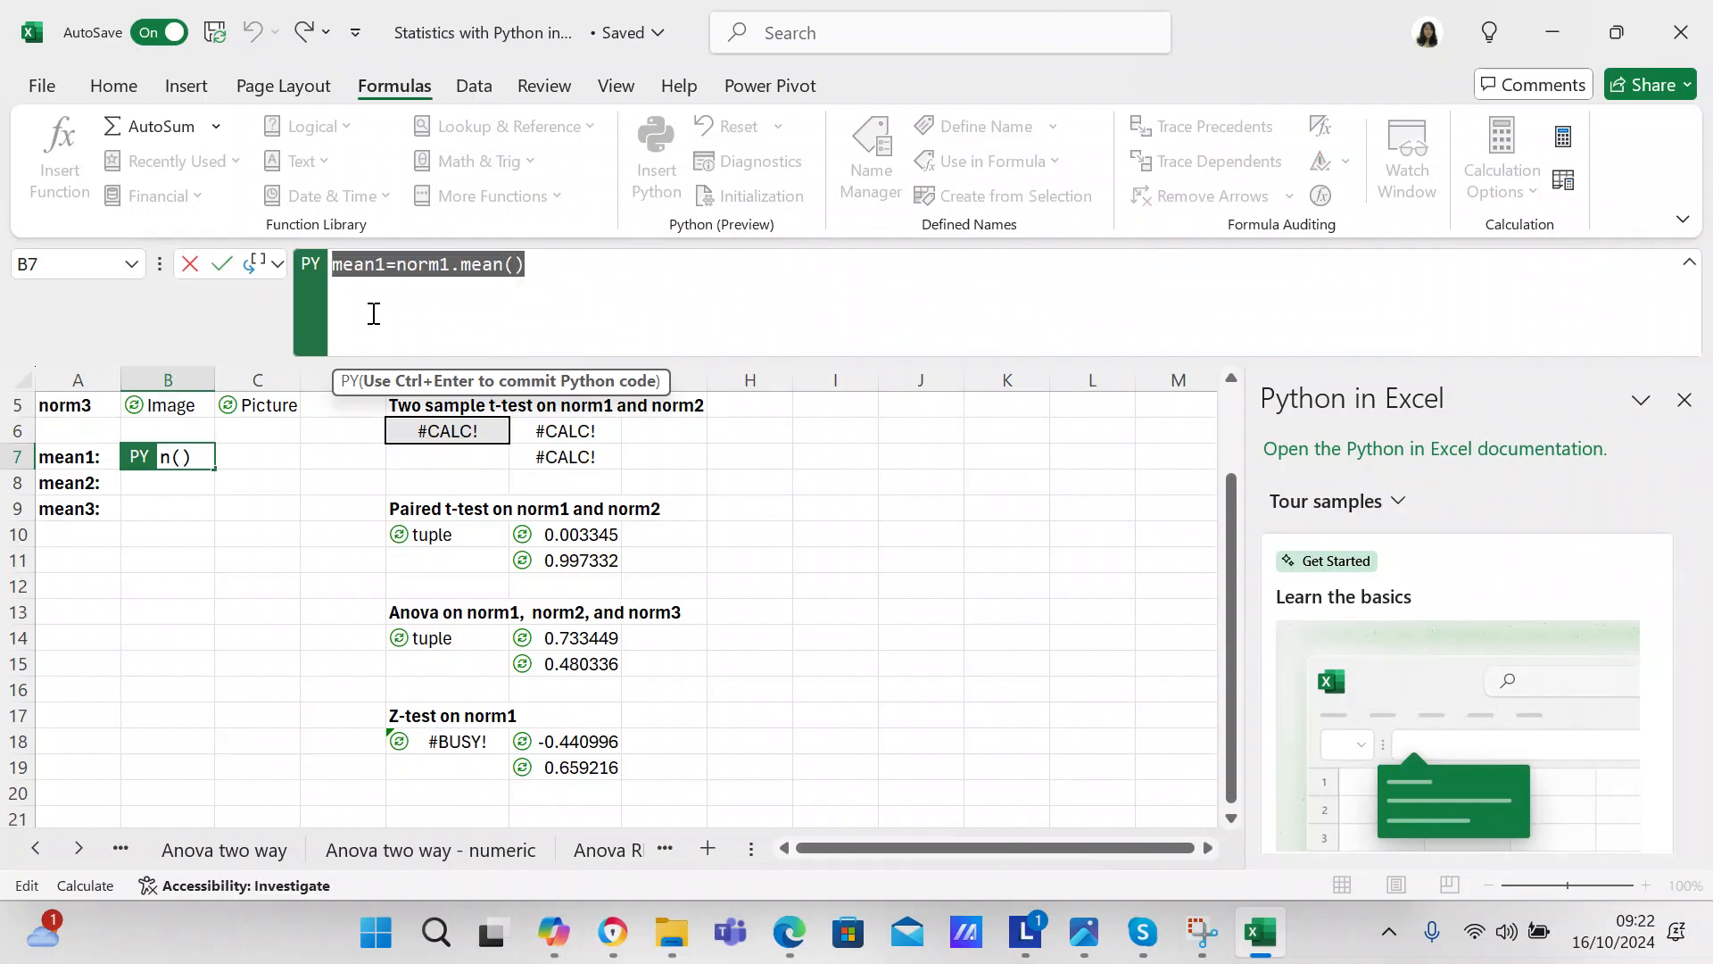
{"action": "key", "text": "ctrl+Return"}
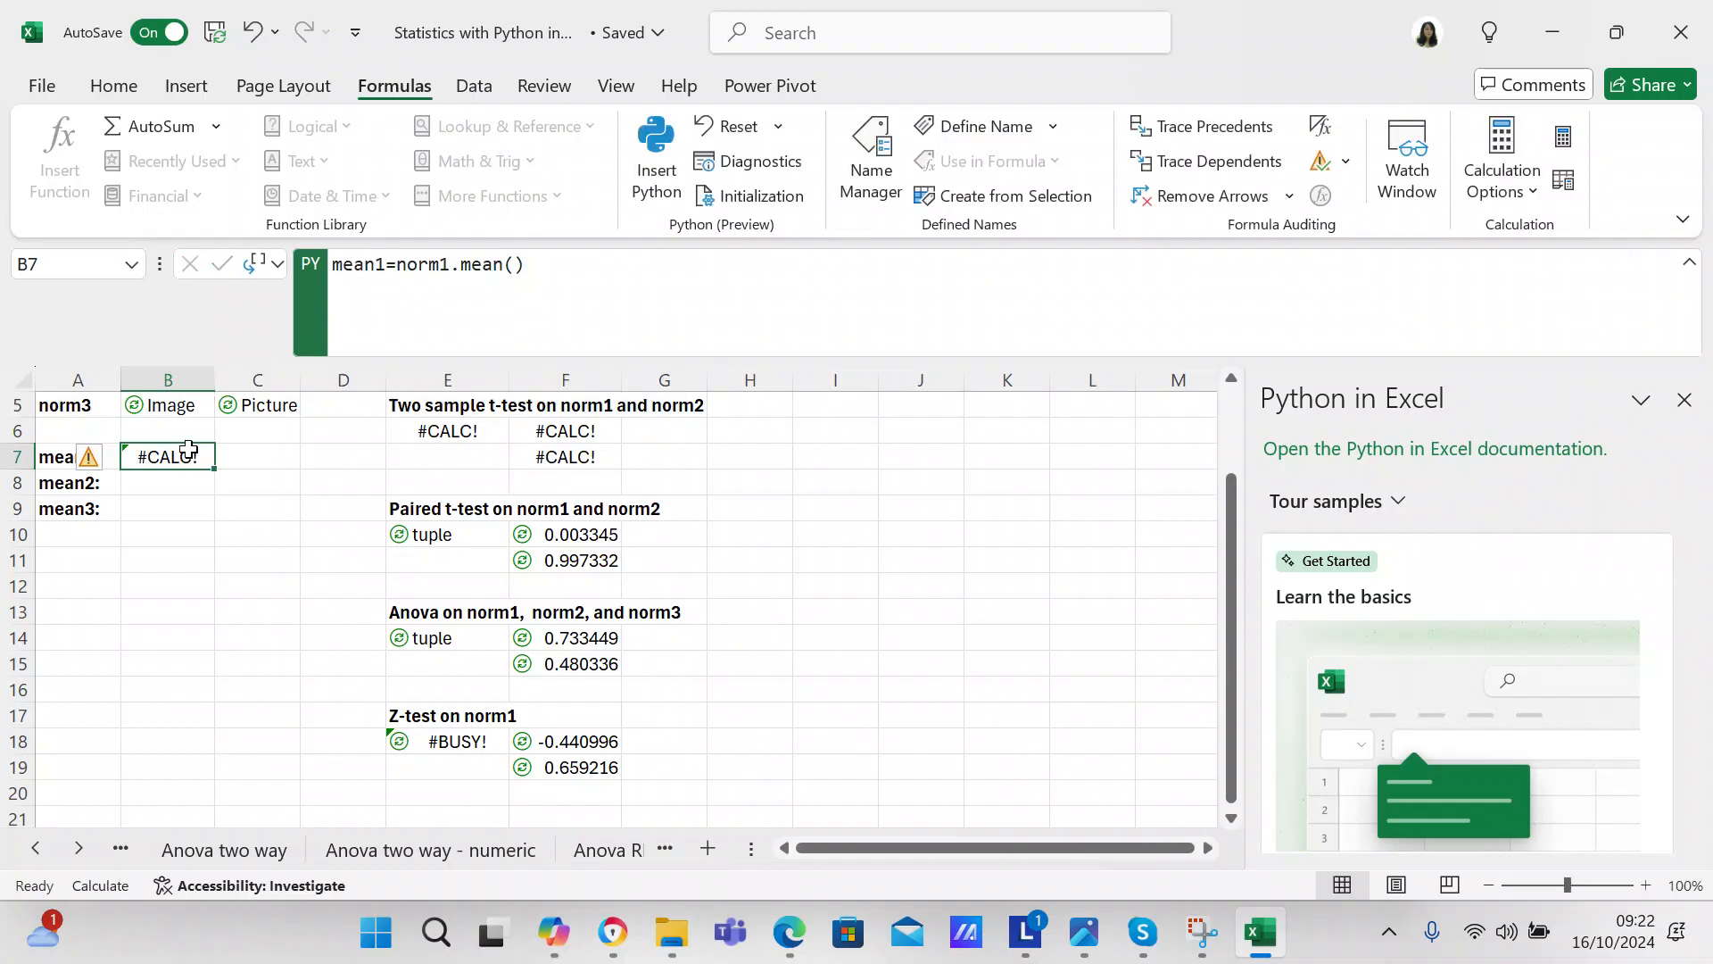
Insert a Python formula in cell B8 from the copied code, change it to mean2=norm2.mean(), and commit it
{"action": "left_click", "coordinate": [184, 473]}
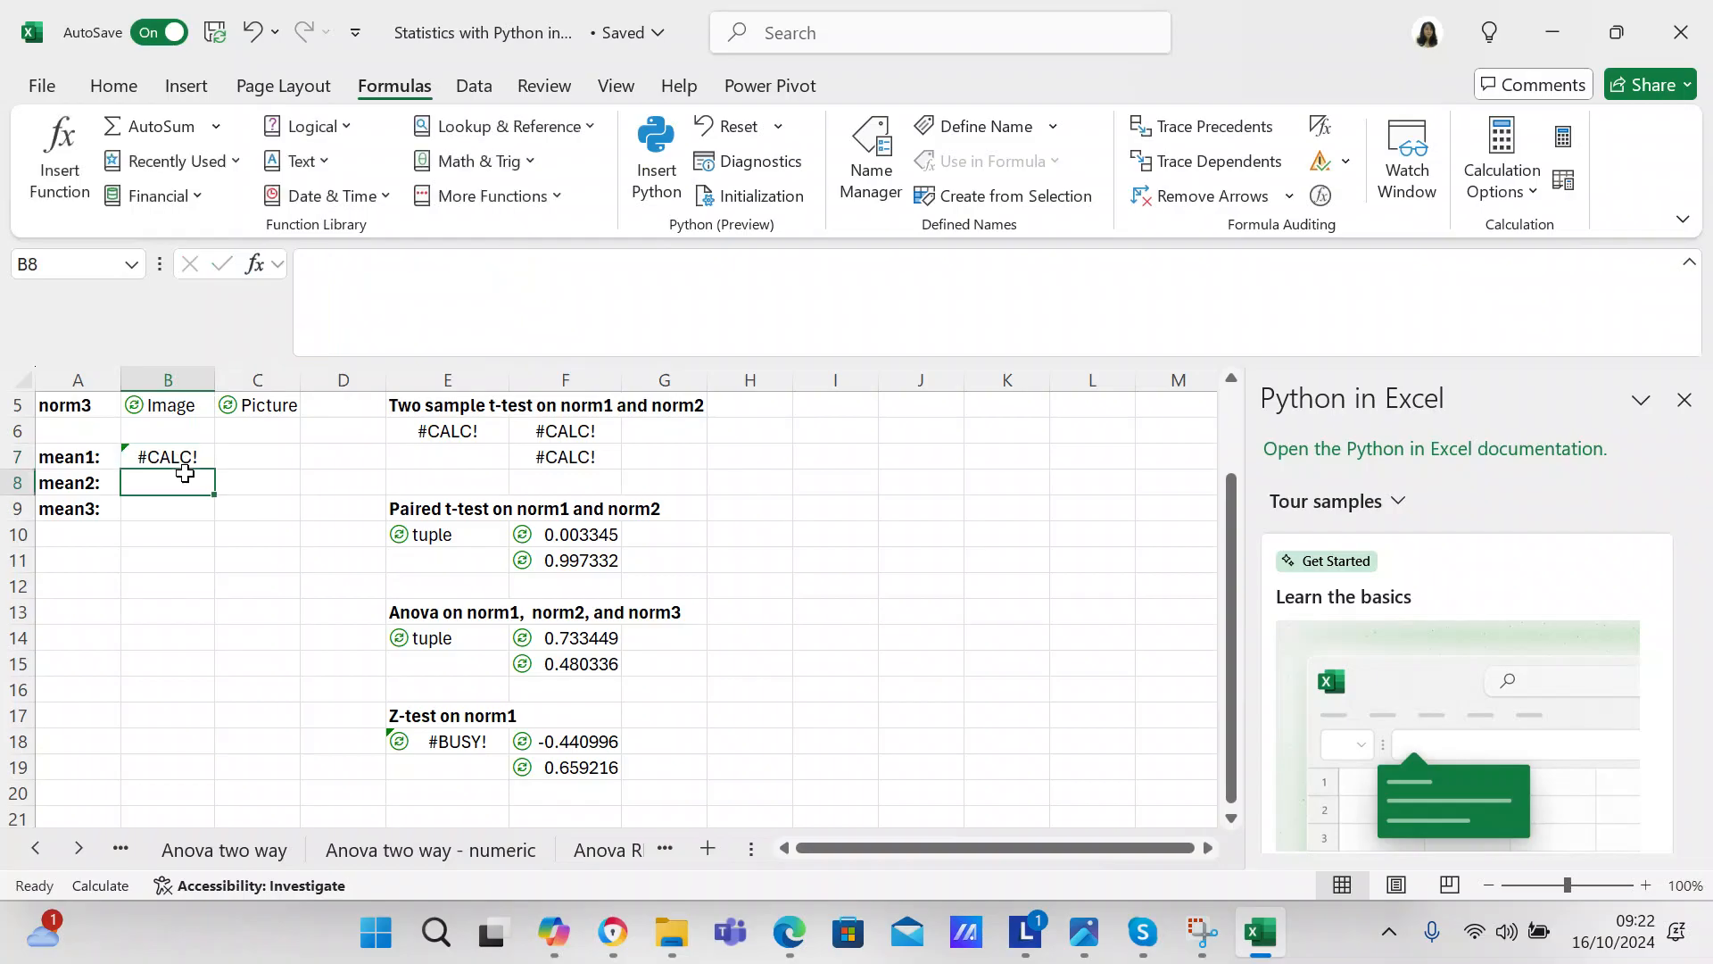
{"action": "left_click", "coordinate": [660, 138]}
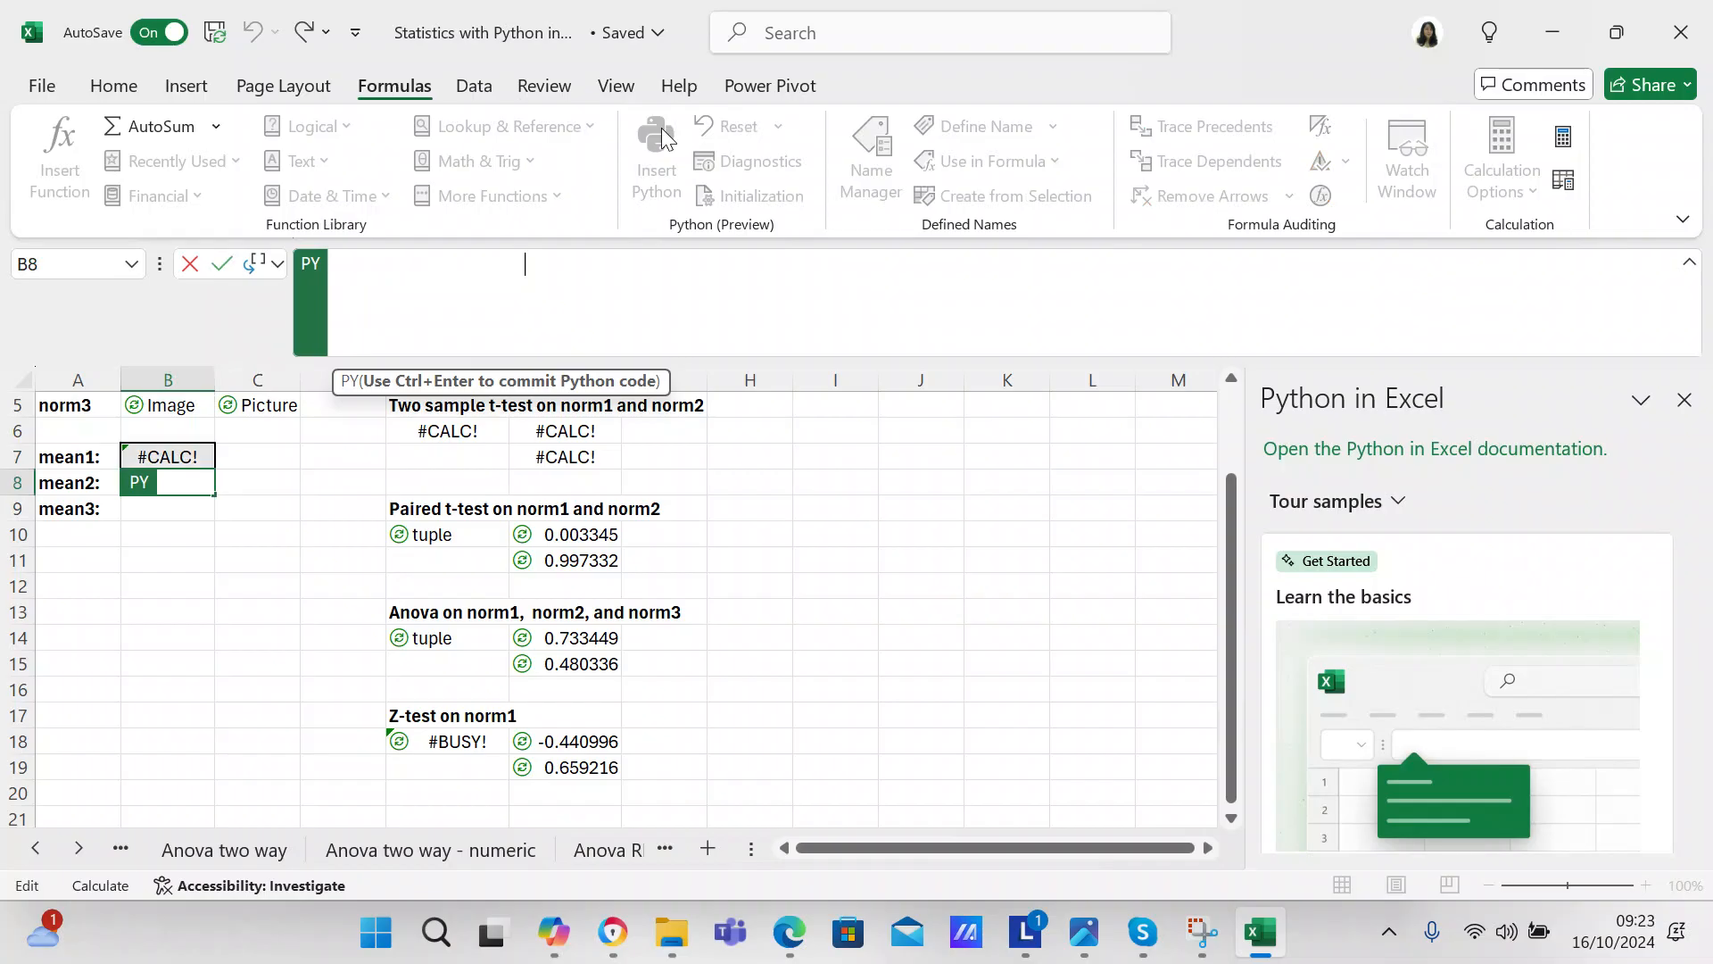
{"action": "key", "text": "ctrl+v"}
{"action": "left_click", "coordinate": [389, 256]}
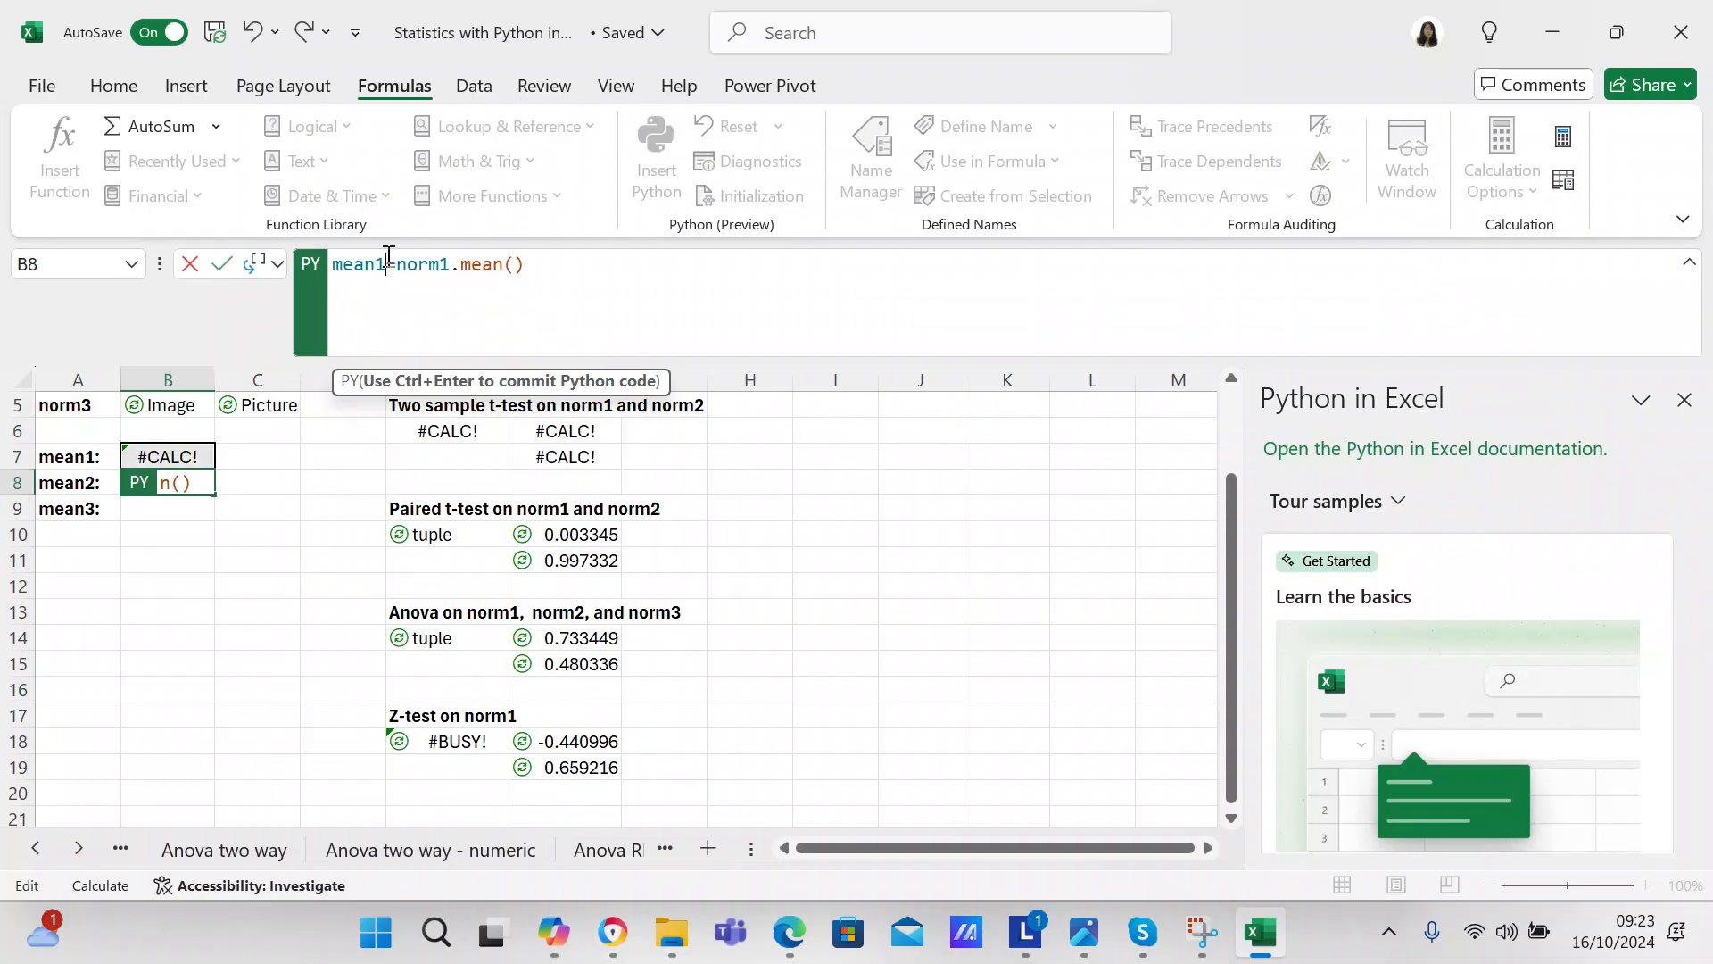
{"action": "key", "text": "BackSpace"}
{"action": "type", "text": "2"}
{"action": "left_click", "coordinate": [451, 269]}
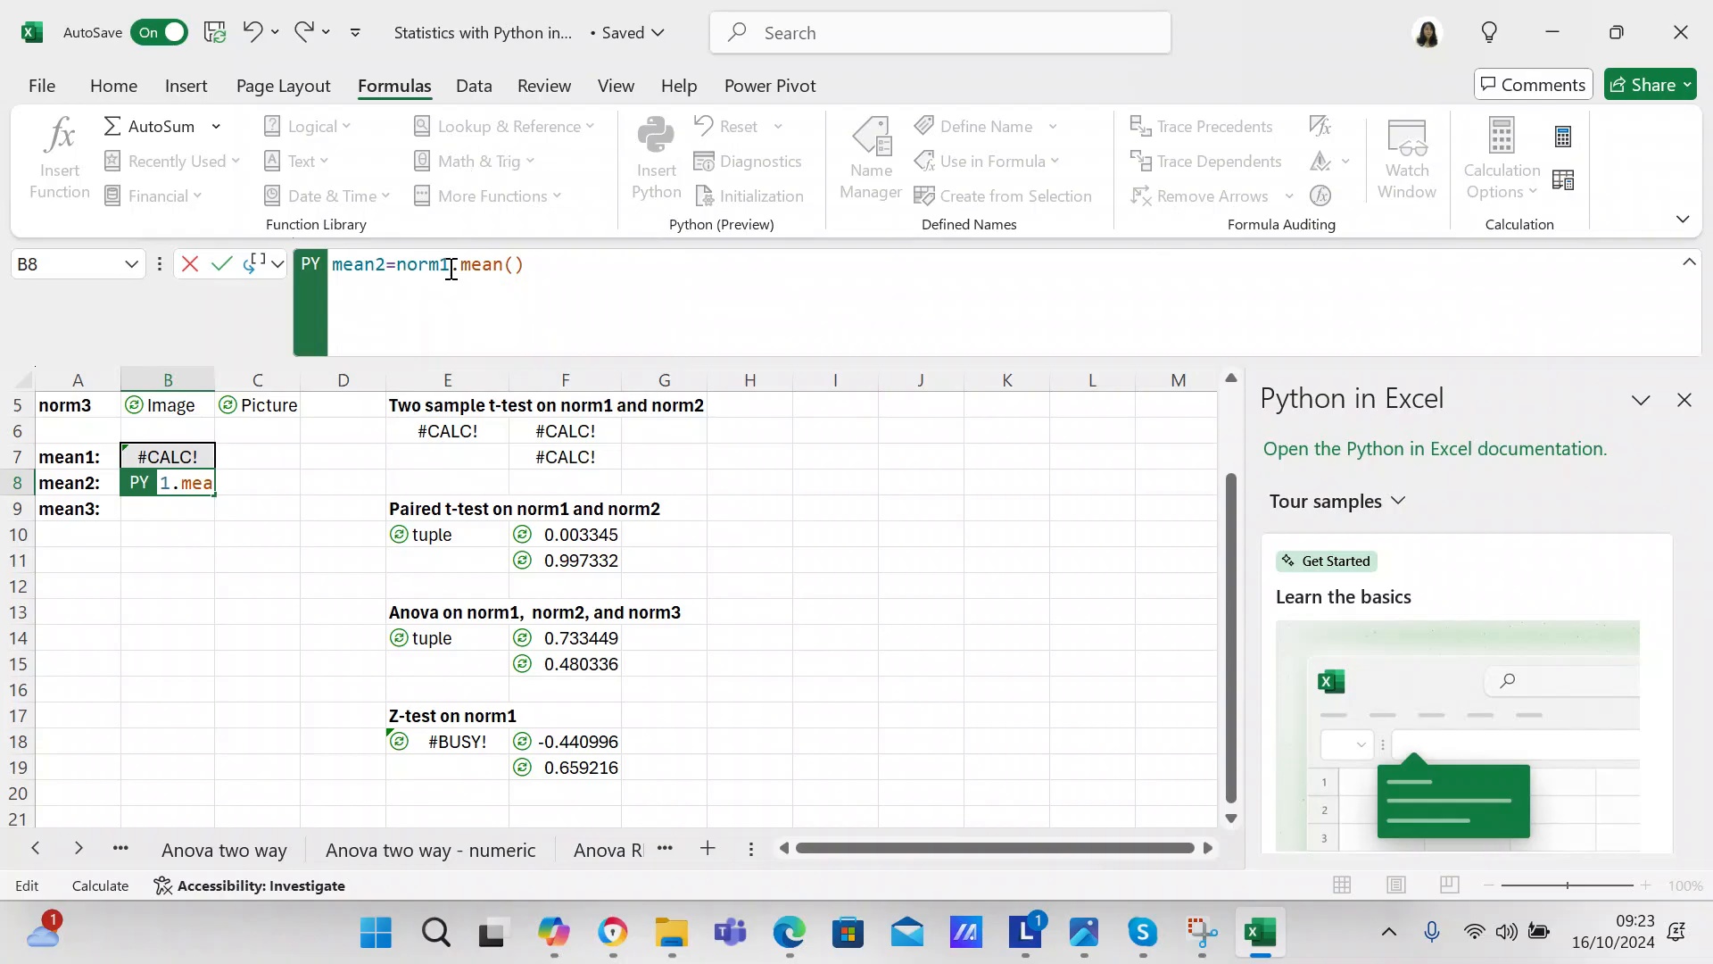
{"action": "key", "text": "BackSpace"}
{"action": "type", "text": "2"}
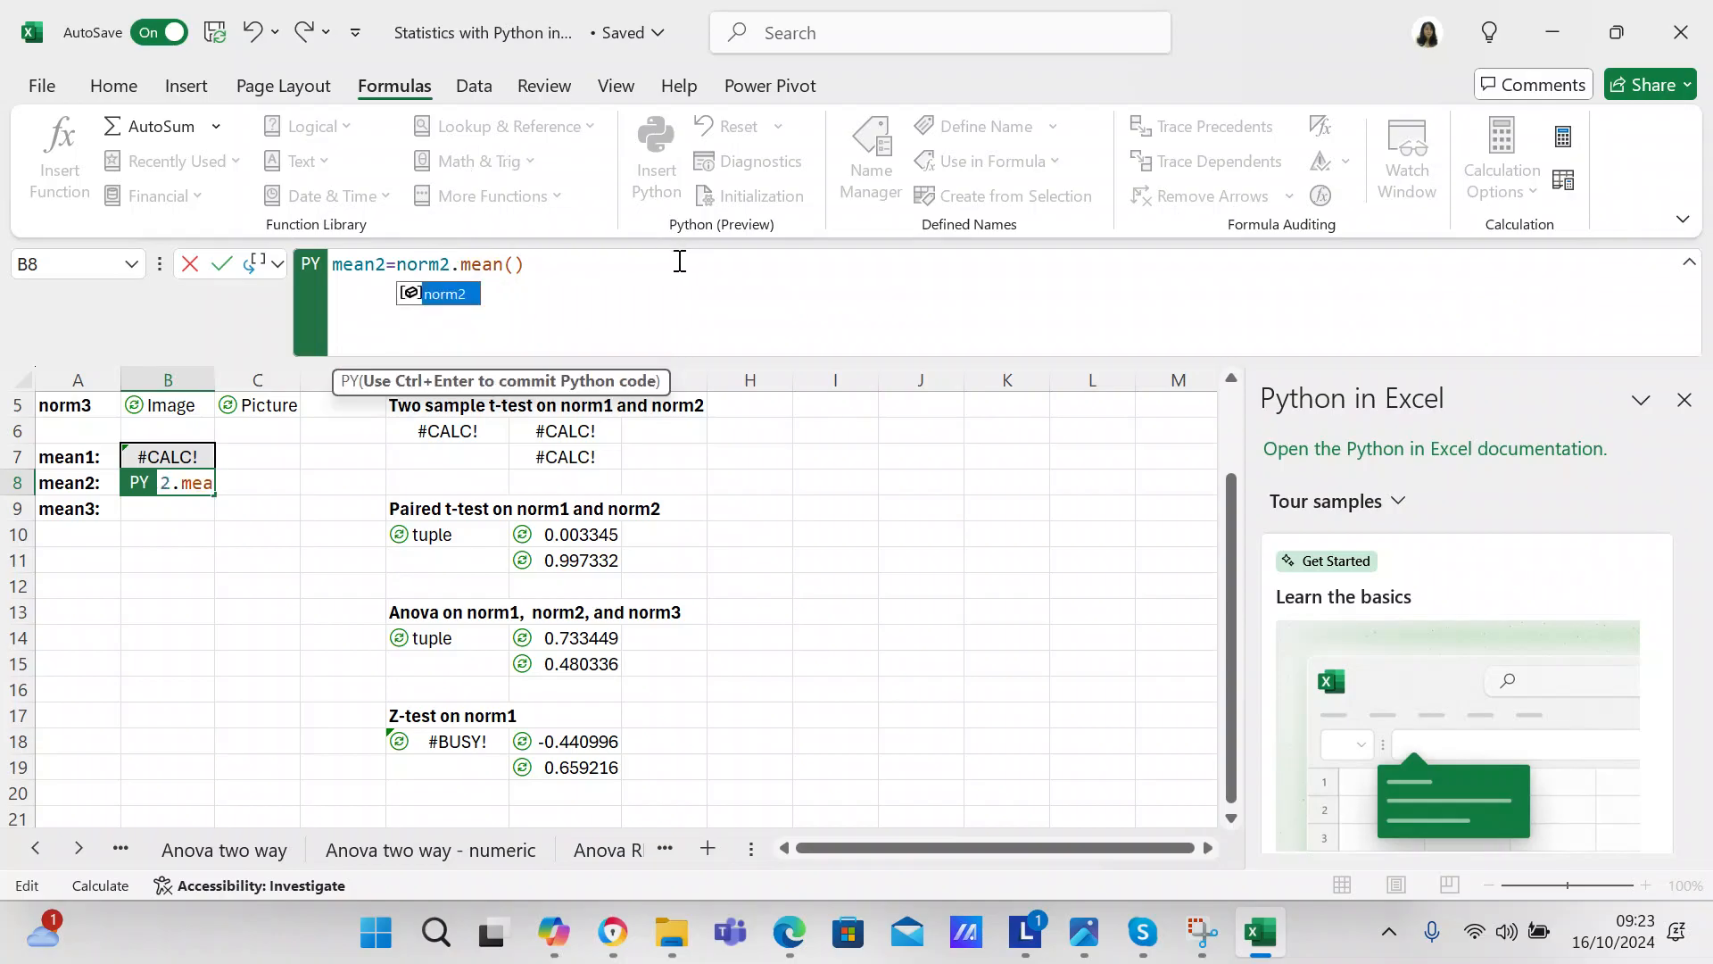
{"action": "left_click", "coordinate": [223, 266]}
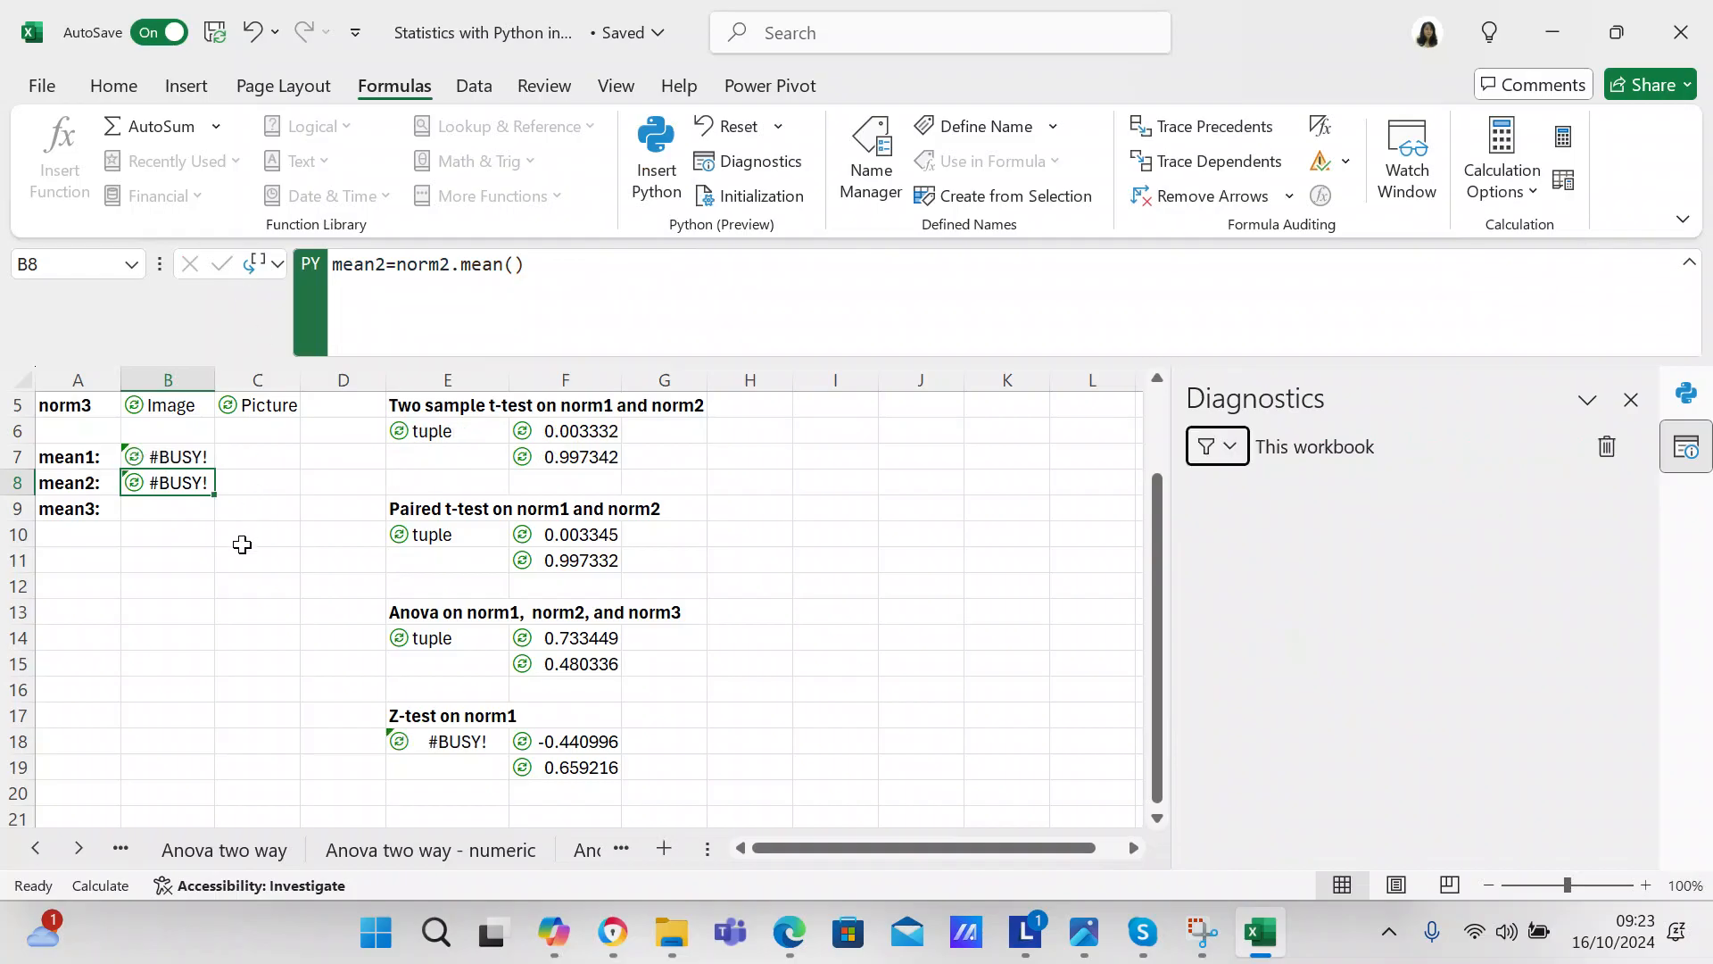
Insert a Python formula in cell B9 from the copied code, change it to mean3=norm3.mean(), and commit it
{"action": "left_click", "coordinate": [189, 505]}
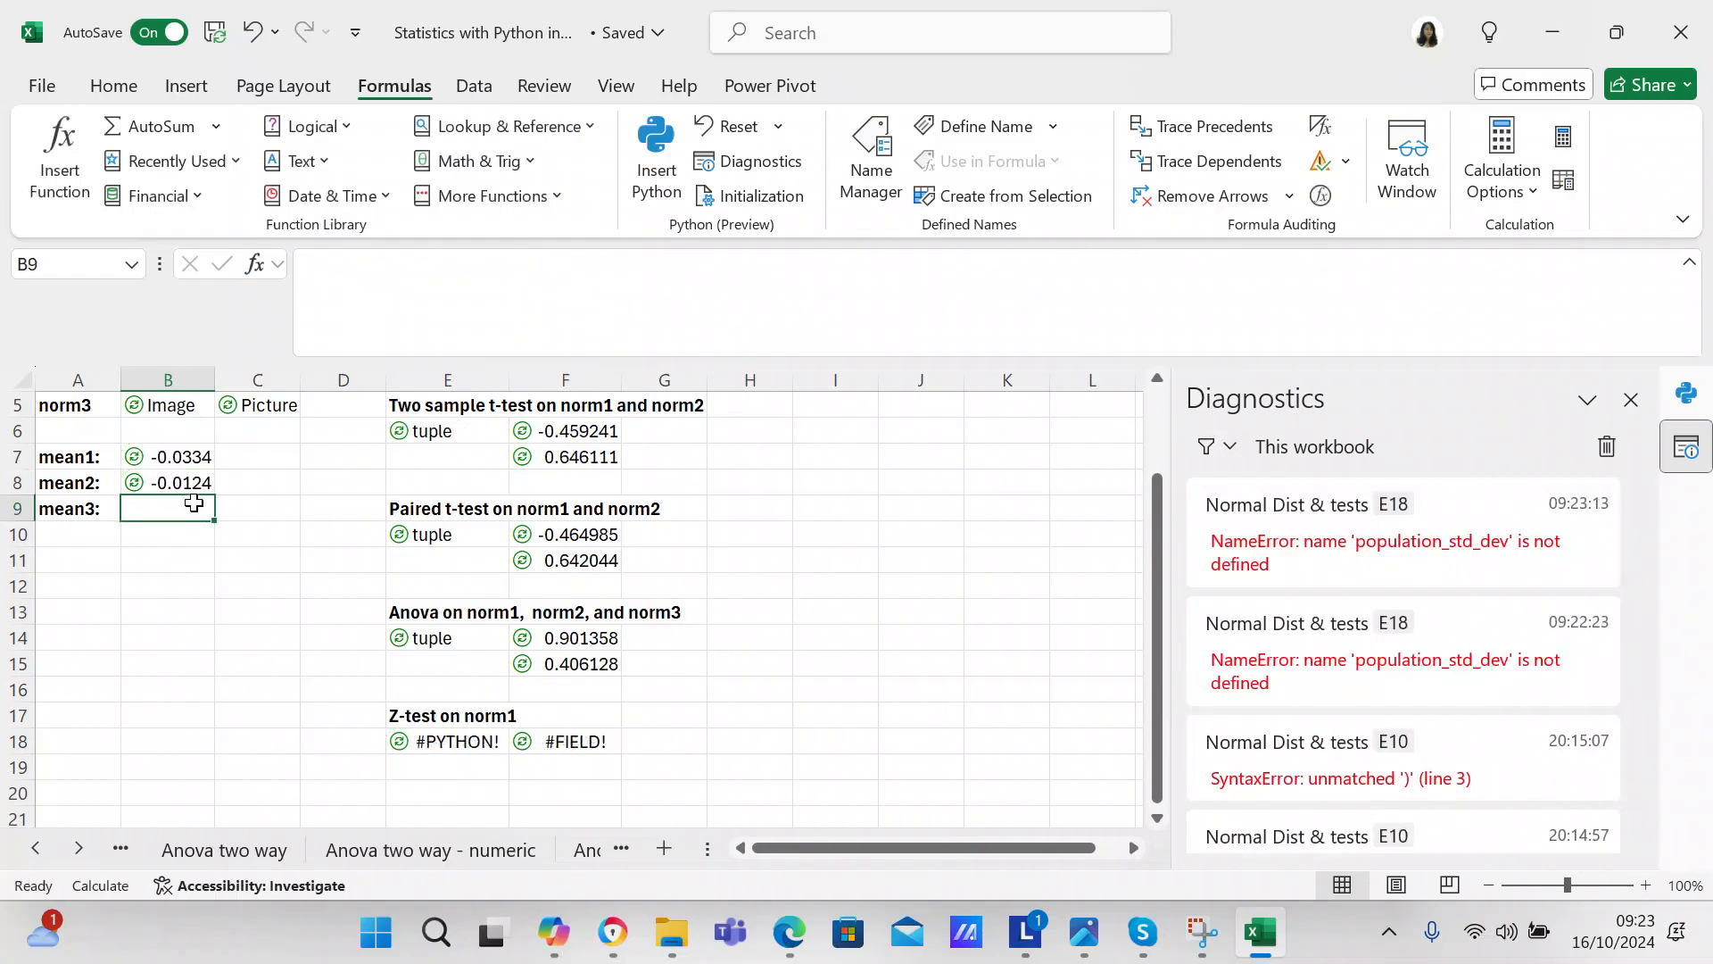
{"action": "left_click", "coordinate": [654, 147]}
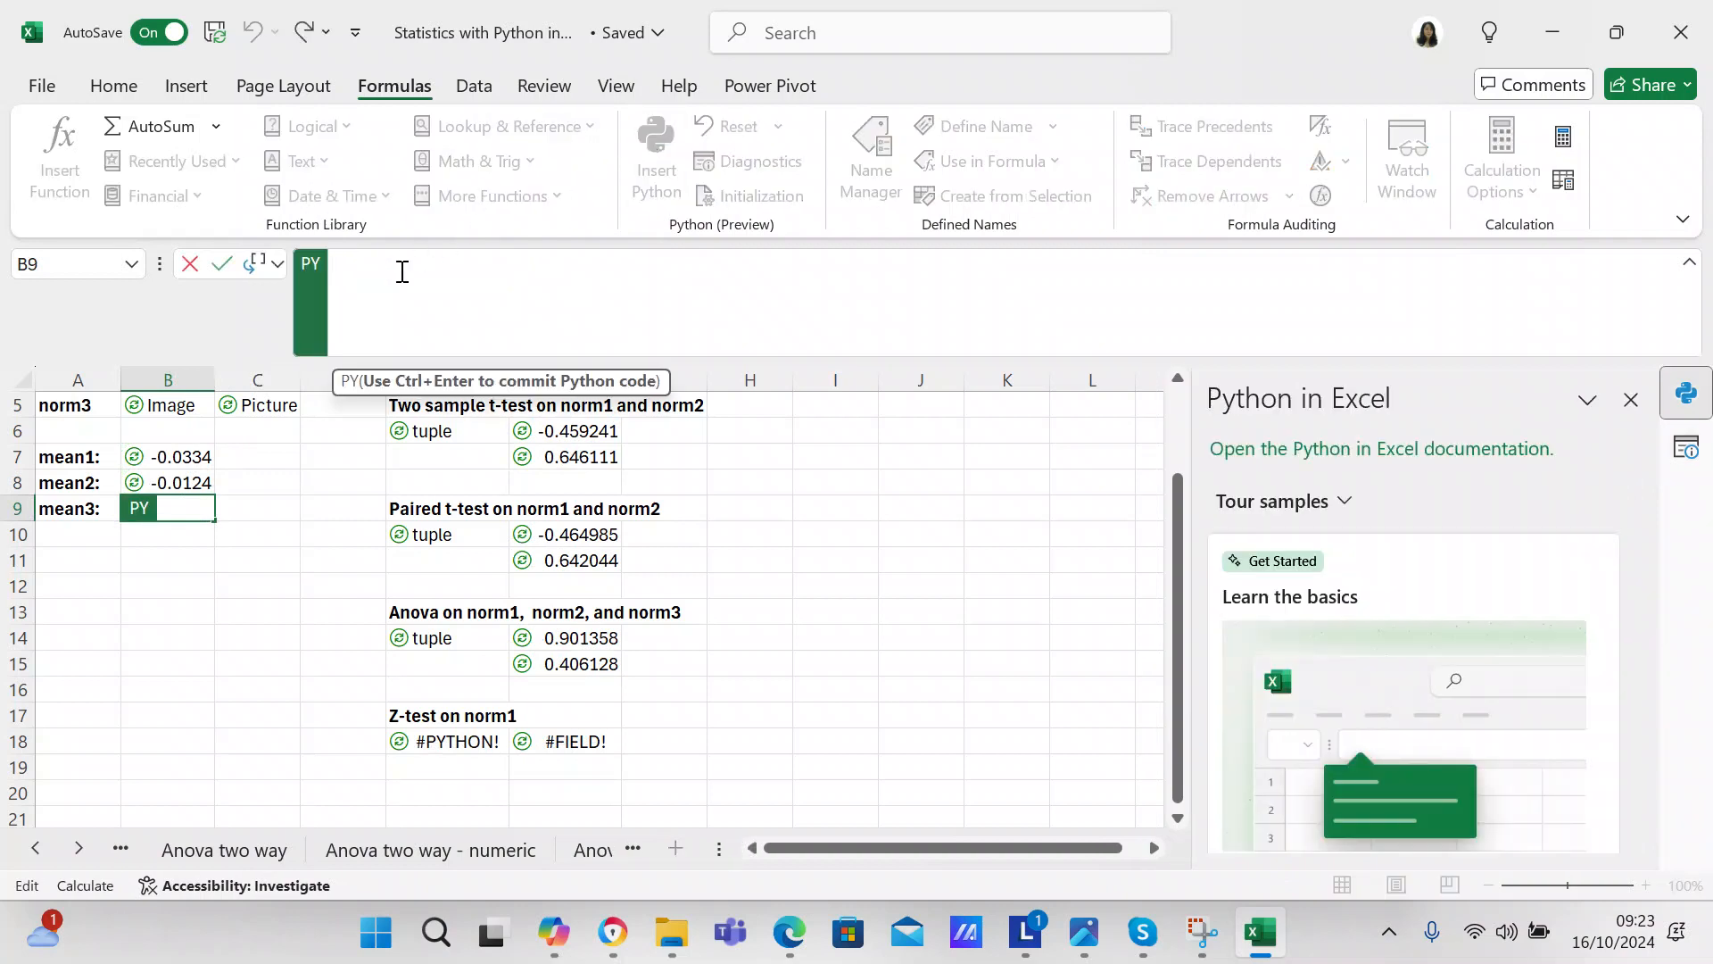
{"action": "type", "text": "mean1=norm1.mean()"}
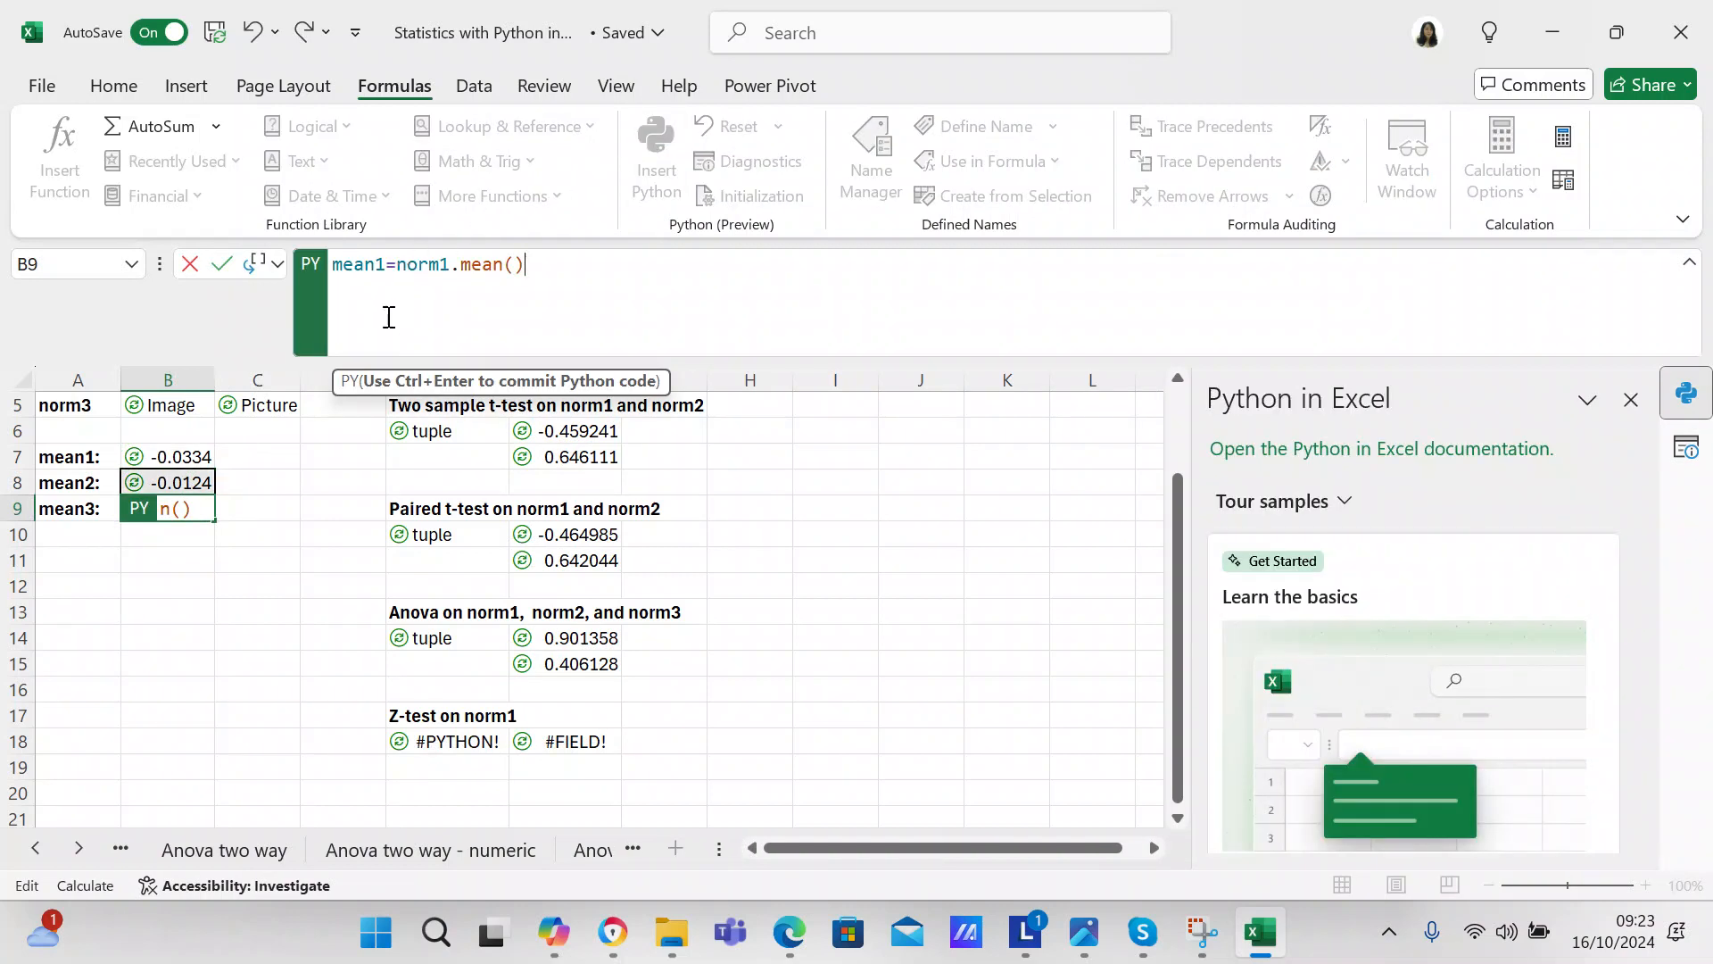
{"action": "left_click", "coordinate": [385, 265]}
{"action": "key", "text": "BackSpace"}
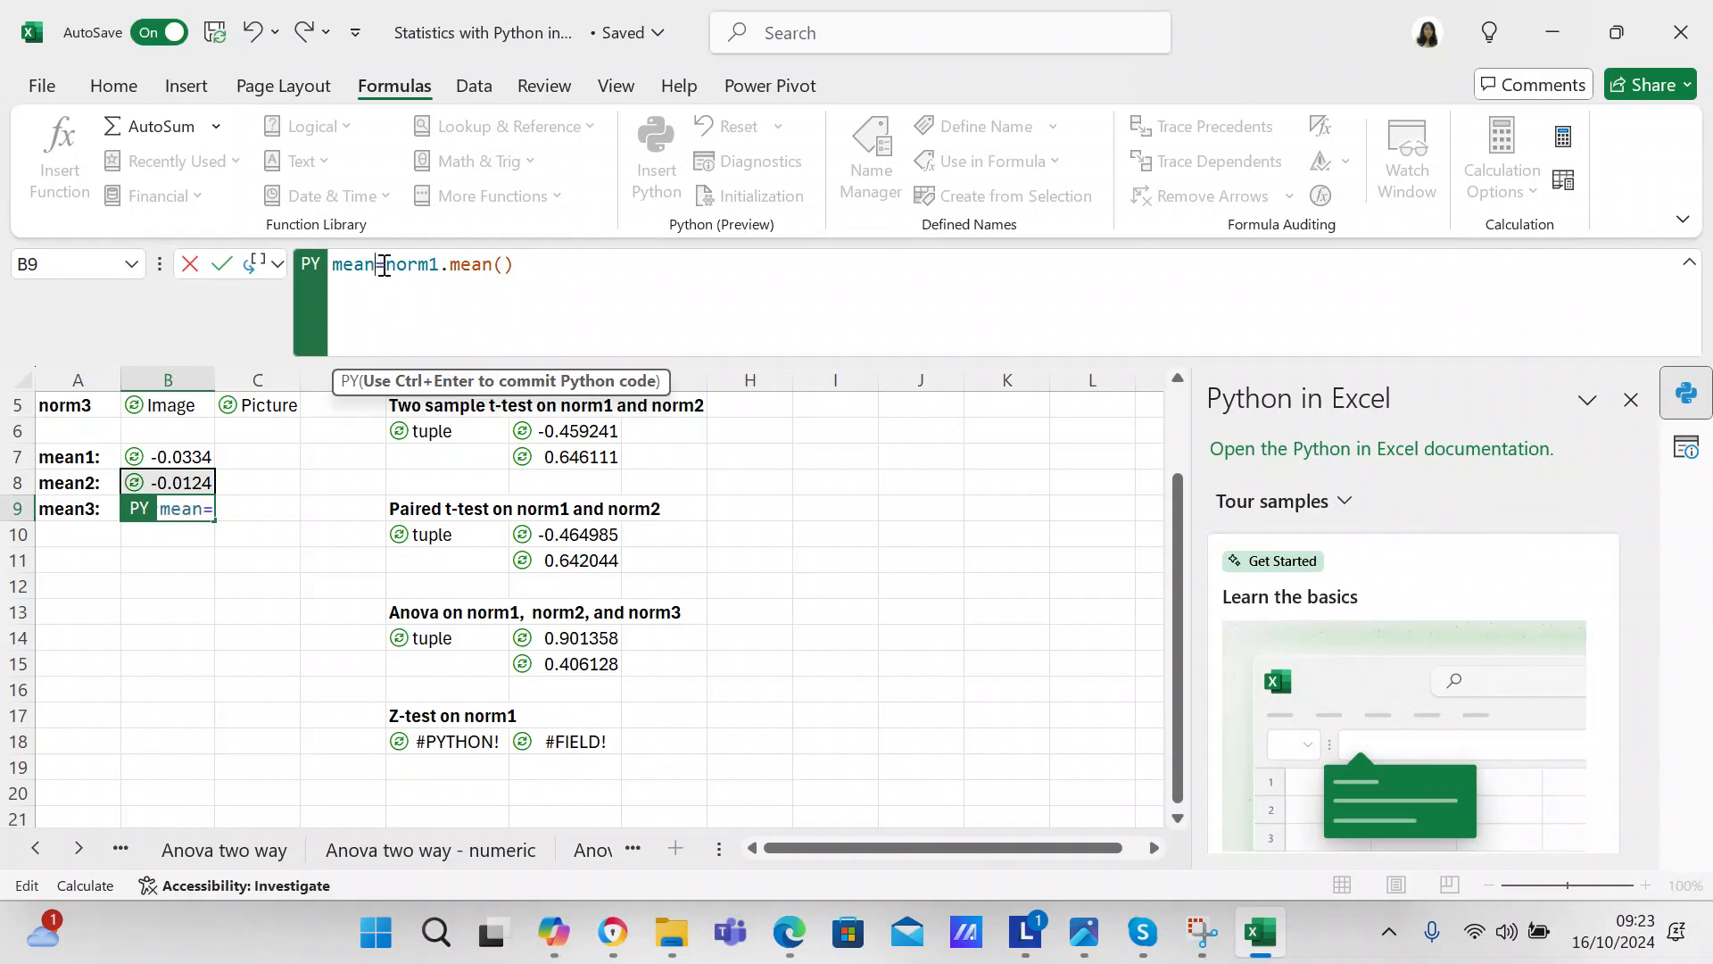
{"action": "type", "text": "3"}
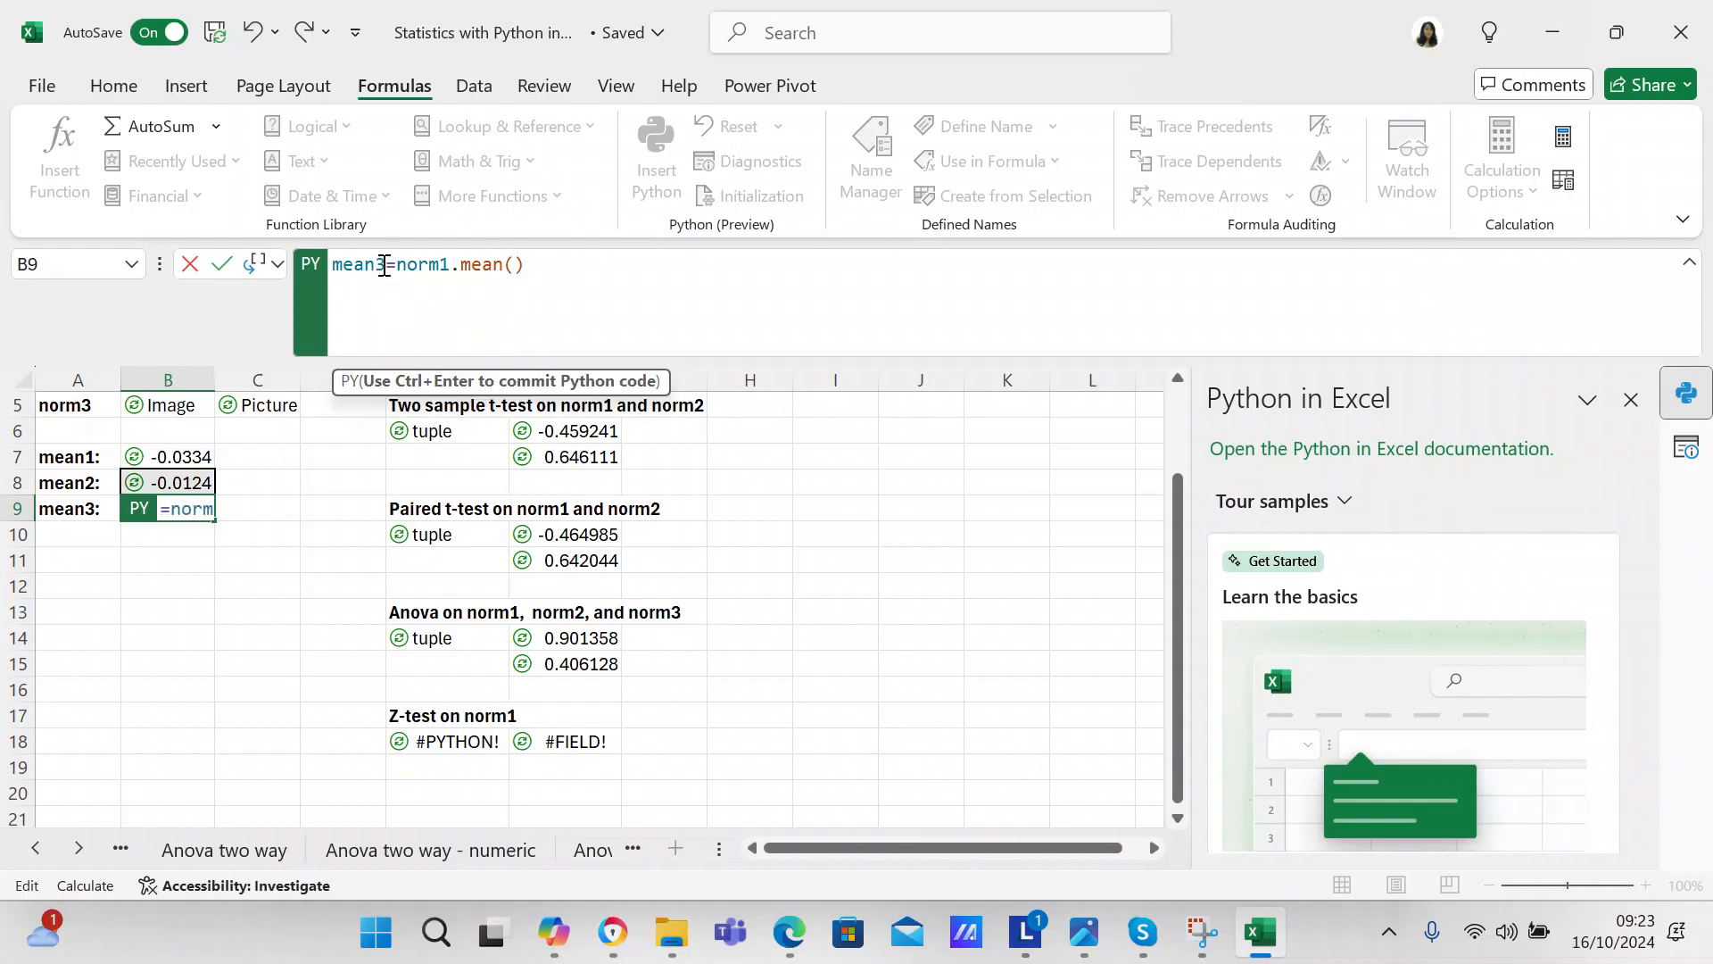
{"action": "left_click", "coordinate": [450, 265]}
{"action": "key", "text": "Delete"}
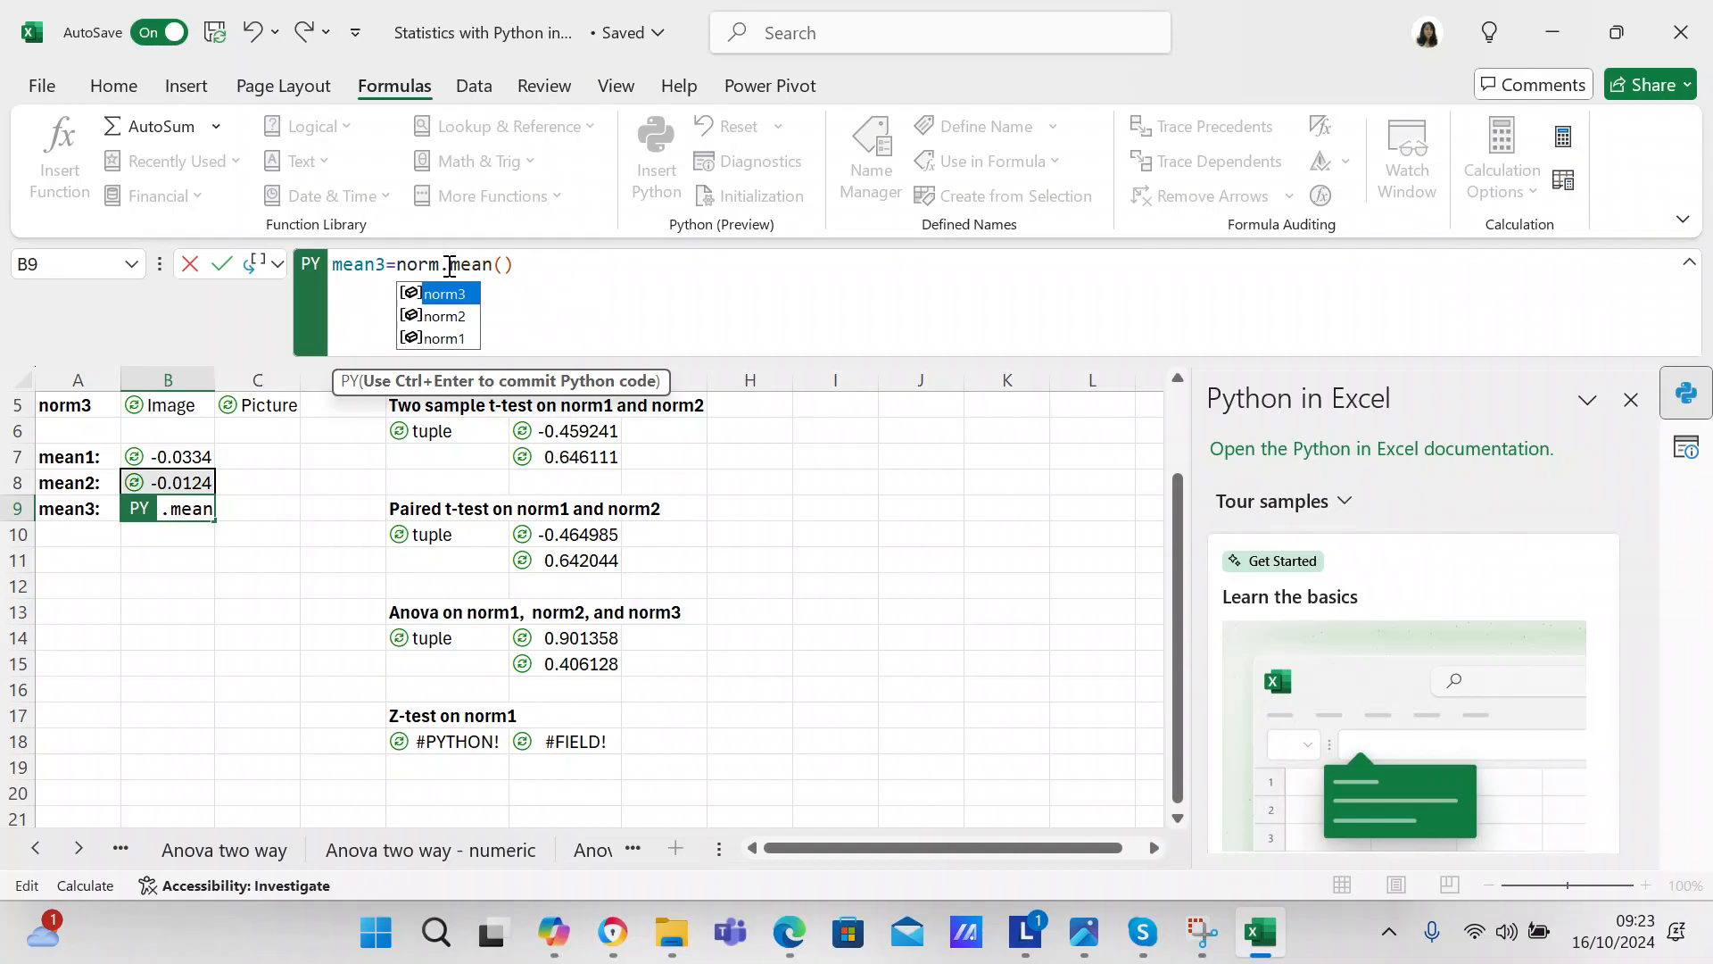
{"action": "type", "text": "3"}
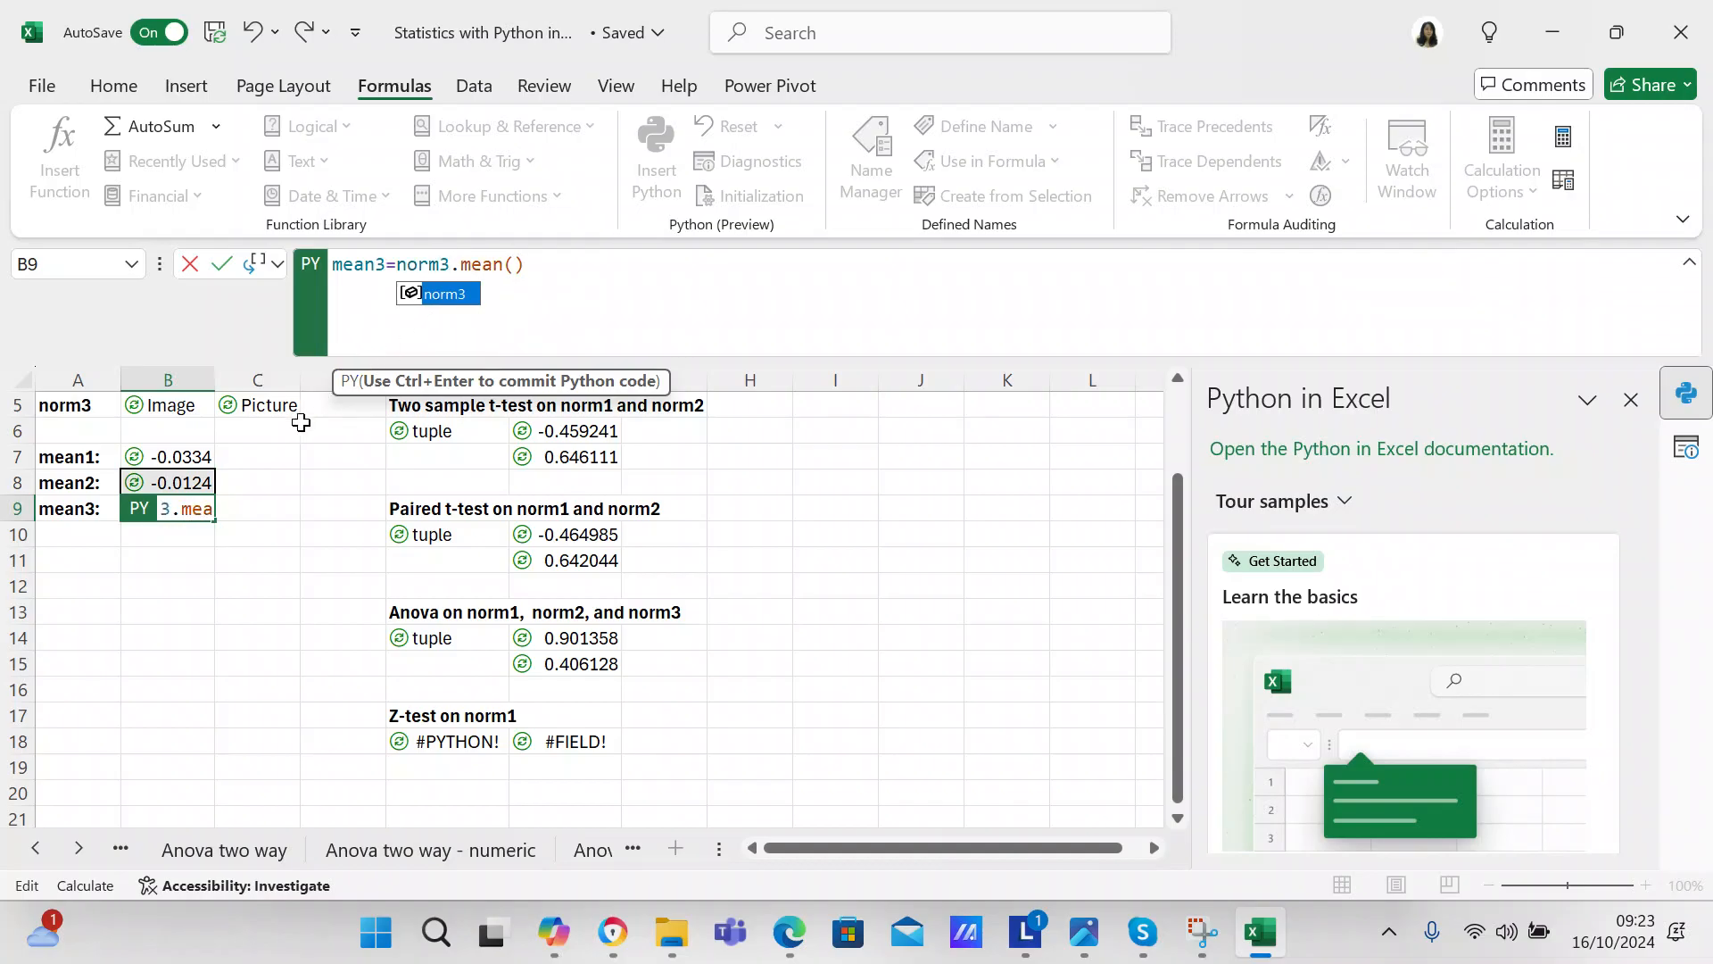
{"action": "left_click", "coordinate": [221, 262]}
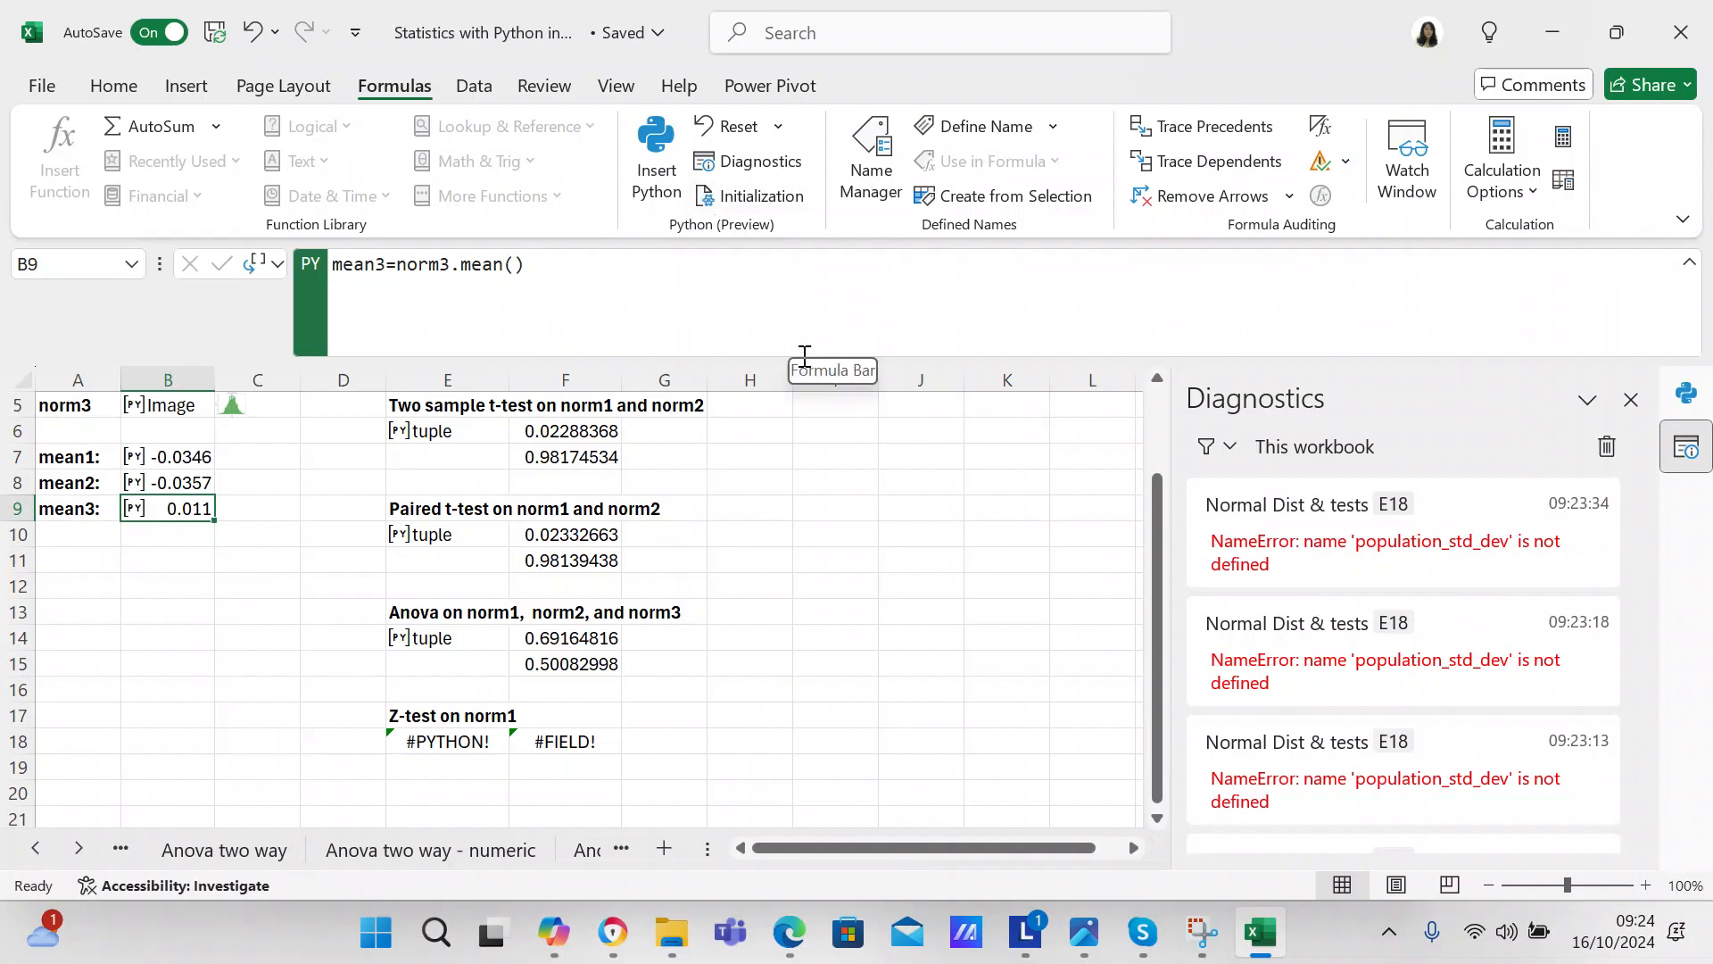
{"action": "key", "text": "F2"}
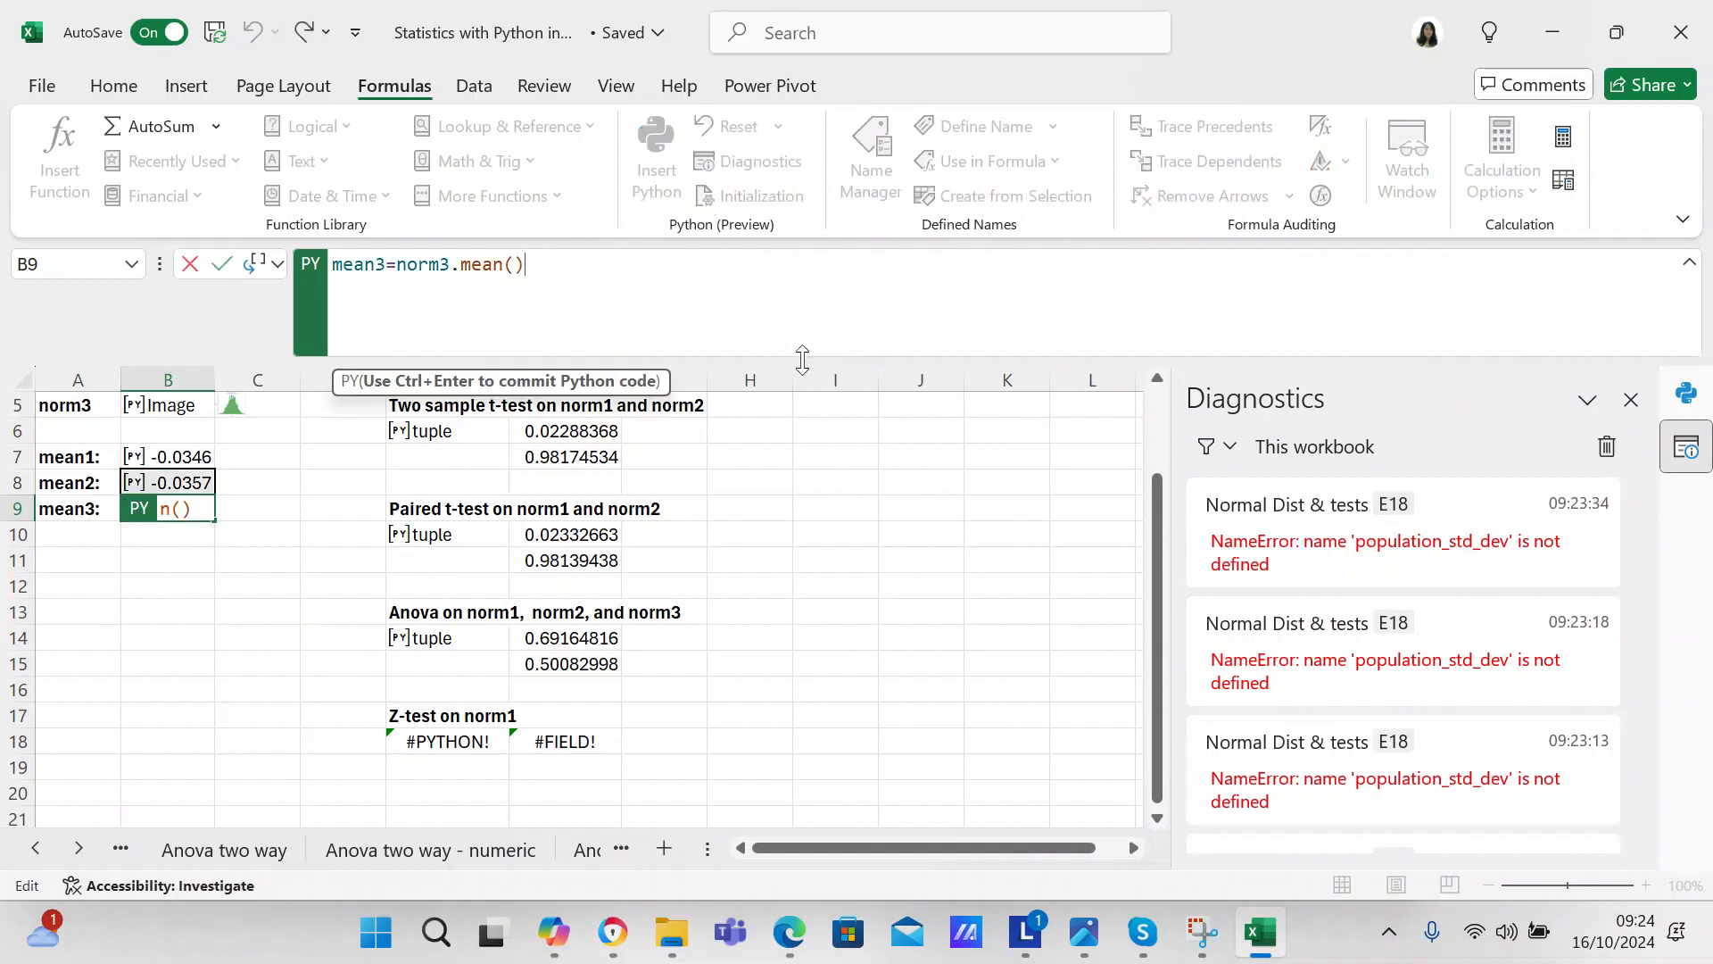
{"action": "left_click_drag", "start_coordinate": [802, 361], "coordinate": [798, 306]}
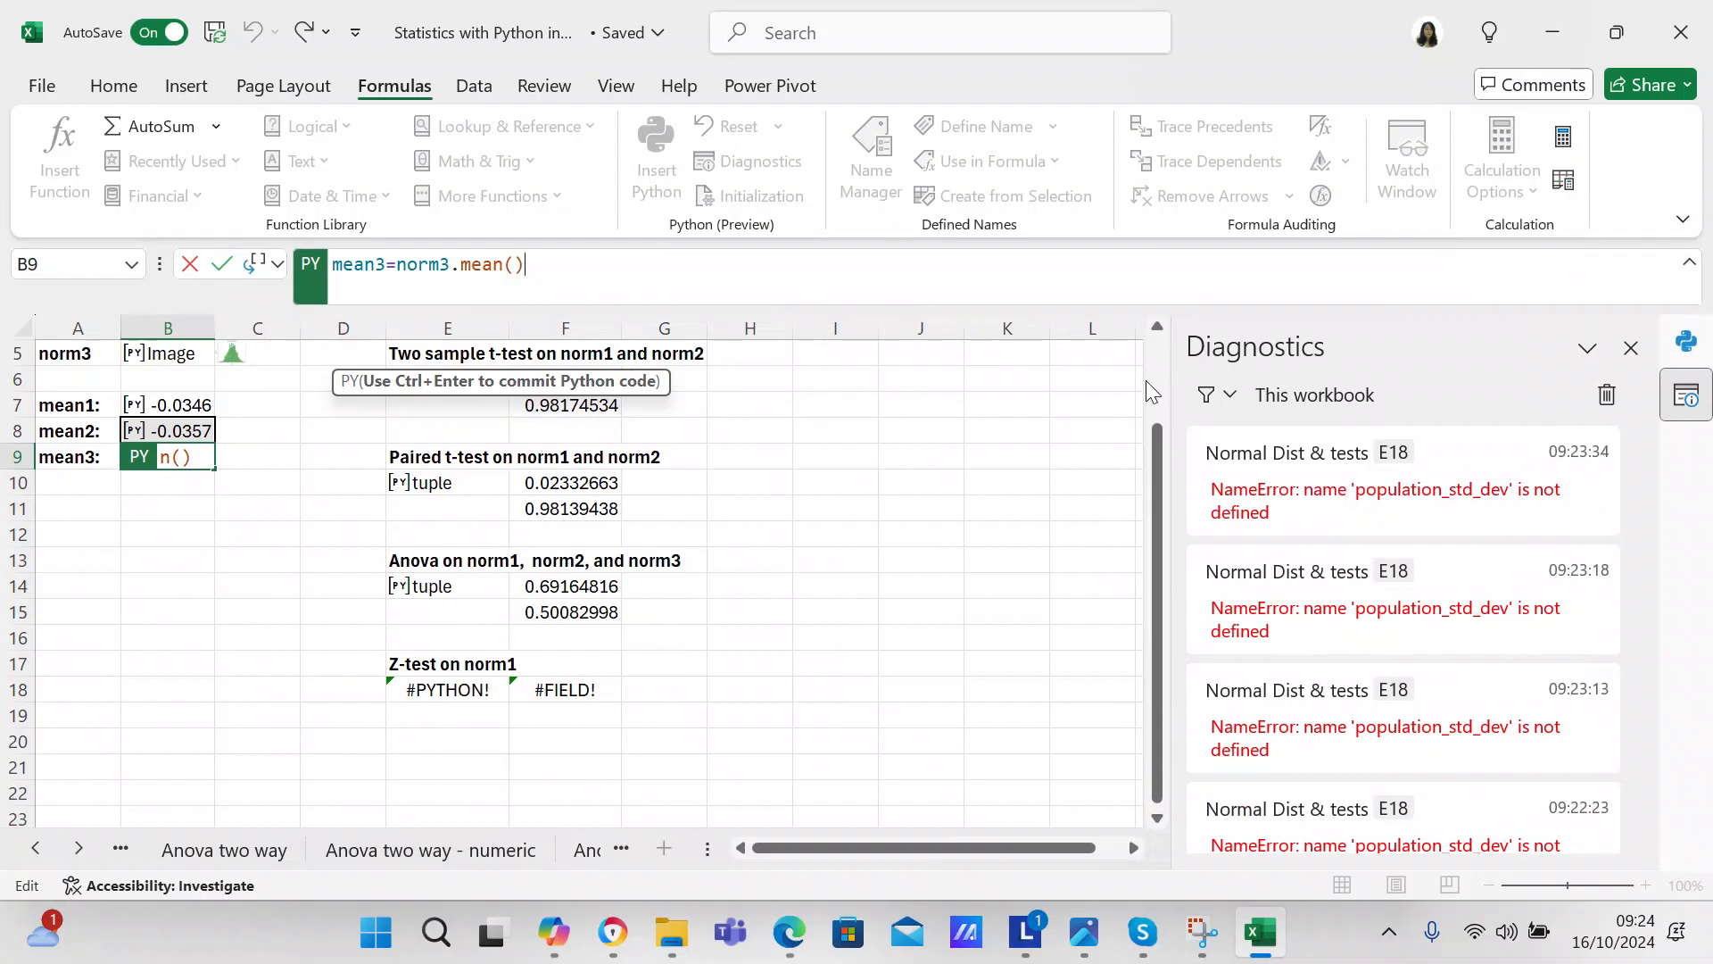
{"action": "type", "text": "+"}
{"action": "left_click", "coordinate": [505, 702]}
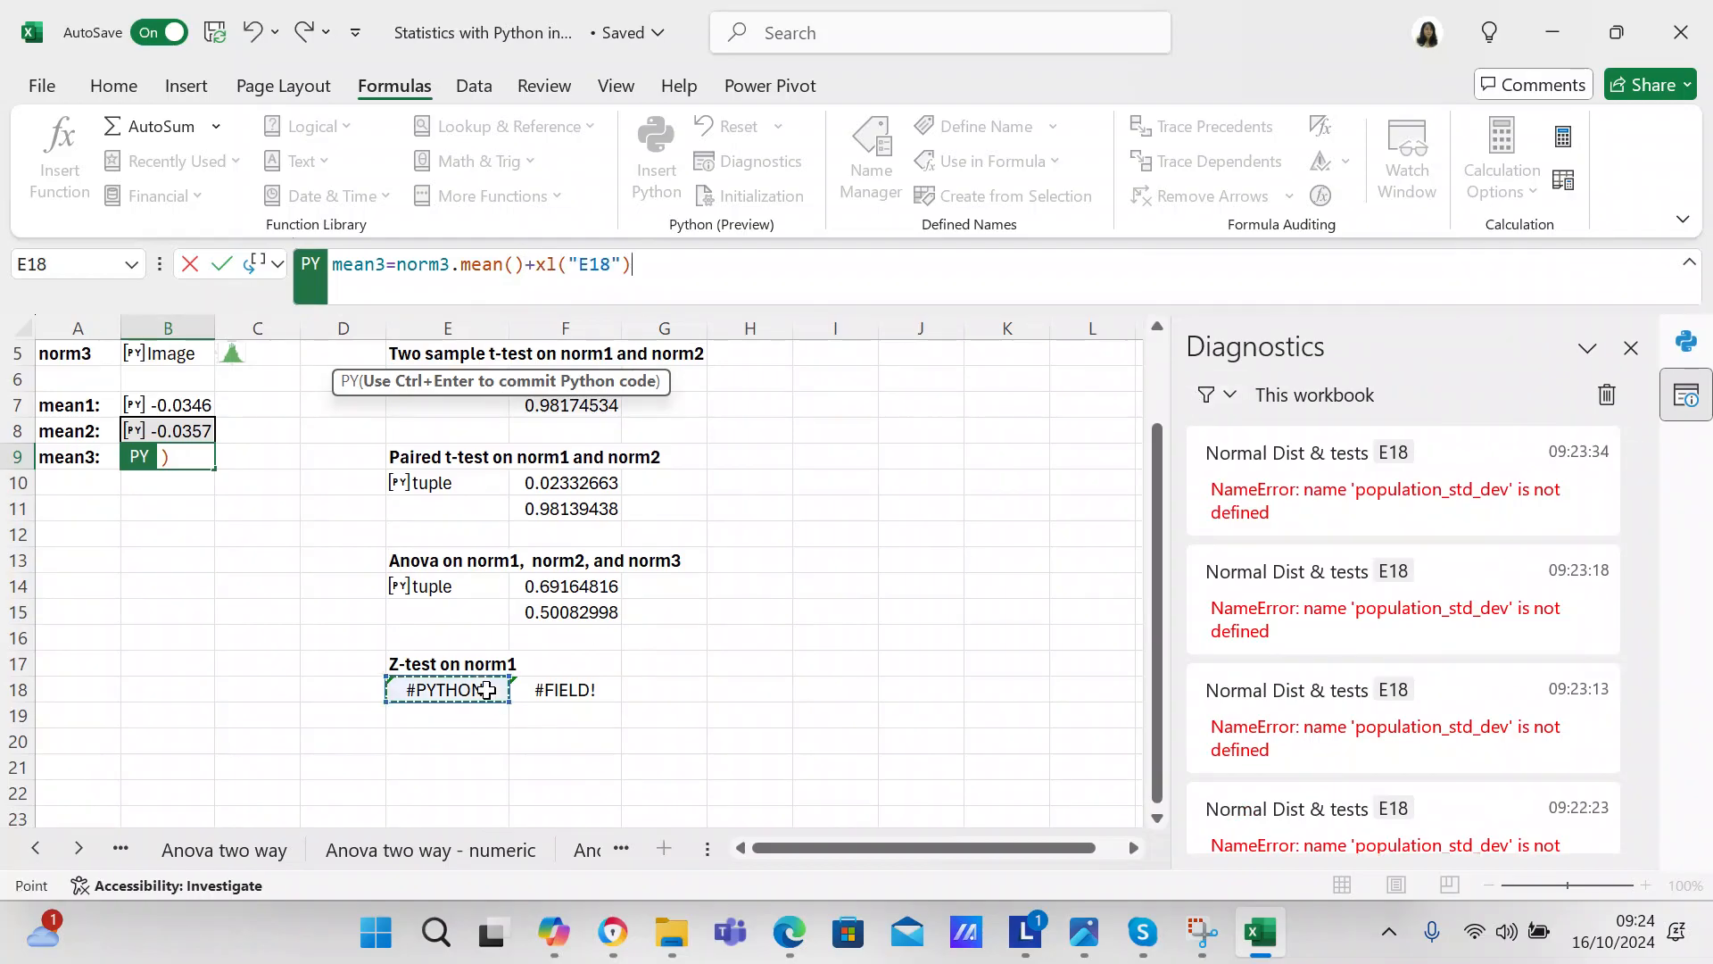
{"action": "key", "text": "Escape"}
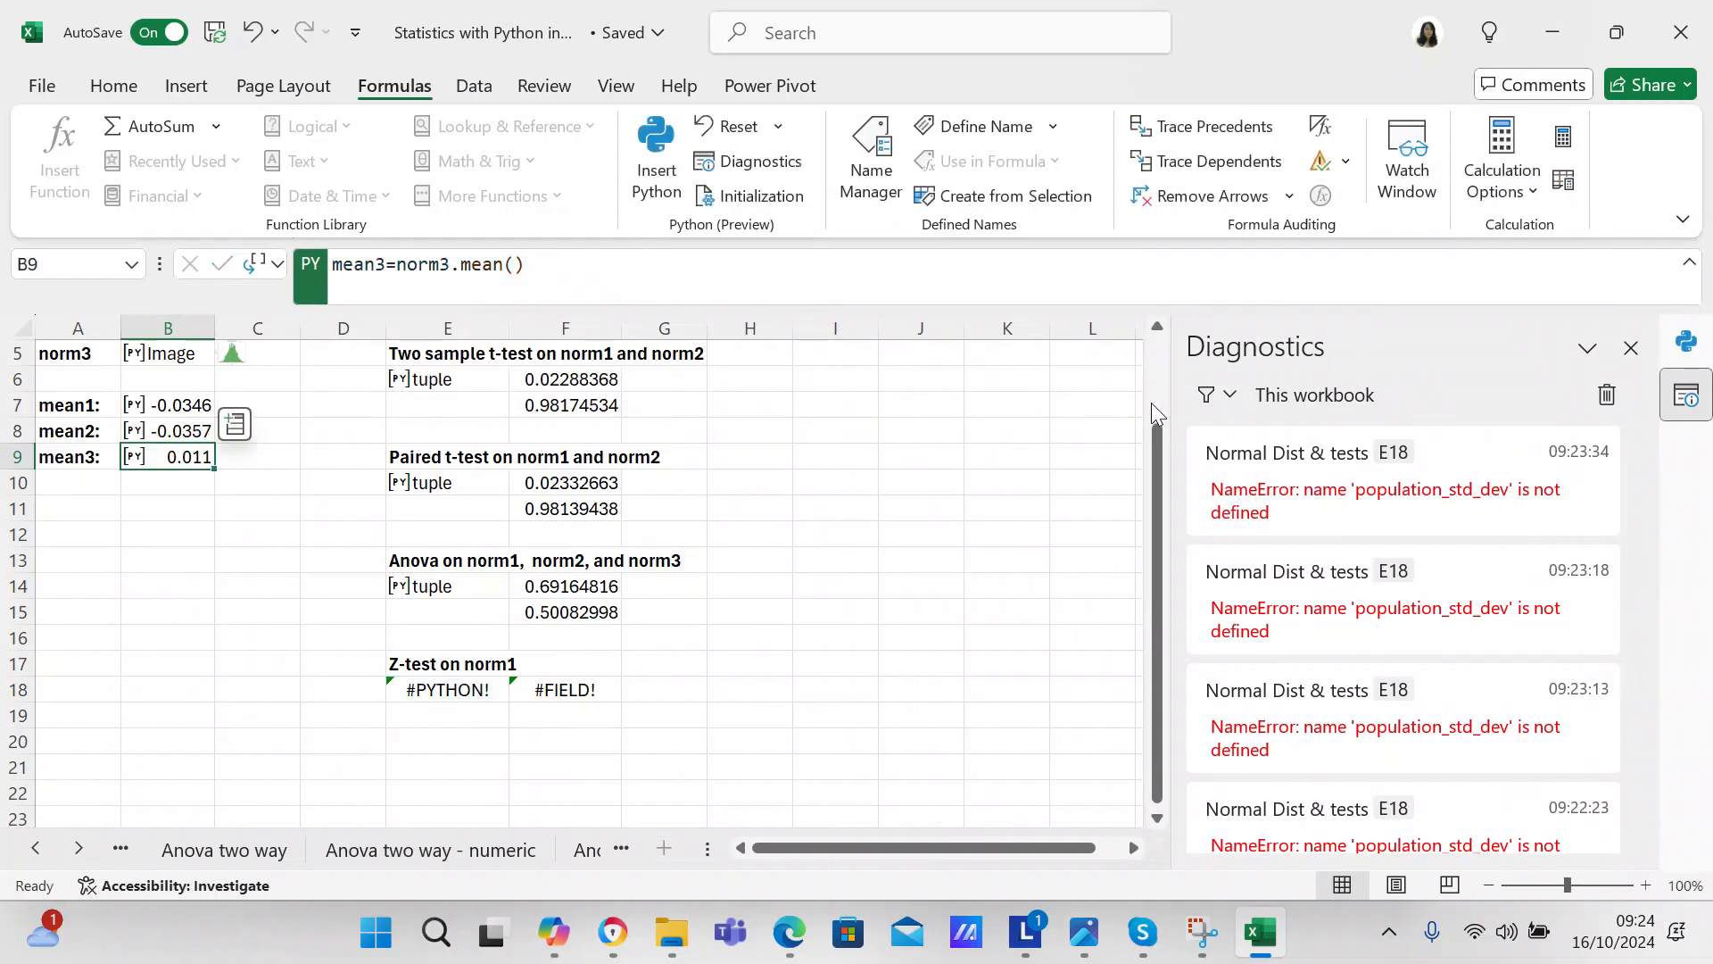
Correct the misspelled variable to population_std_dev in the z-test code in cell E18, and commit the code
{"action": "left_click", "coordinate": [462, 689]}
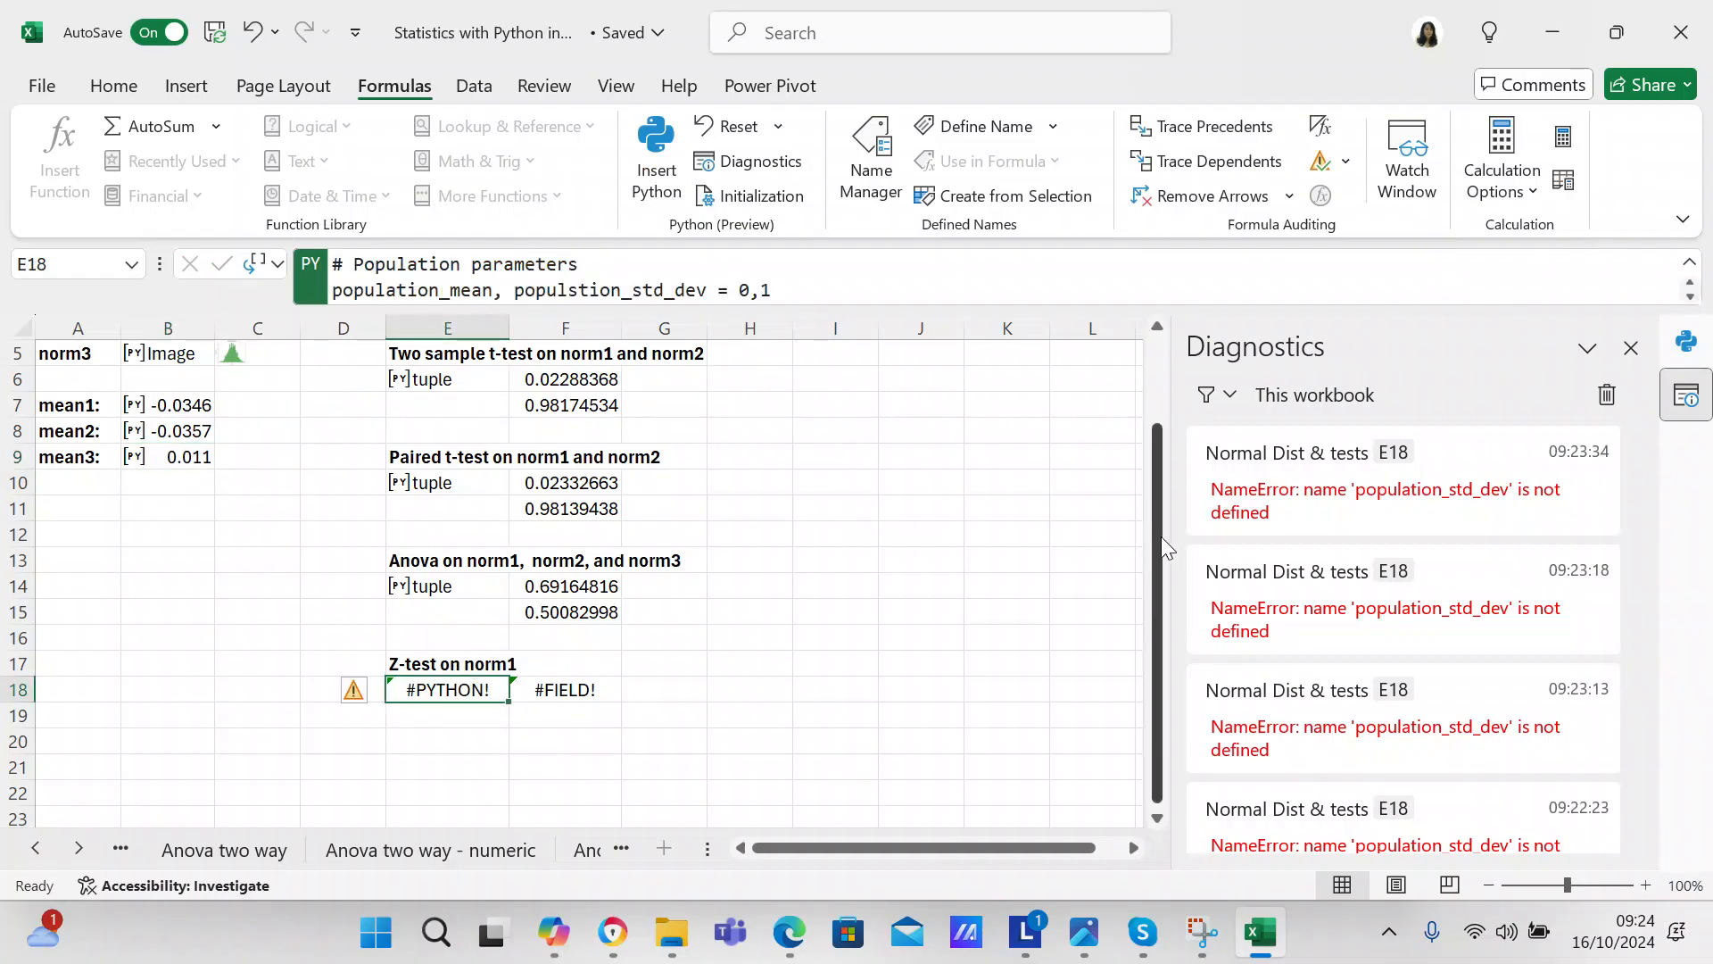
{"action": "left_click", "coordinate": [578, 293]}
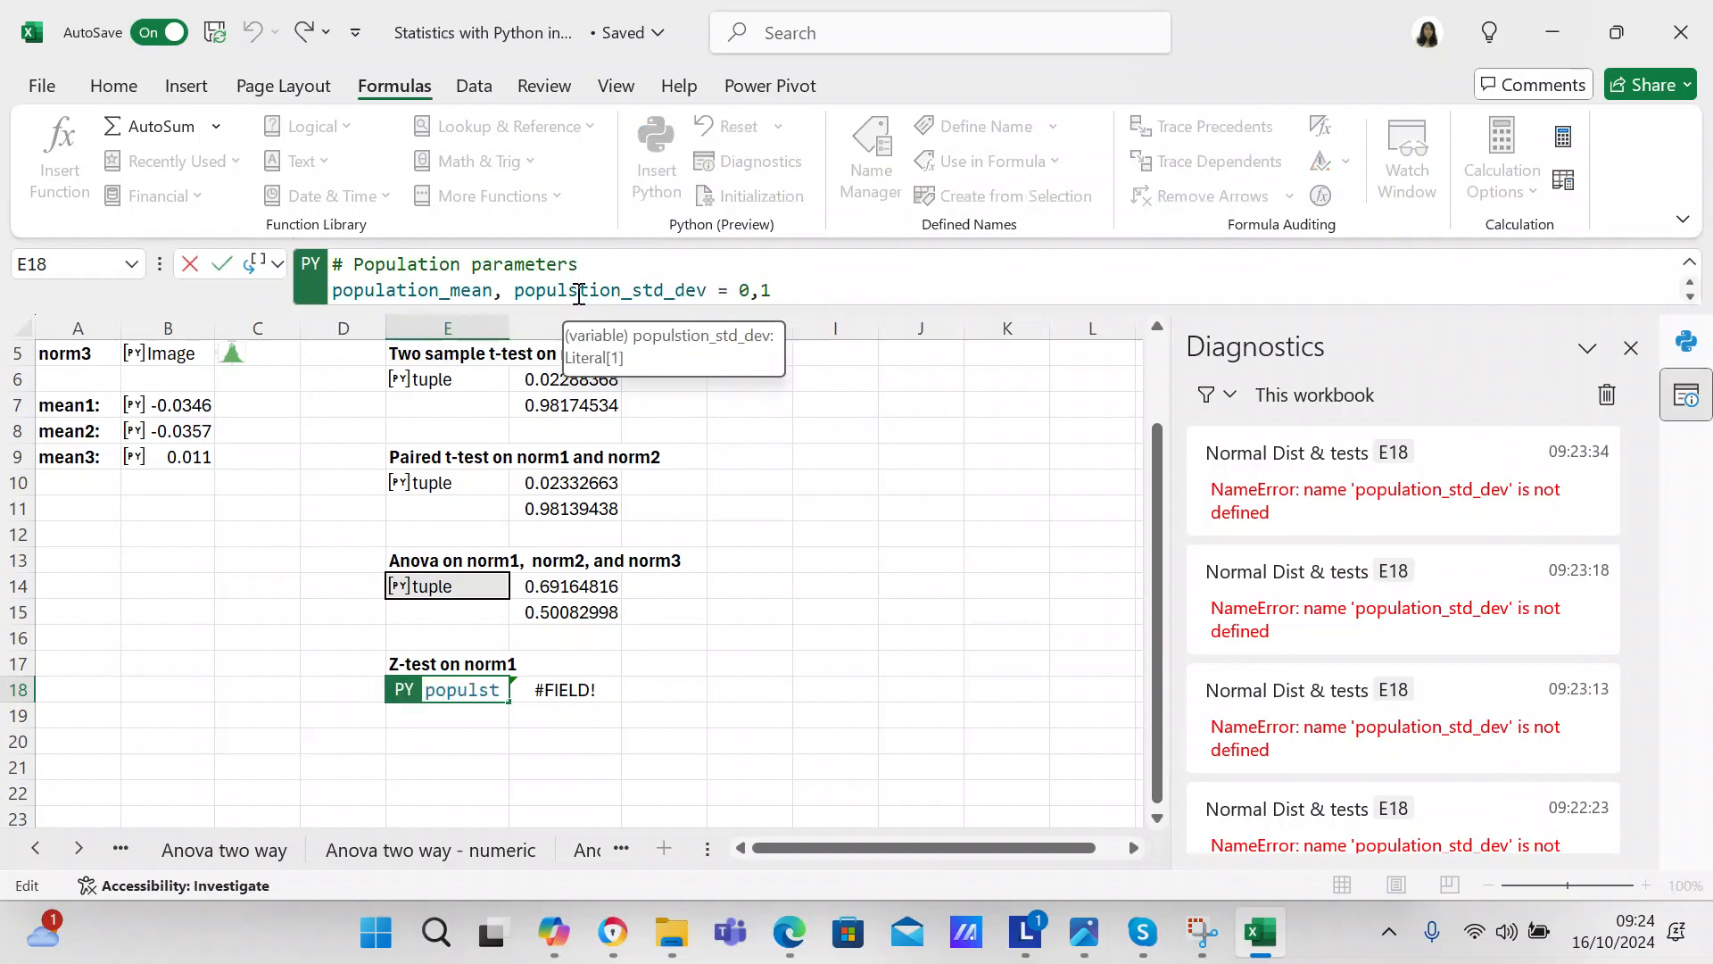
{"action": "key", "text": "BackSpace"}
{"action": "type", "text": "a"}
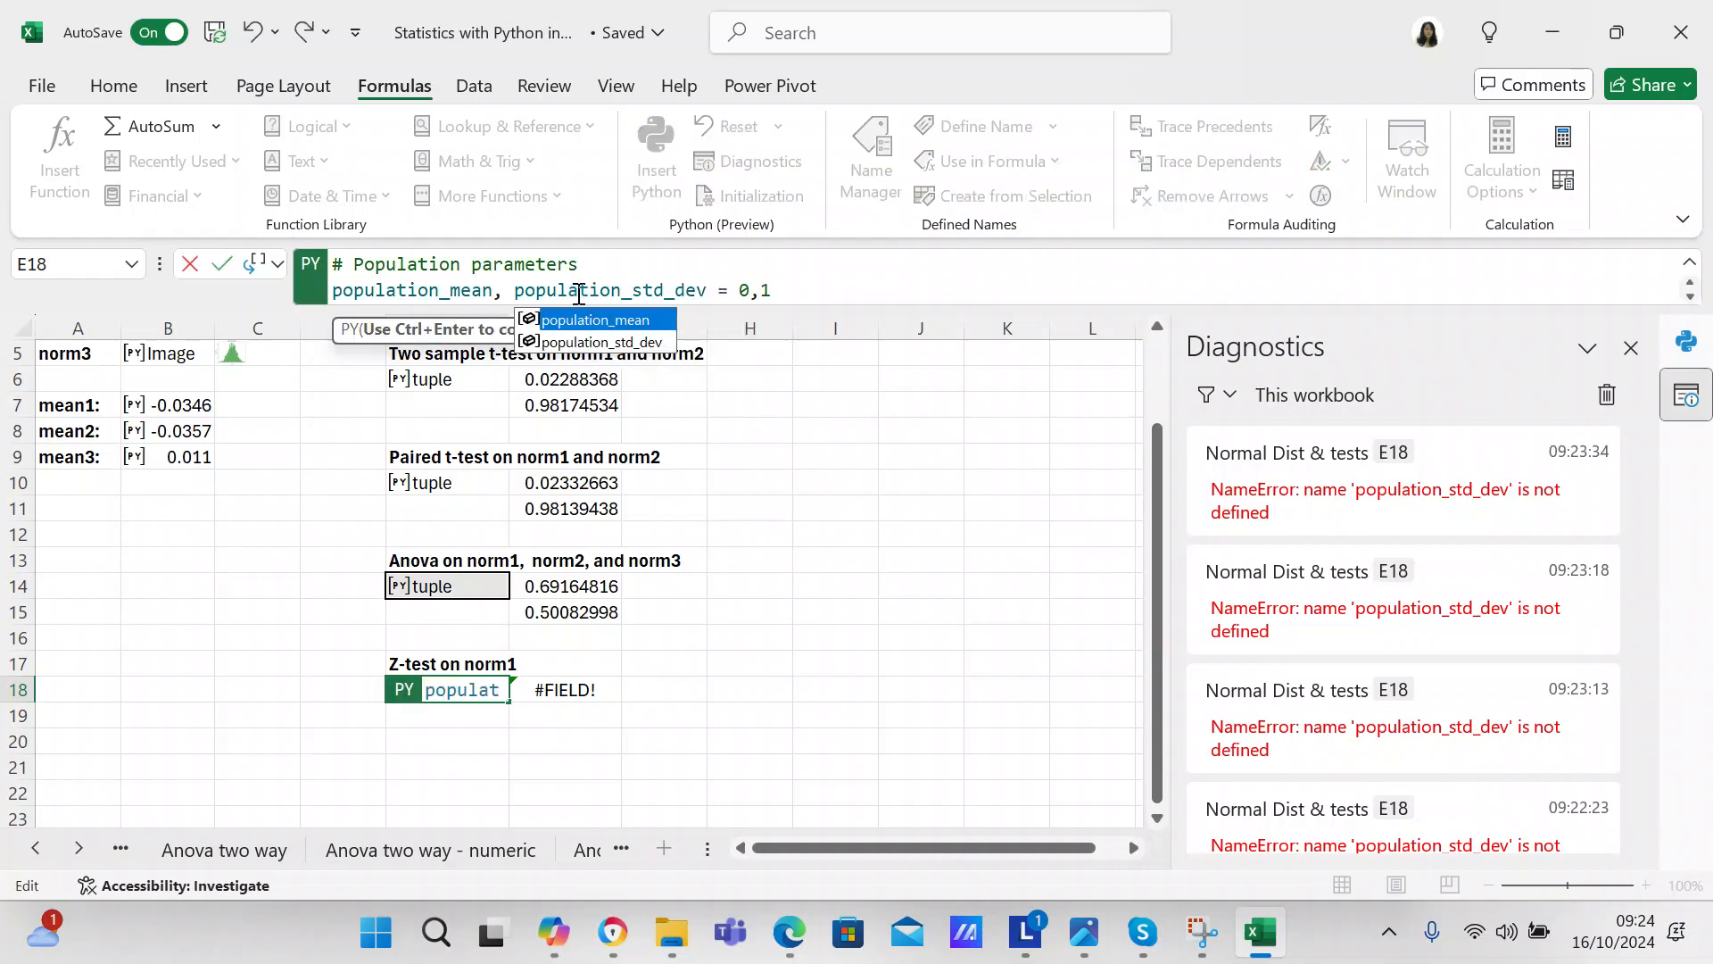
{"action": "left_click", "coordinate": [228, 264]}
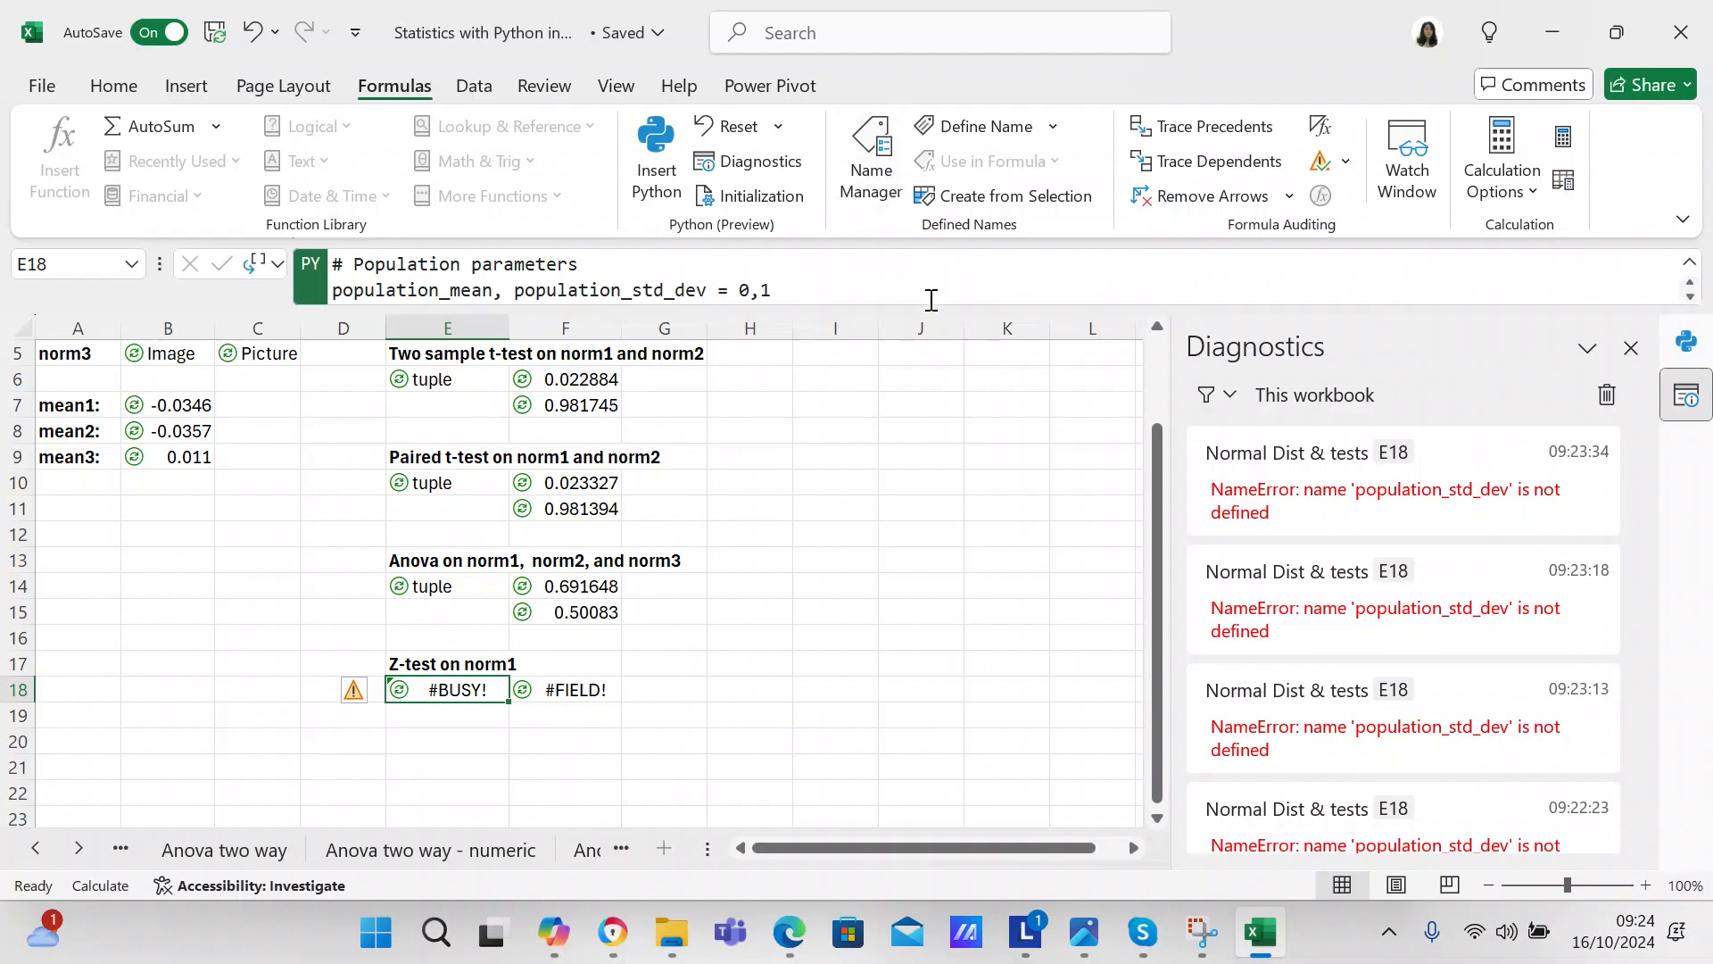
Enlarge the formula bar to review the z-test code in cell E18, and collapse it to a single line
{"action": "left_click_drag", "start_coordinate": [928, 306], "coordinate": [920, 446]}
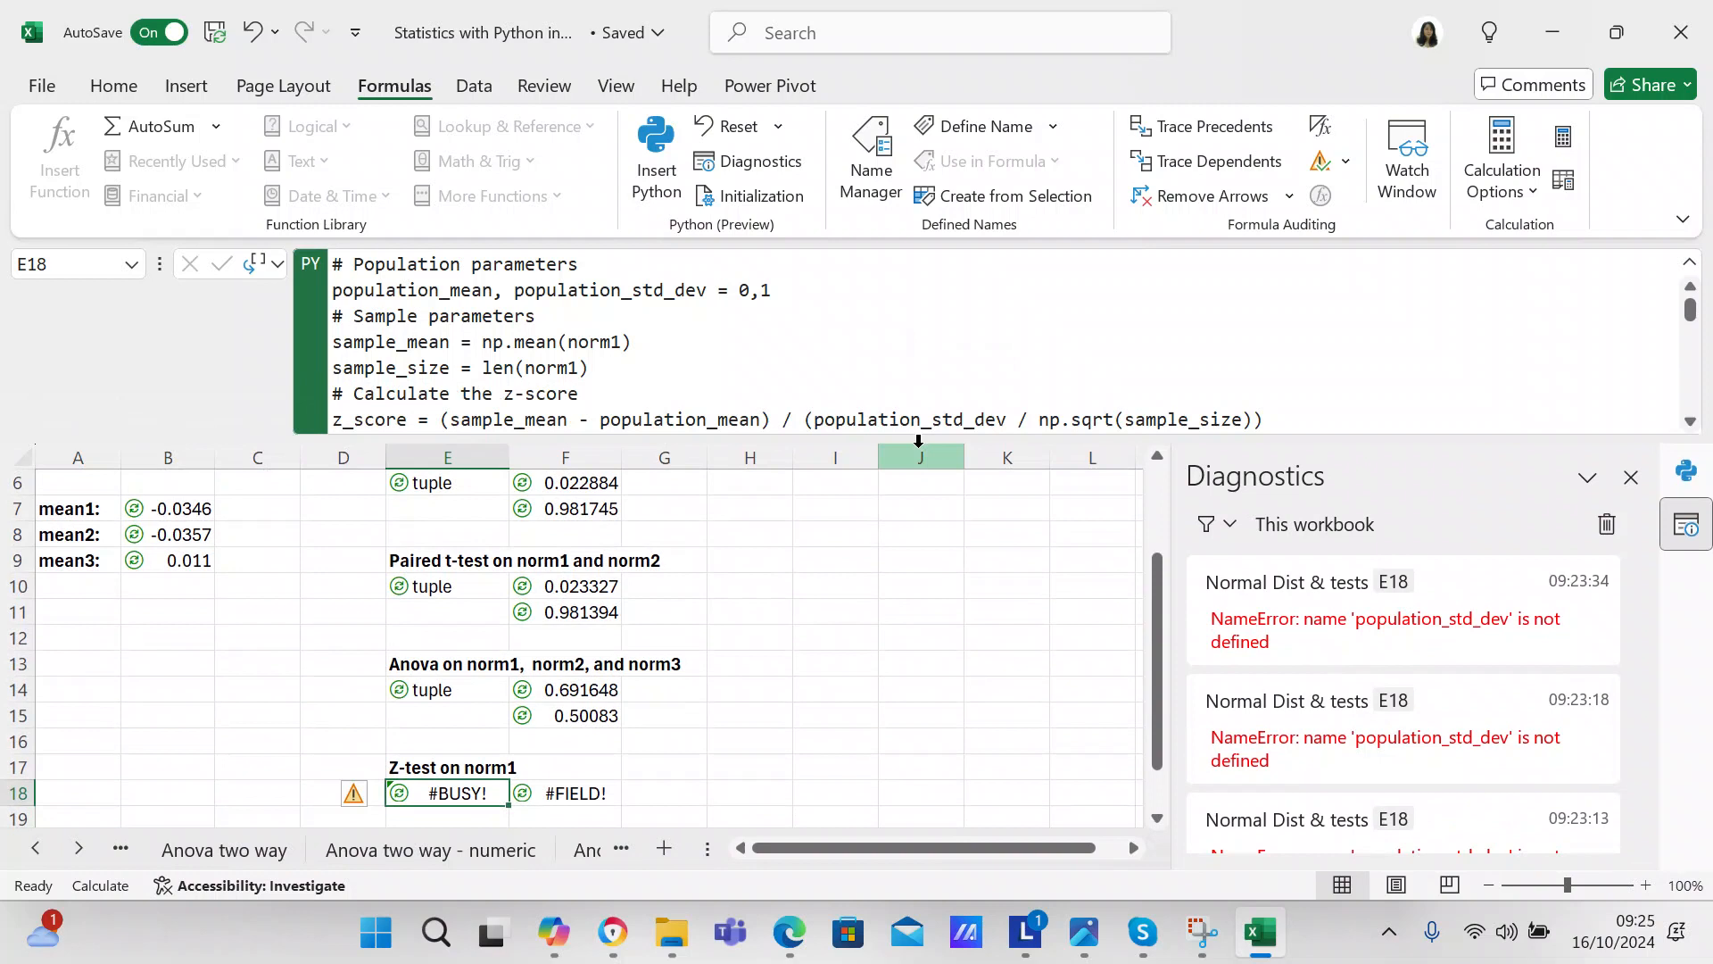
{"action": "left_click_drag", "start_coordinate": [911, 432], "coordinate": [910, 291]}
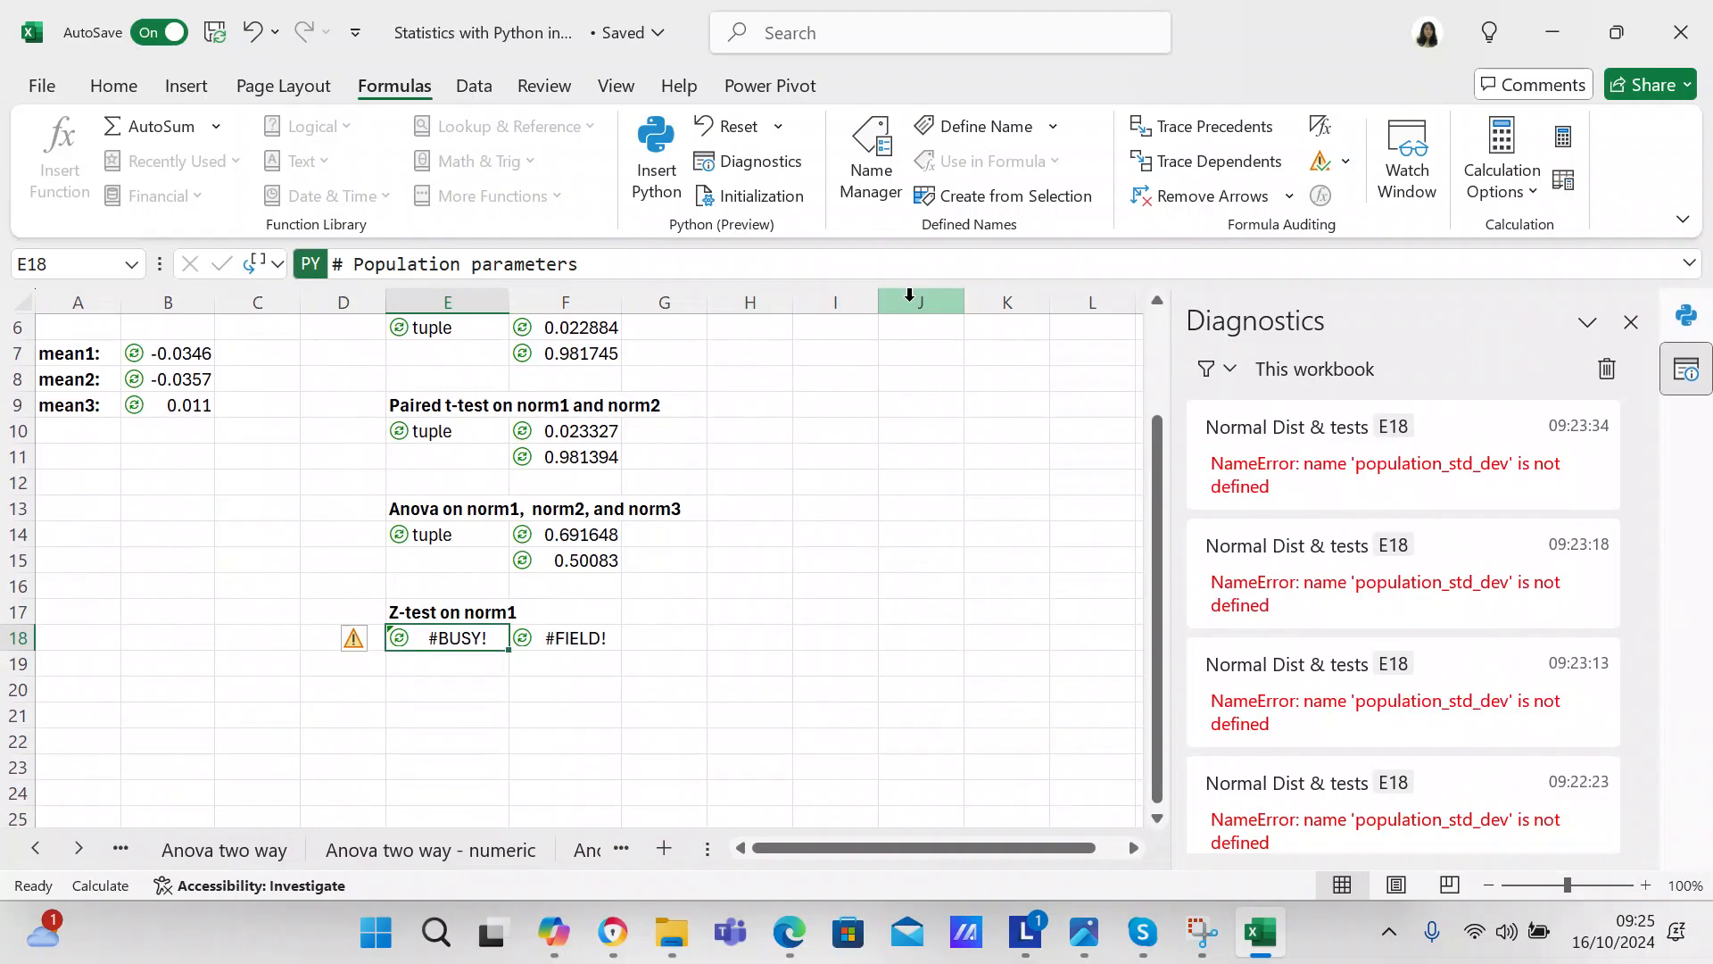
{"action": "left_click_drag", "start_coordinate": [1151, 576], "coordinate": [1149, 511]}
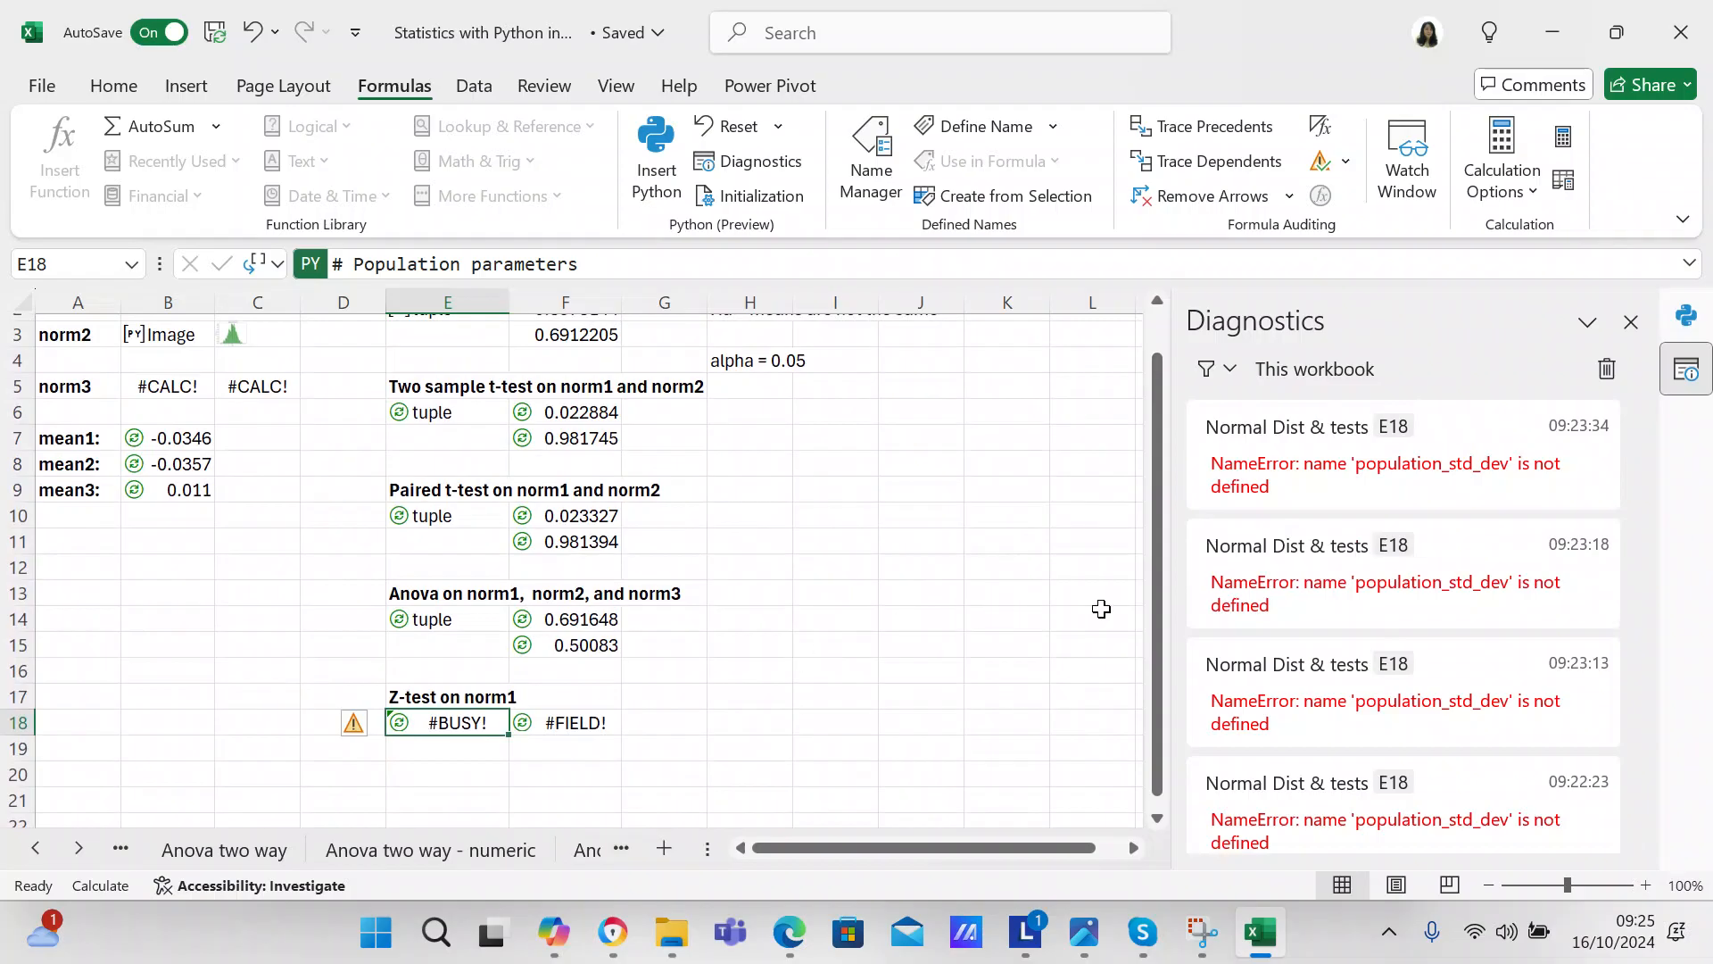
{"action": "left_click_drag", "start_coordinate": [1158, 613], "coordinate": [1163, 561]}
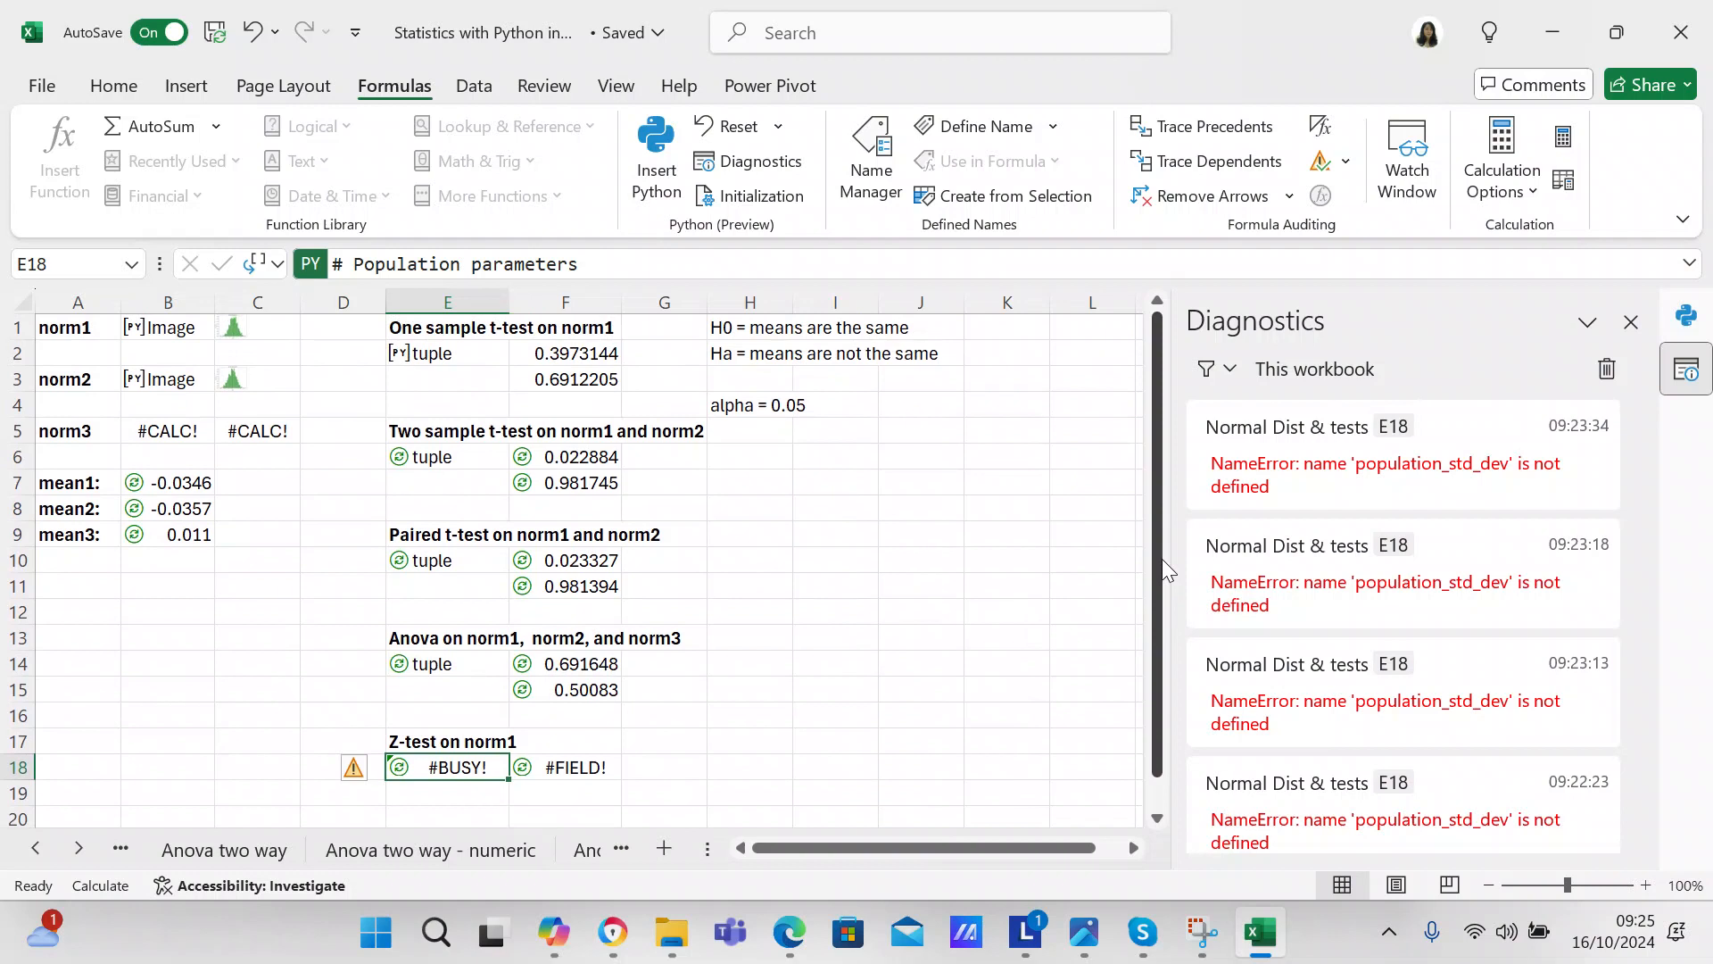
Clear the array preview formula from cell F18 beside the z-test result
{"action": "left_click", "coordinate": [596, 764]}
{"action": "key", "text": "BackSpace"}
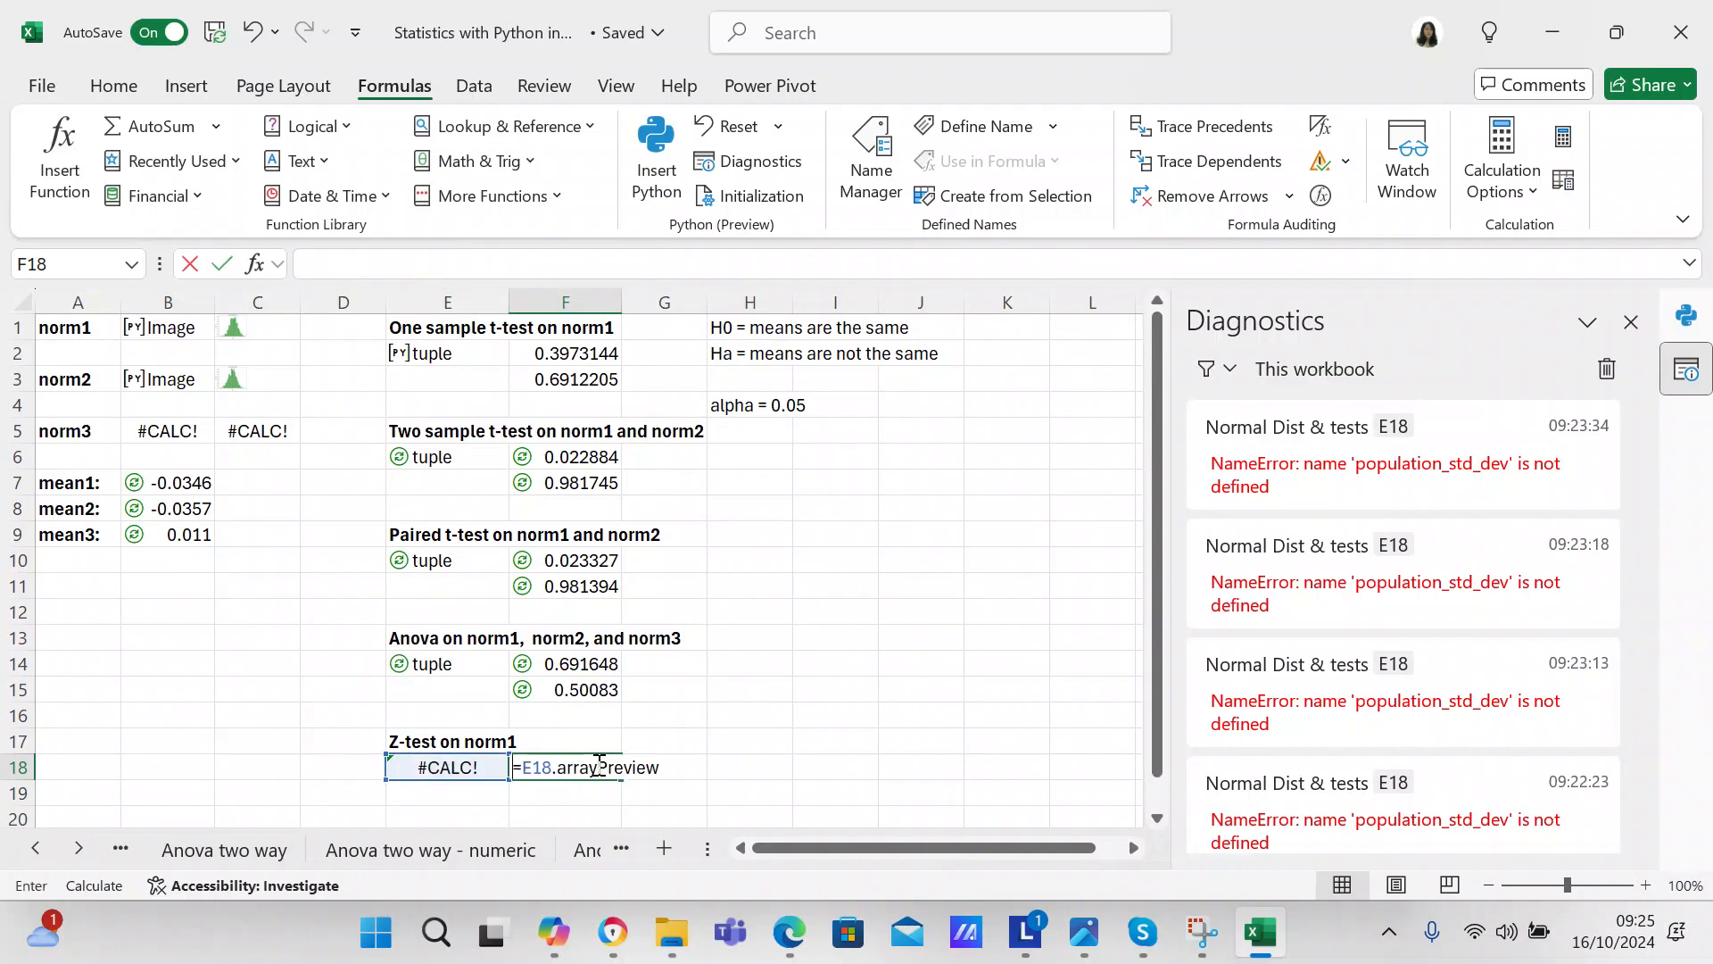
{"action": "left_click", "coordinate": [671, 692]}
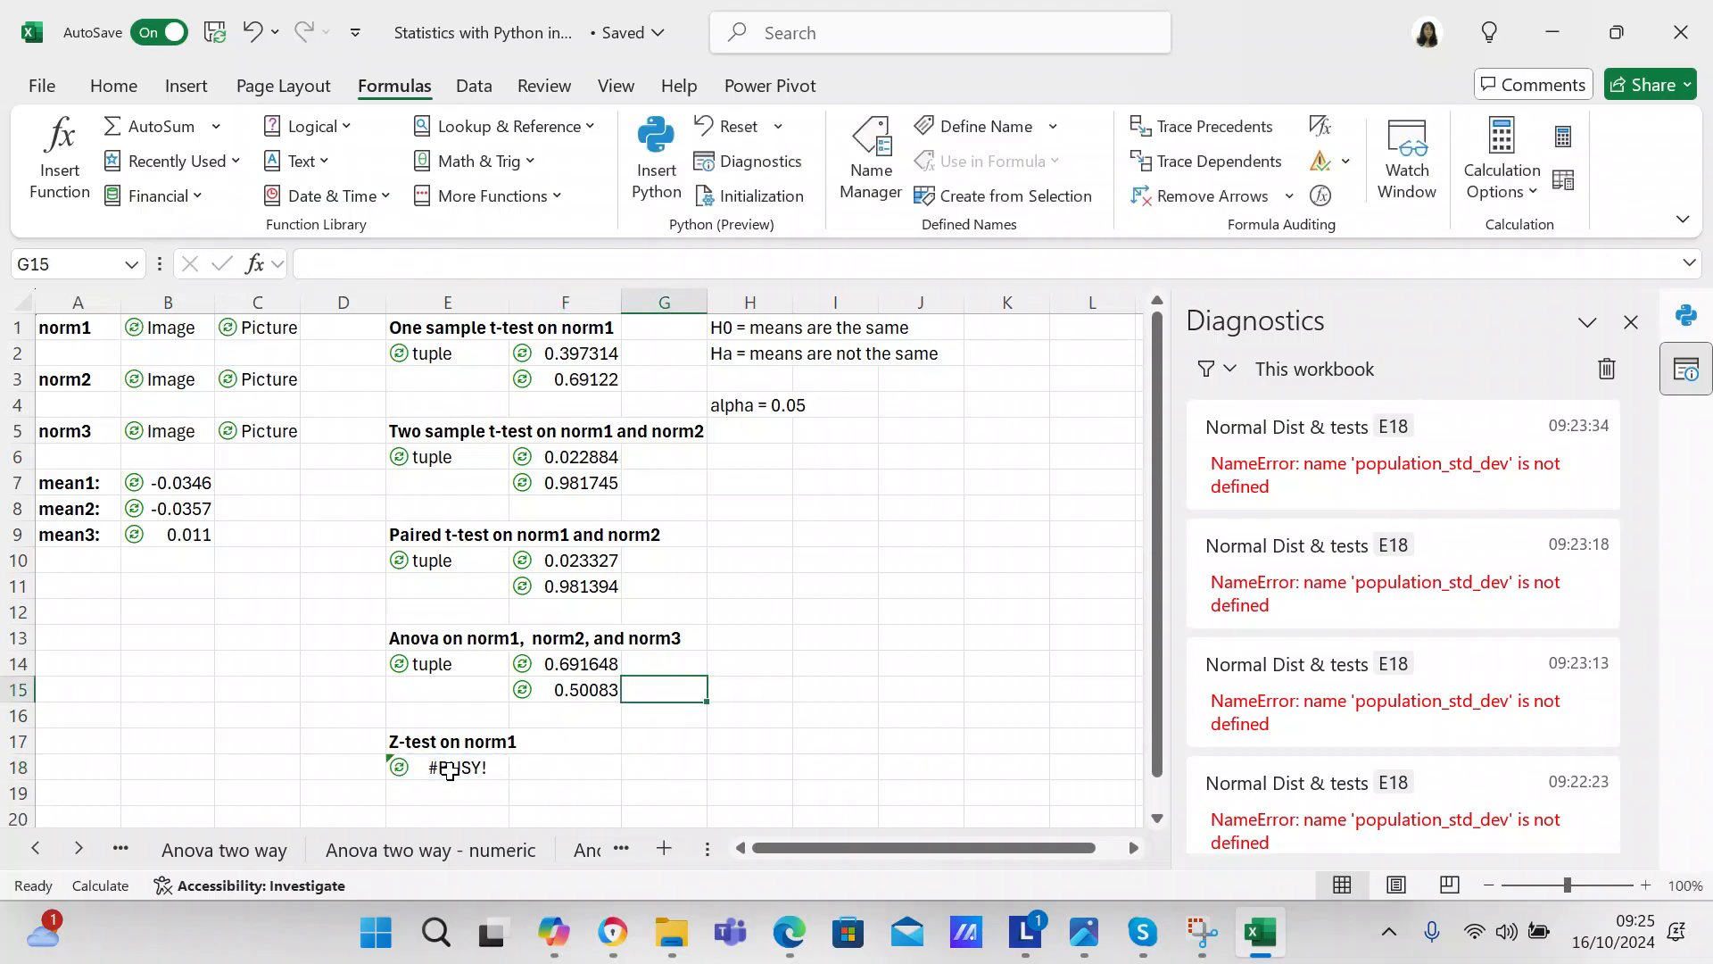
Extract the array preview of the z-test tuple in cell E18 into the cells beside it, starting at F18
{"action": "left_click", "coordinate": [491, 767]}
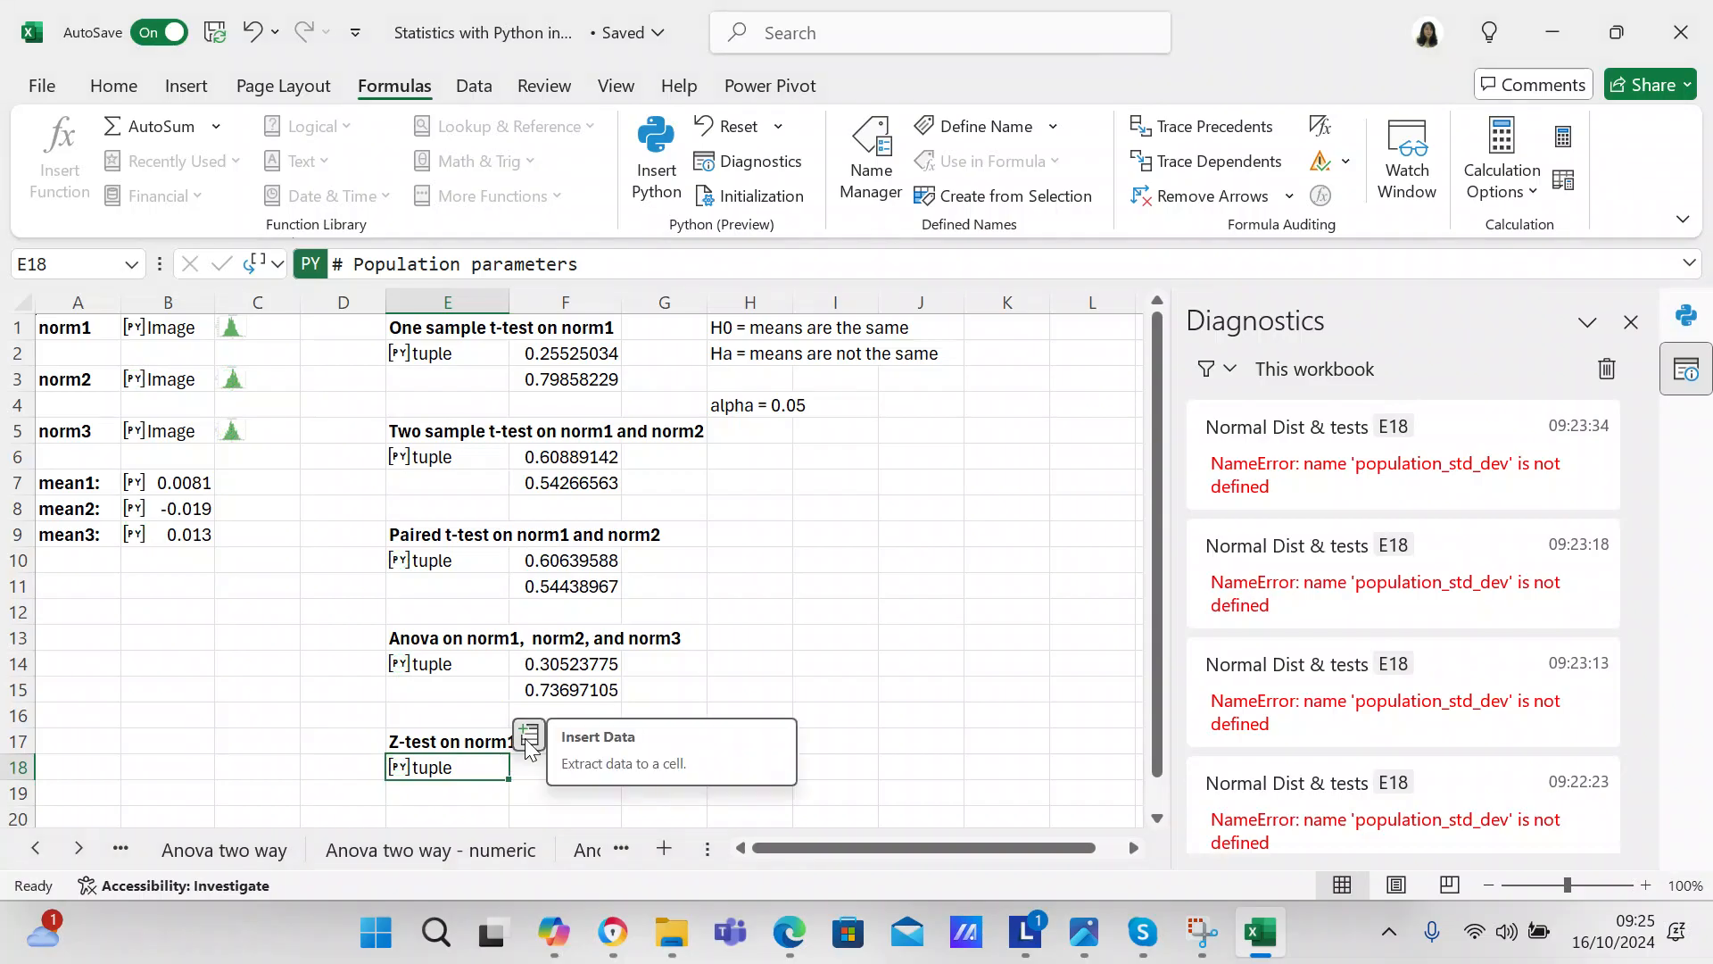
{"action": "left_click", "coordinate": [528, 739]}
{"action": "left_click", "coordinate": [589, 569]}
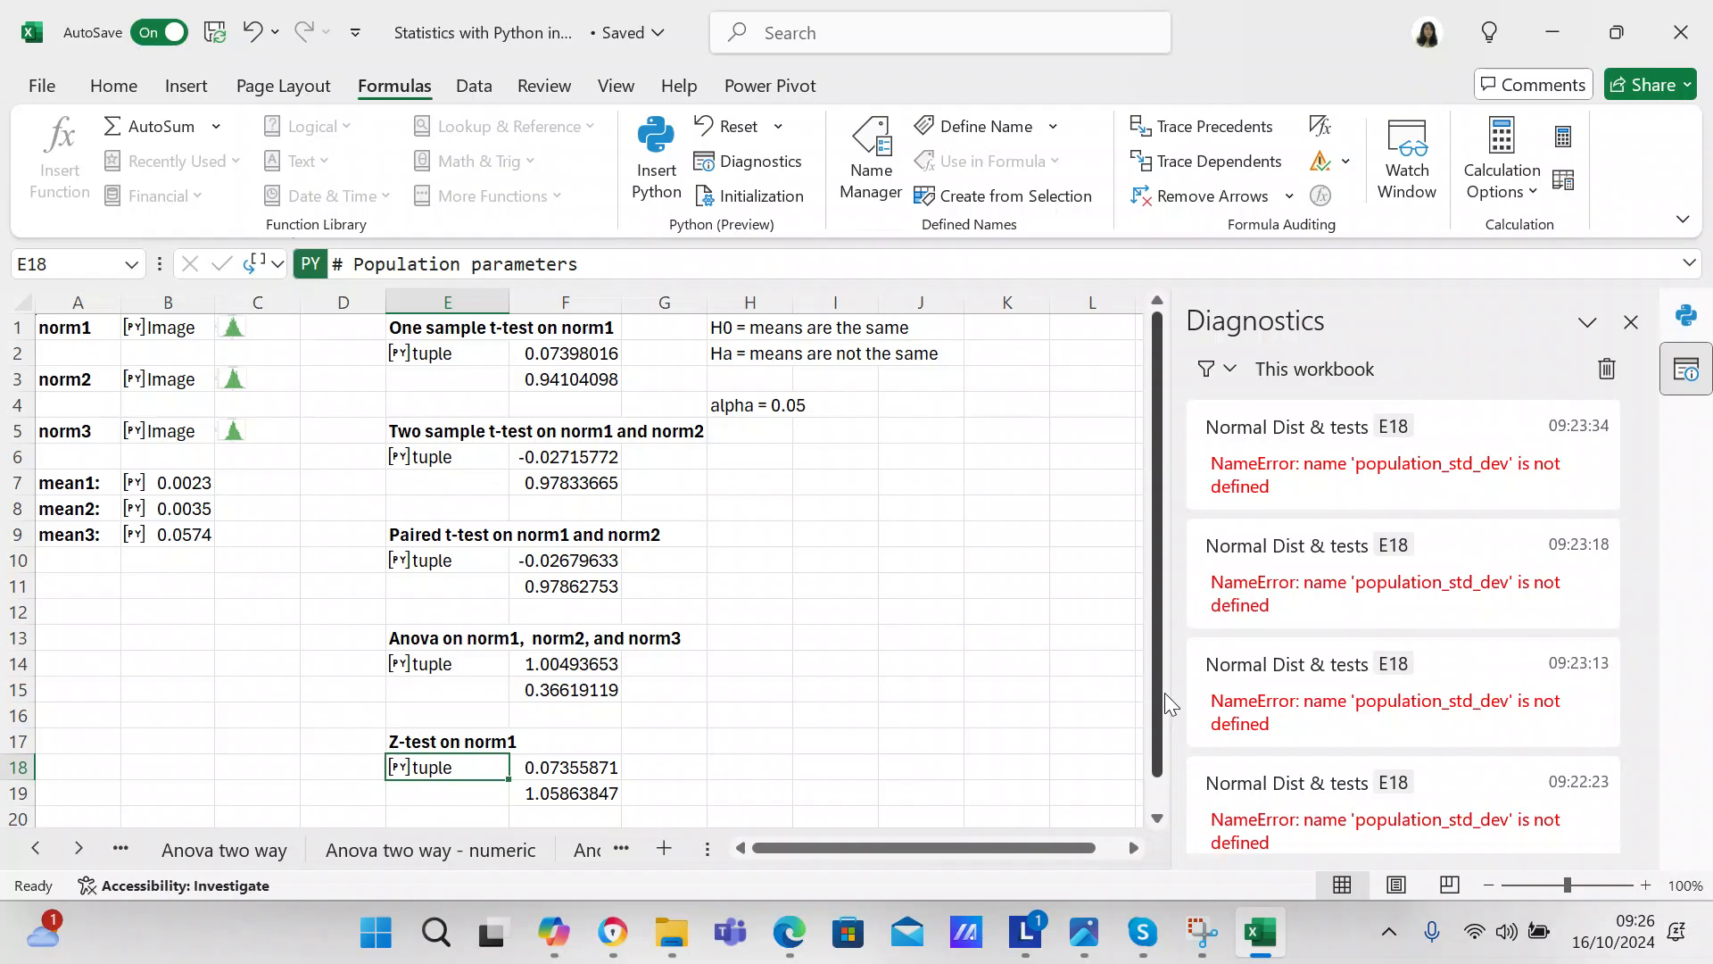
{"action": "left_click_drag", "start_coordinate": [1153, 692], "coordinate": [1165, 555]}
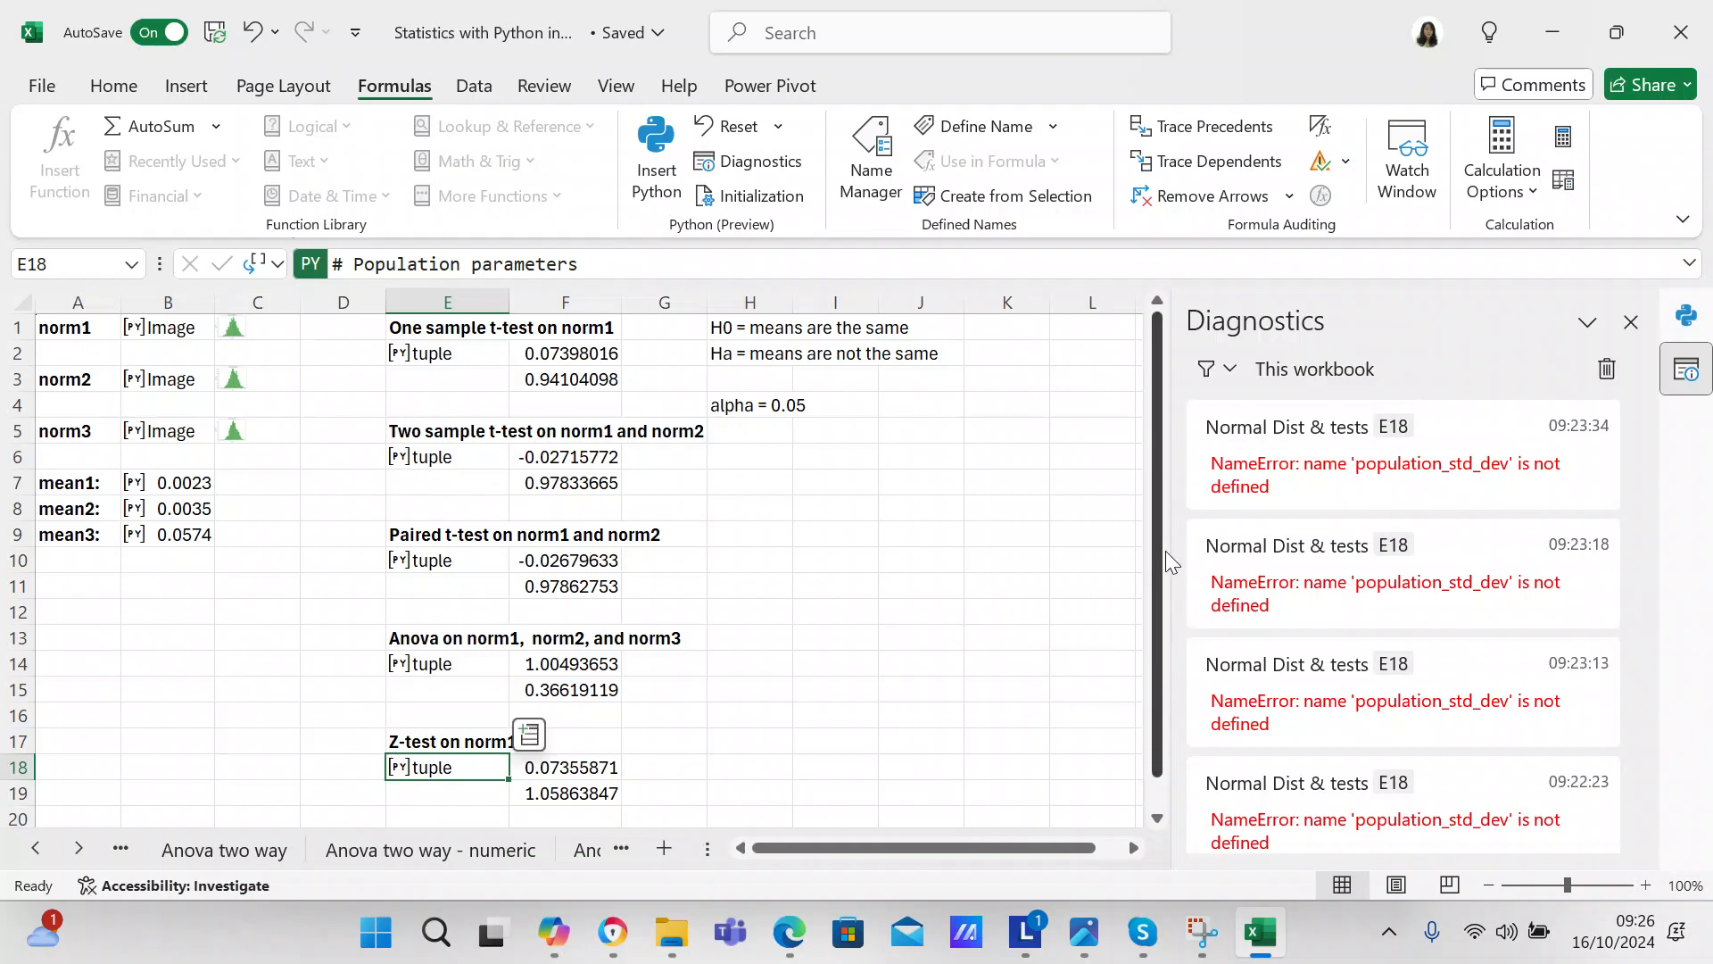